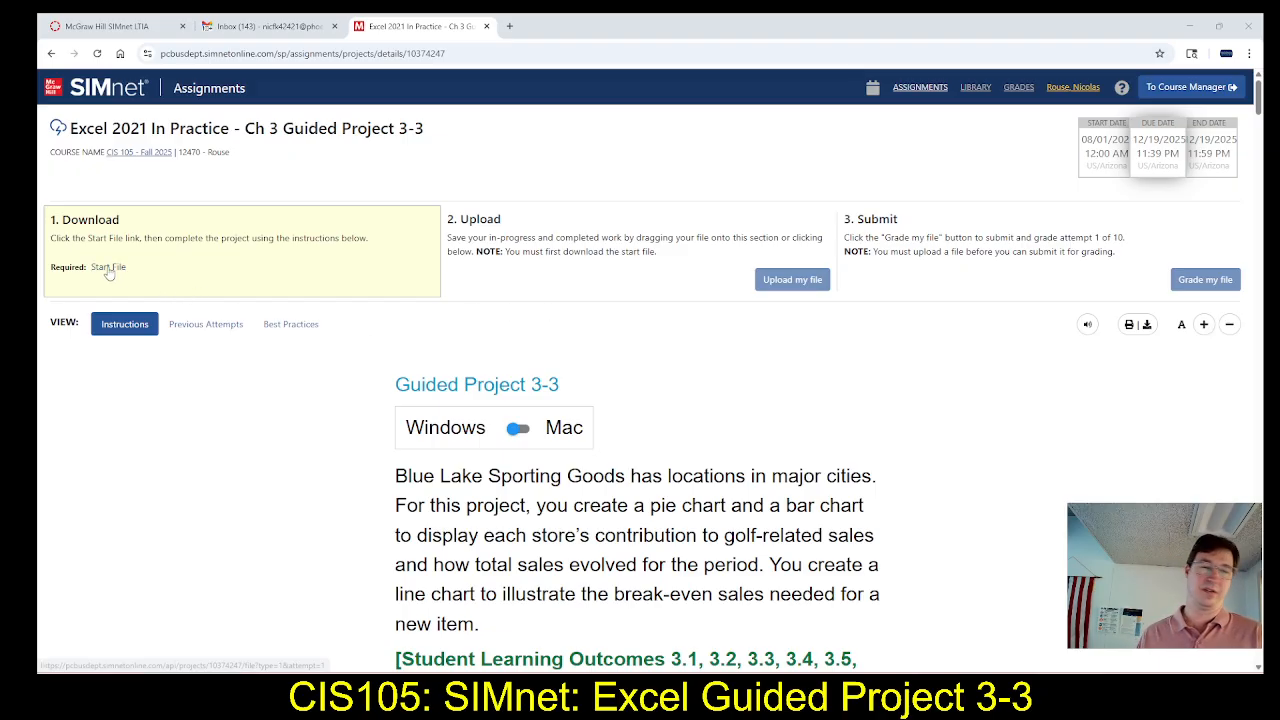
Download the BlueLake-03 start file from the SIMnet project page, open it in Excel and enable editing
left_click(108, 267)
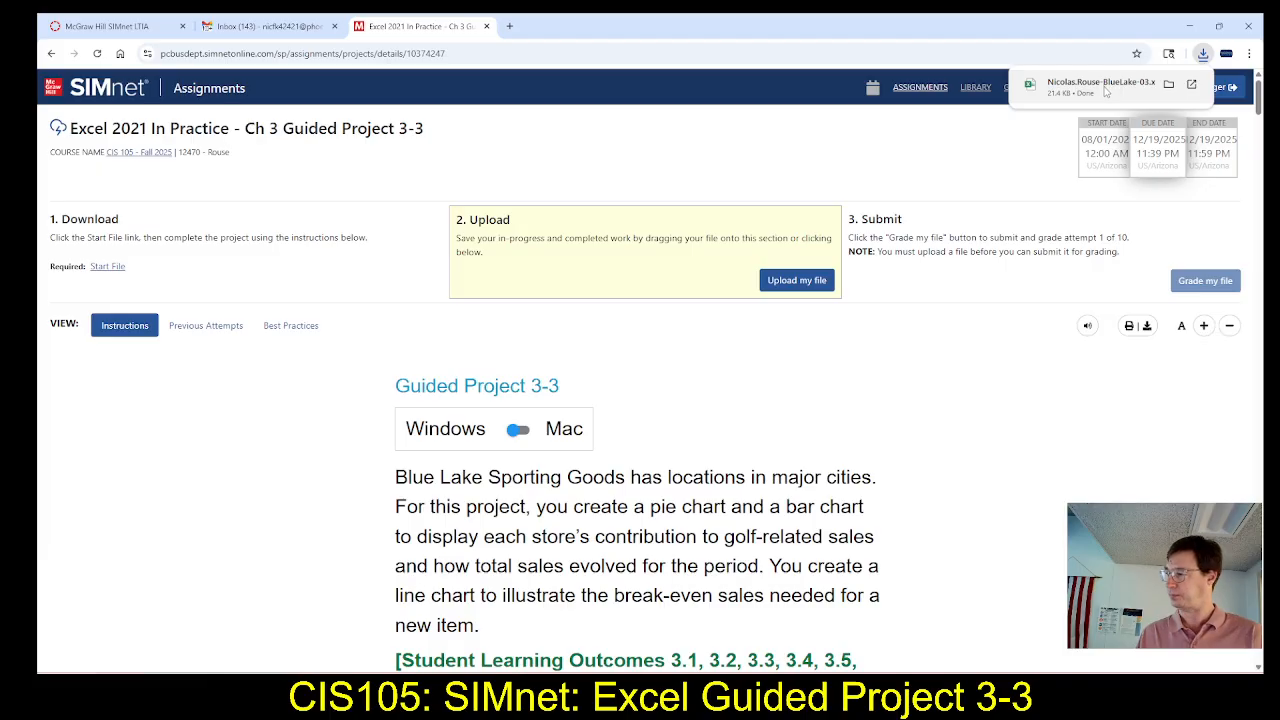
left_click(1105, 90)
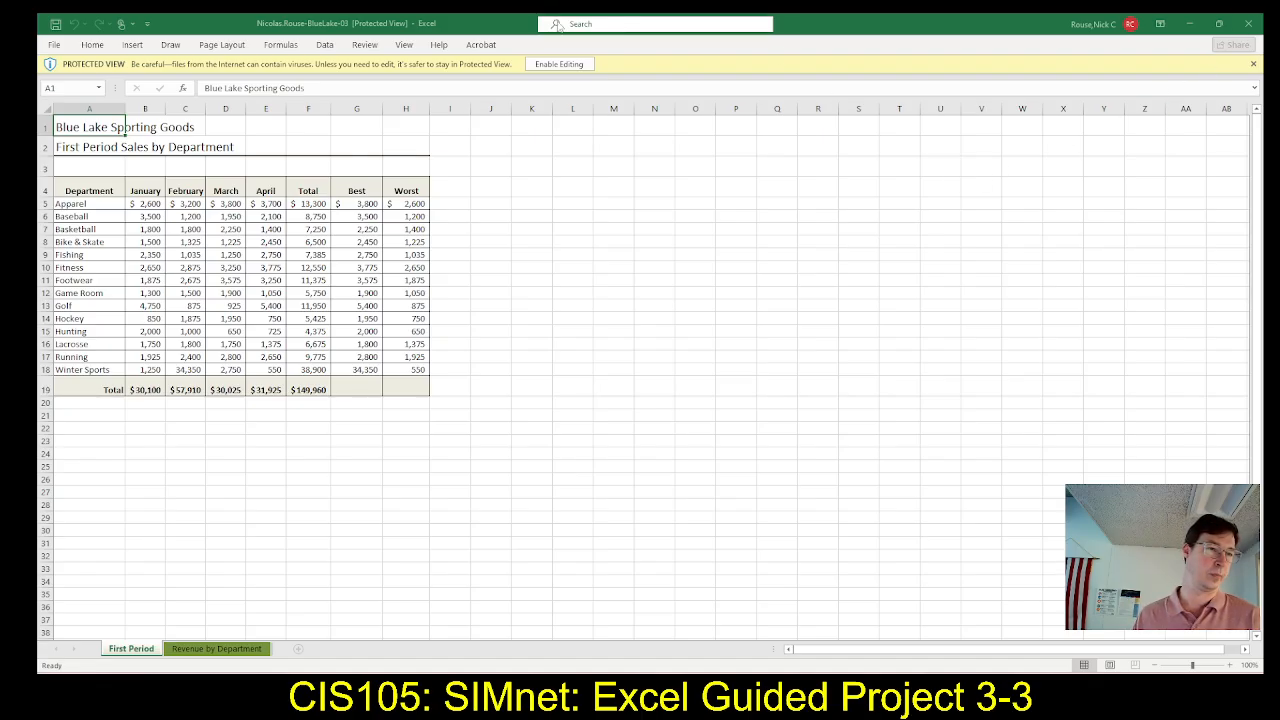
left_click(558, 65)
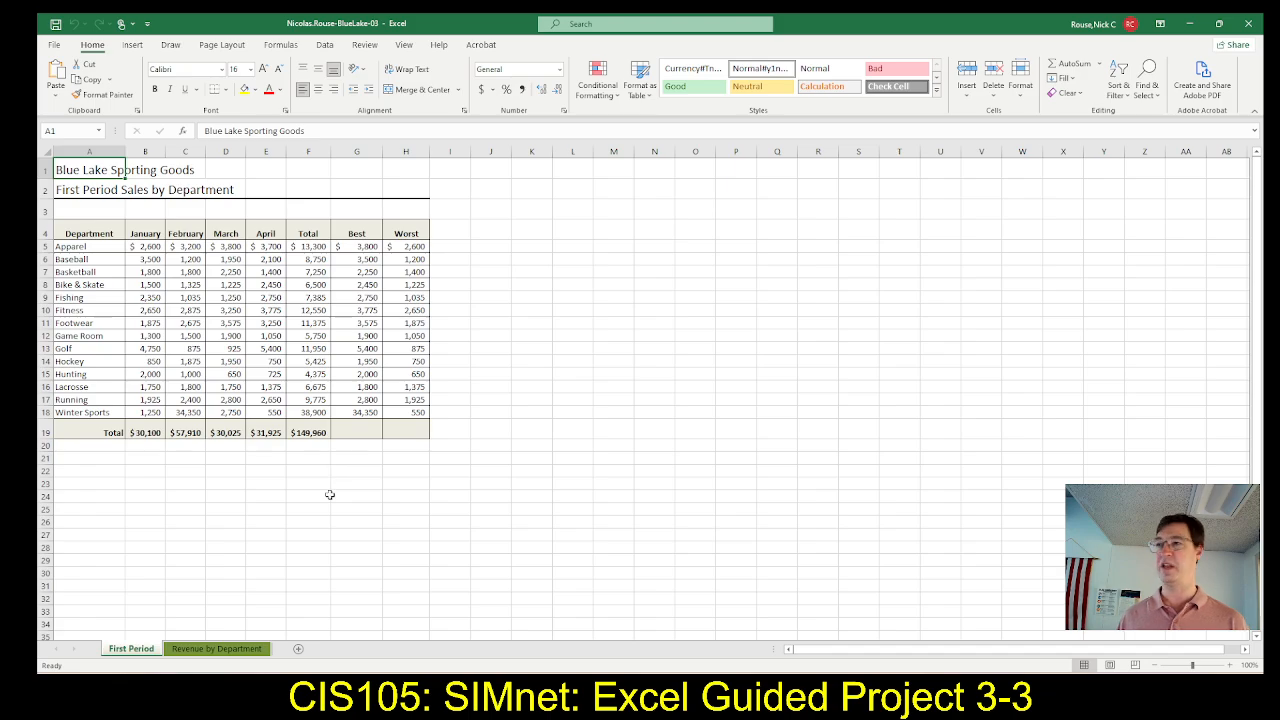
Show the Revenue by Department sheet at 130% zoom
left_click(227, 655)
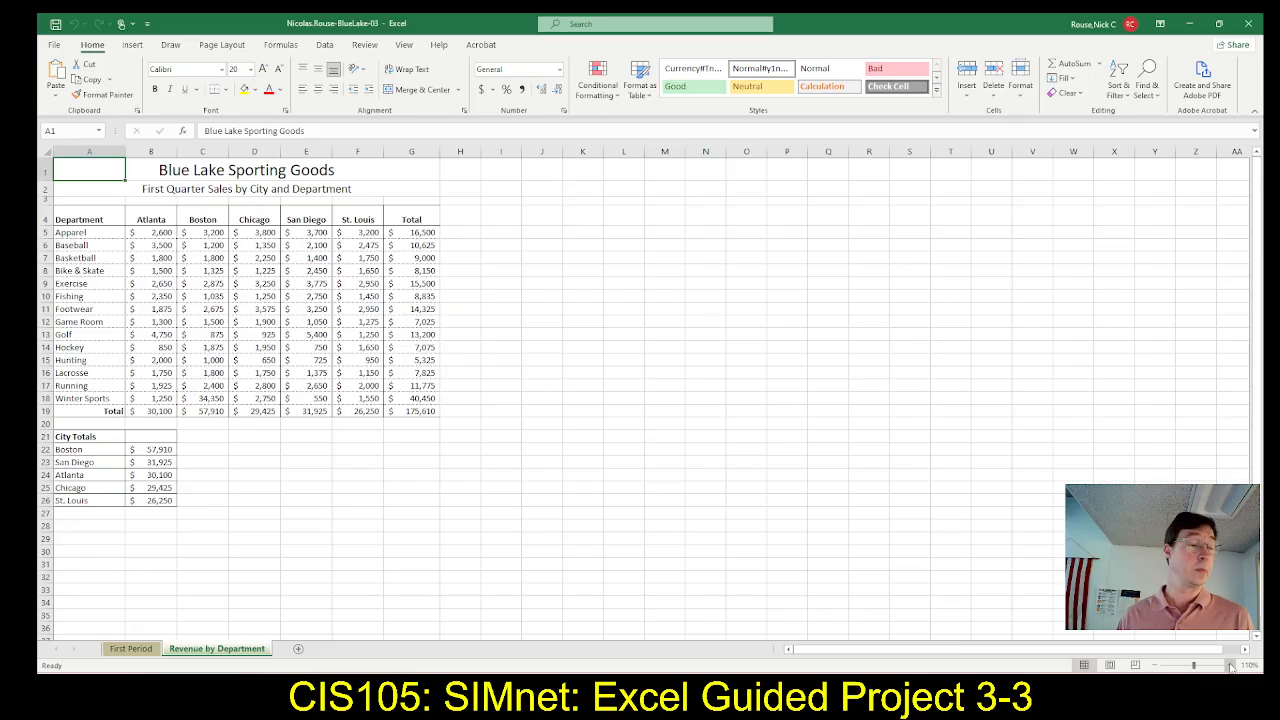
left_click(1230, 665)
left_click(1230, 665)
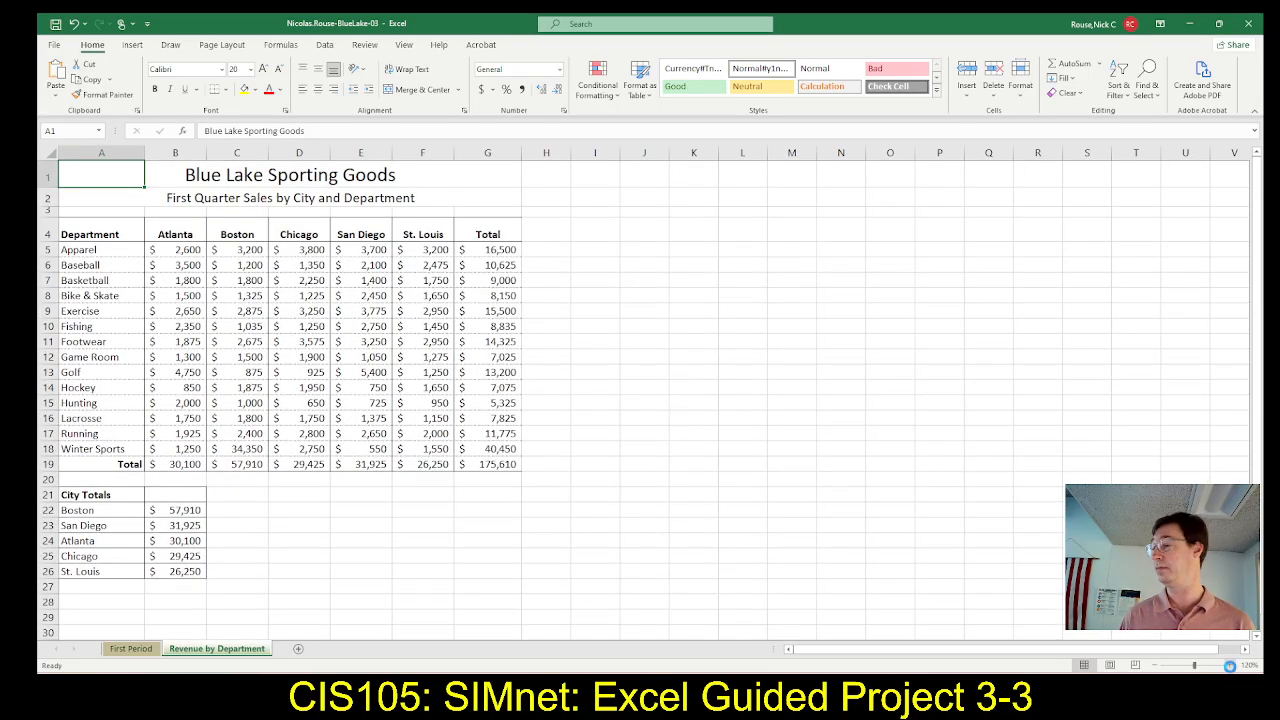
left_click(1230, 665)
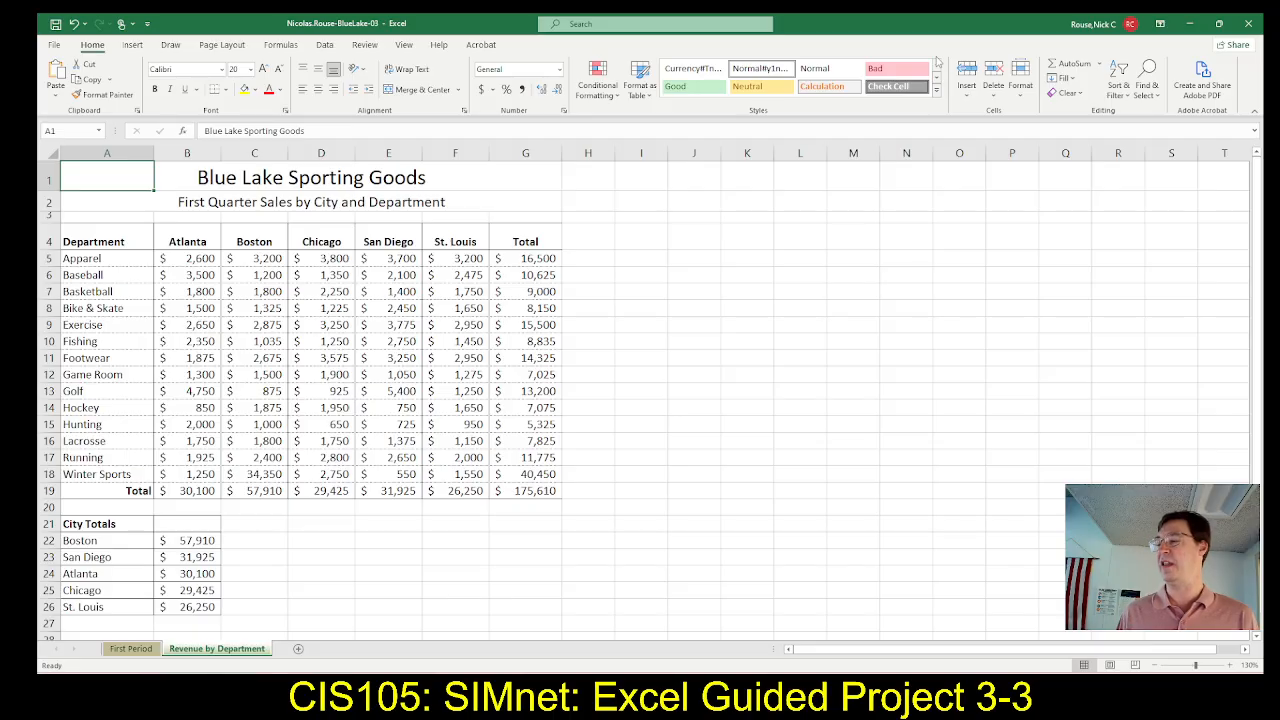
Consult the SIMnet instructions for the pie chart and select cells A4:F4 together with A13:F13 in the Excel sheet
key("alt+Tab")
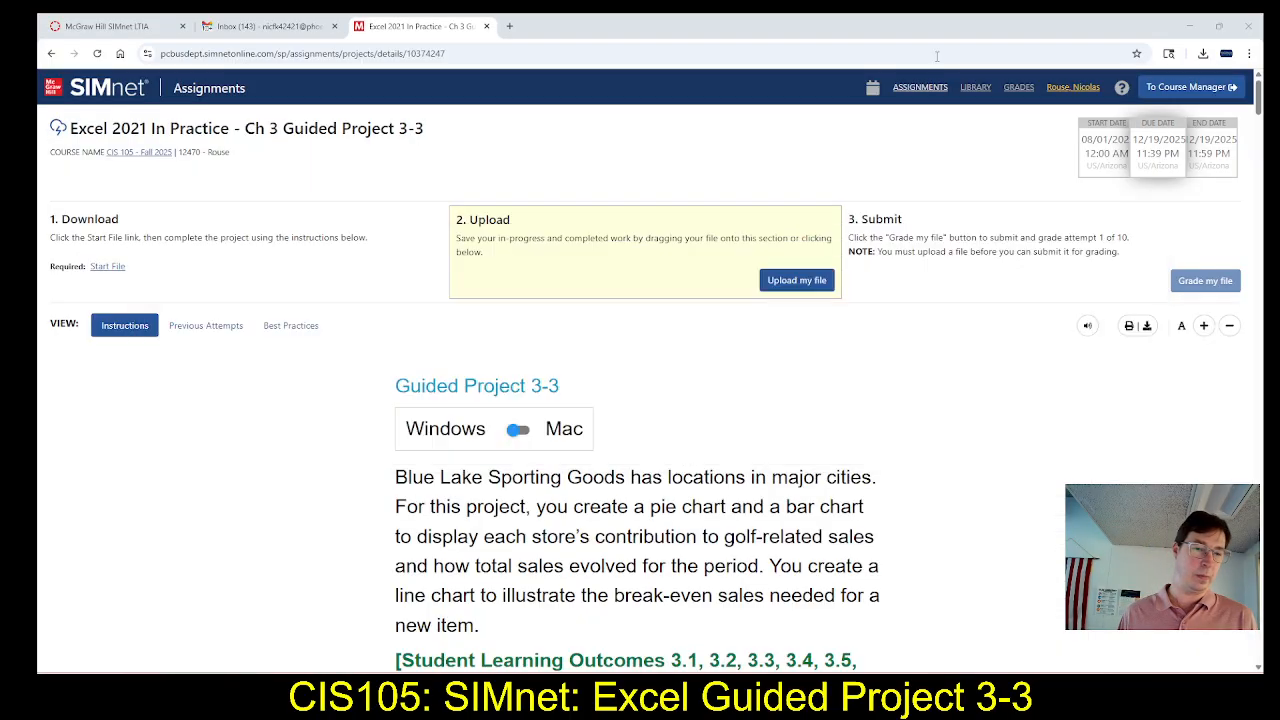
scroll(846, 363, "down", 13)
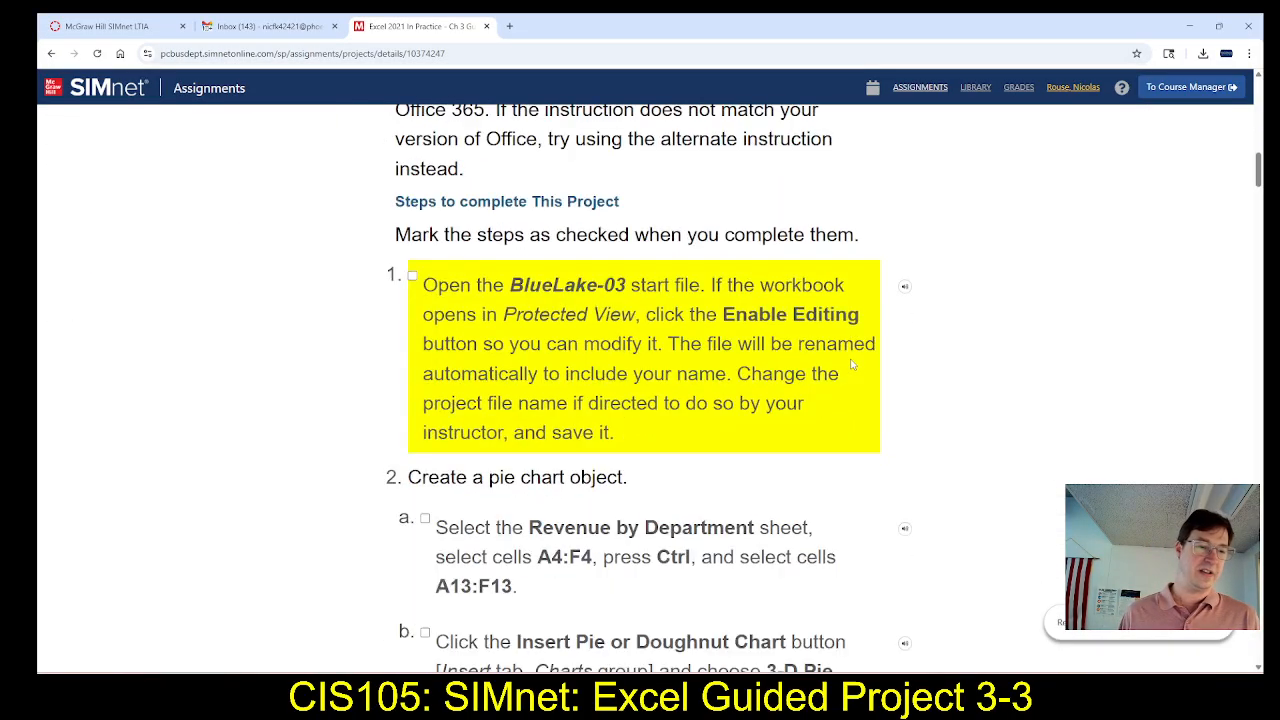
scroll(855, 365, "down", 3)
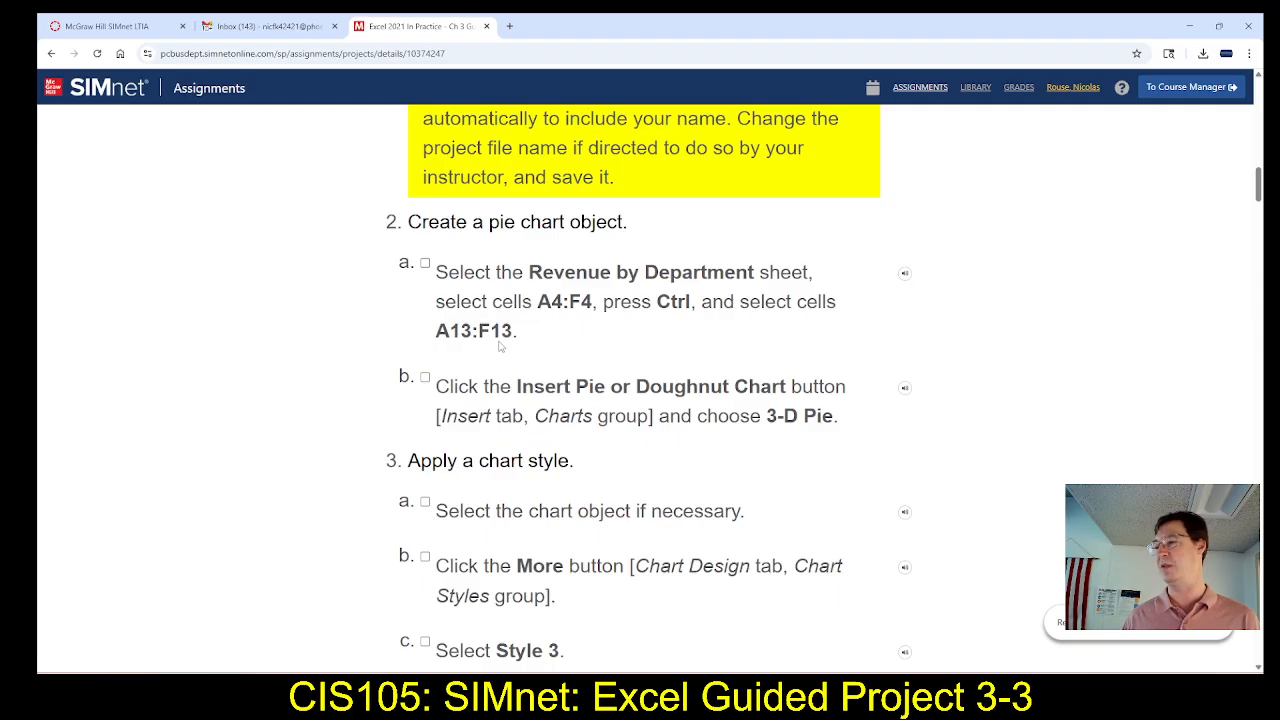
key("alt+Tab")
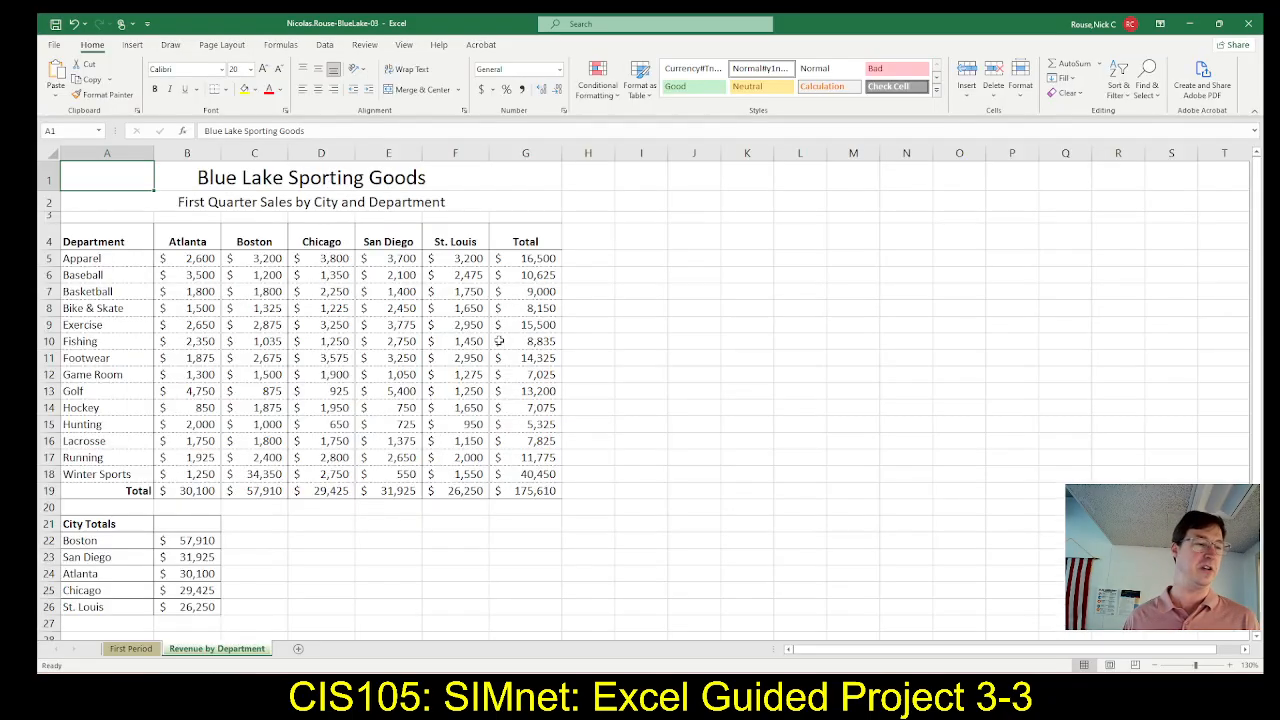
key("alt+Tab")
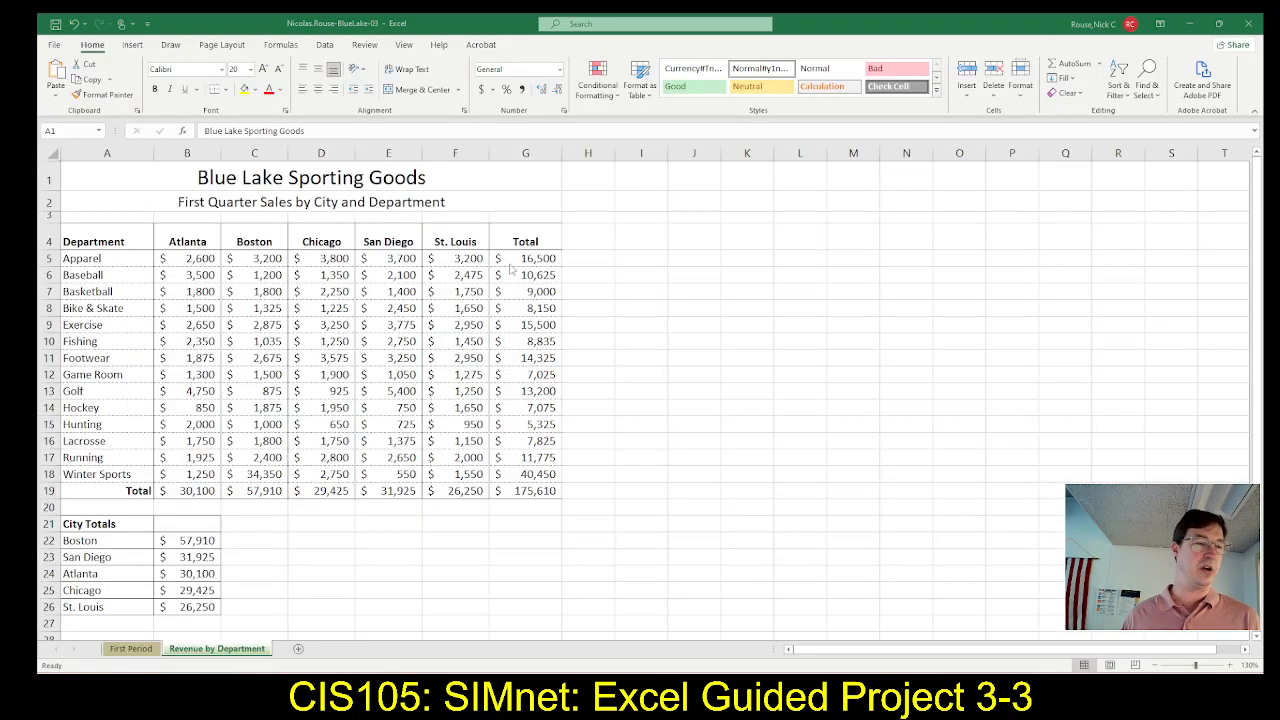
key("alt+Tab")
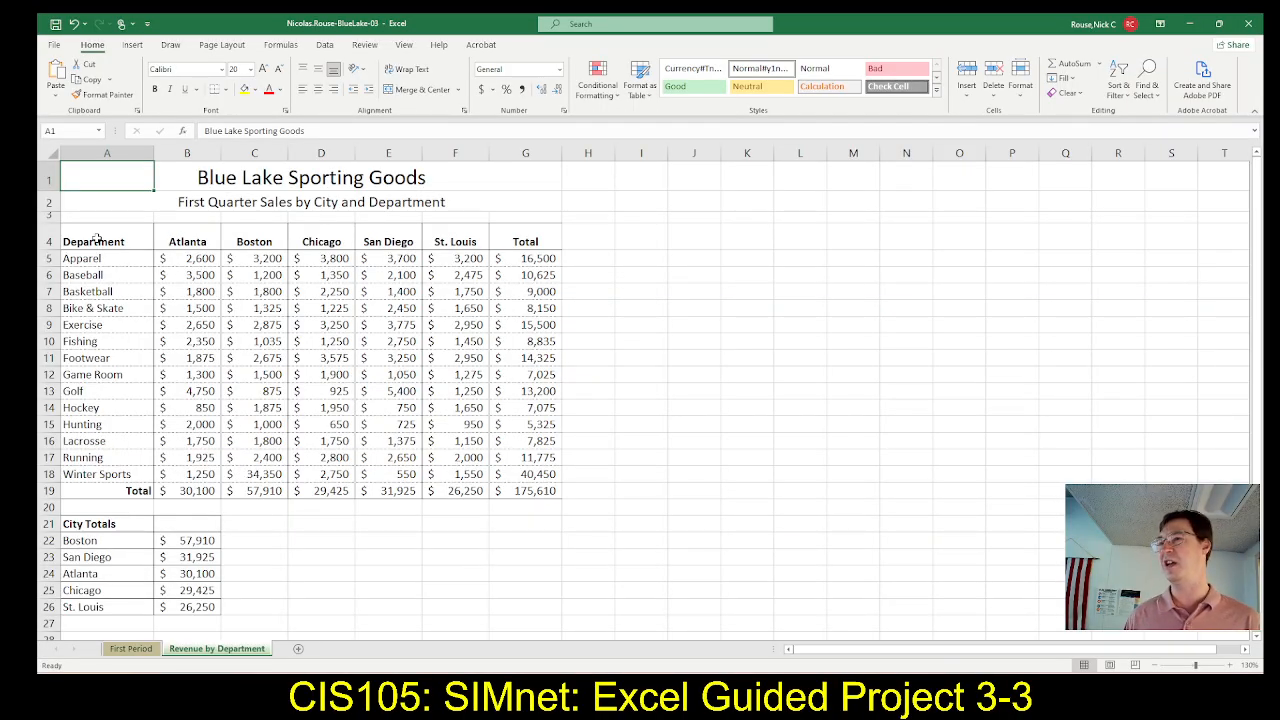
left_click_drag(96, 240, 464, 230)
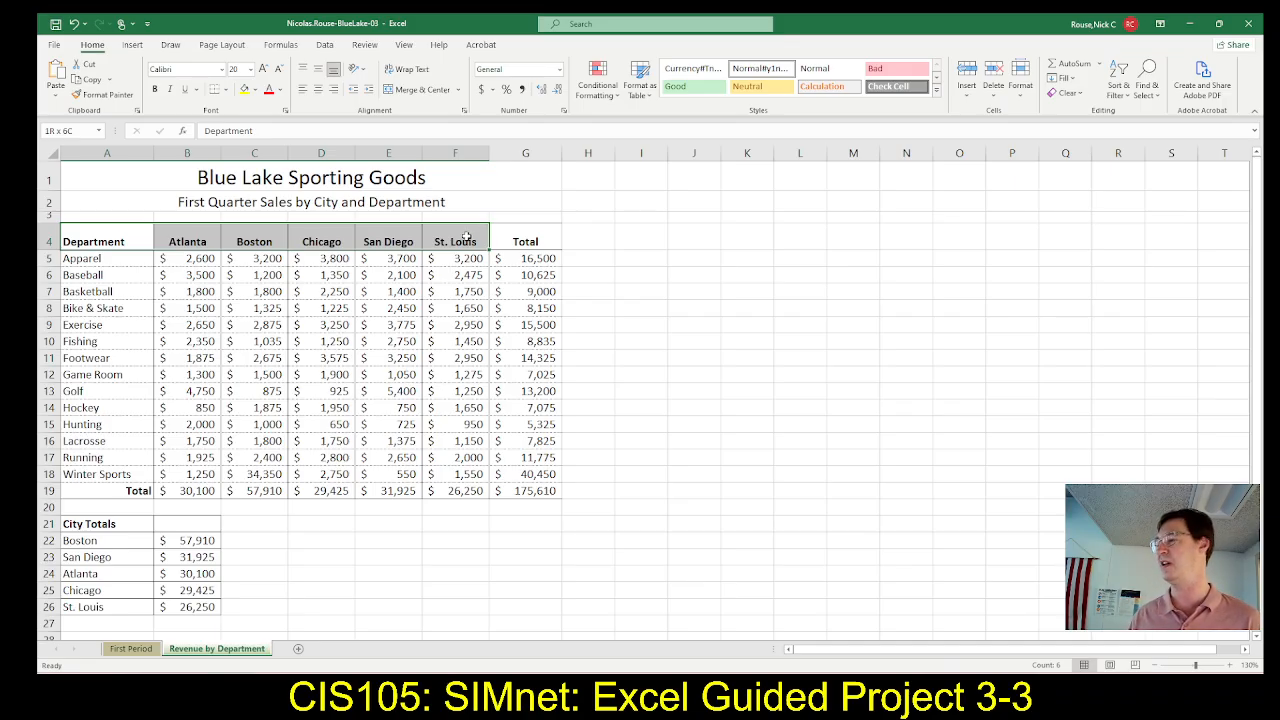
left_click_drag(466, 236, 467, 238)
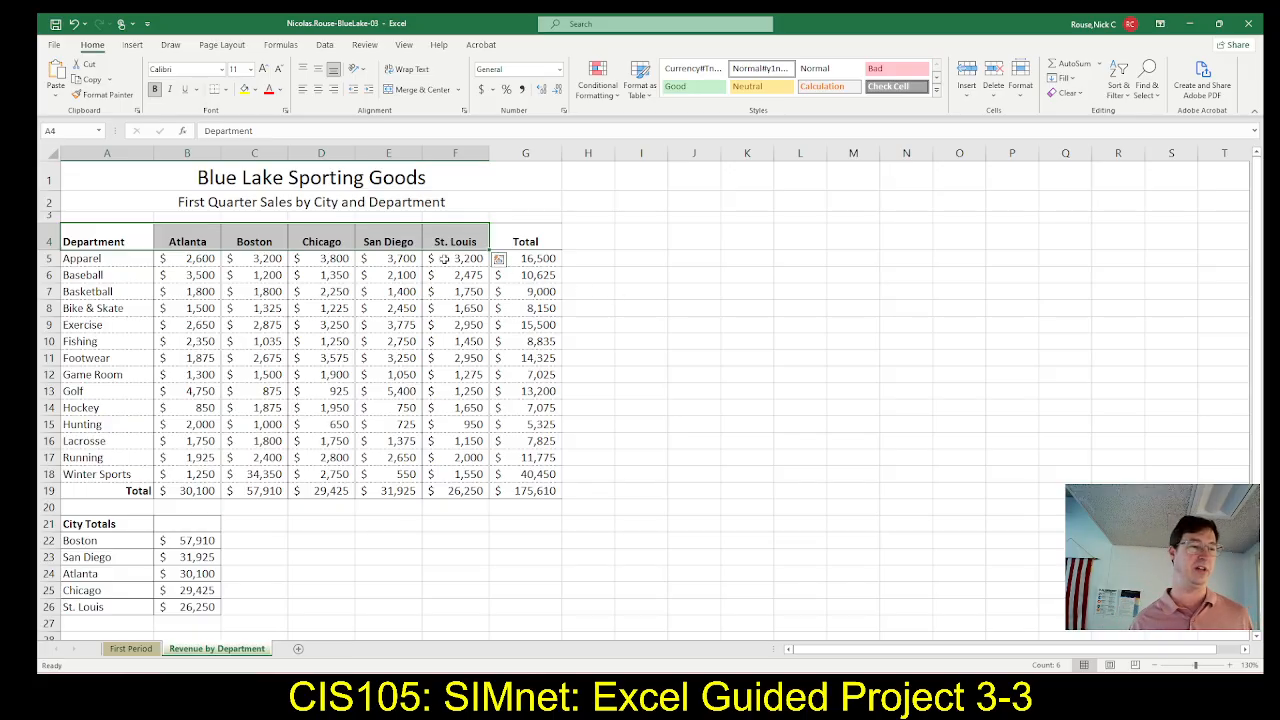
left_click_drag(97, 243, 460, 242)
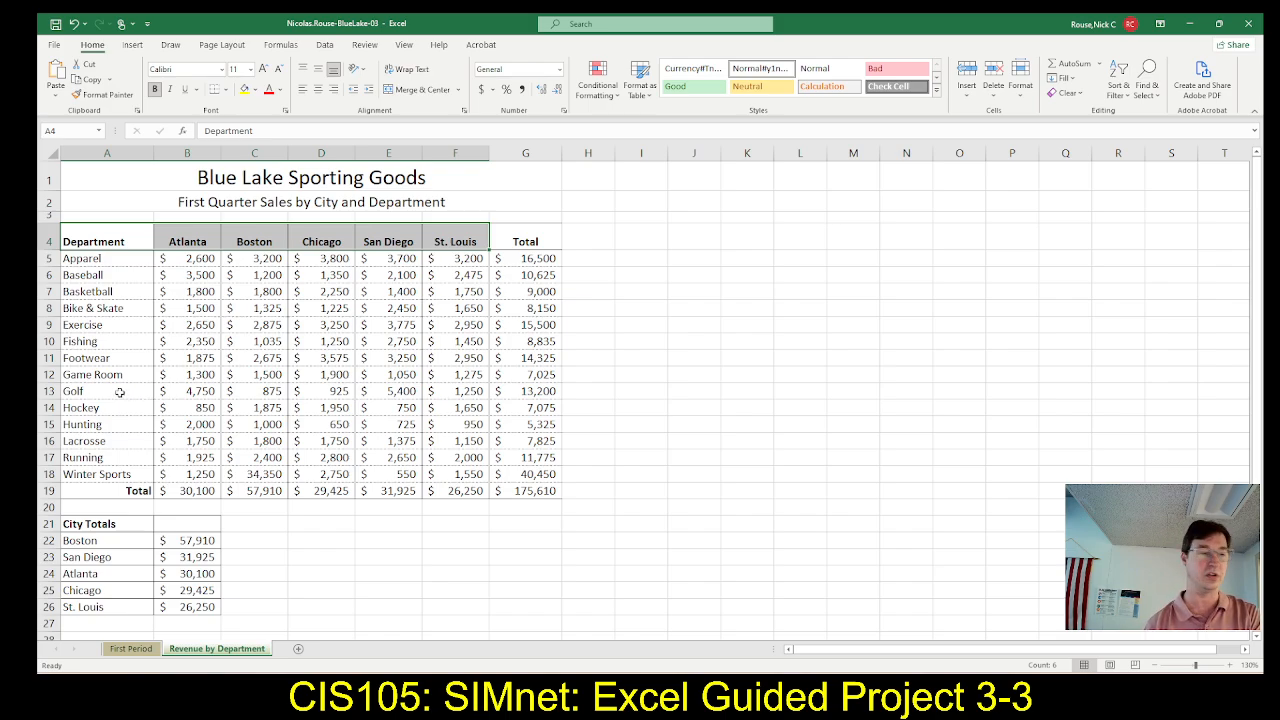
left_click_drag(119, 392, 456, 390)
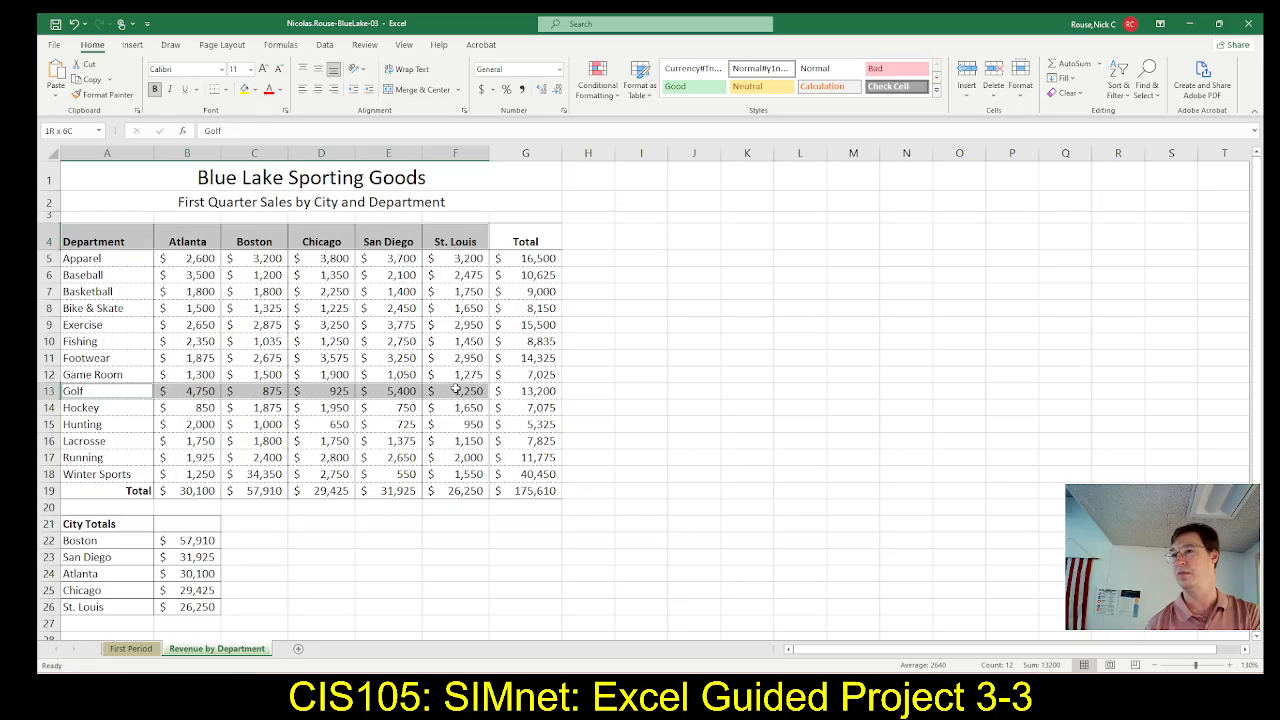
left_click_drag(456, 390, 456, 390)
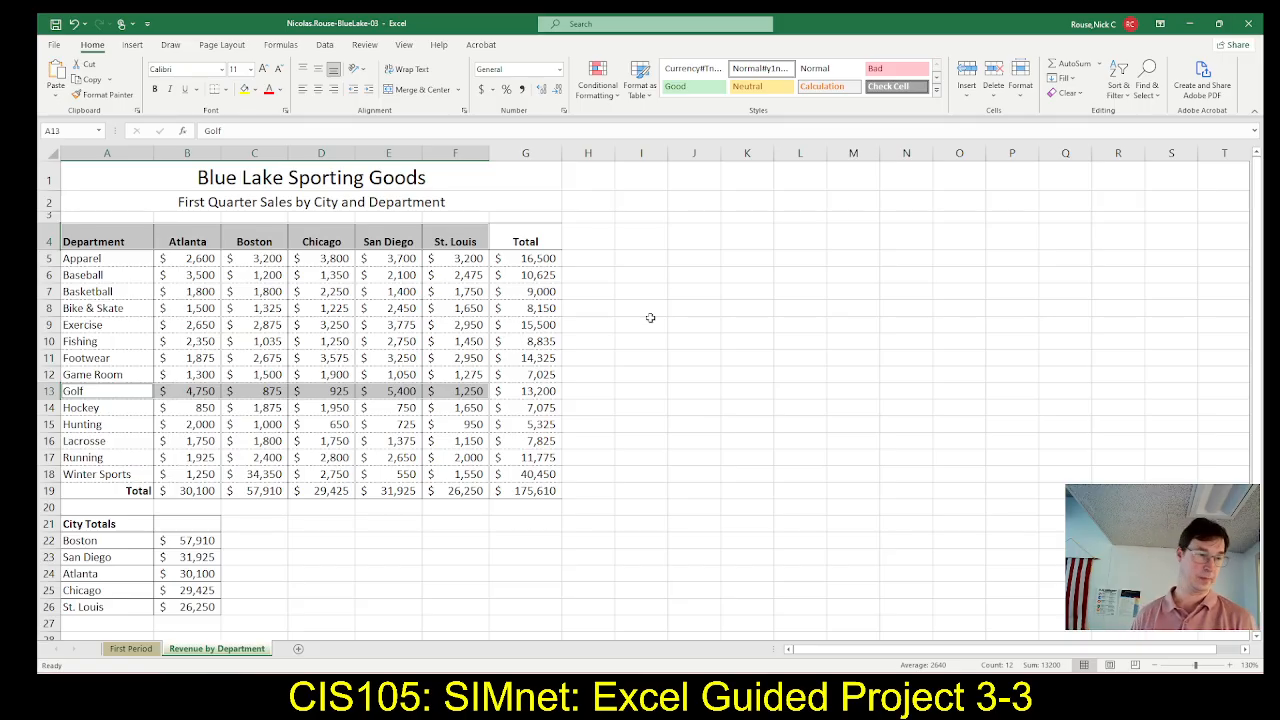
Mark step 2a as completed in the SIMnet instructions and read step 2b about the chart type
key("alt+Tab")
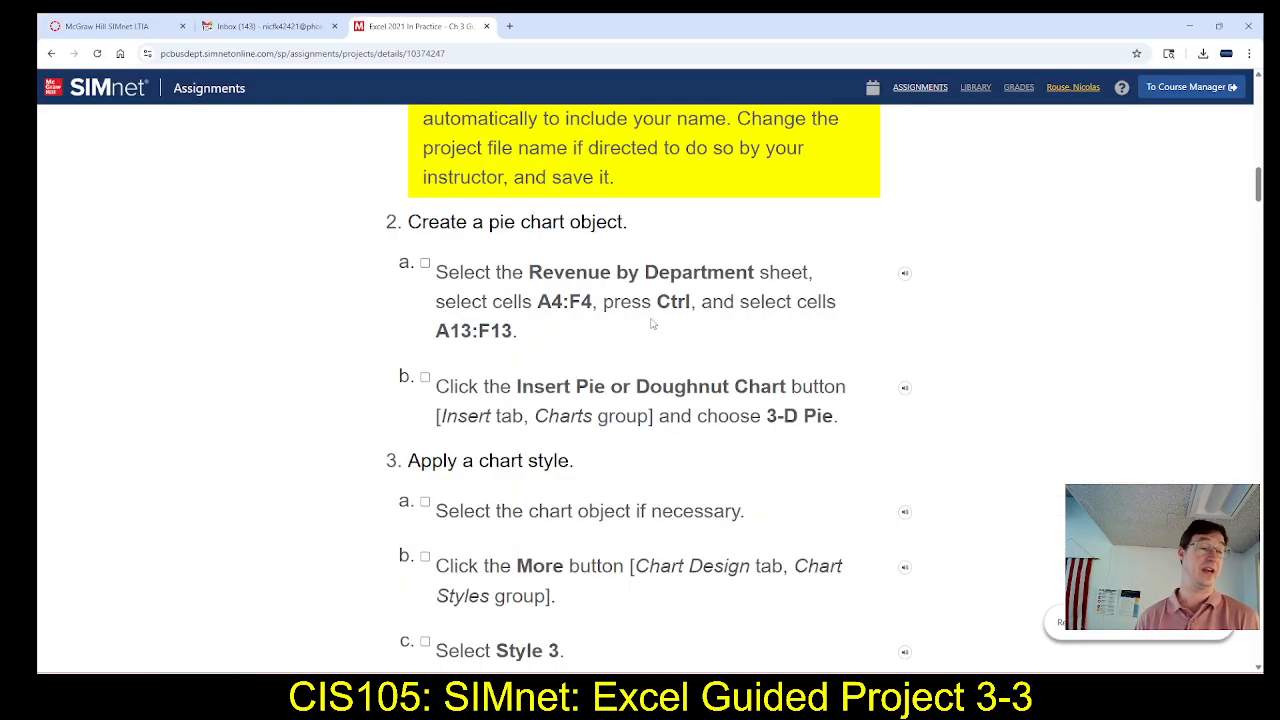
left_click(425, 265)
scroll(363, 374, "down", 1)
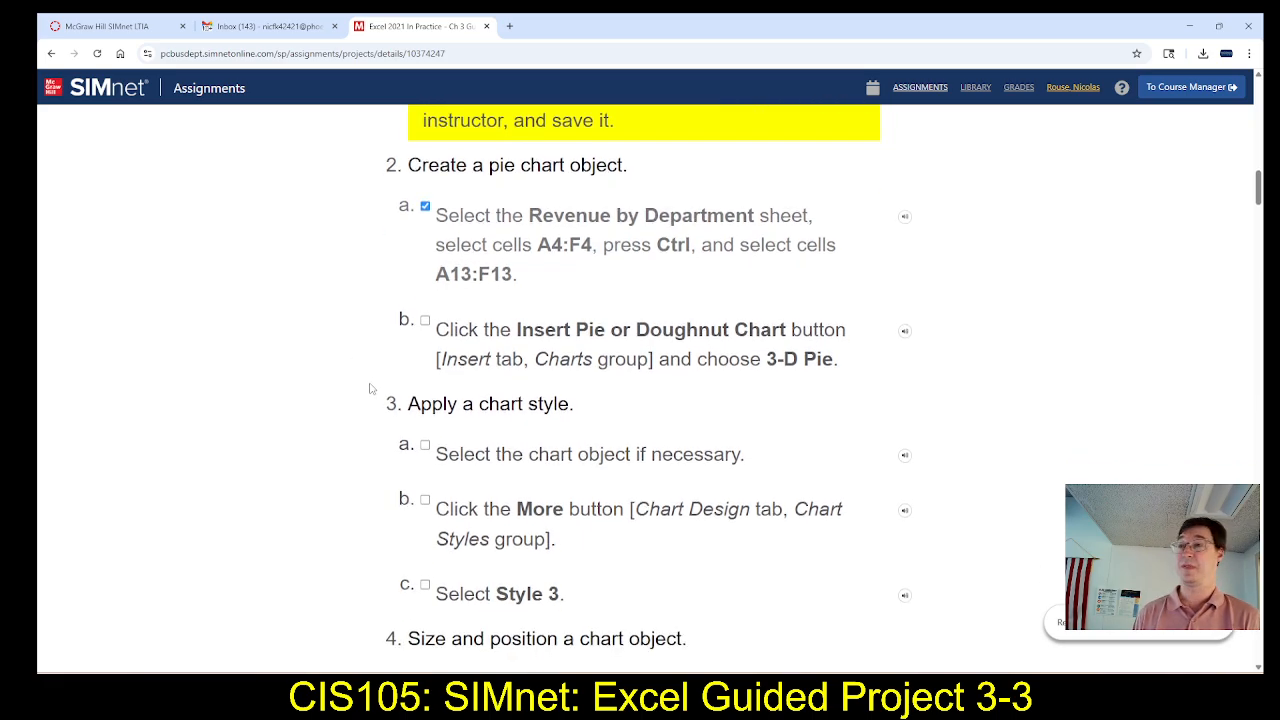
scroll(370, 388, "down", 1)
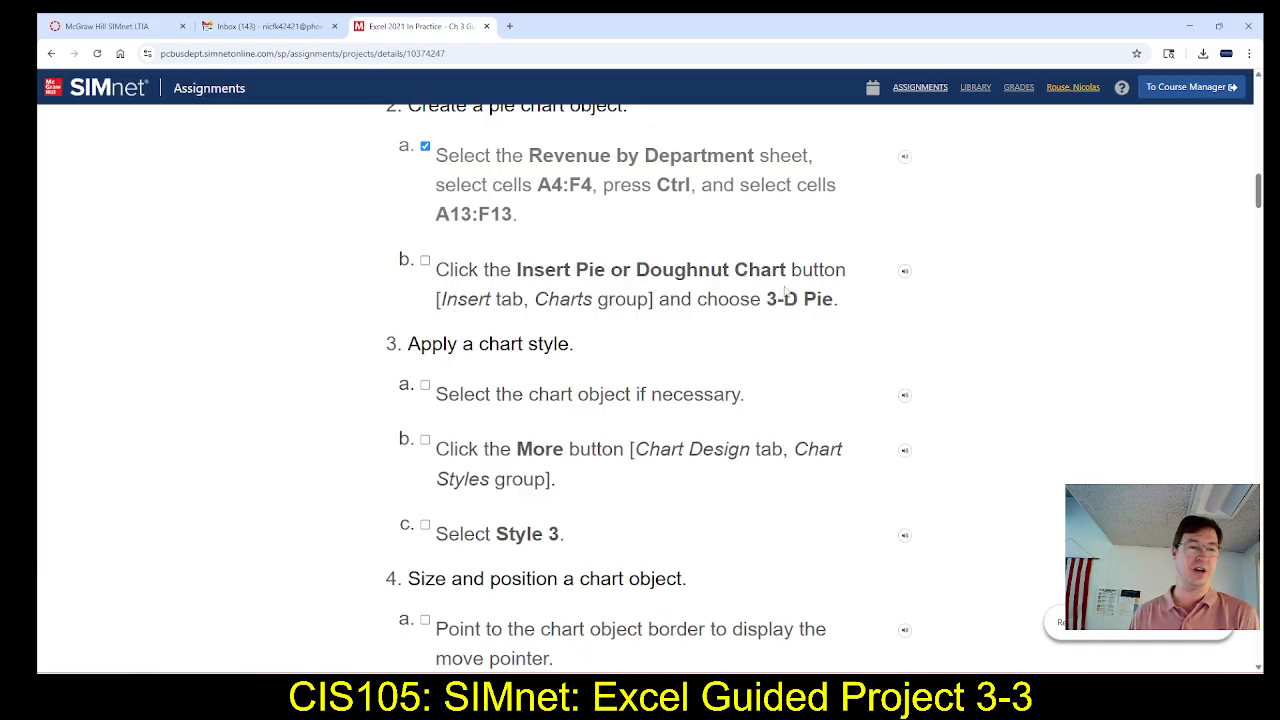
Switch back to Excel and insert a 3-D Pie chart from the selected city headings and Golf row
key("alt+Tab")
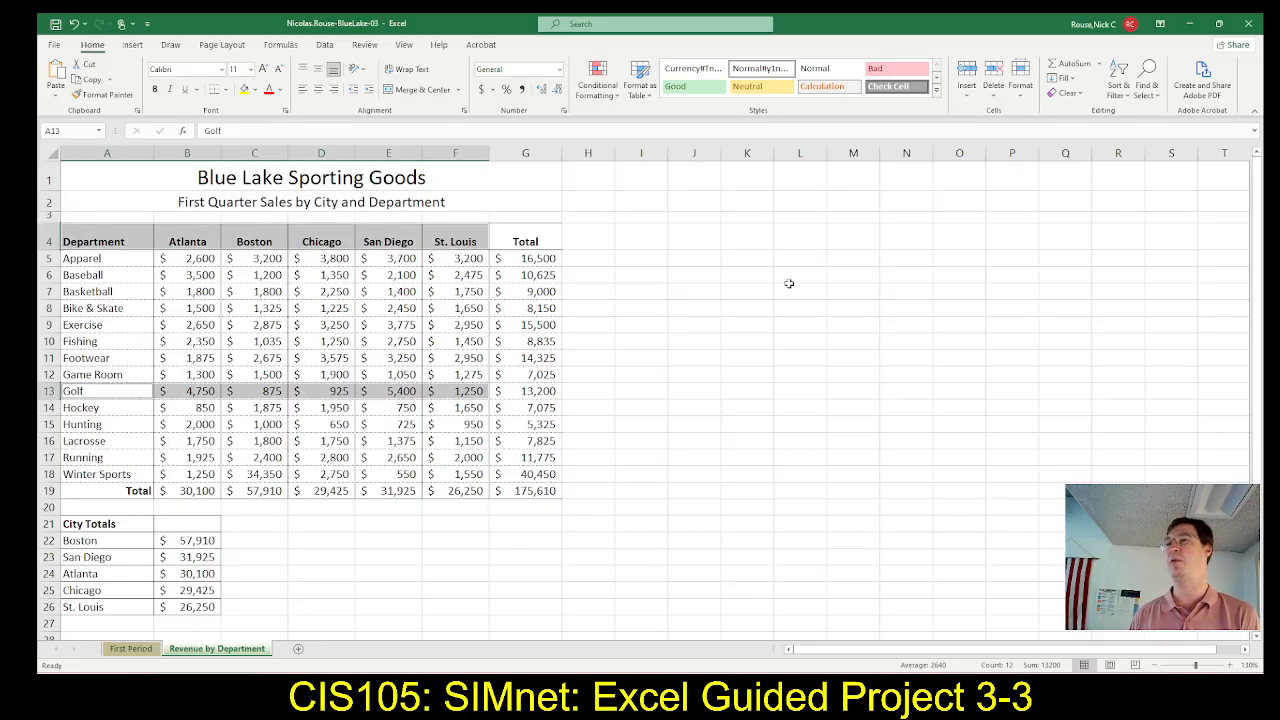
left_click(136, 46)
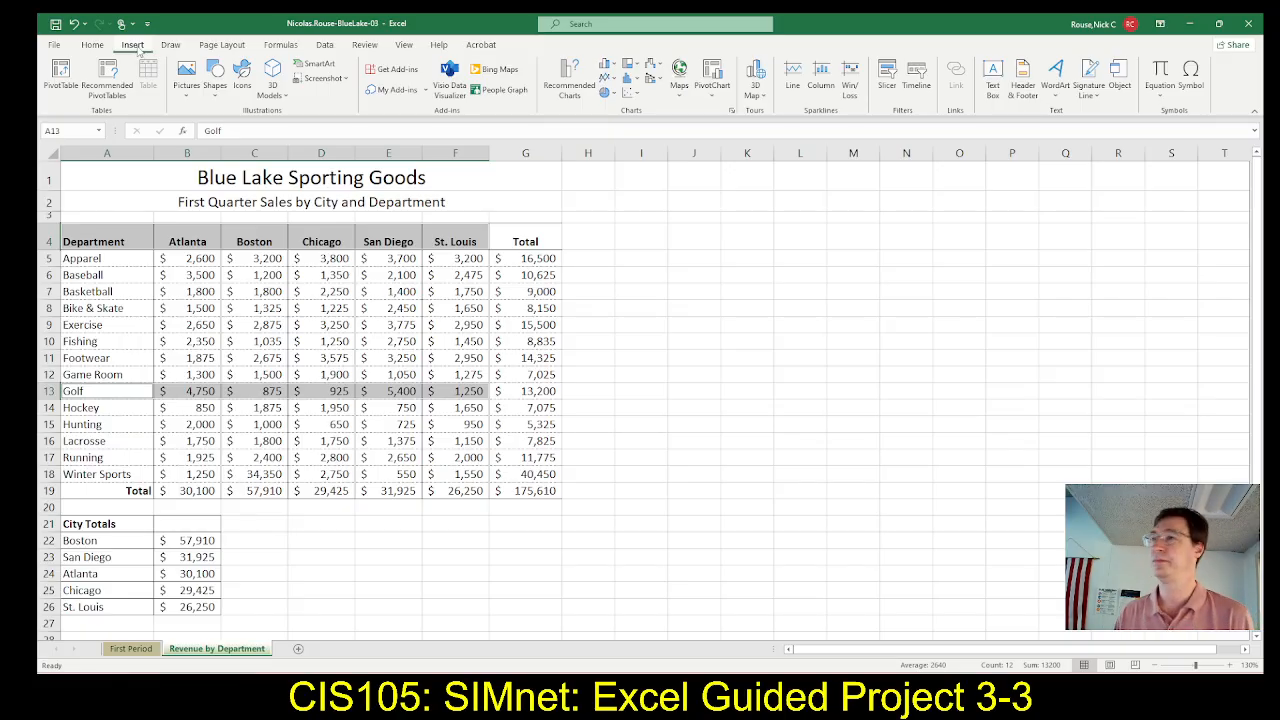
left_click(609, 96)
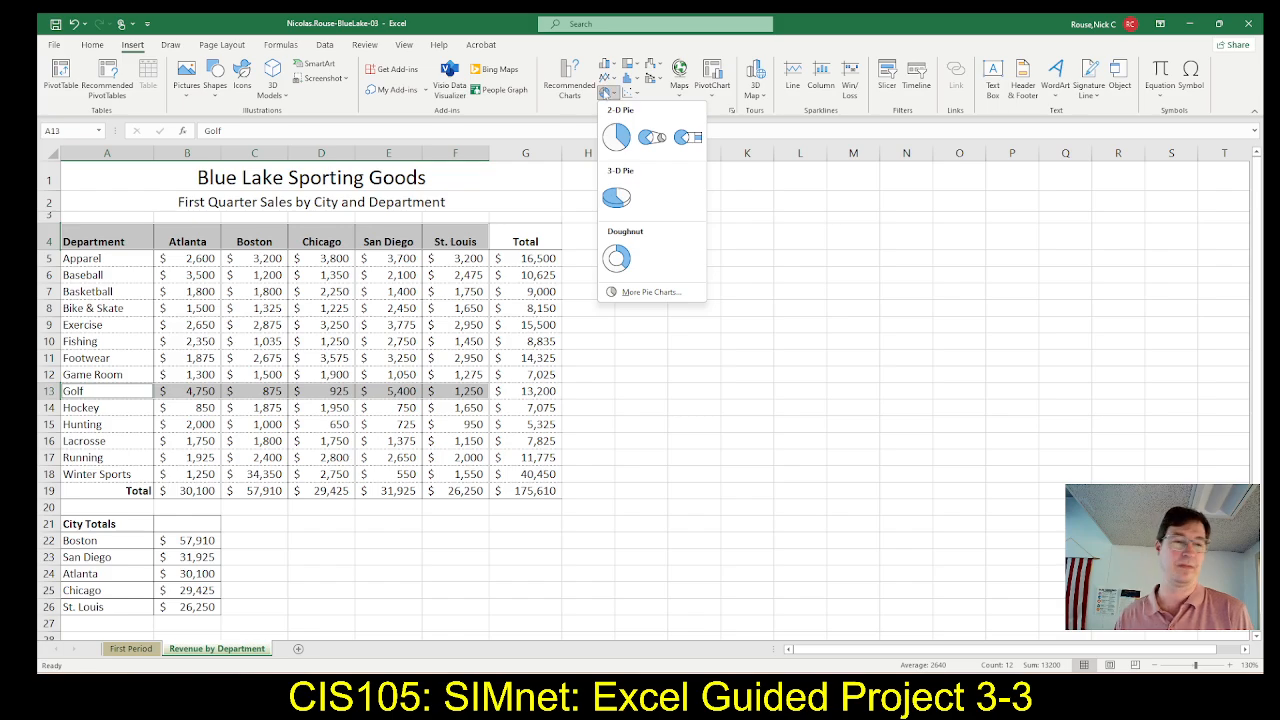
left_click(614, 198)
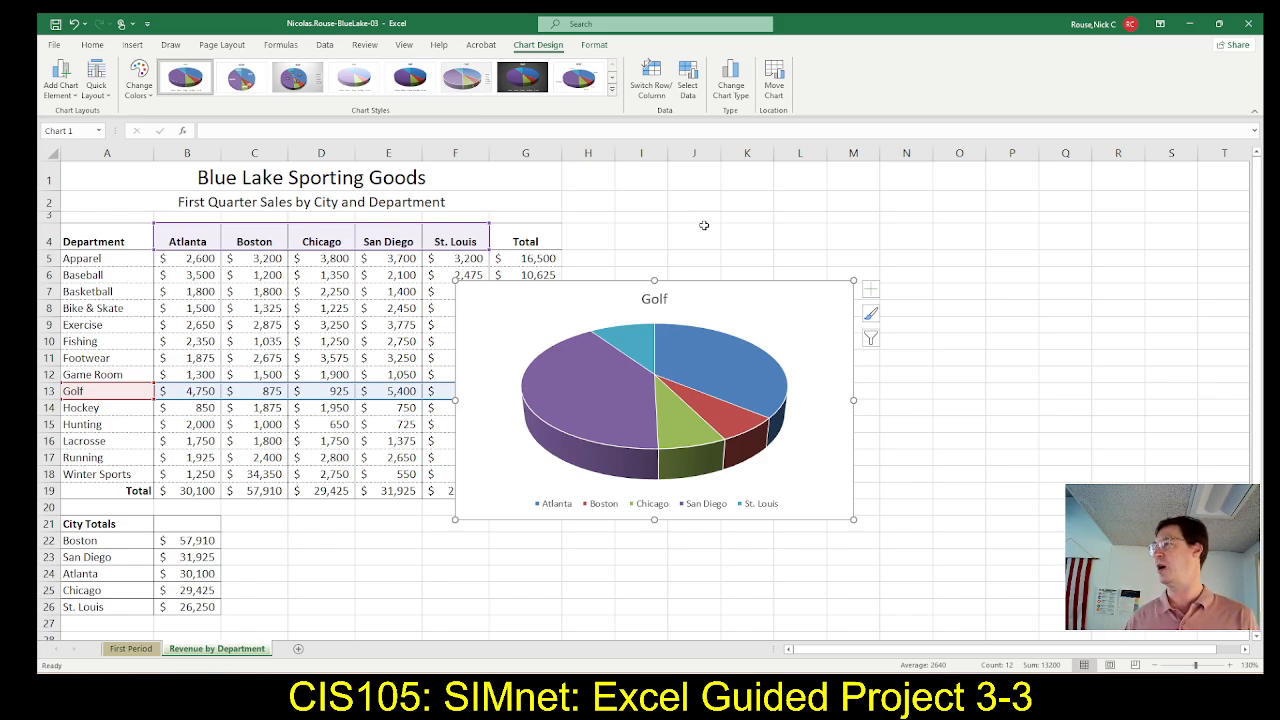
Check the chart style instructions in SIMnet and apply chart Style 3 to the Golf pie chart in Excel
key("alt+Tab")
scroll(460, 369, "down", 1)
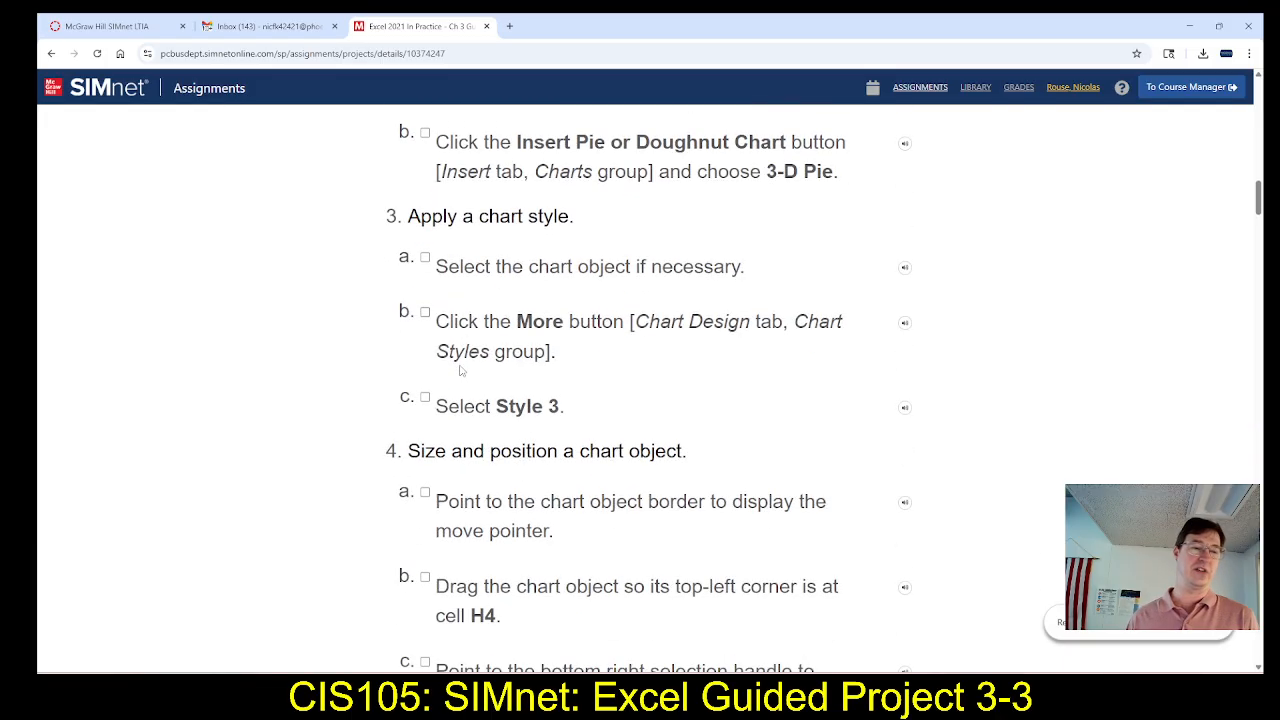
scroll(483, 366, "down", 1)
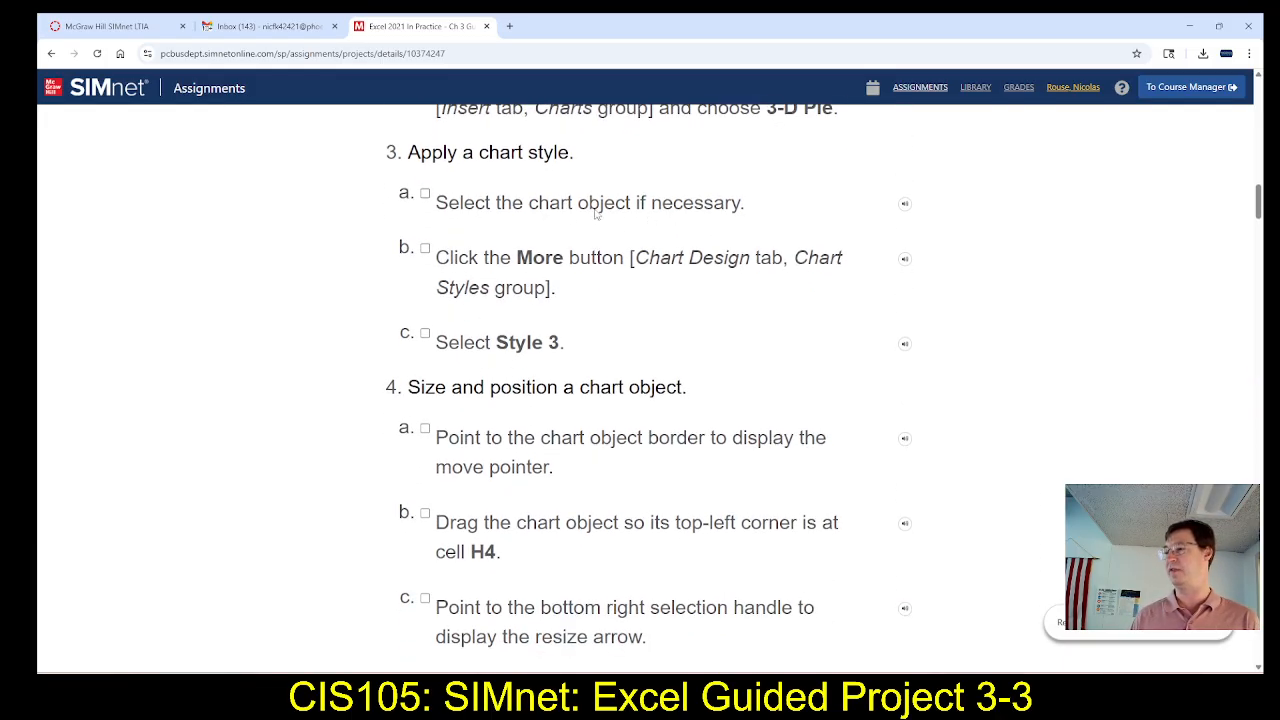
scroll(486, 250, "down", 1)
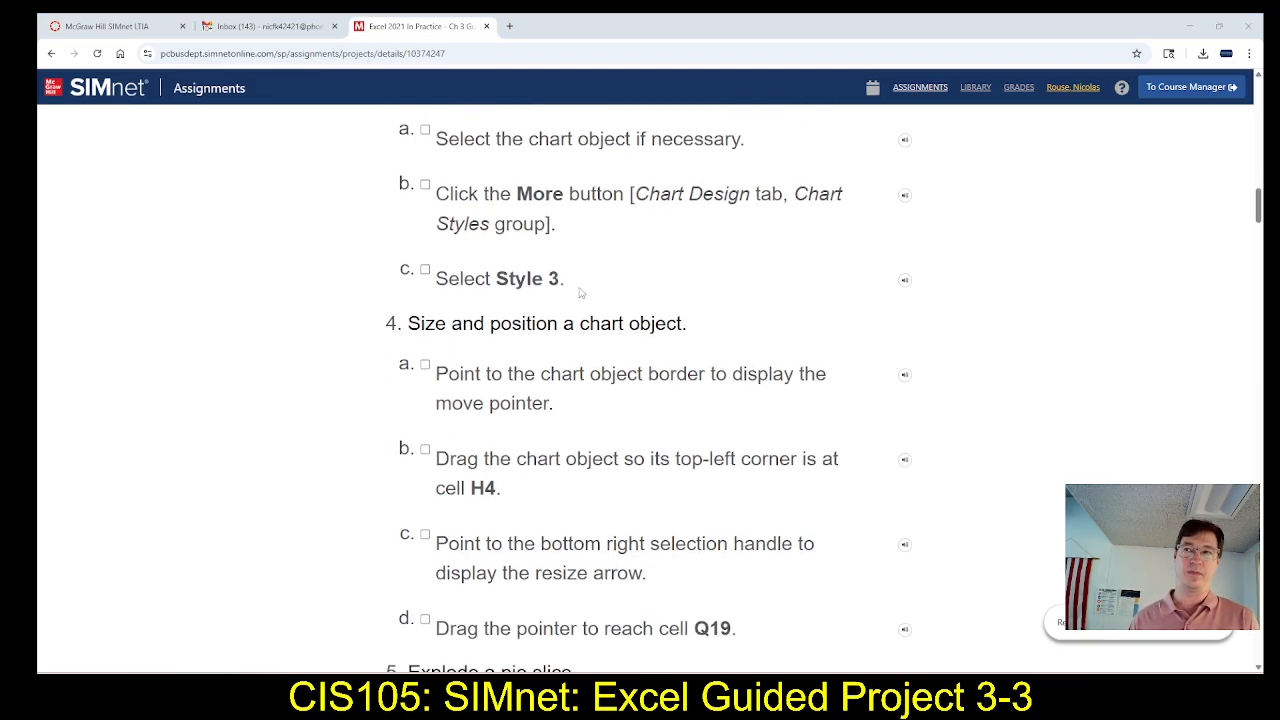
key("alt+Tab")
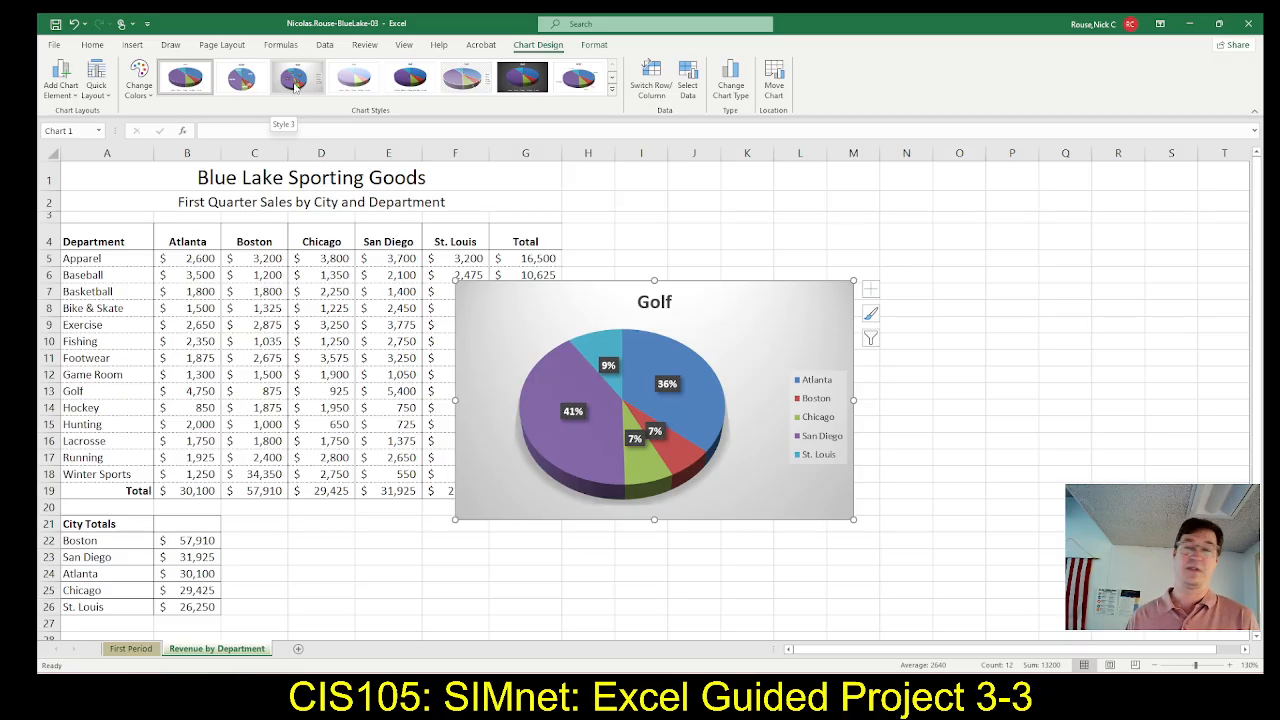
left_click(295, 85)
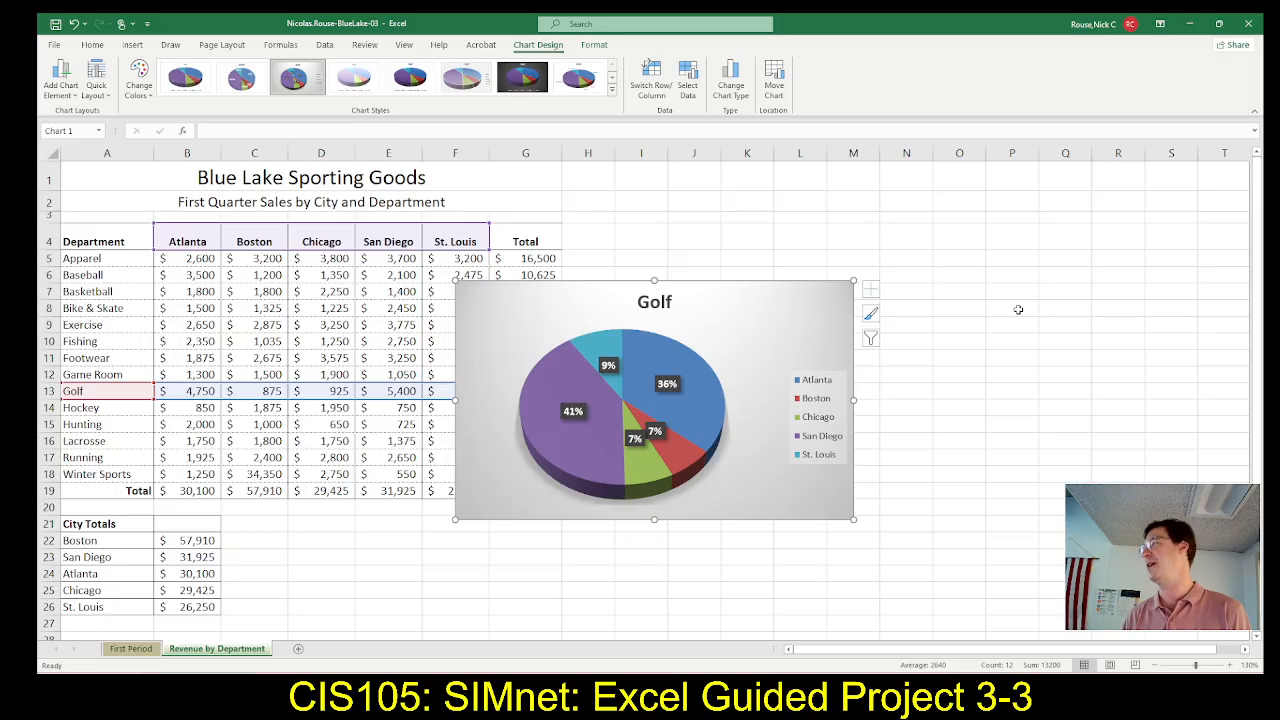
Read the chart placement instructions in SIMnet and move the Golf pie chart so its top-left corner sits at cell H4
key("alt+Tab")
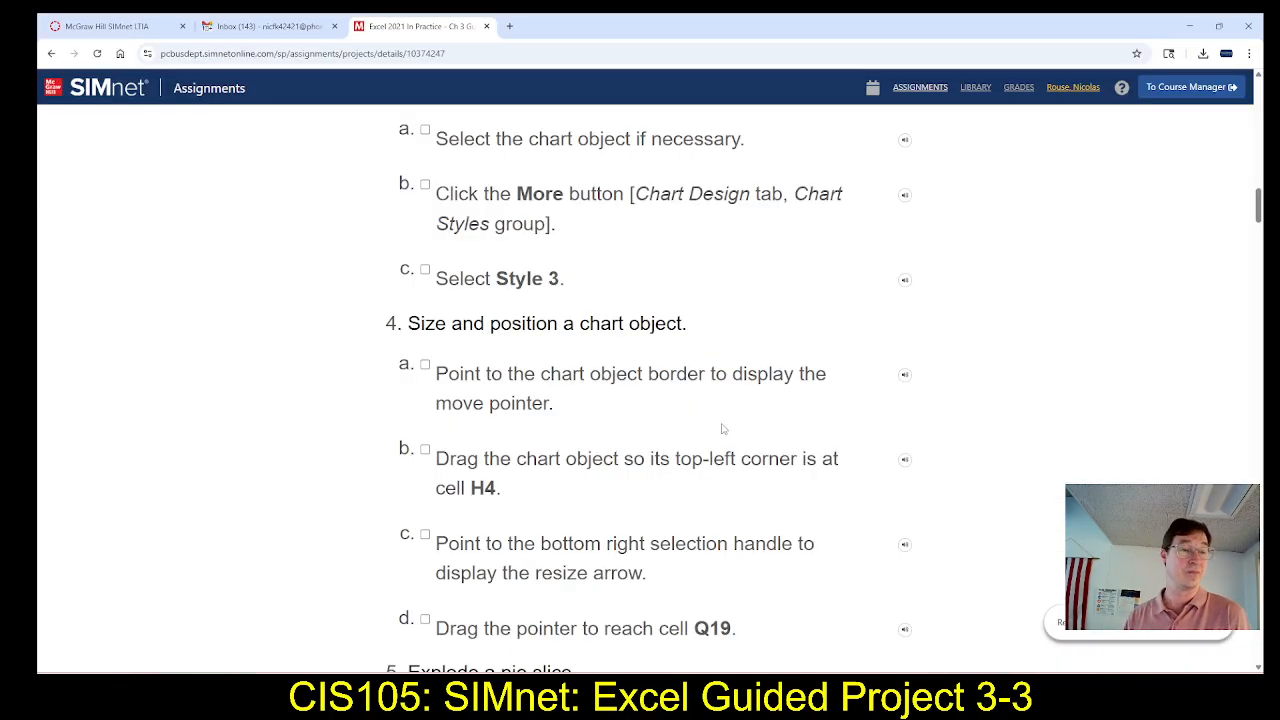
scroll(697, 423, "down", 1)
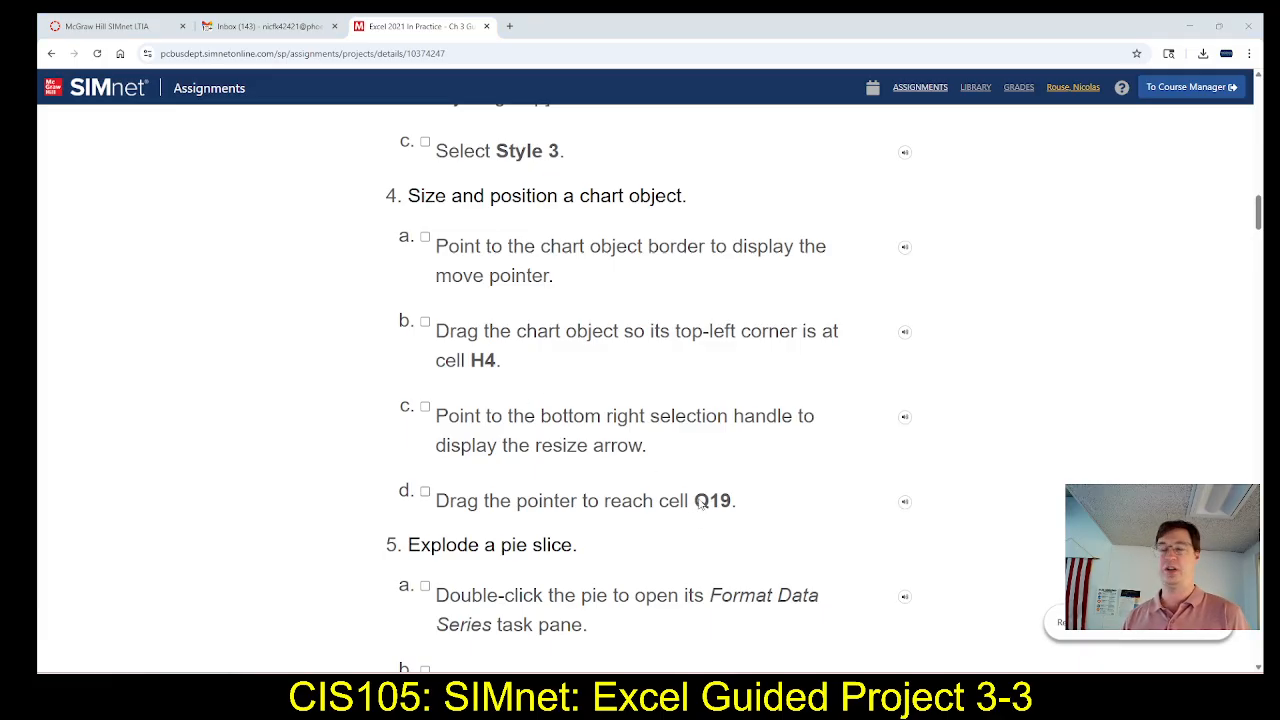
key("alt+Tab")
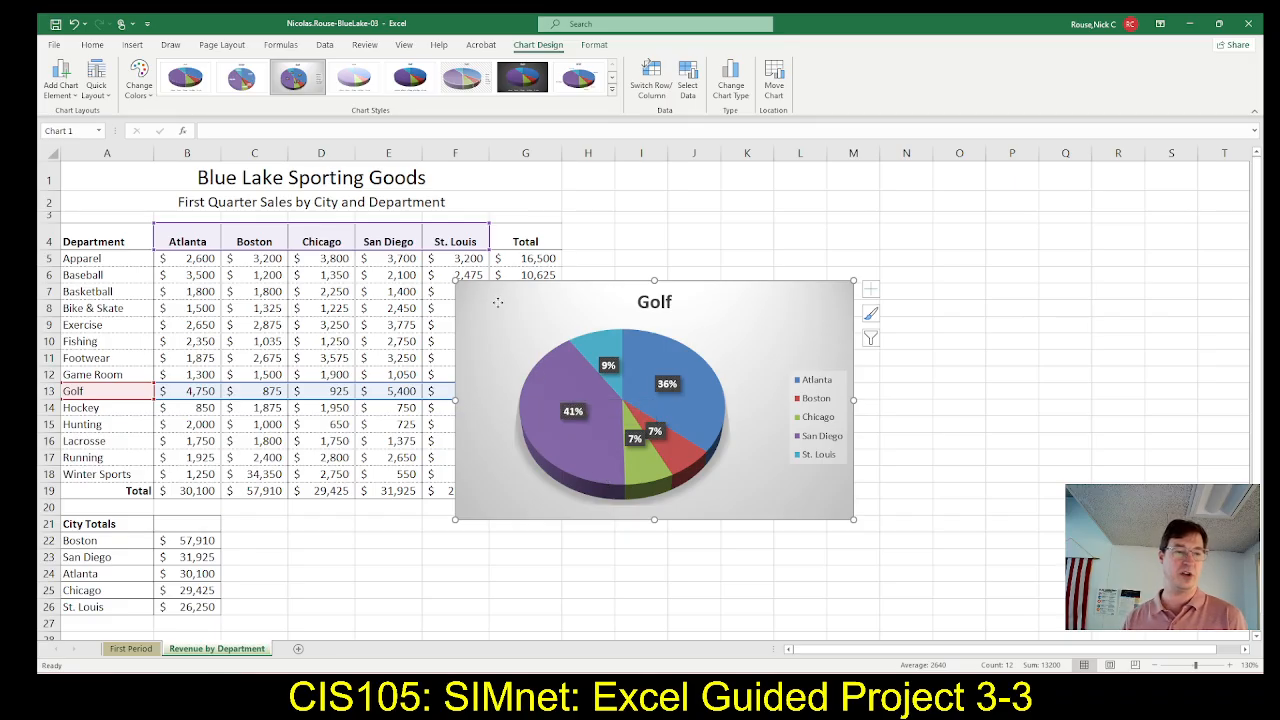
mouse_move(499, 317)
left_mouse_down()
mouse_move(393, 394)
mouse_move(506, 441)
mouse_move(600, 447)
mouse_move(650, 330)
mouse_move(616, 253)
left_mouse_up()
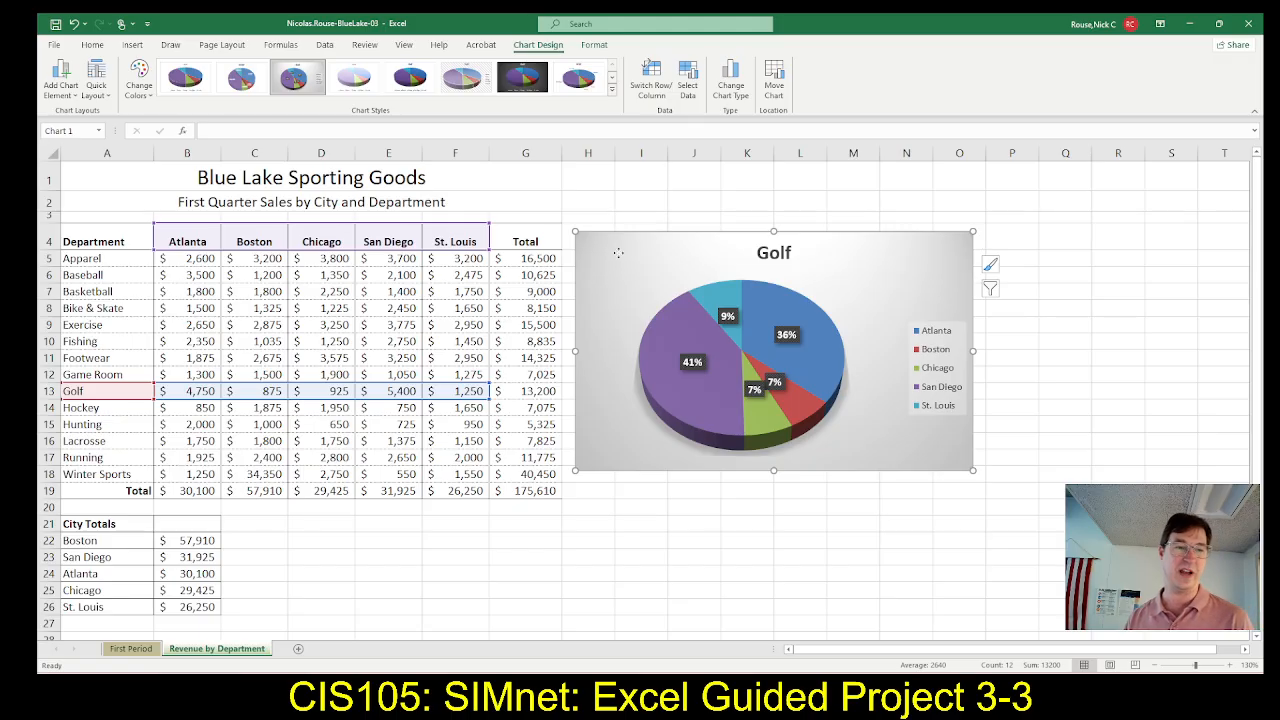
mouse_move(618, 253)
left_mouse_down()
mouse_move(650, 280)
mouse_move(610, 250)
left_mouse_up()
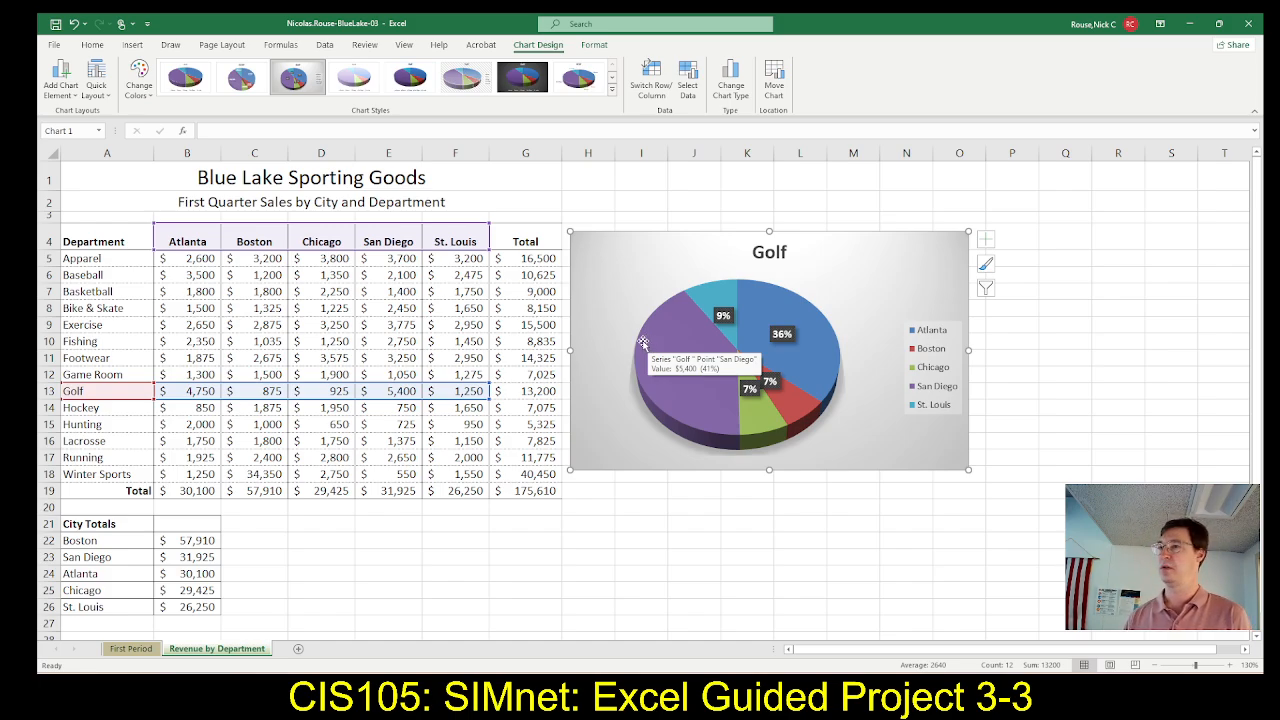
key("alt+Tab")
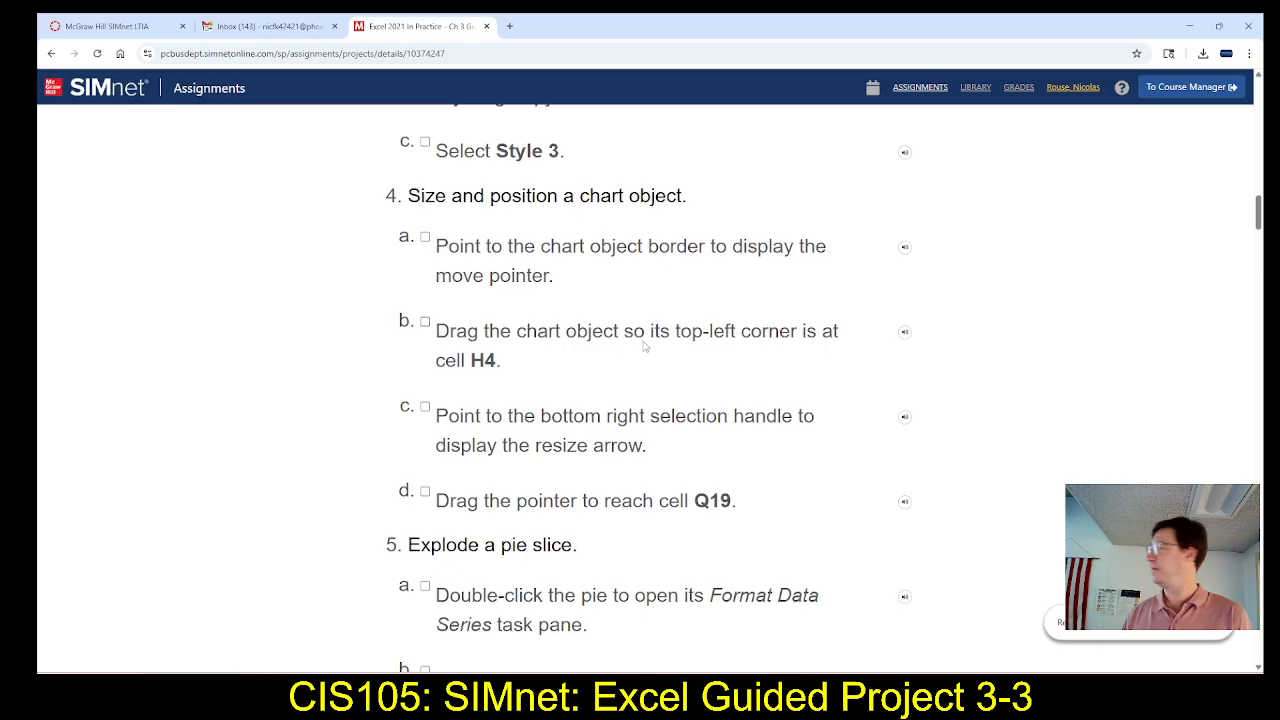
Read the chart sizing instructions in SIMnet and resize the Golf pie chart in Excel so its bottom-right corner reaches cell Q19
scroll(680, 365, "down", 3)
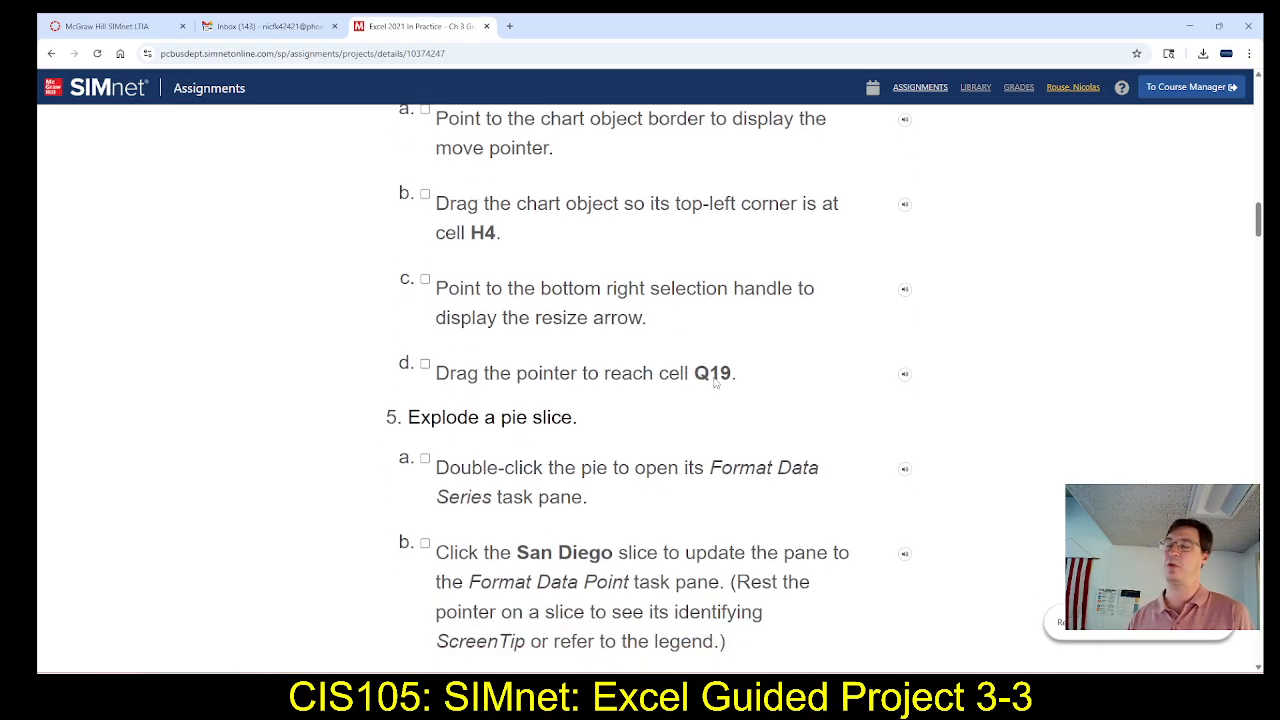
key("alt+Tab")
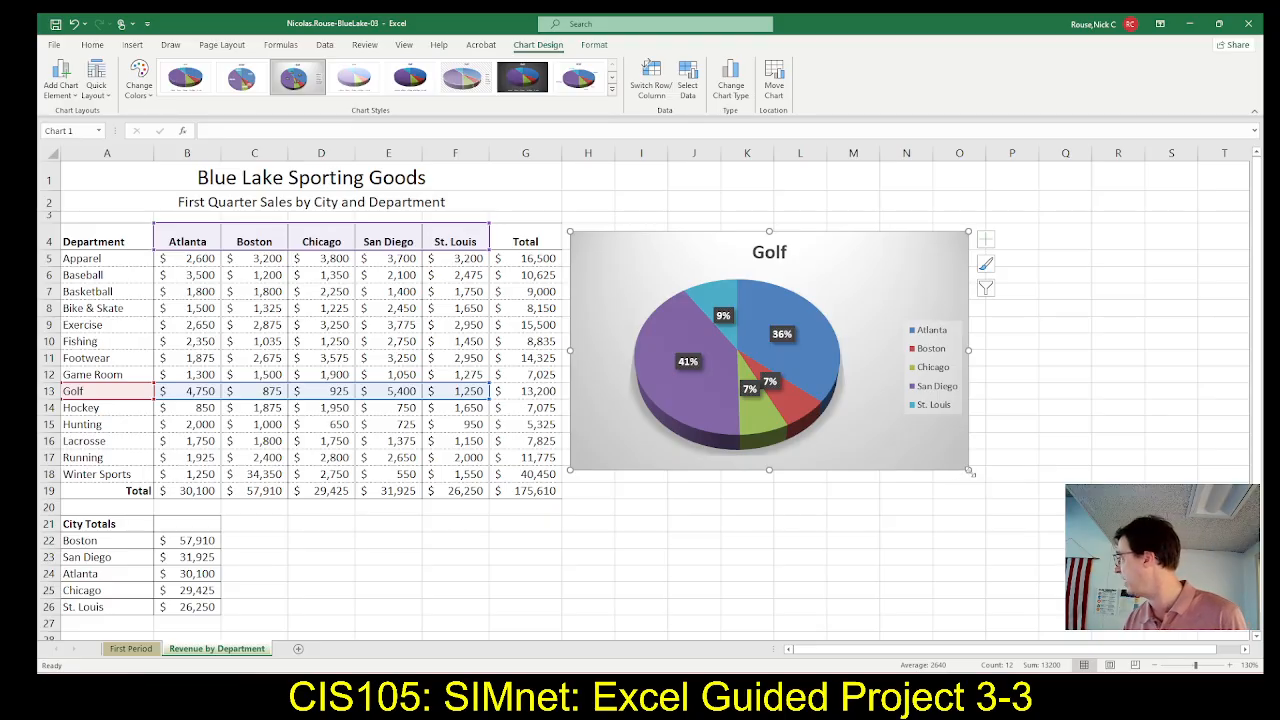
left_click_drag(968, 470, 1068, 490)
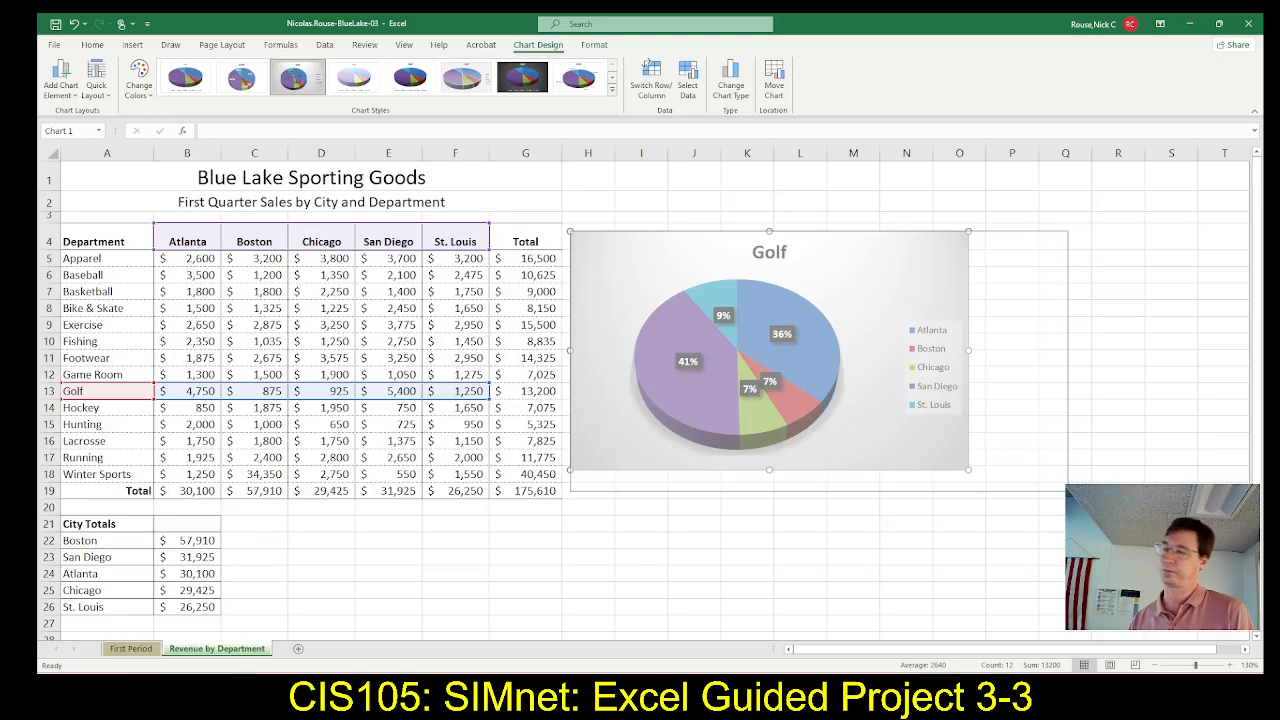
left_click_drag(1068, 490, 1067, 490)
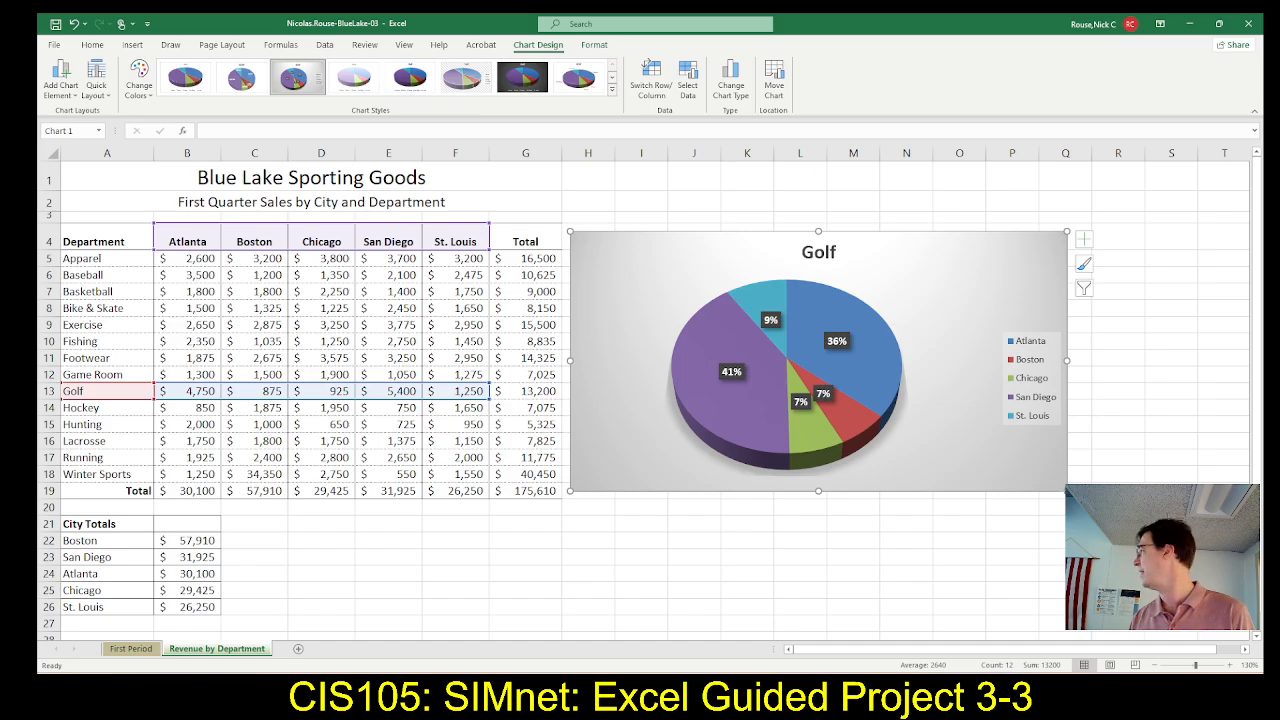
mouse_move(1067, 490)
left_mouse_down()
mouse_move(981, 463)
mouse_move(1008, 494)
mouse_move(1072, 493)
left_mouse_up()
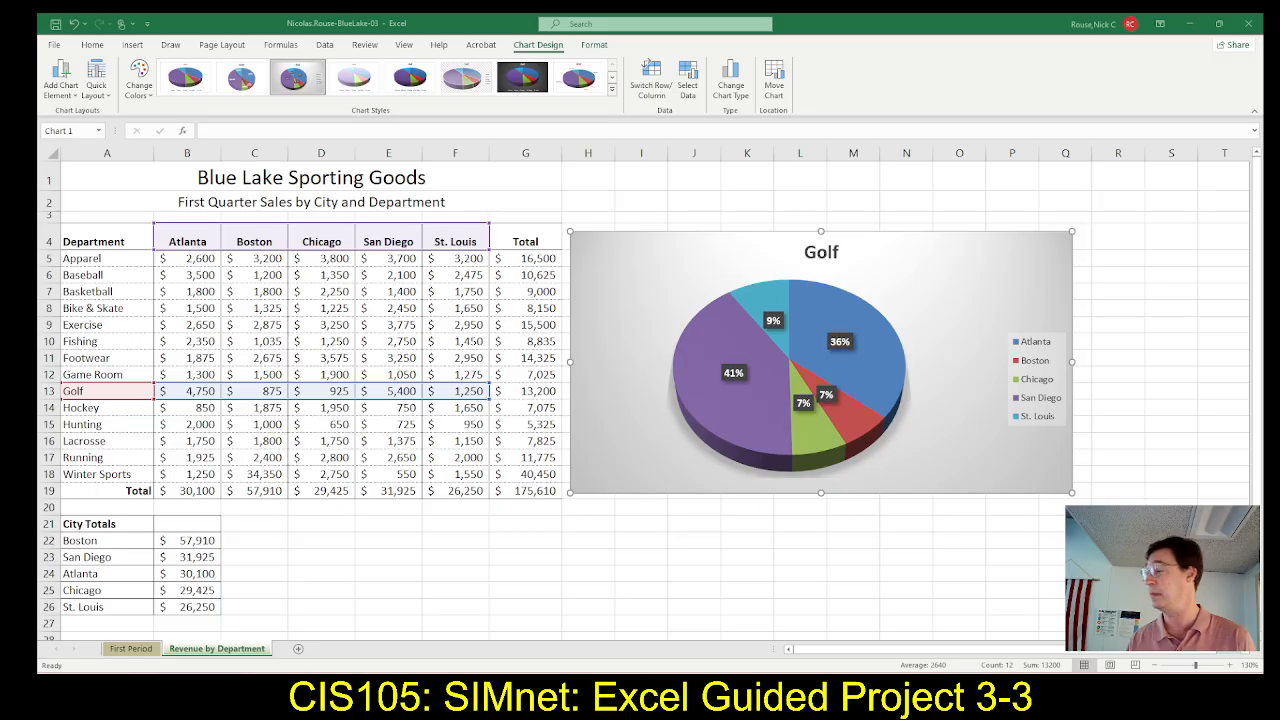
left_click(900, 22)
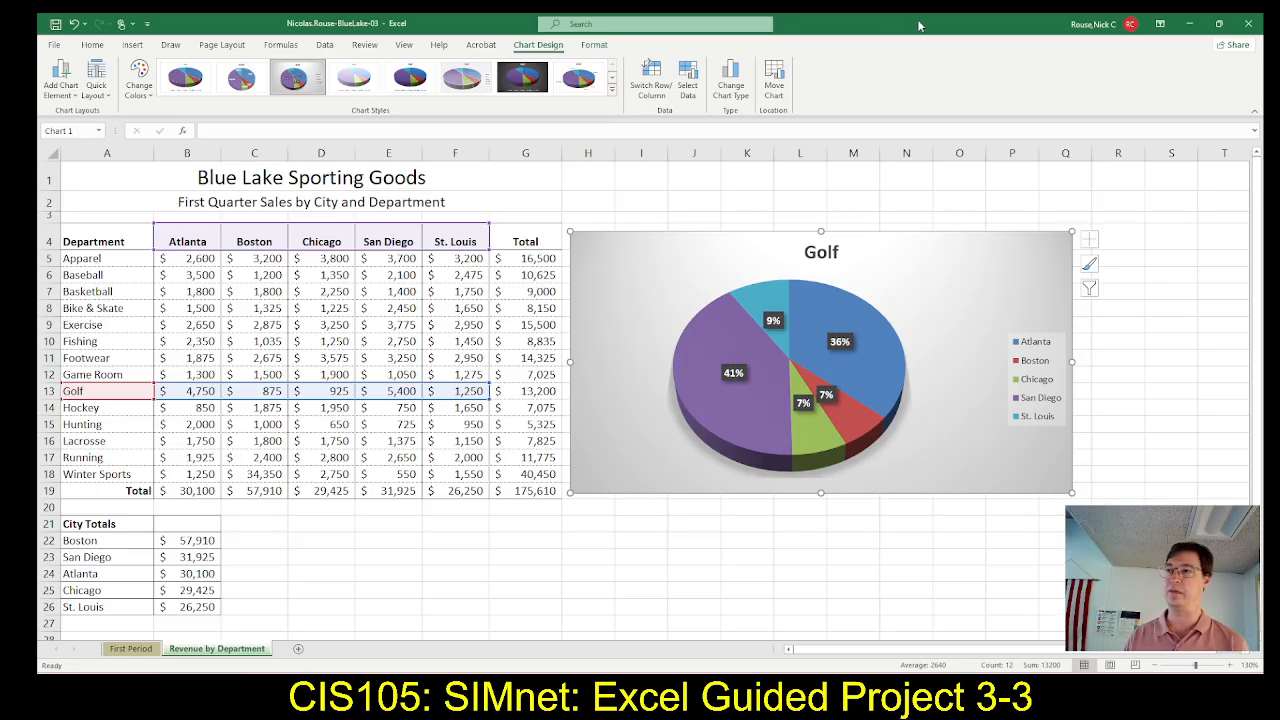
Switch back to SIMnet and read the step 5 instructions for exploding a pie slice
key("alt+Tab")
key("alt+Tab")
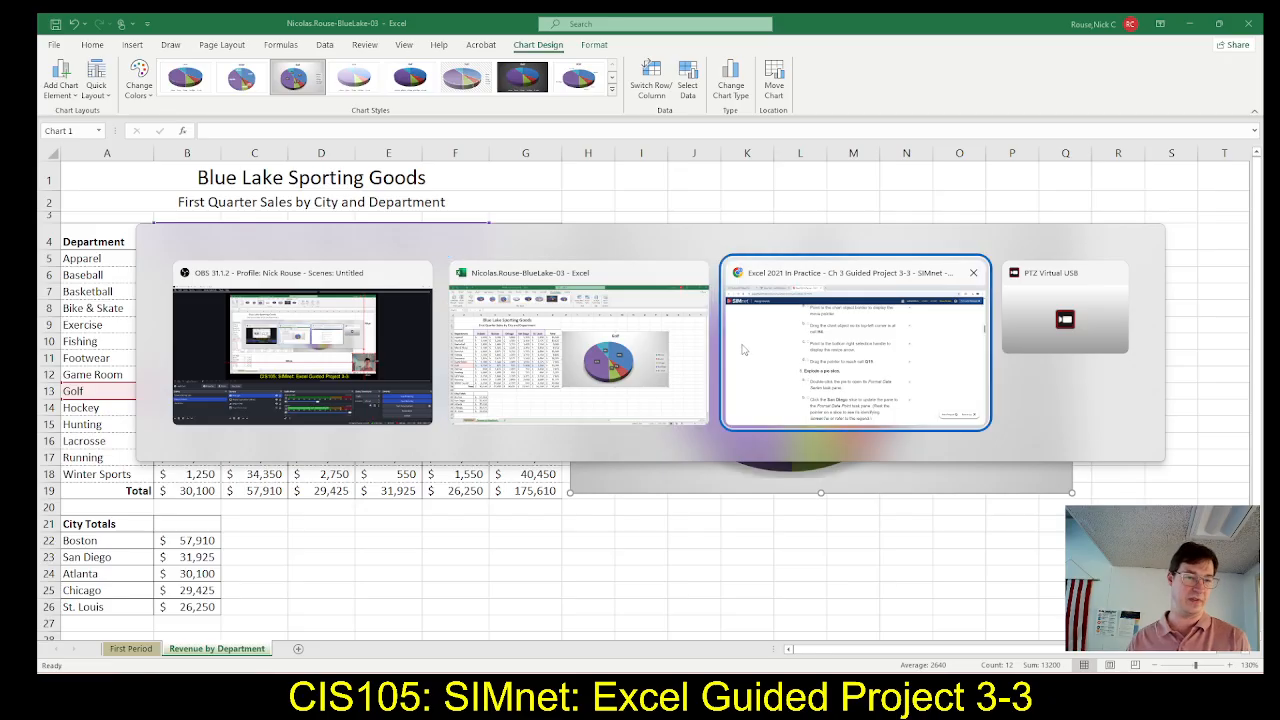
scroll(570, 406, "down", 2)
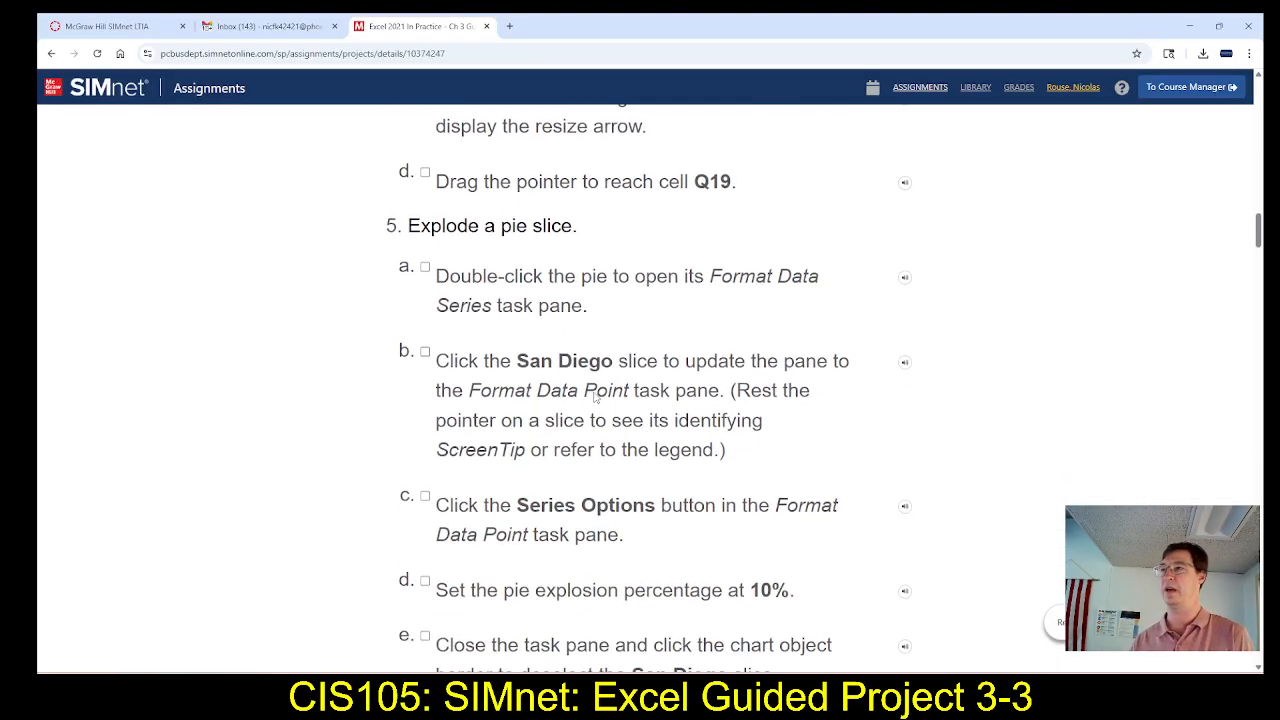
scroll(596, 396, "down", 1)
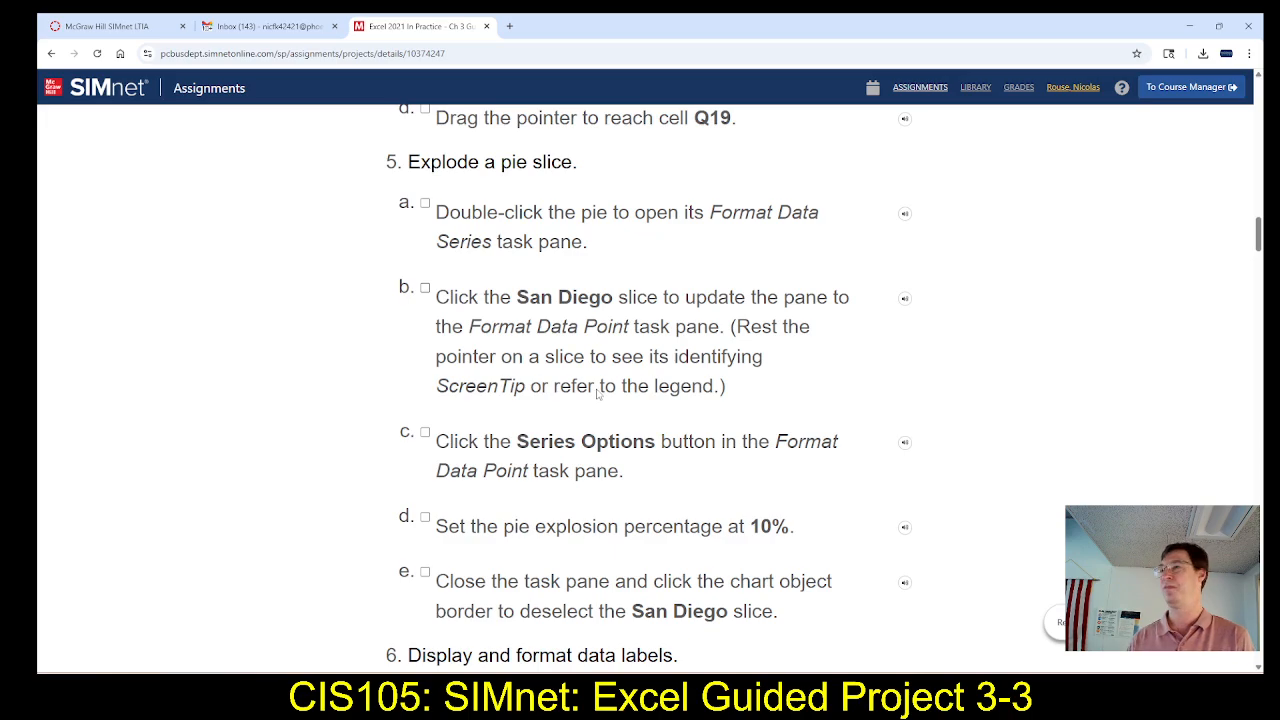
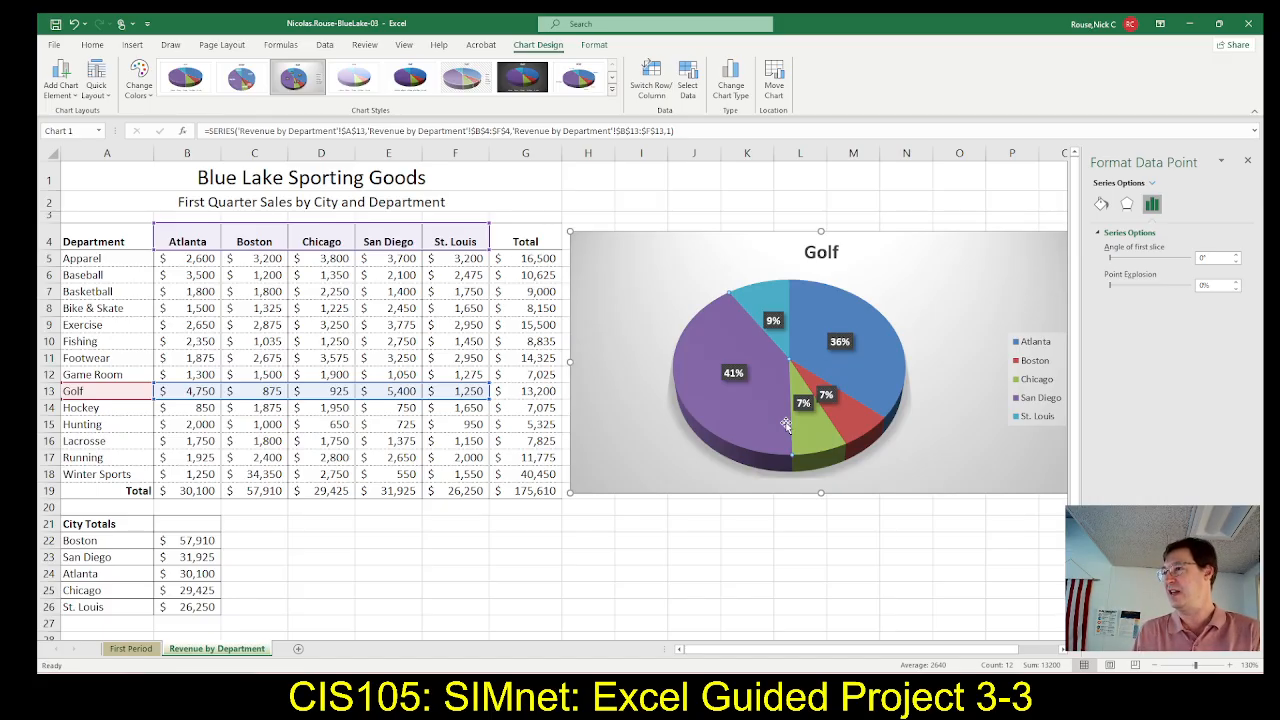
Check the pie explosion instructions in SIMnet and set the San Diego slice's point explosion to 10% in Excel
key("alt+Tab")
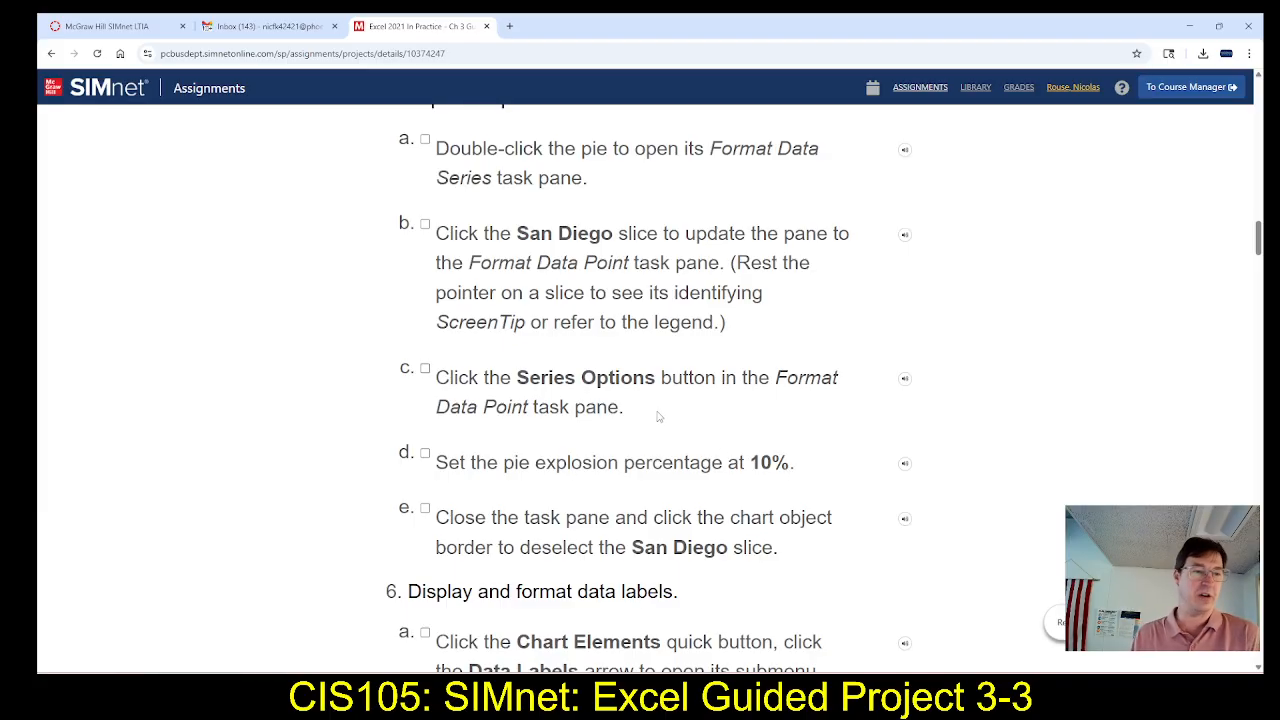
scroll(662, 416, "down", 1)
scroll(662, 416, "down", 1)
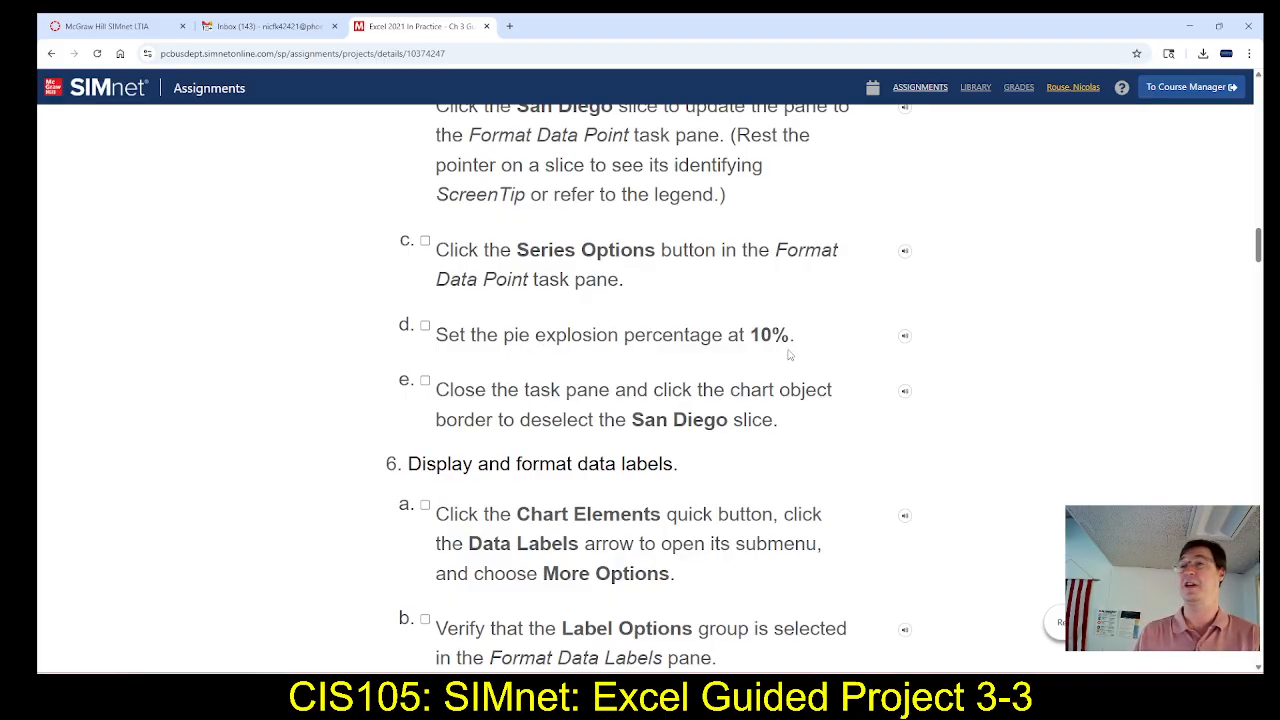
key("alt+Tab")
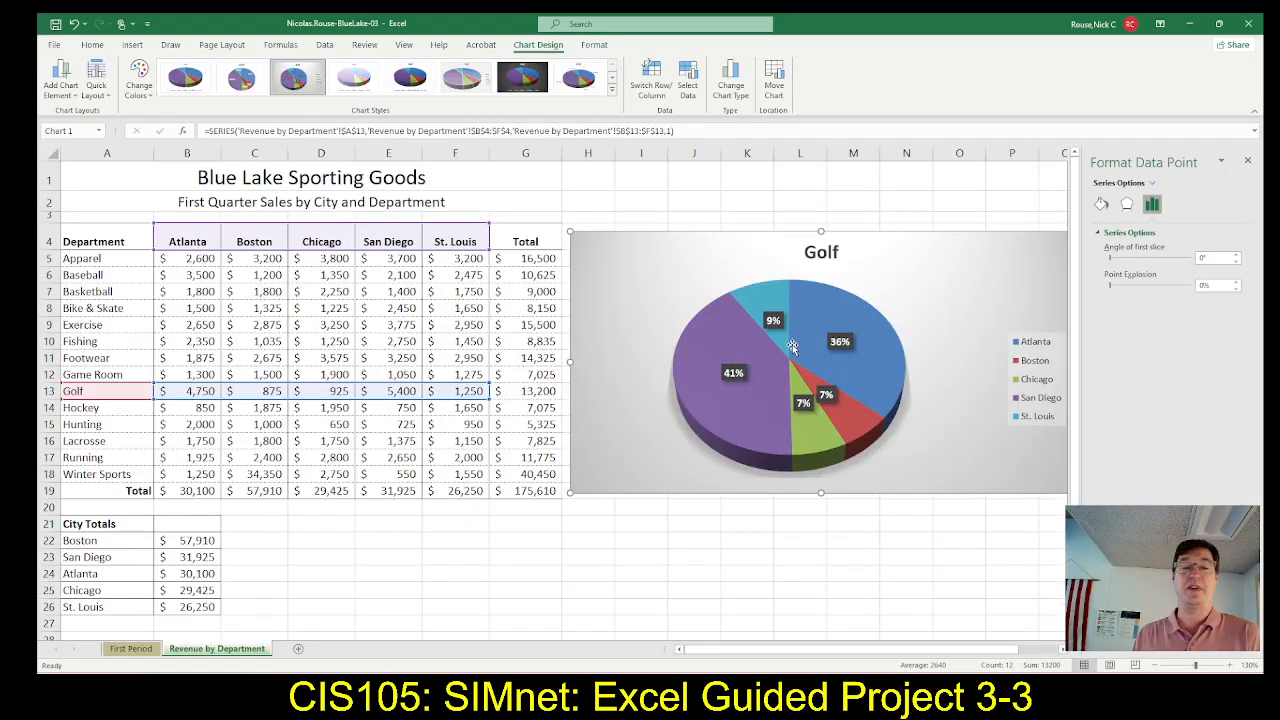
left_click(1237, 284)
left_click(1237, 284)
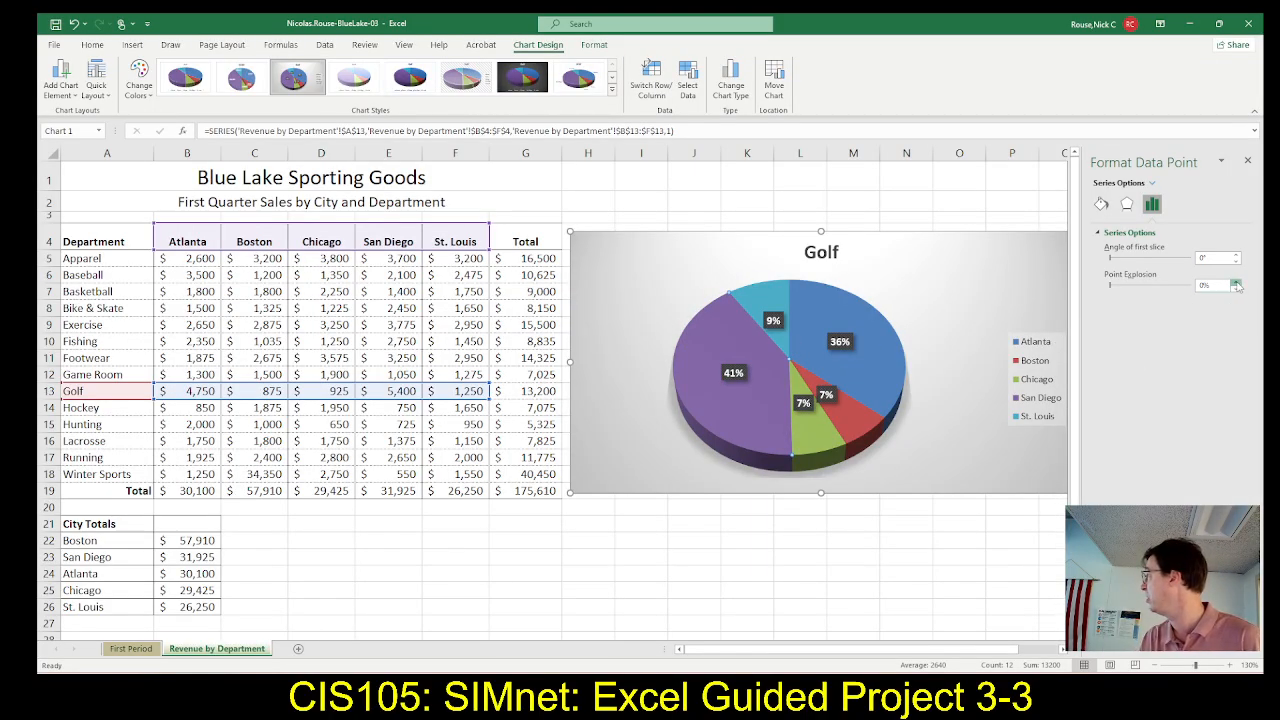
left_click(1237, 284)
left_click(1237, 284)
left_click(1237, 284)
left_click(1237, 284)
left_click(1237, 284)
left_click(1237, 284)
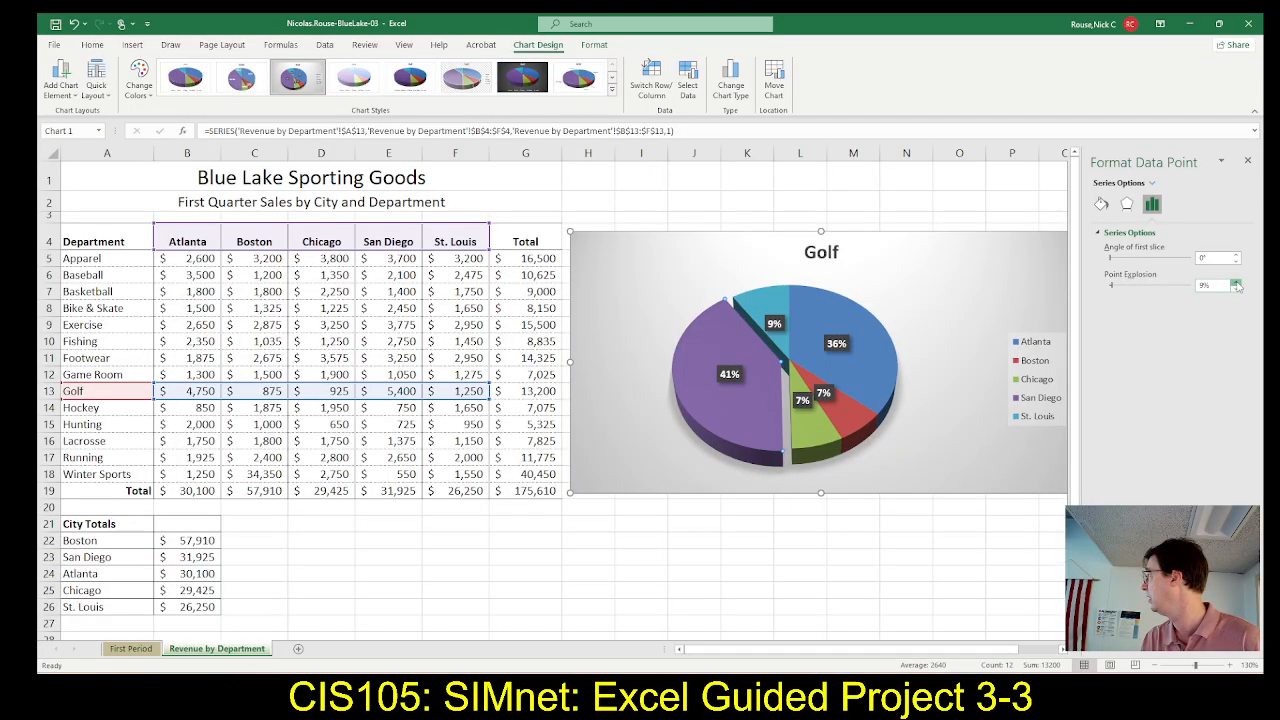
left_click(1237, 284)
left_click(1237, 284)
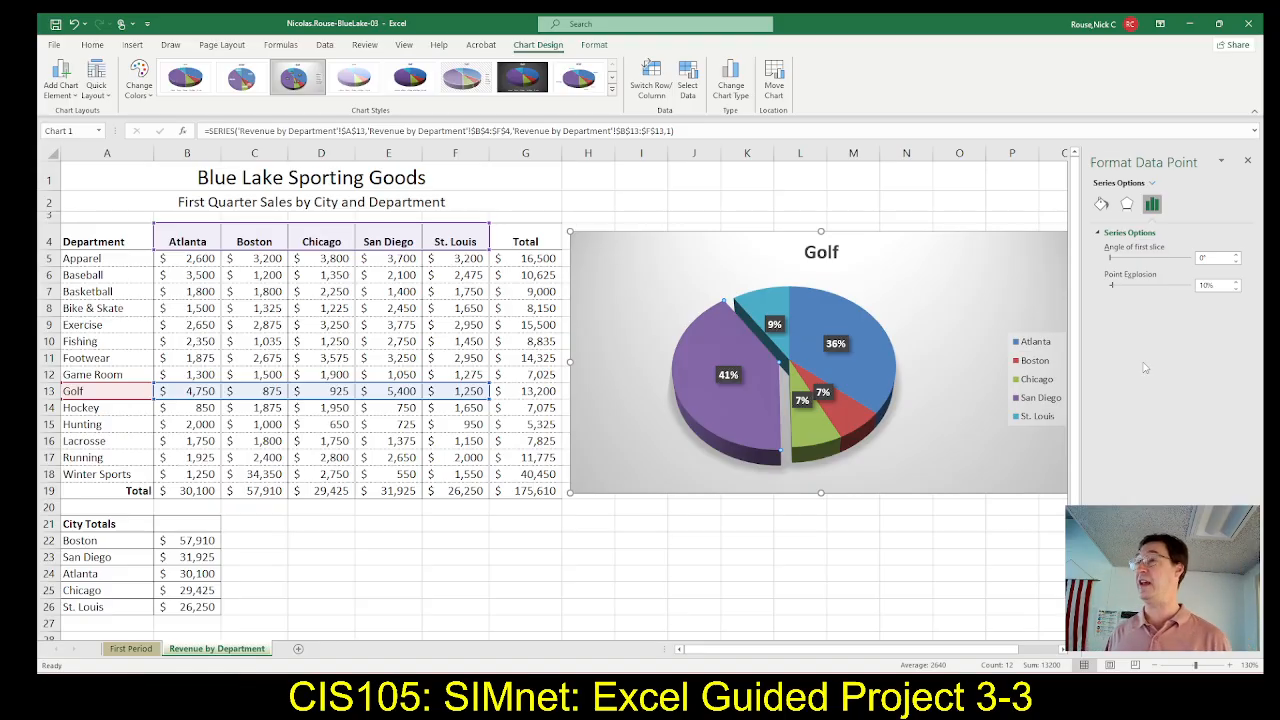
Check step 5e in SIMnet, close the Format Data Point pane in Excel and deselect the San Diego slice by selecting cell F21
key("alt+Tab")
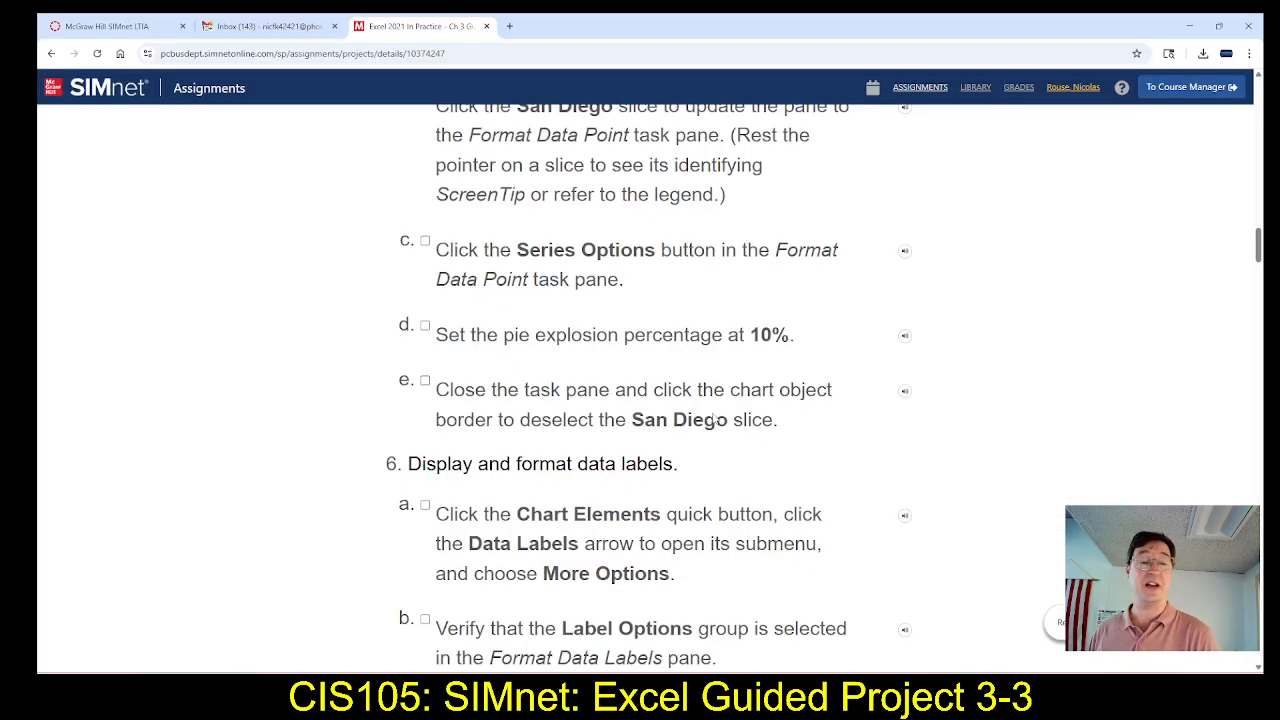
key("alt+Tab")
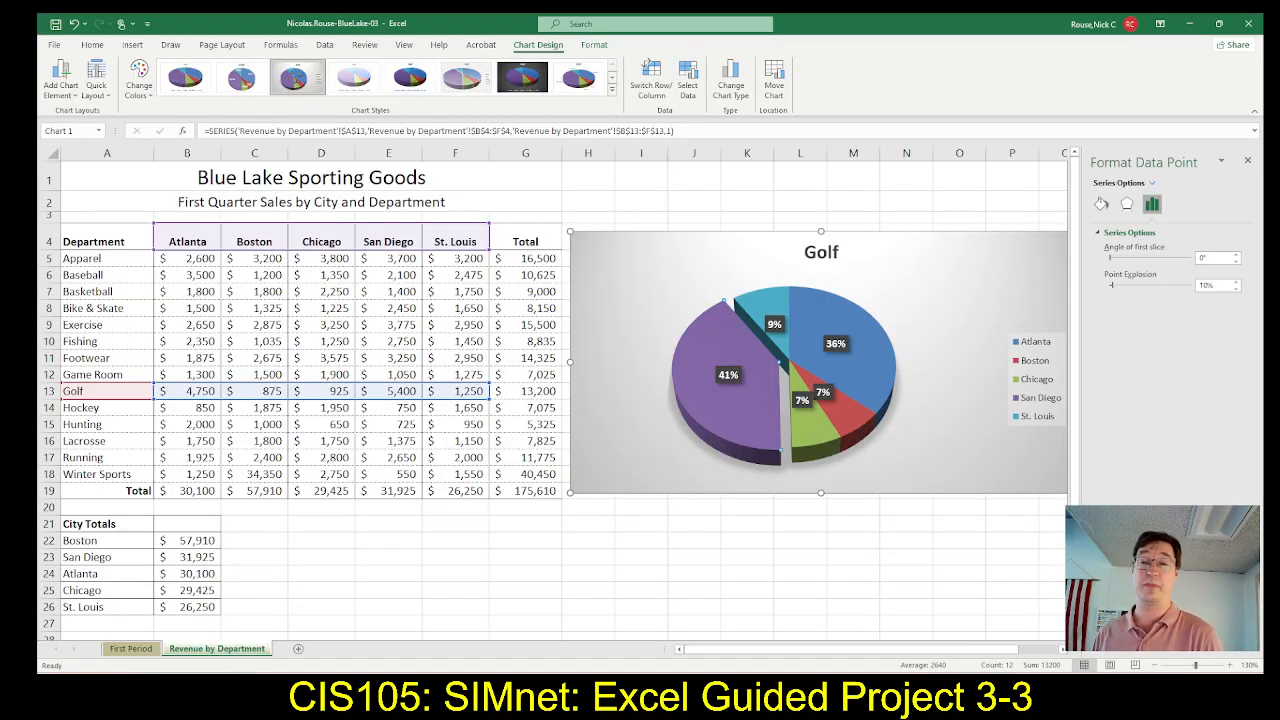
left_click(1247, 162)
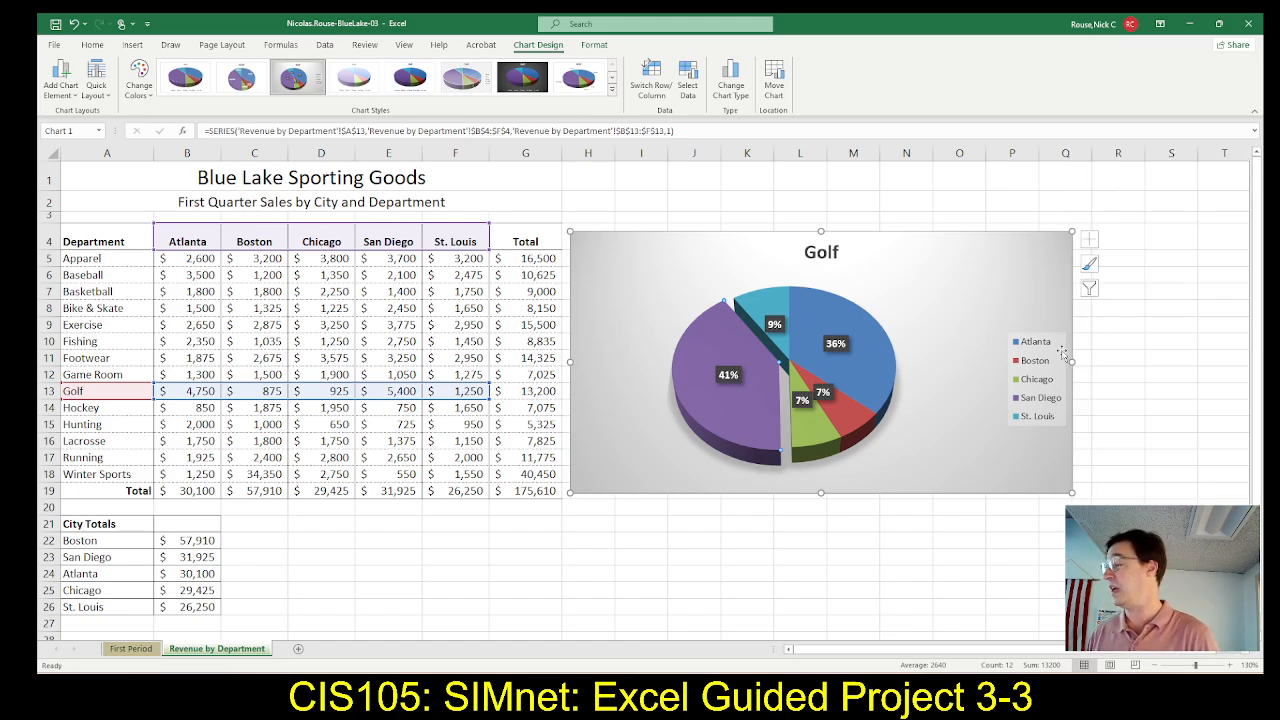
key("alt+Tab")
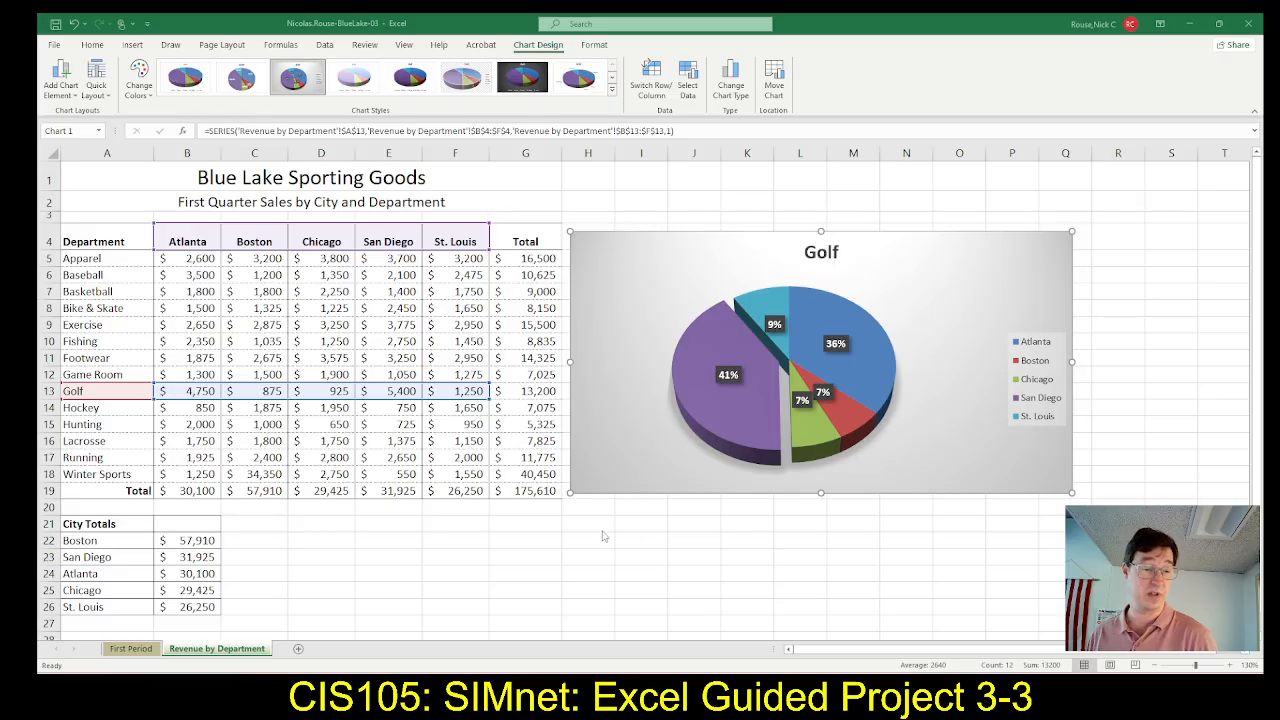
key("alt+Tab")
left_click(456, 529)
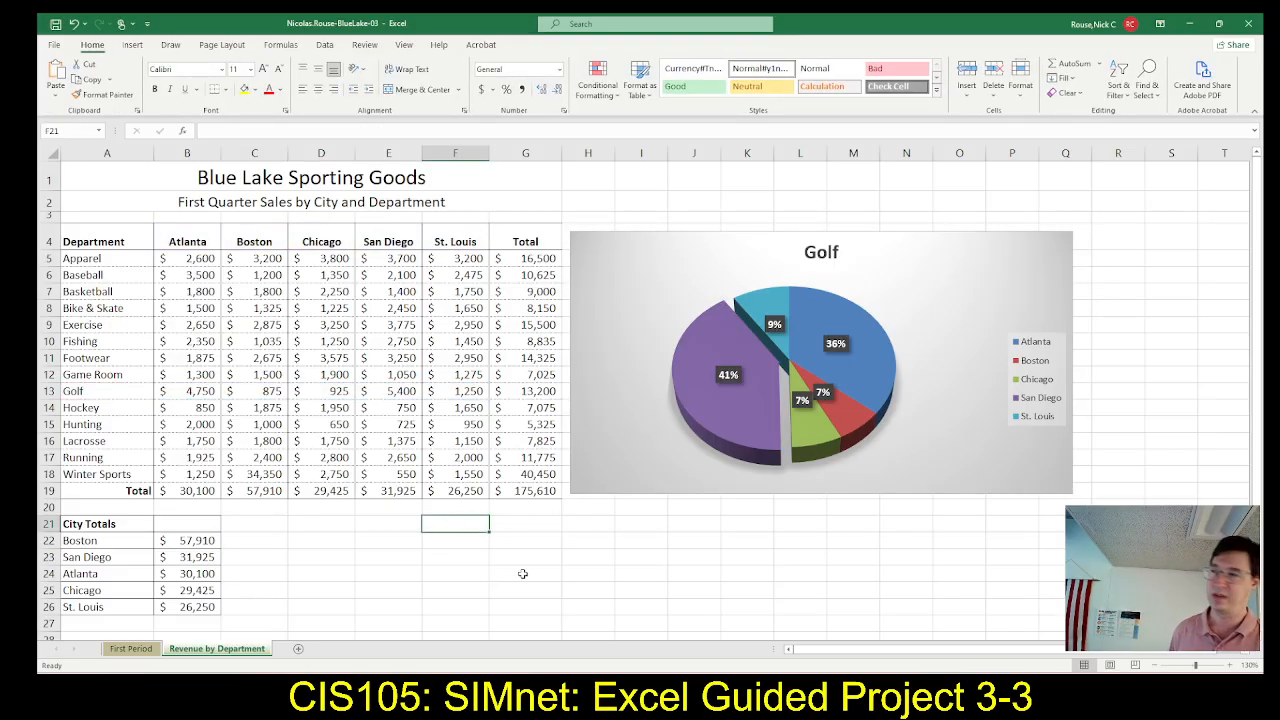
Switch to SIMnet and read the step 6 instructions for displaying and formatting data labels
key("alt+Tab")
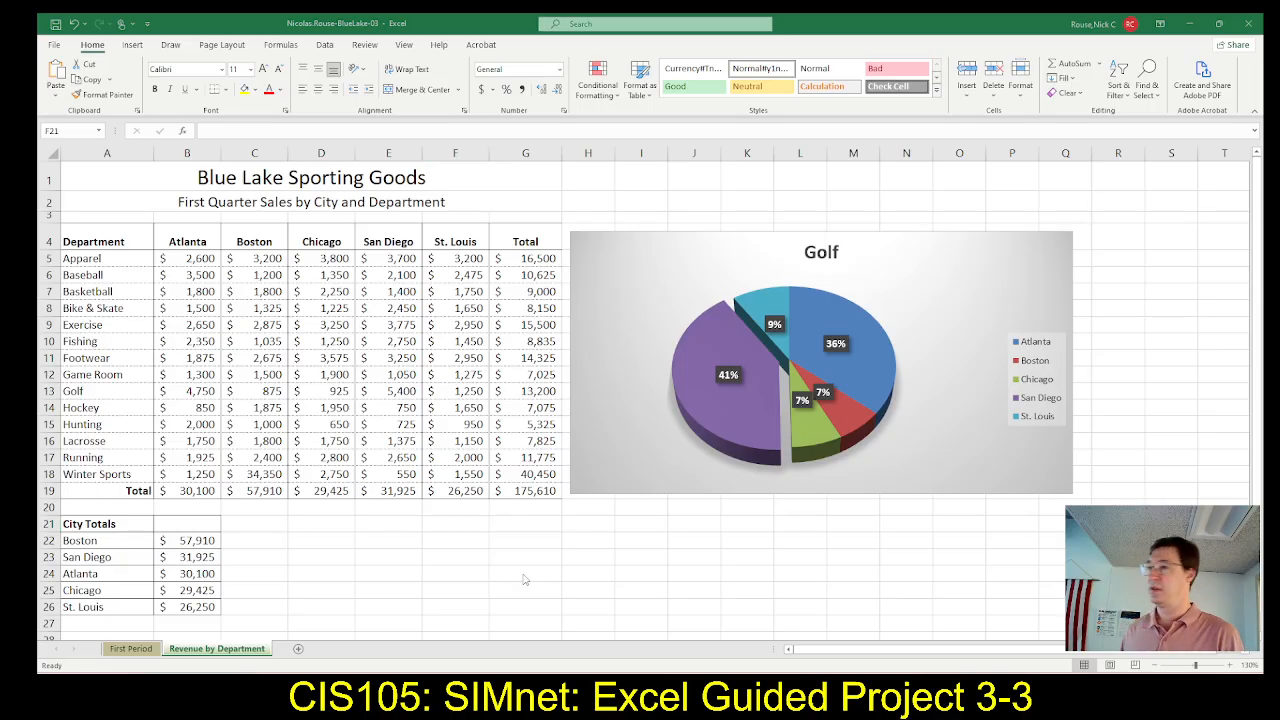
key("alt+Tab")
key("alt+Tab")
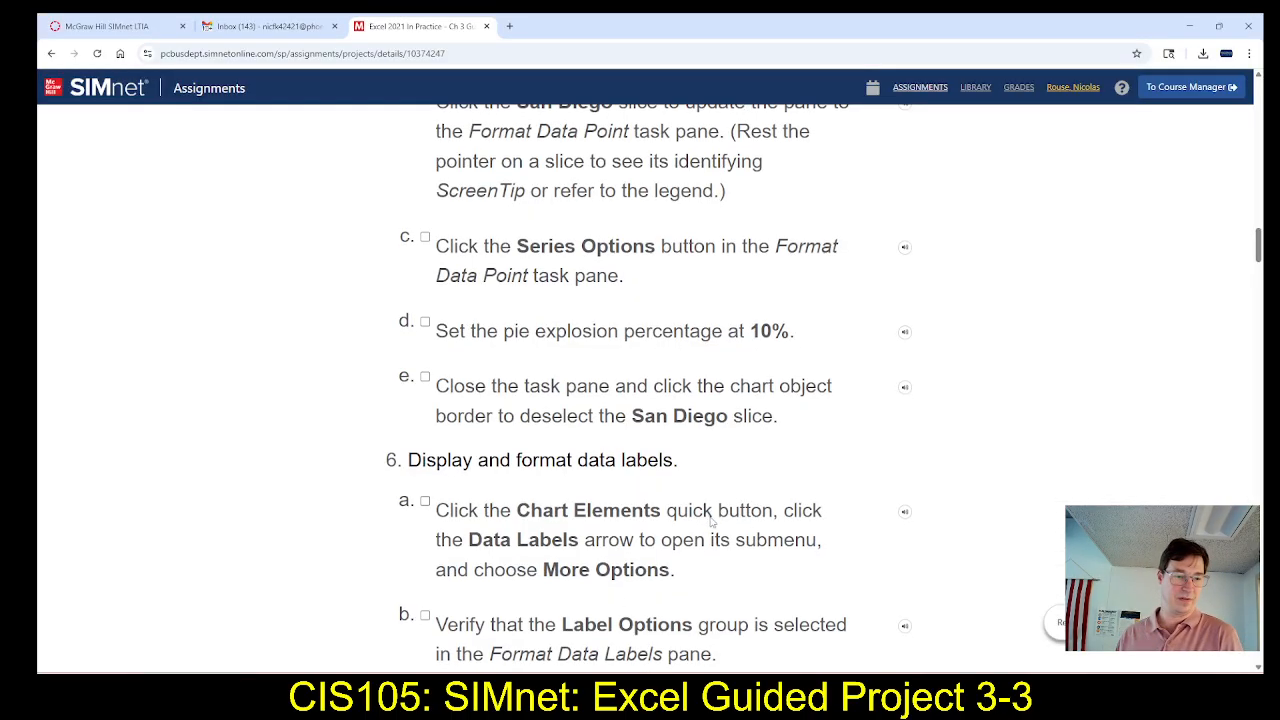
scroll(712, 520, "down", 2)
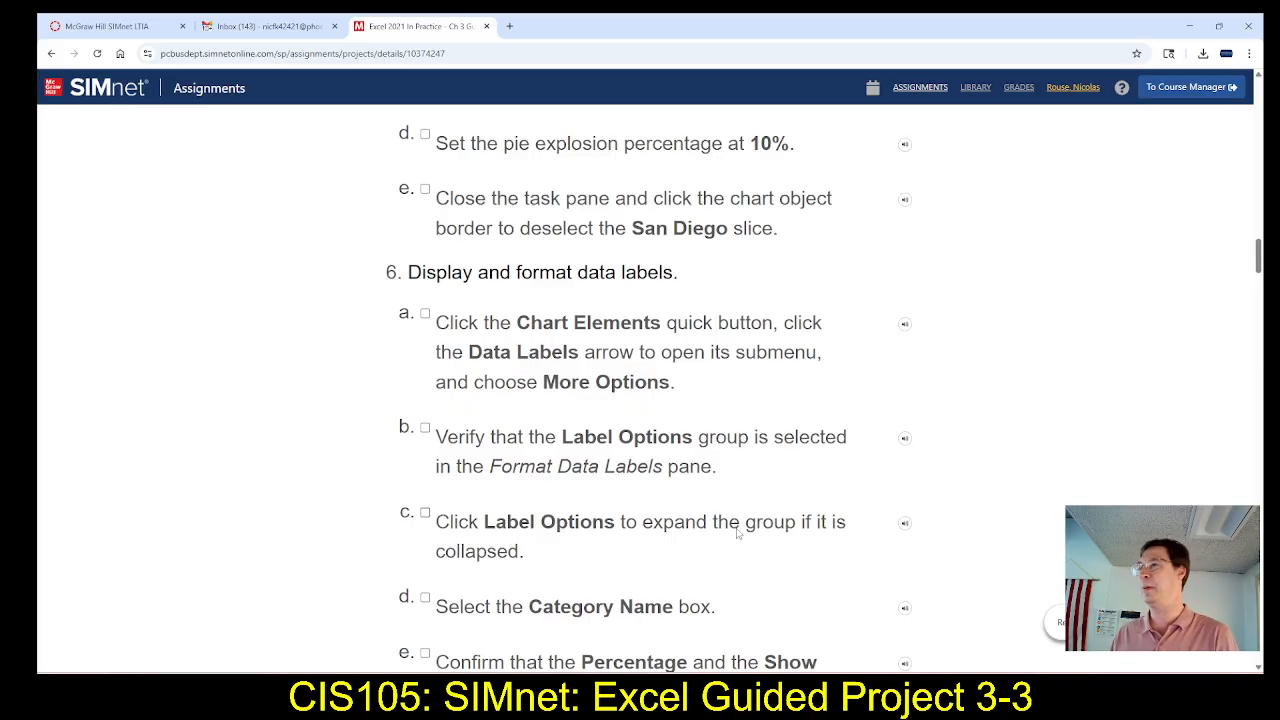
scroll(737, 533, "down", 1)
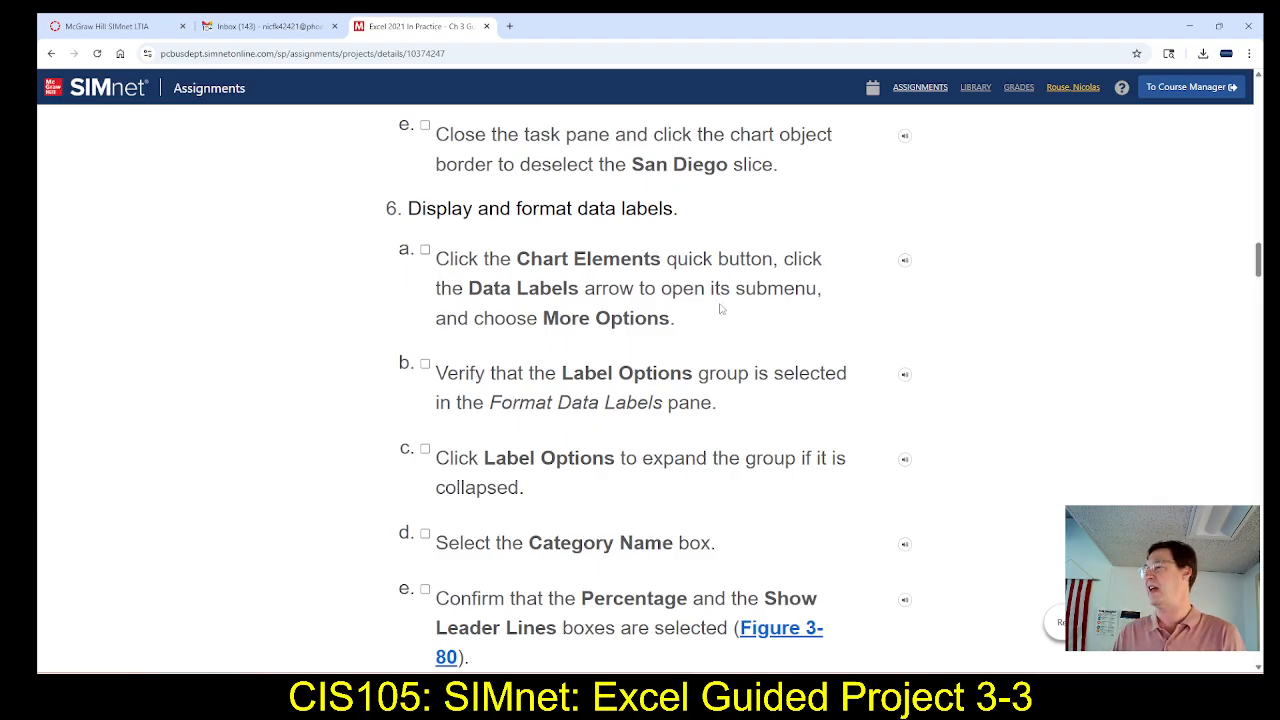
Switch to Excel, select the whole Golf chart, and recheck the data label instructions in SIMnet
key("alt+Tab")
key("alt+Tab")
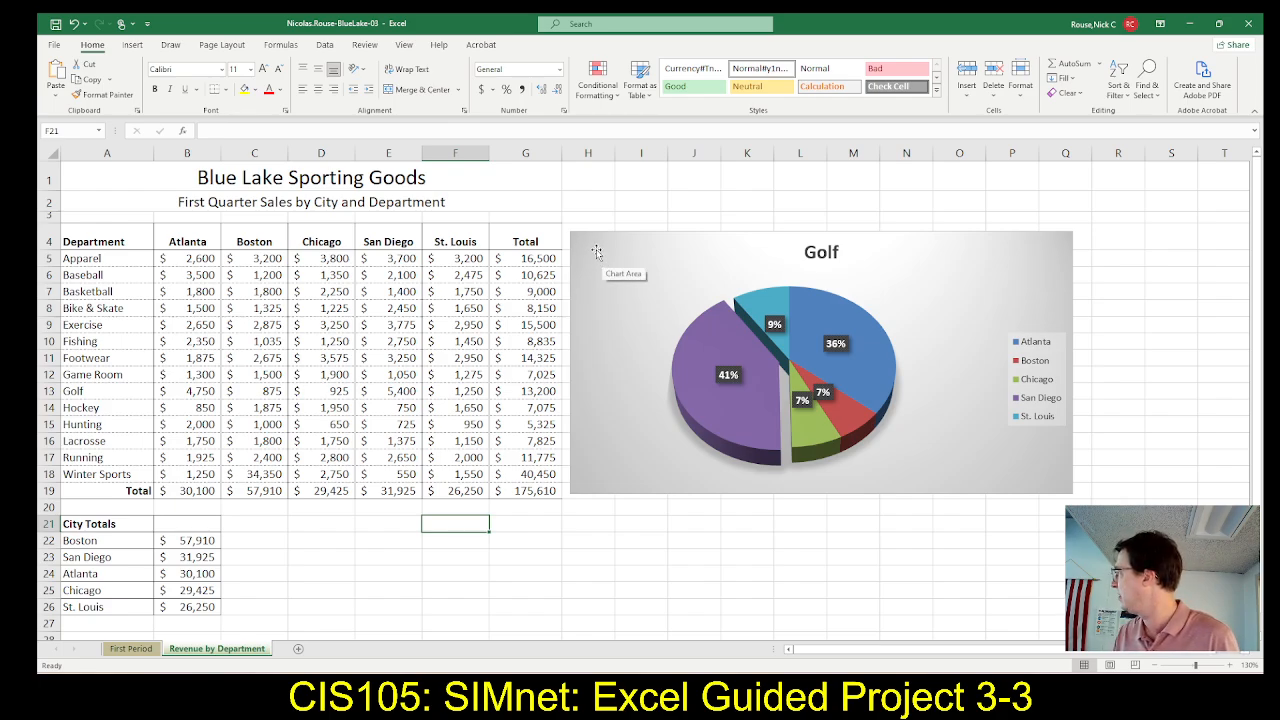
left_click(597, 252)
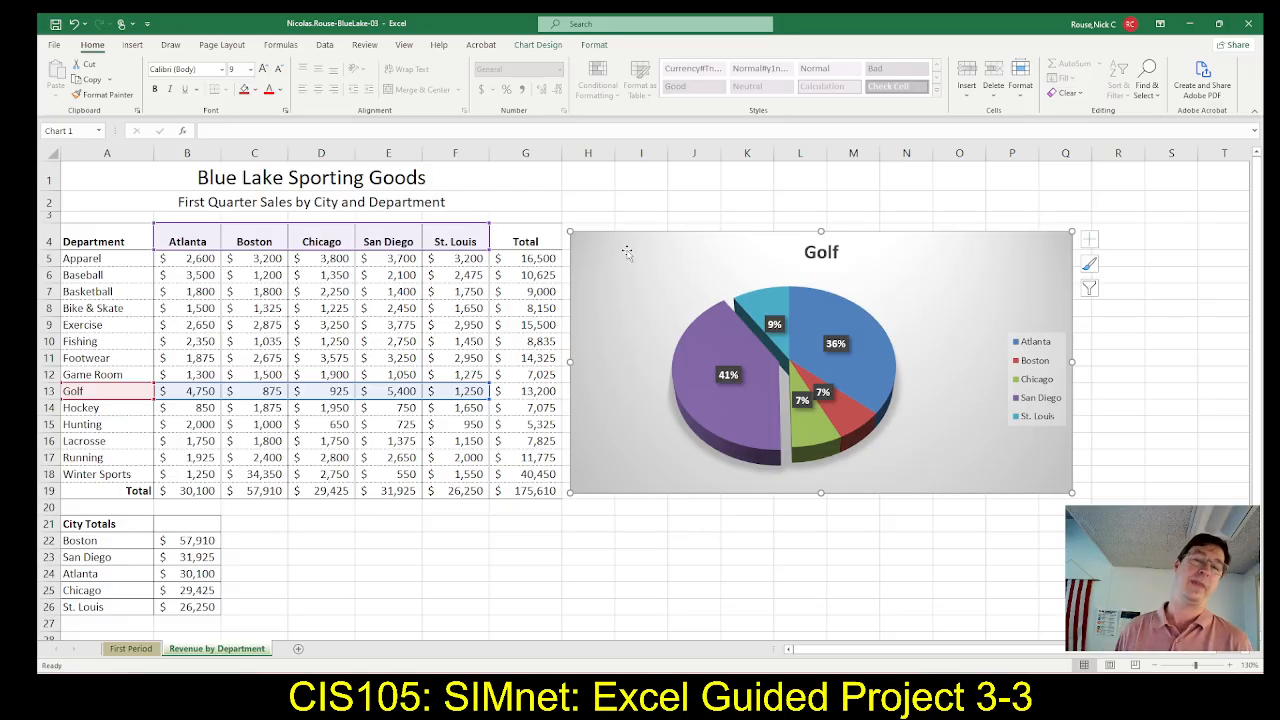
key("alt+Tab")
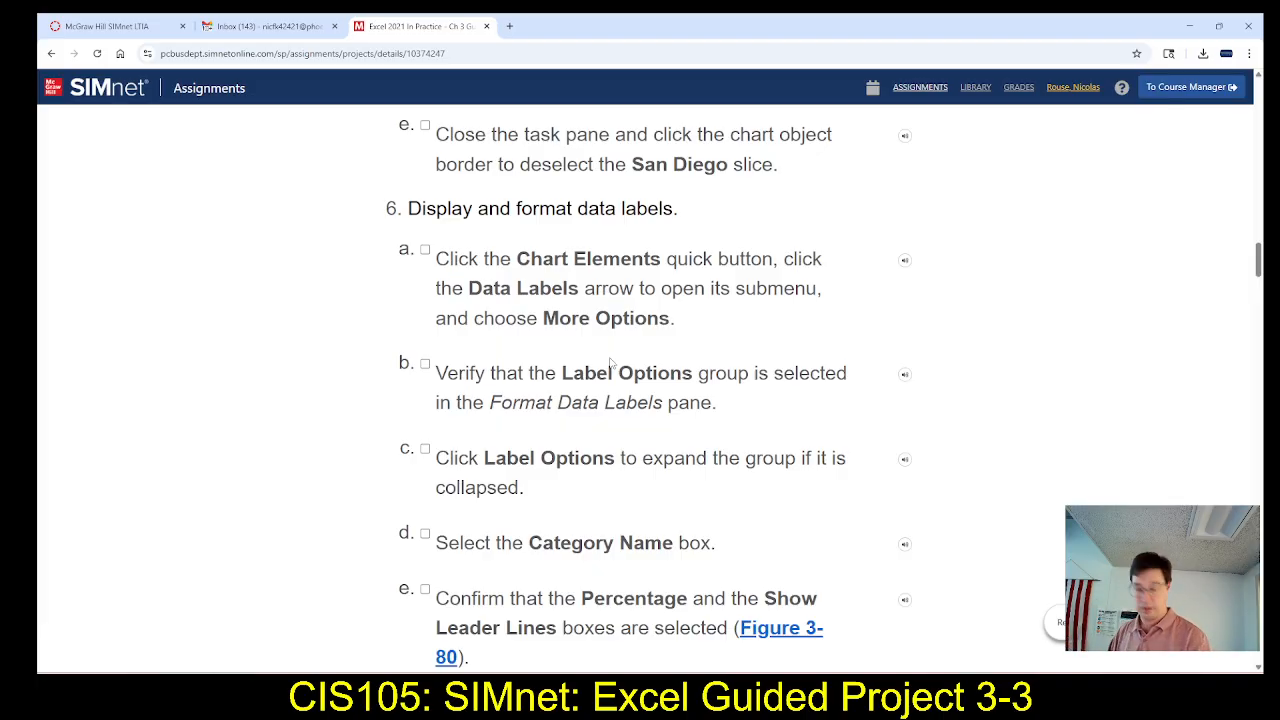
key("alt+Tab")
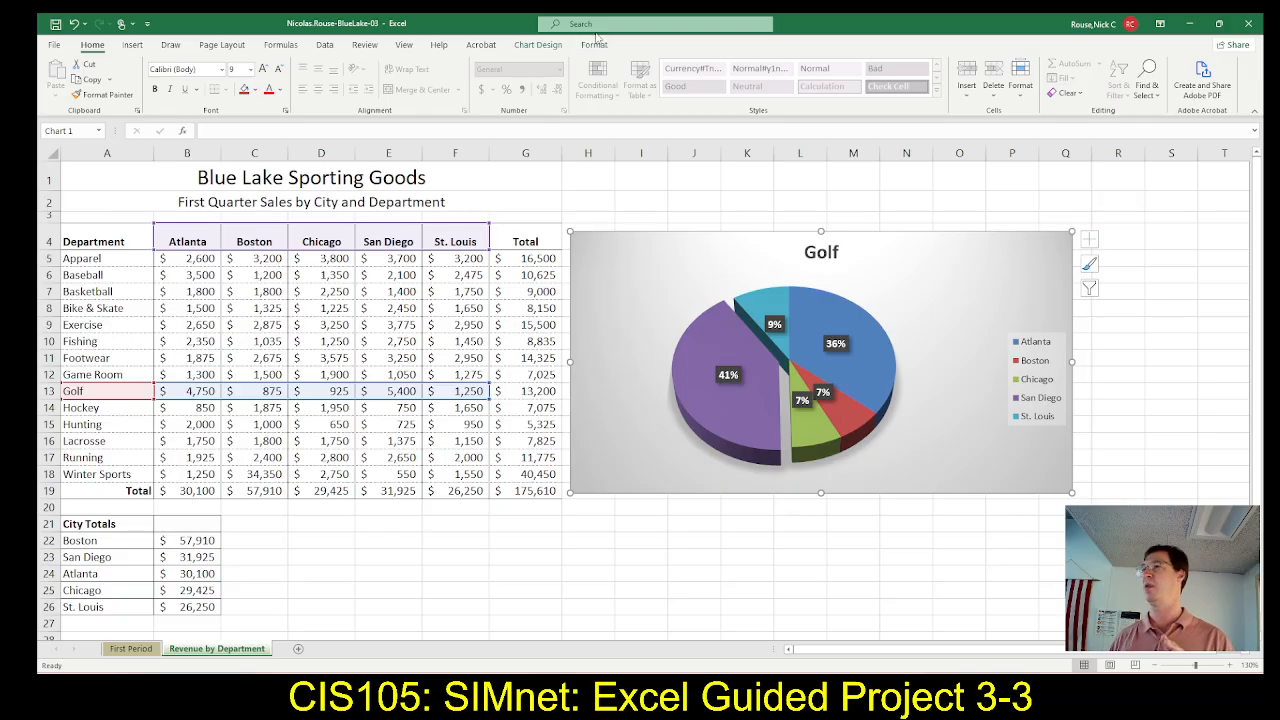
Review the Golf chart's design and formatting options, including the list of selectable chart elements
left_click(540, 46)
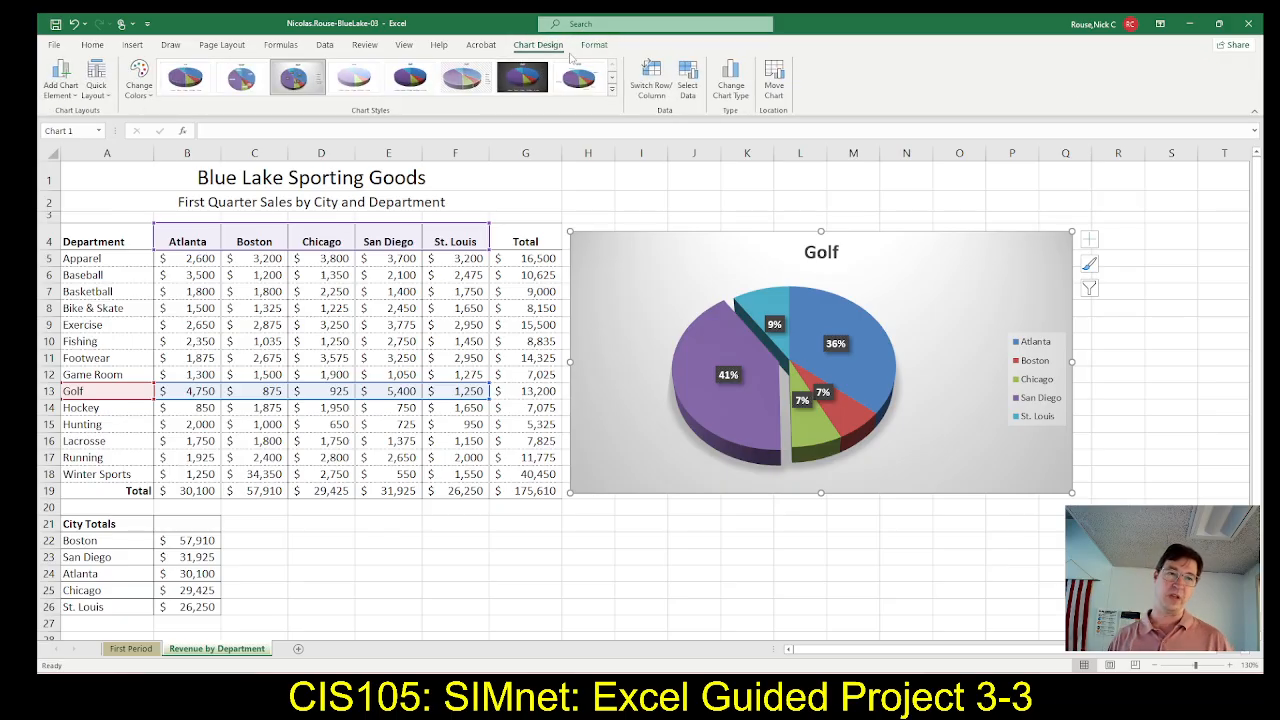
left_click(582, 48)
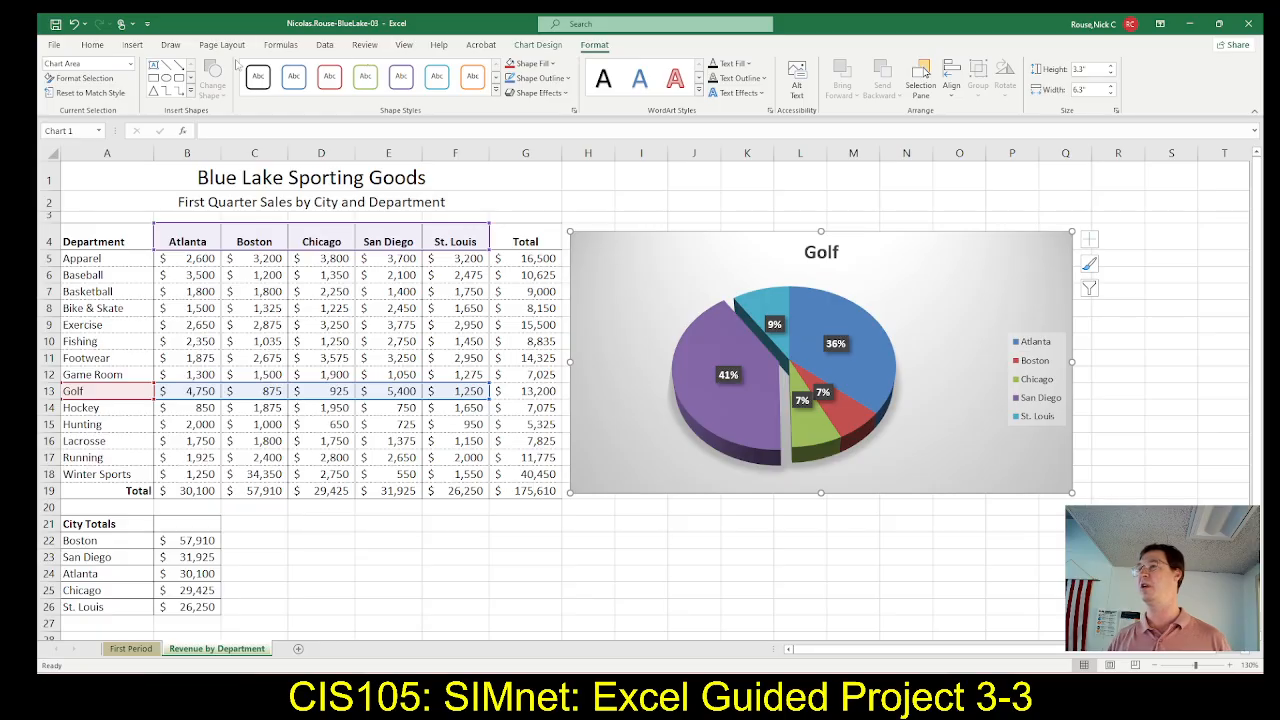
left_click(130, 63)
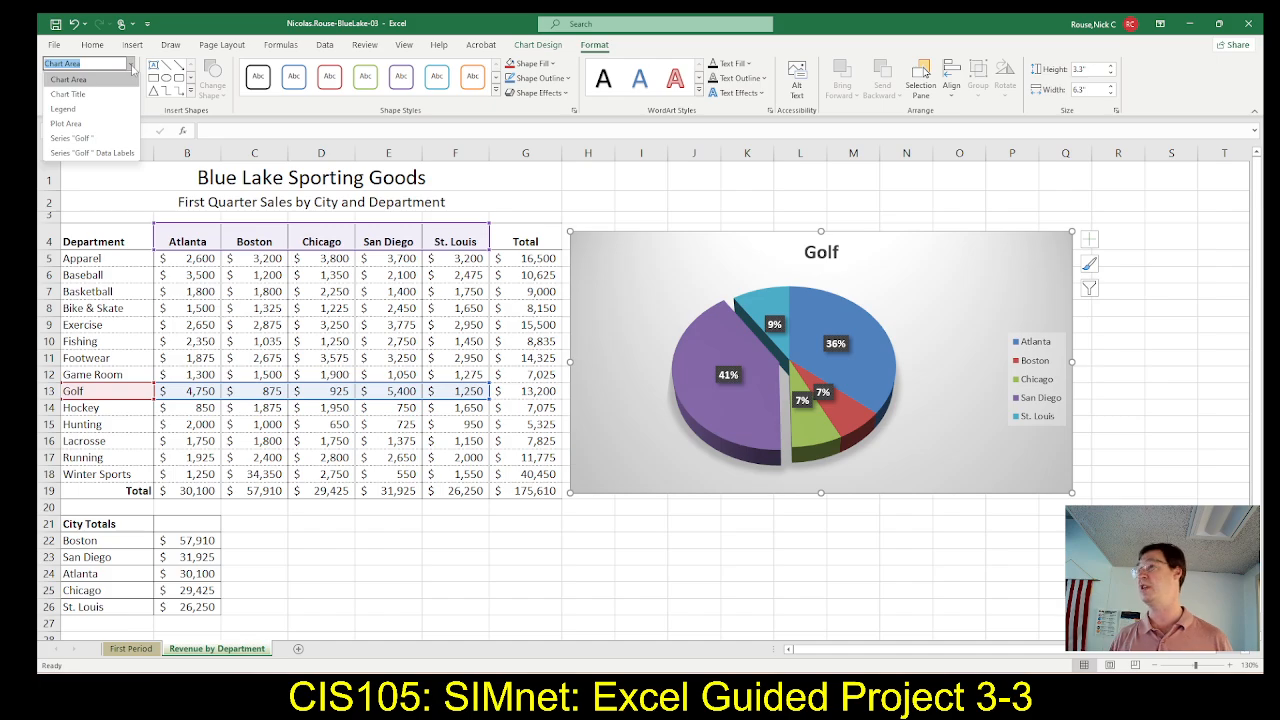
left_click(131, 65)
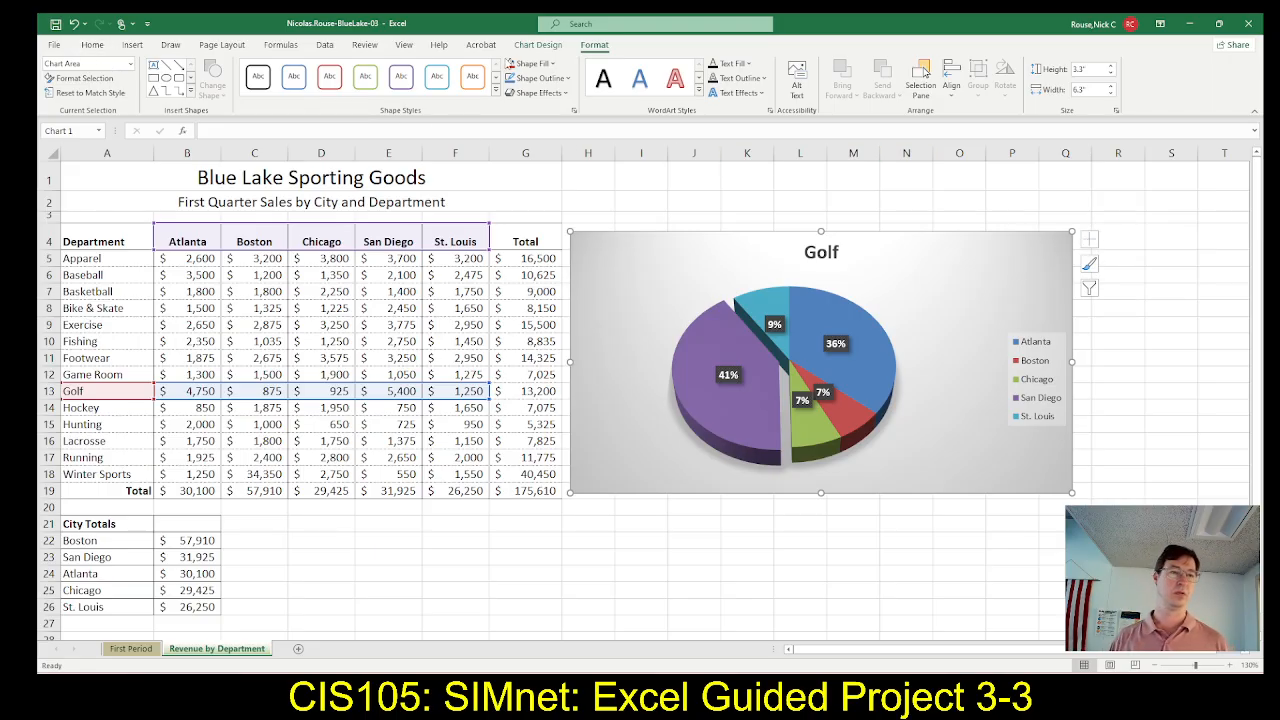
left_click(535, 46)
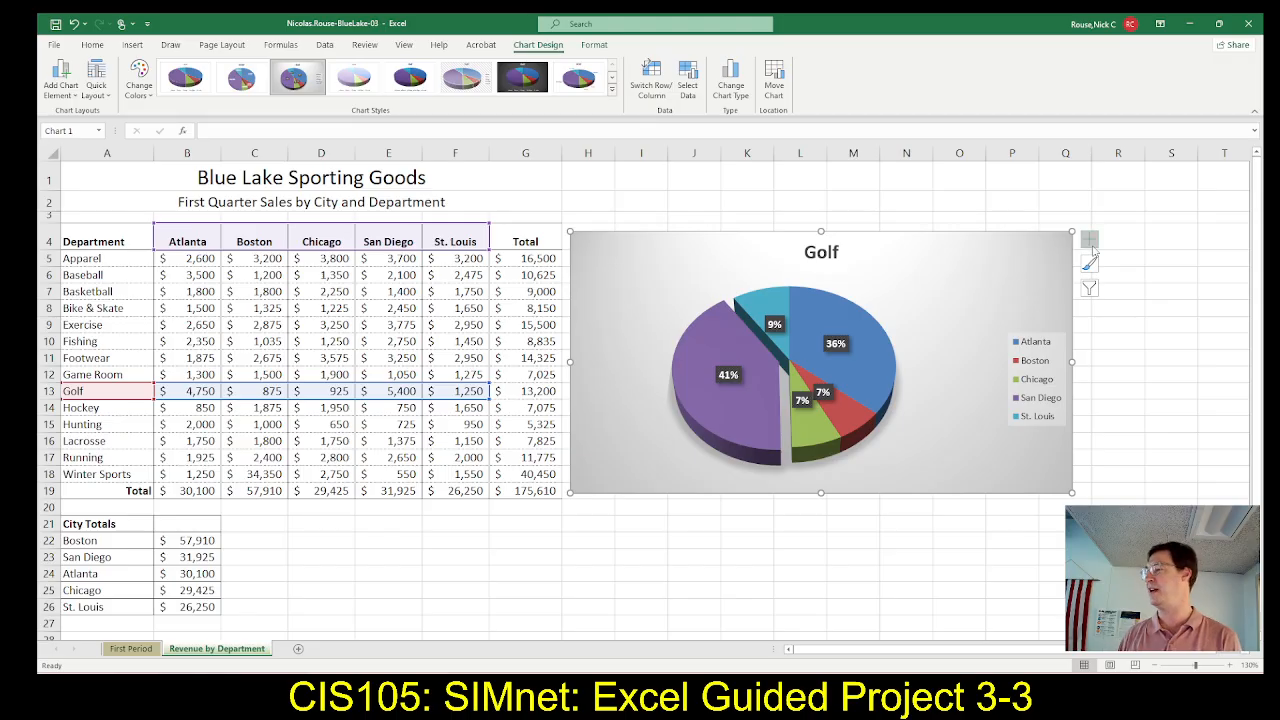
Recheck step 6a in SIMnet and open the Format Data Labels pane for the Golf chart's data labels in Excel
key("alt+Tab")
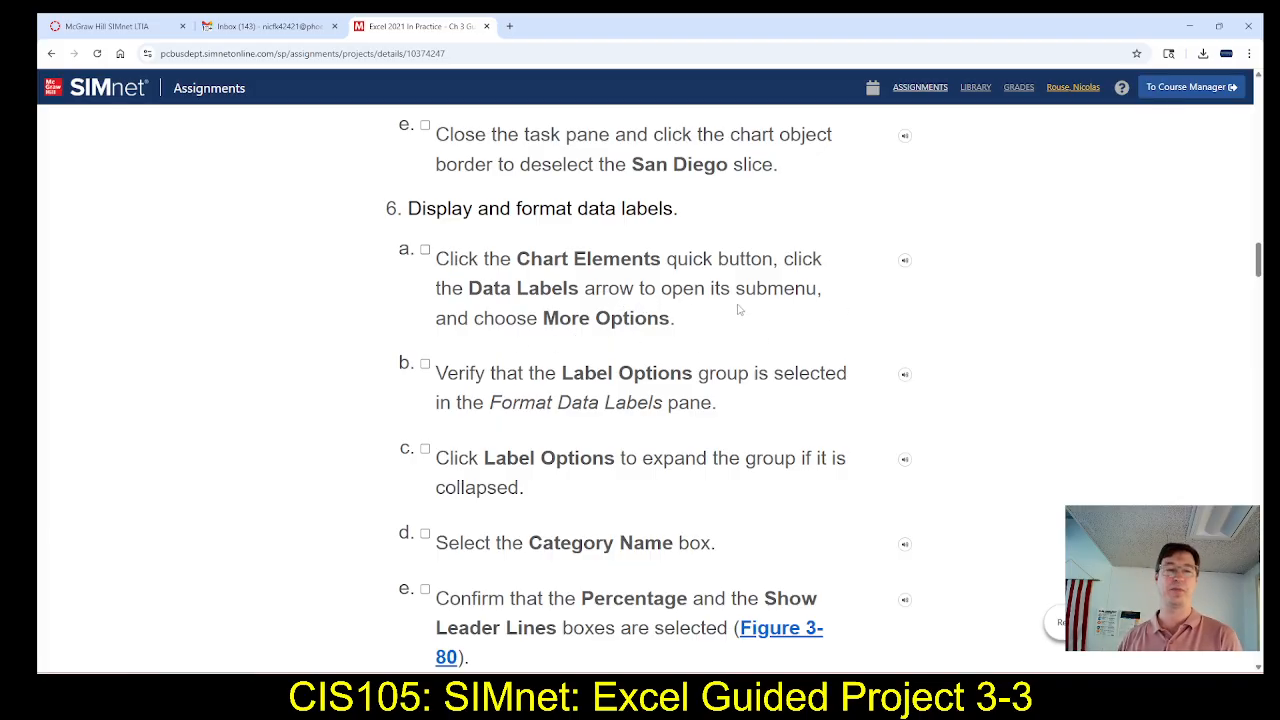
key("alt+Tab")
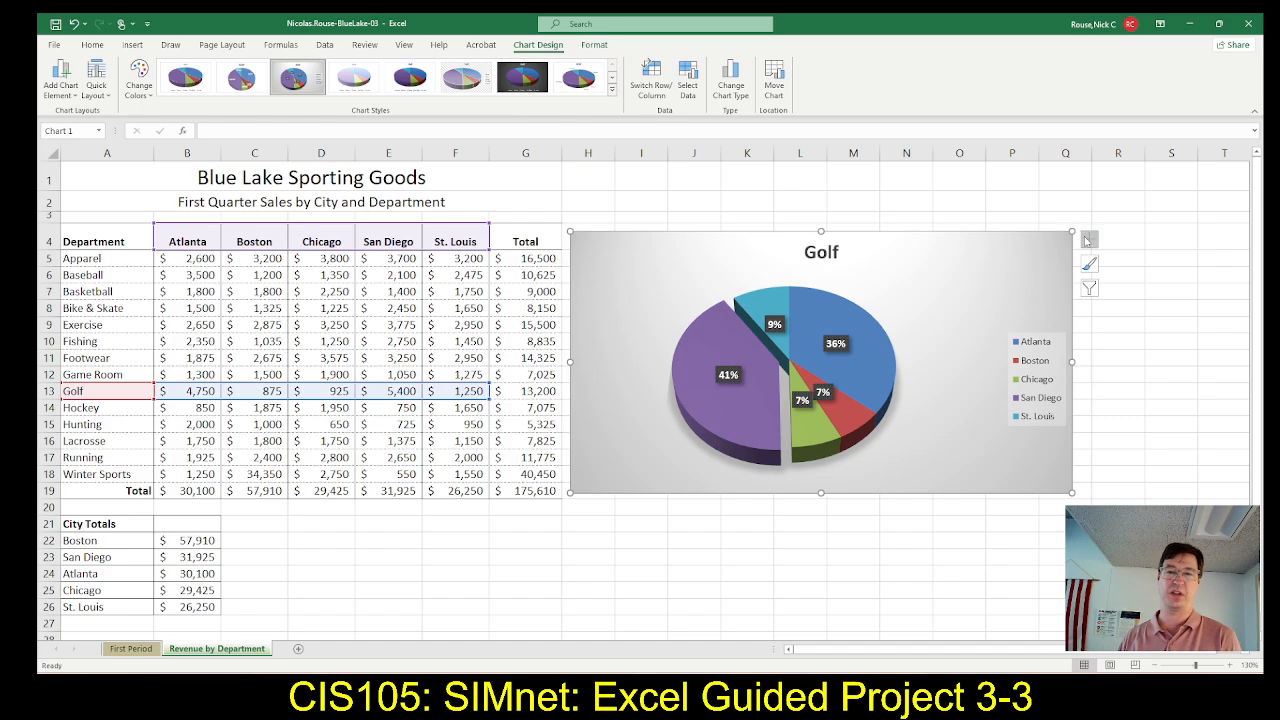
left_click(1091, 240)
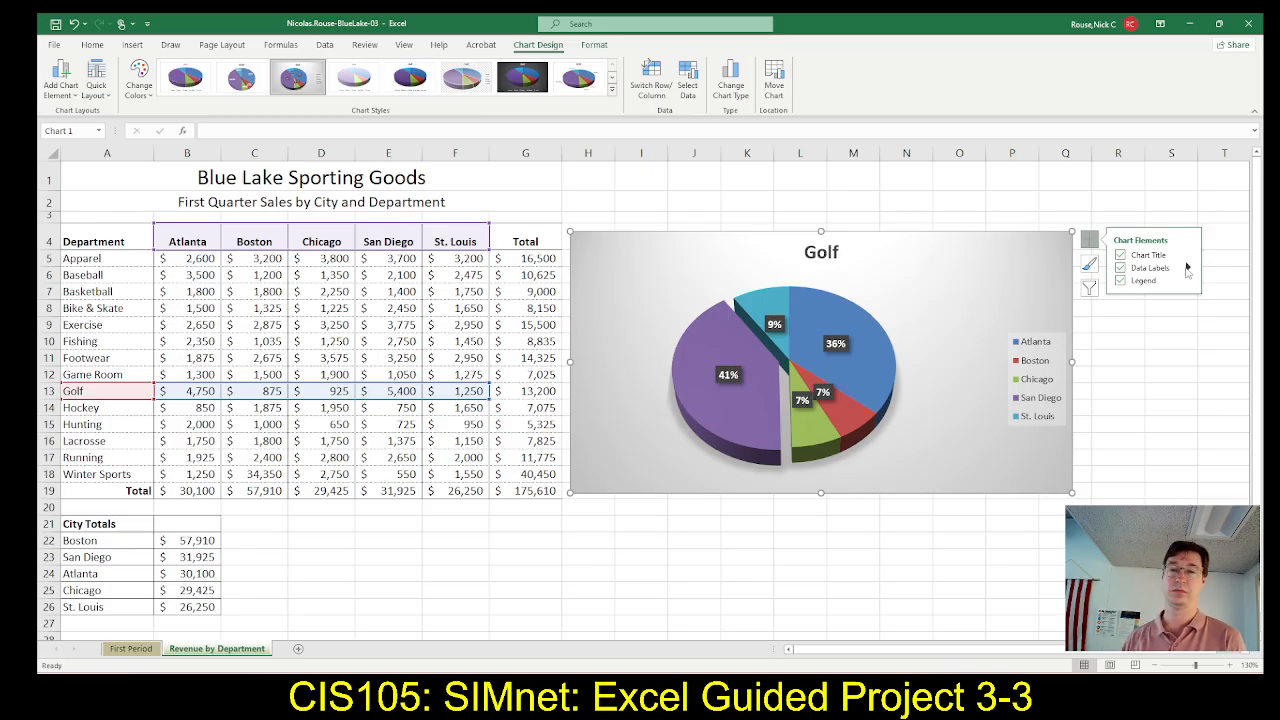
left_click(1187, 268)
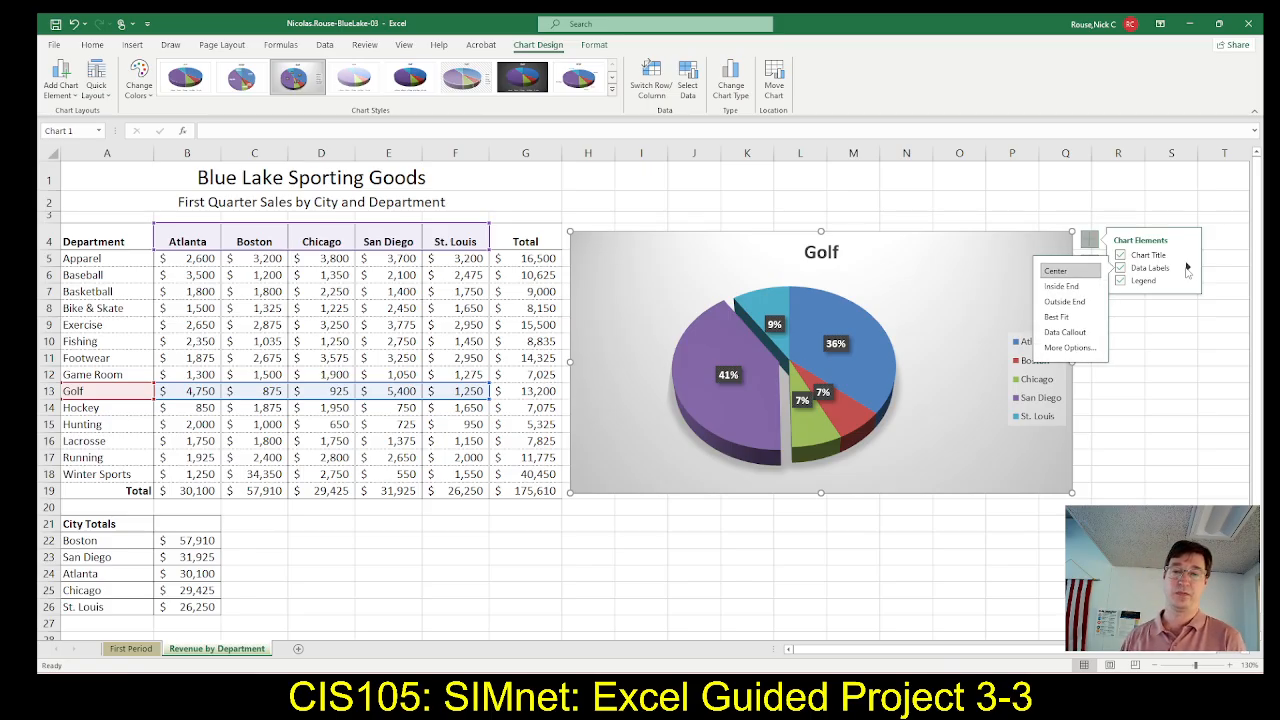
left_click(1069, 348)
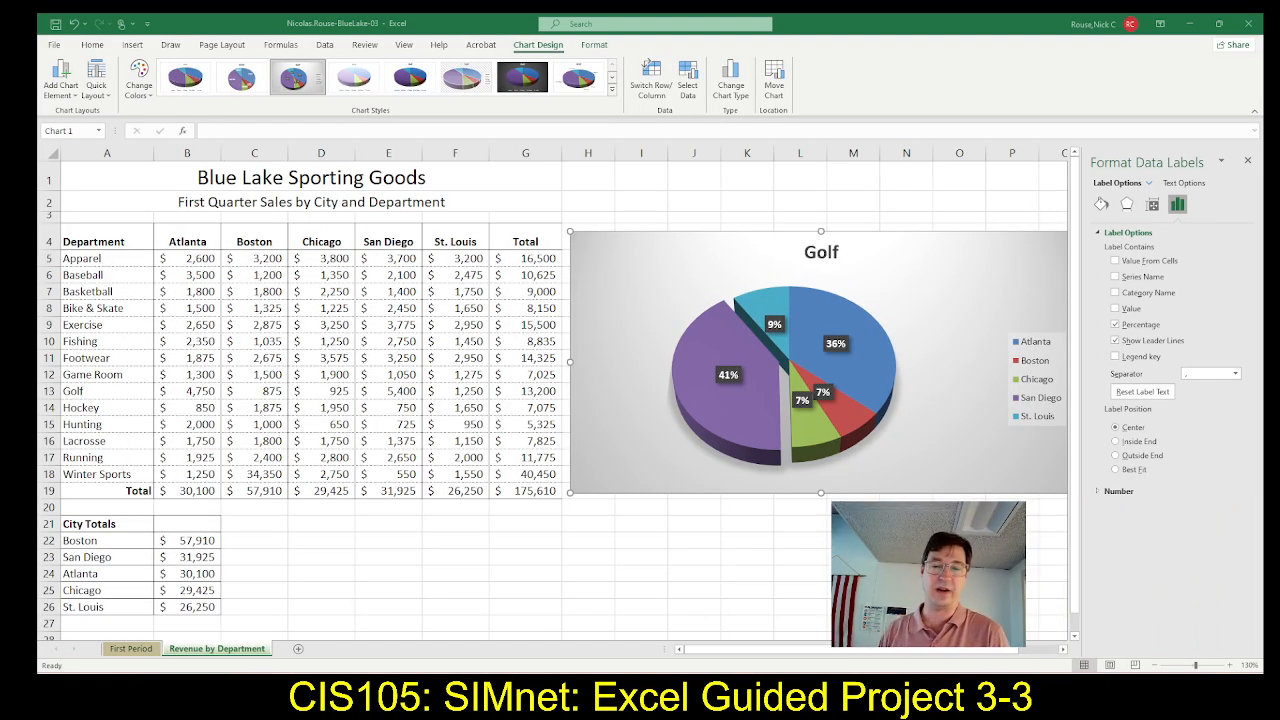
Read SIMnet steps 6b to 6f on the label options, category name, percentage and separator, comparing them with Excel's Format Data Labels pane
key("alt+Tab")
key("Tab")
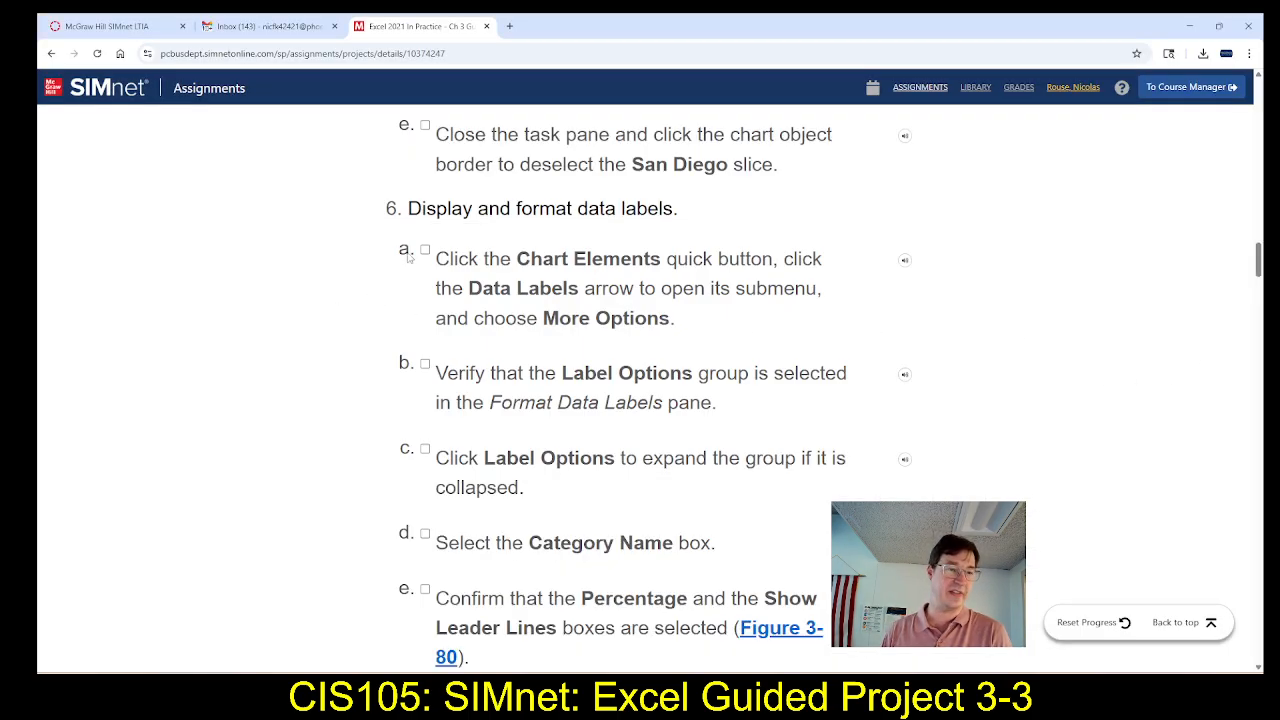
scroll(524, 436, "down", 2)
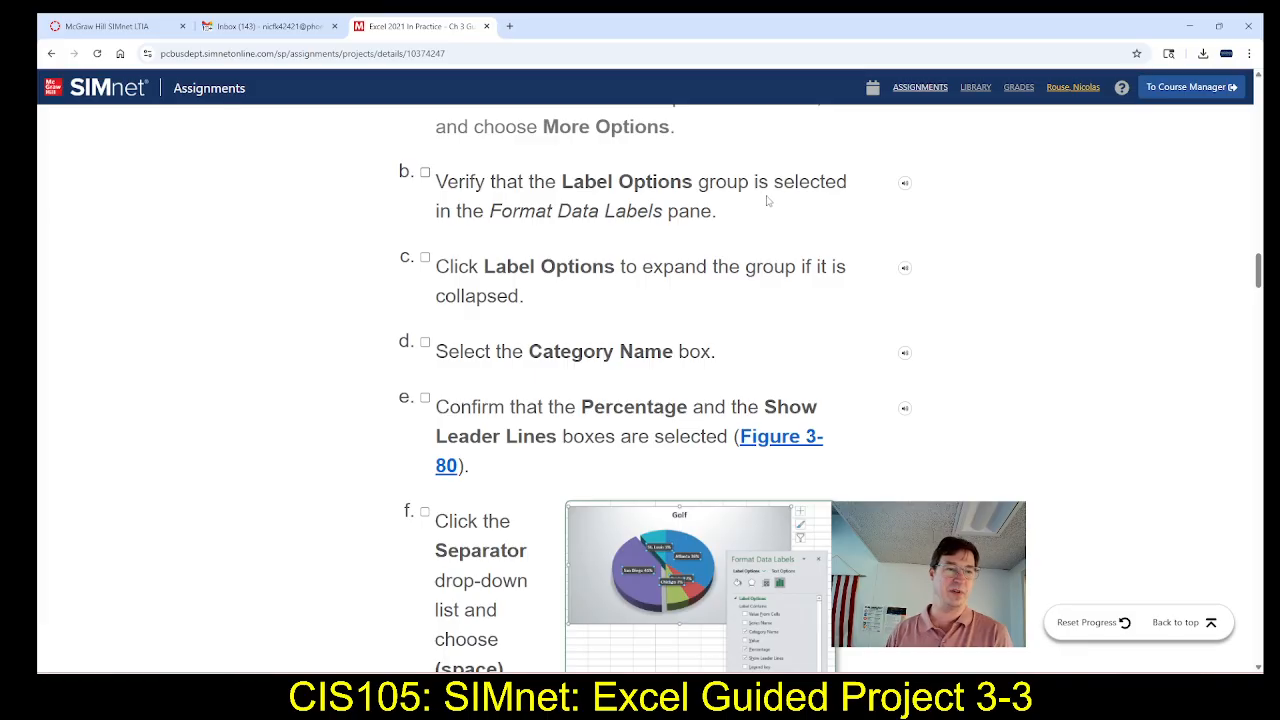
key("alt+Tab")
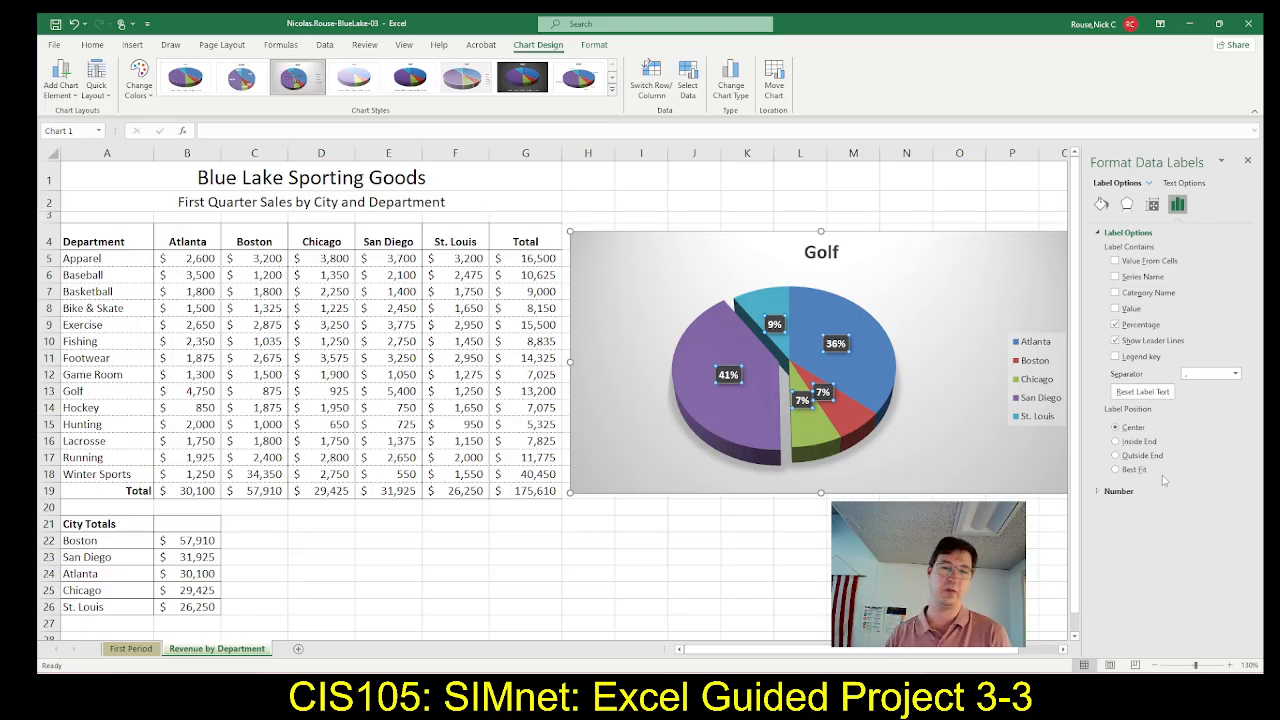
key("alt+Tab")
key("alt+Tab")
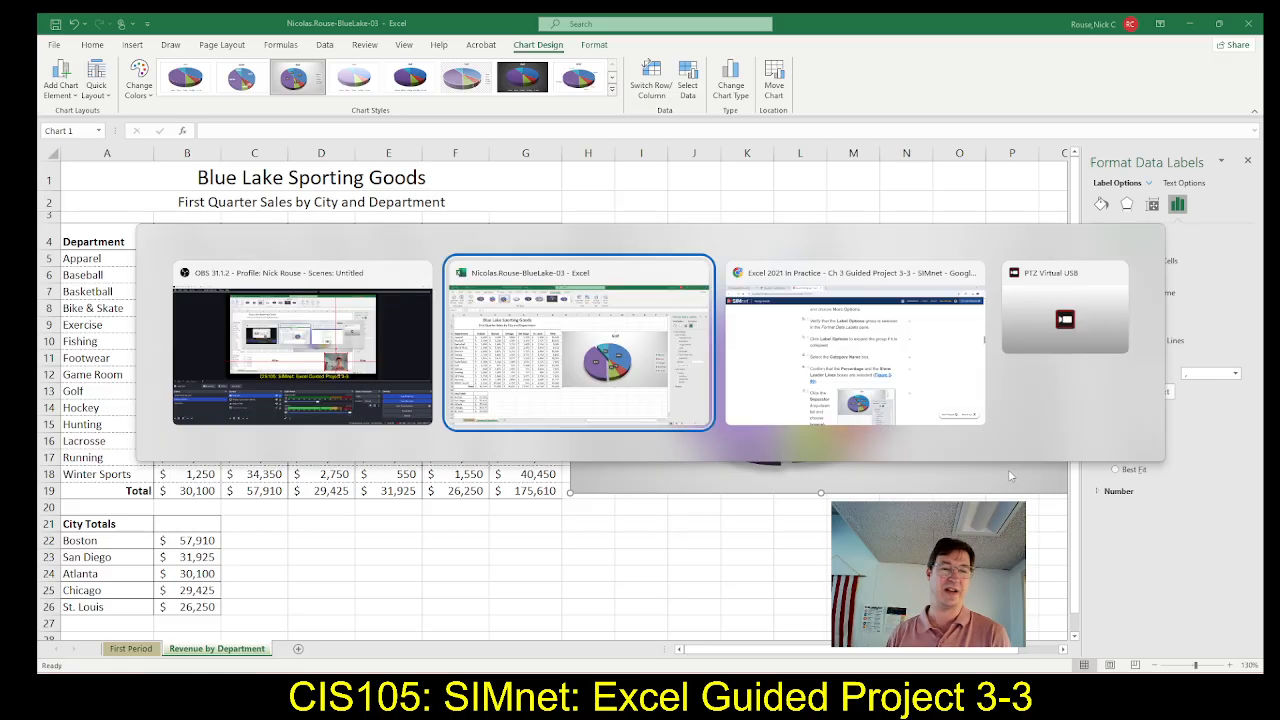
key("alt+Tab")
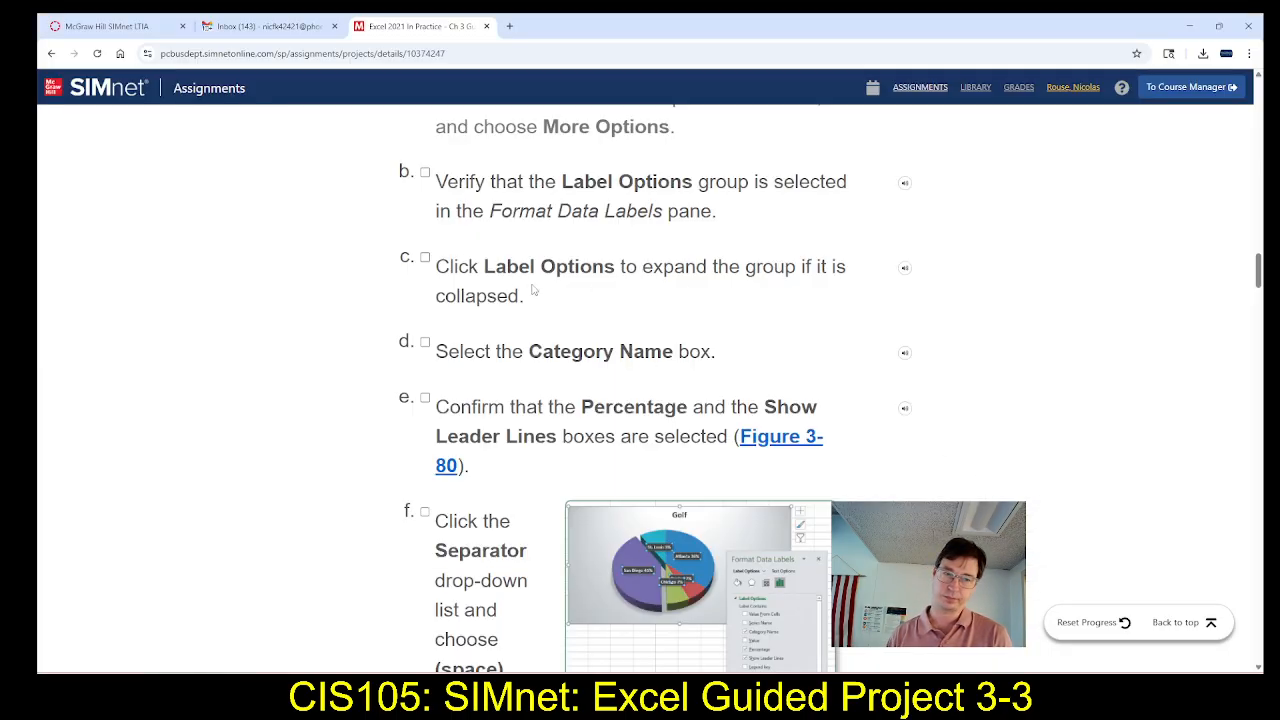
scroll(452, 270, "down", 1)
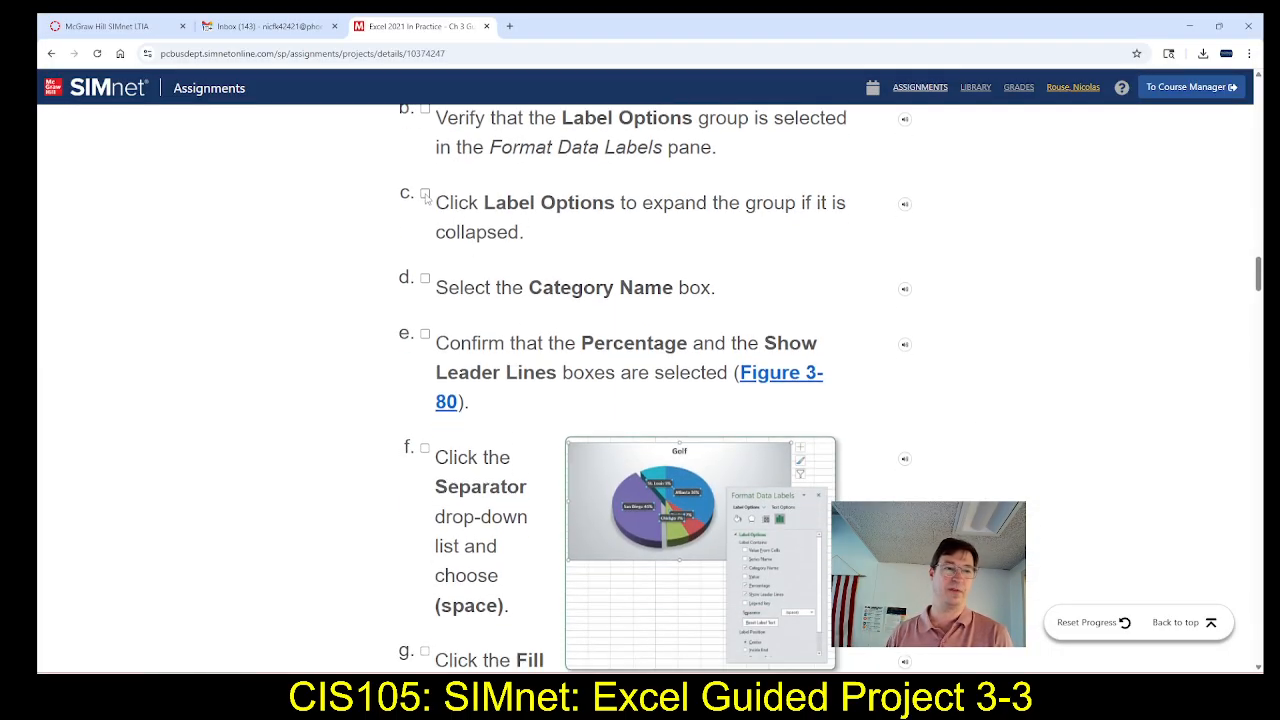
Mark step 6c complete in SIMnet, and switch to Excel to include the category name in the Golf chart's data labels
left_click(425, 194)
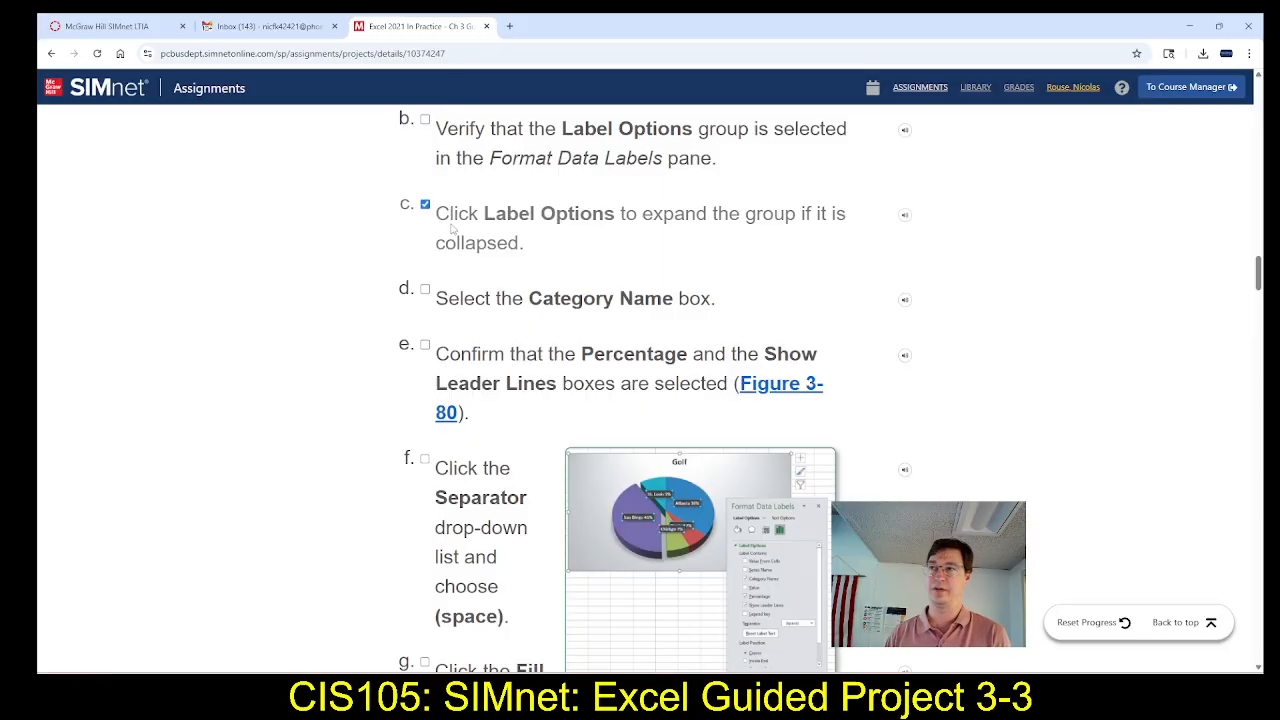
scroll(445, 226, "down", 2)
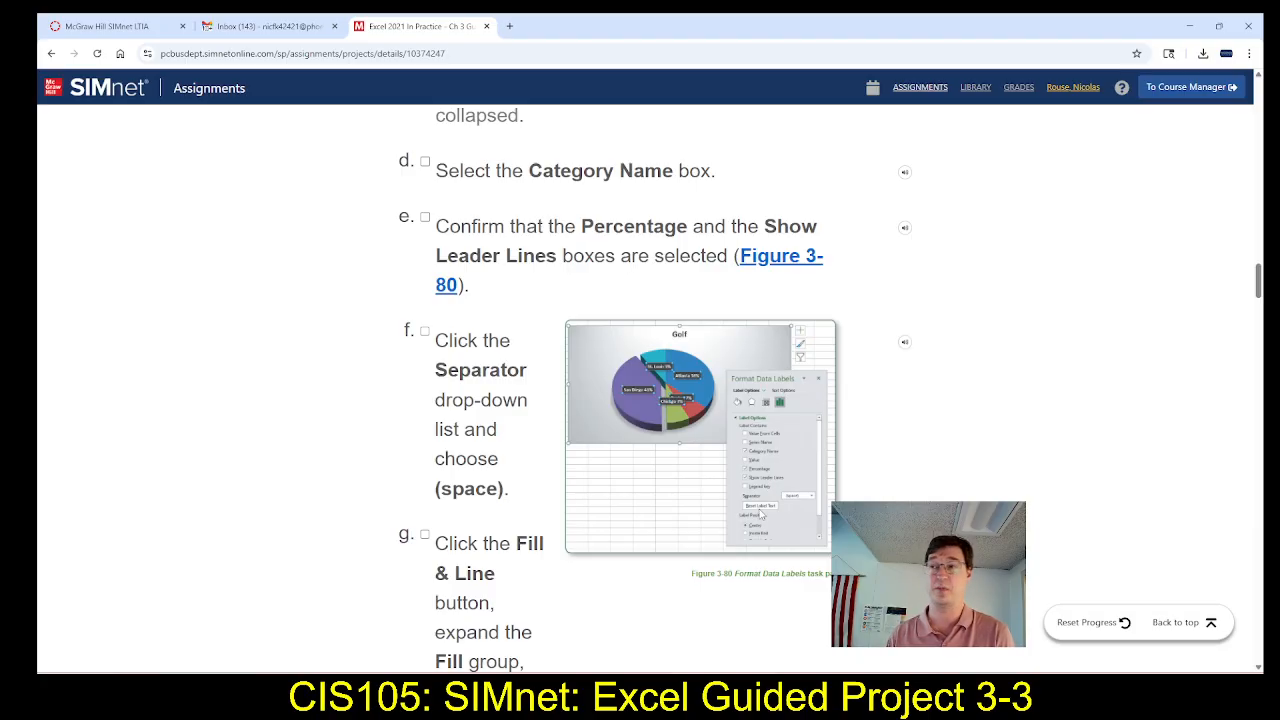
key("alt+Tab")
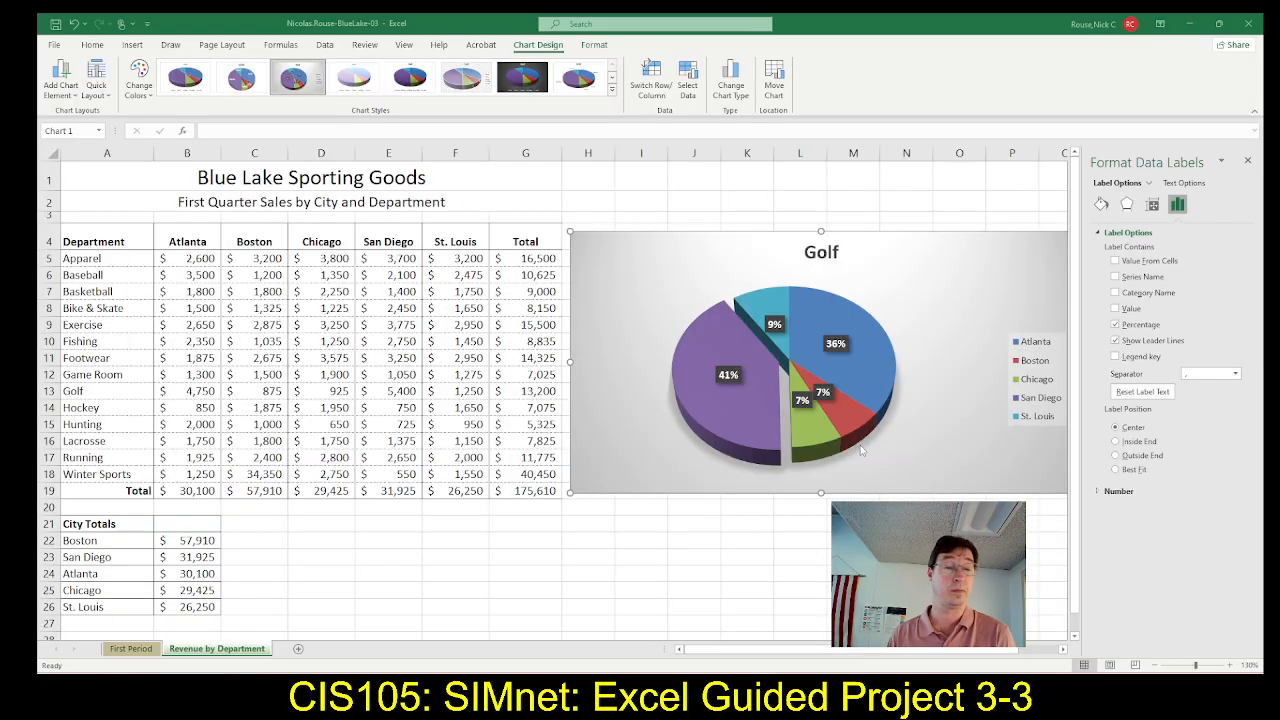
left_click(1114, 292)
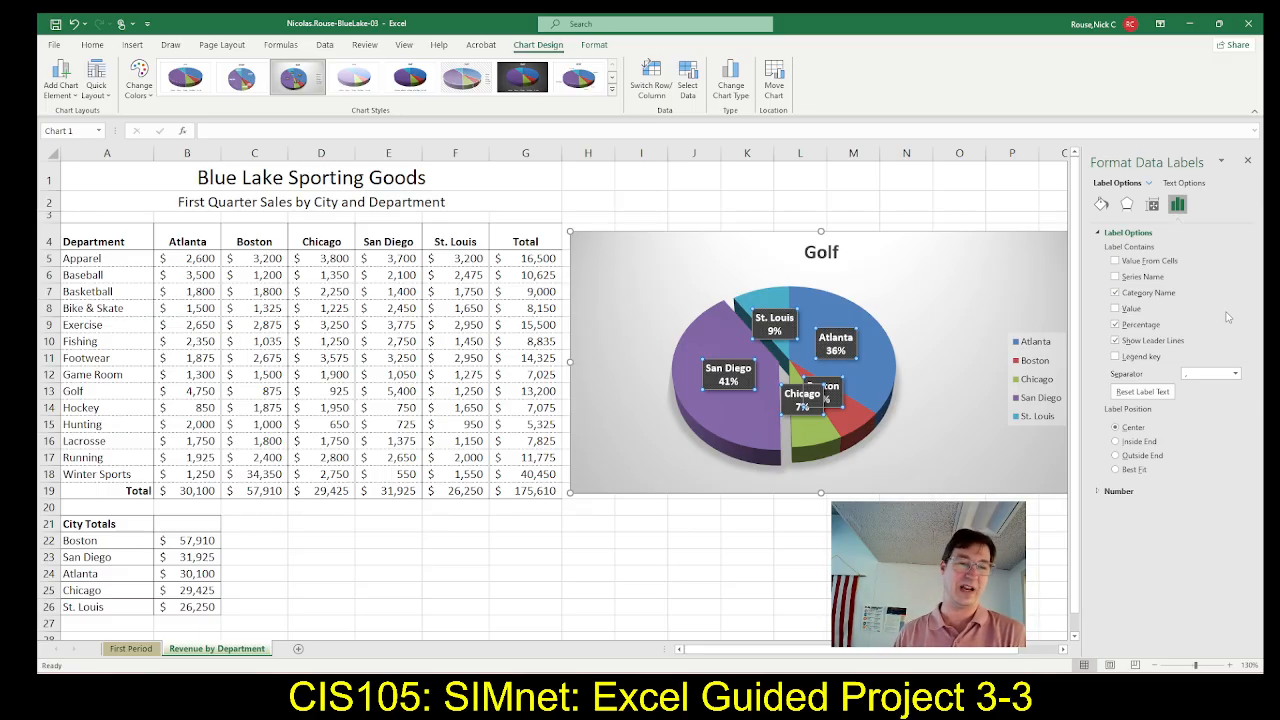
Recheck steps 6e and 6f in SIMnet, and set the data label separator to (space) in Excel
key("alt+Tab")
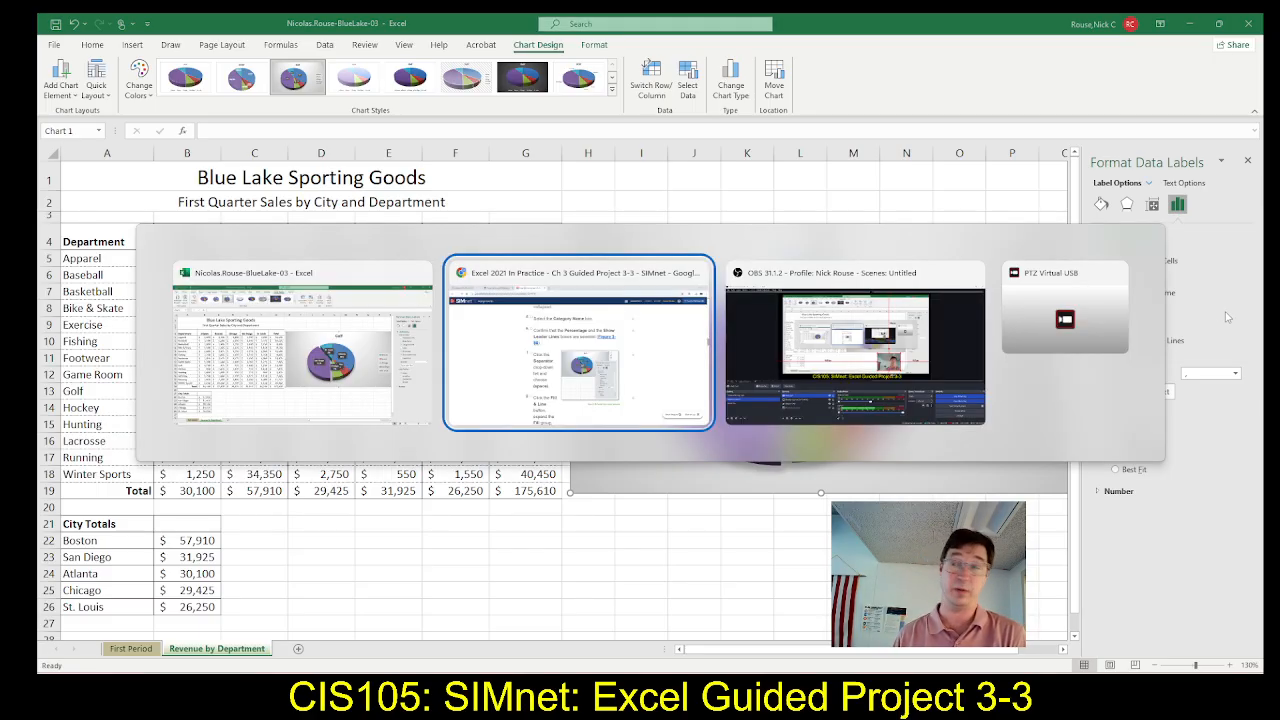
scroll(550, 403, "down", 2)
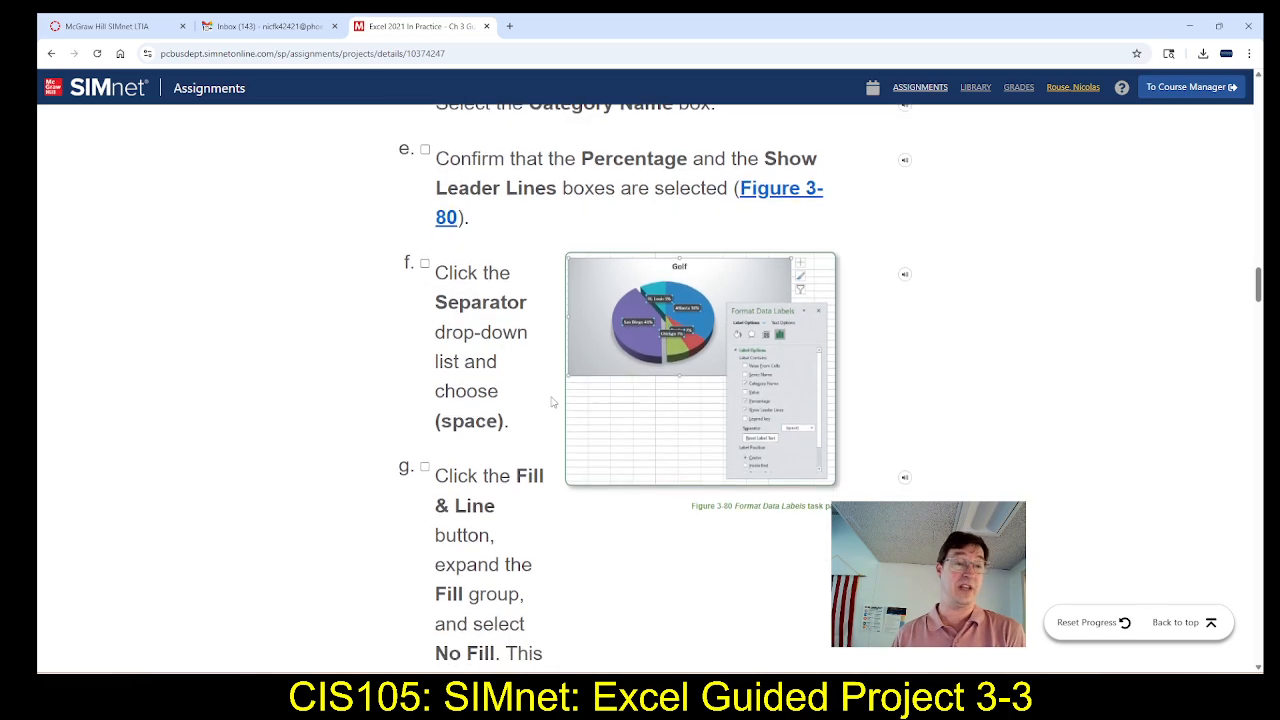
scroll(551, 400, "up", 2)
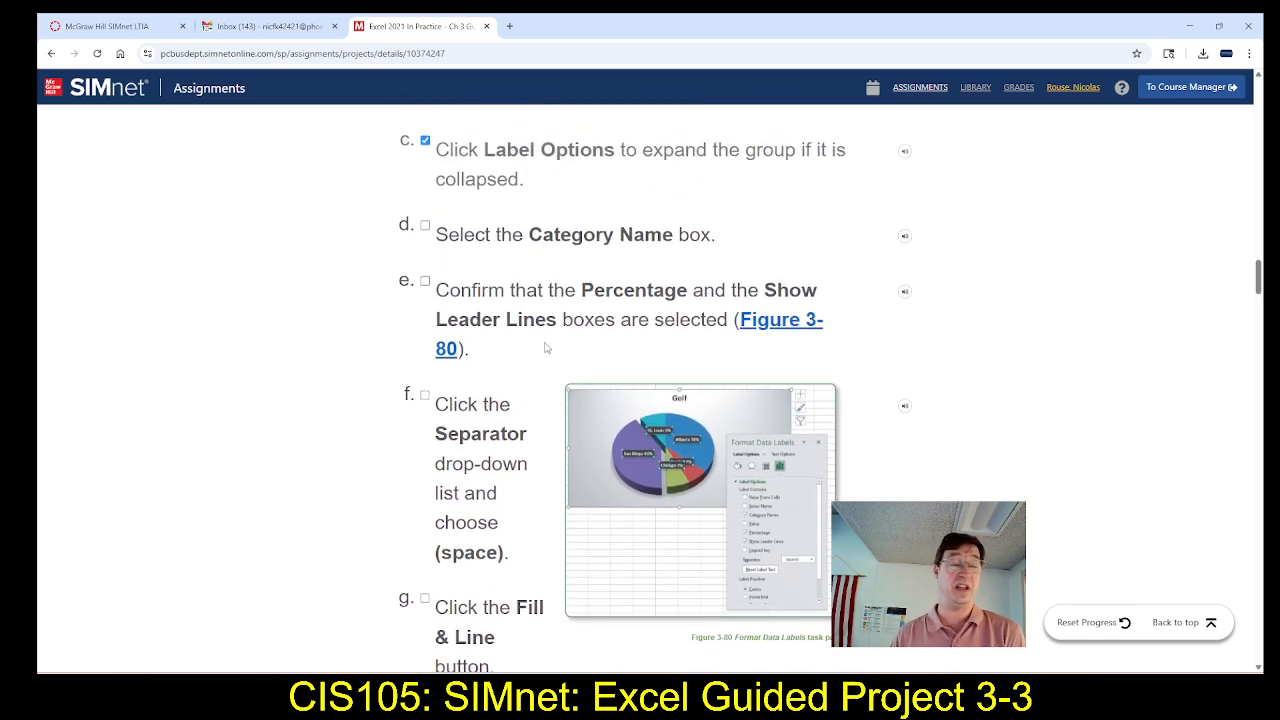
scroll(546, 348, "down", 2)
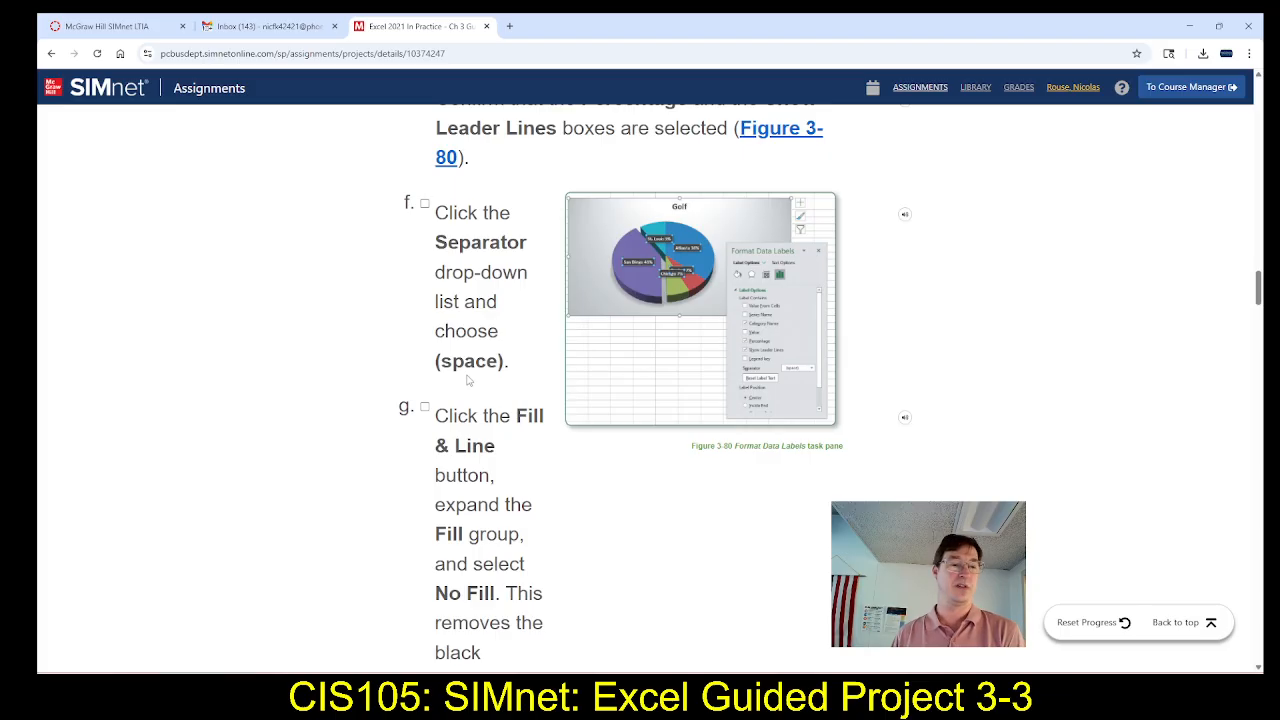
key("alt+Tab")
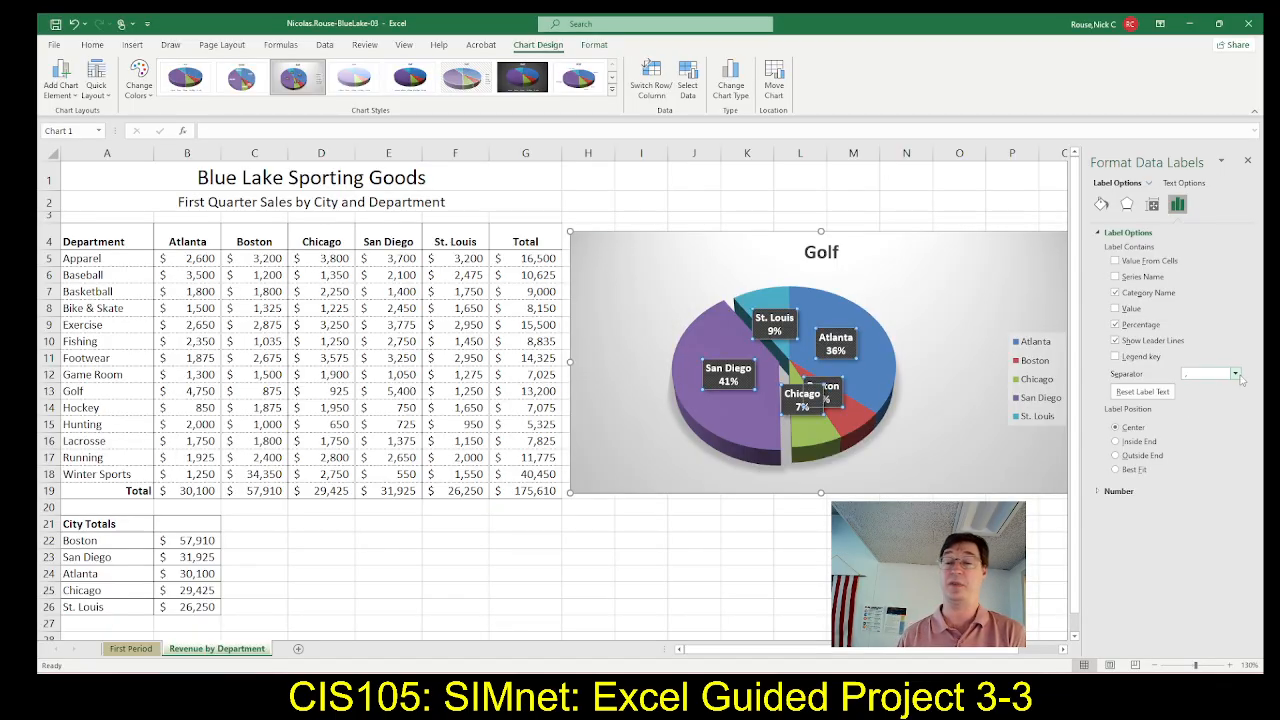
left_click(1236, 374)
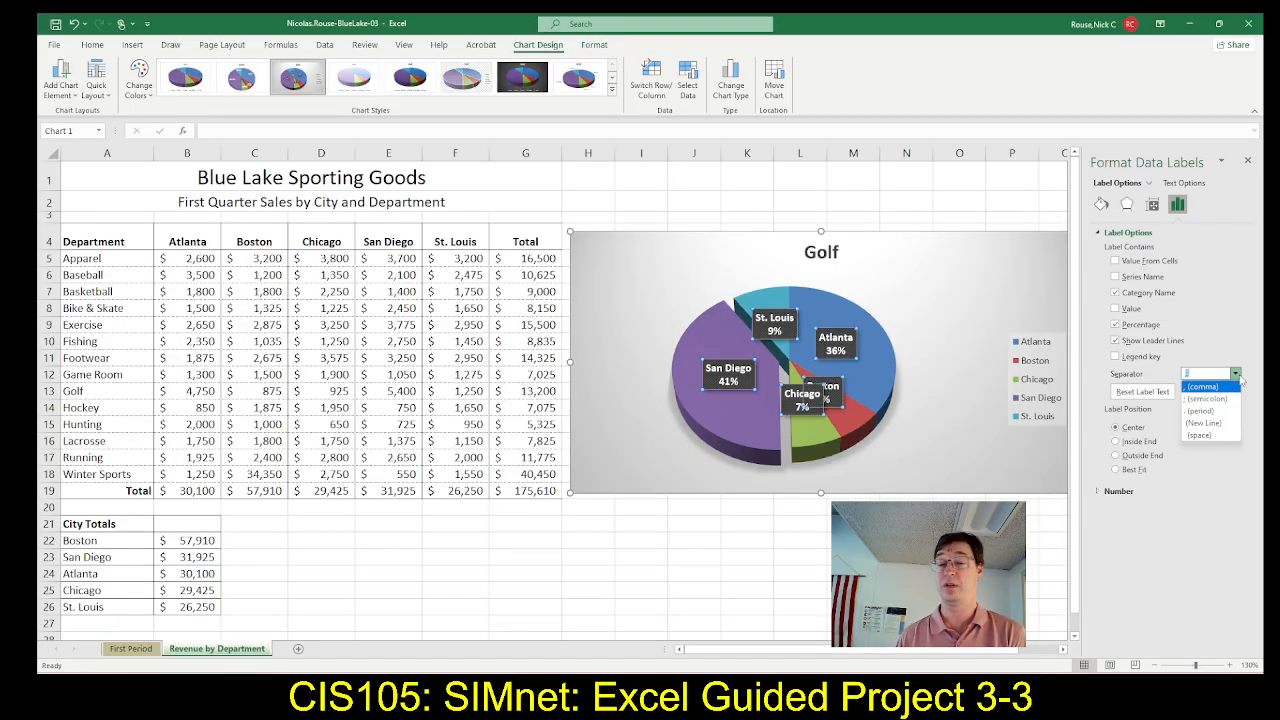
left_click(1210, 437)
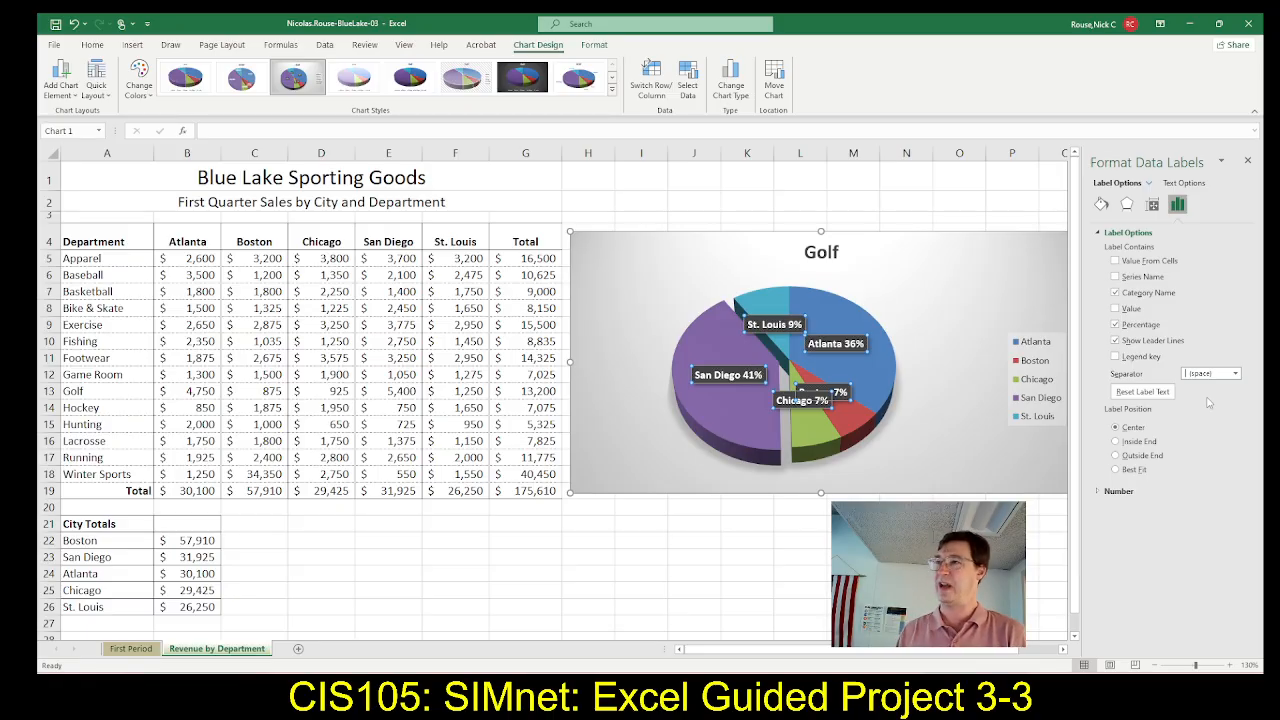
Switch to SIMnet, mark step 6f complete, and read step 6g on the data label fill
key("alt+Tab")
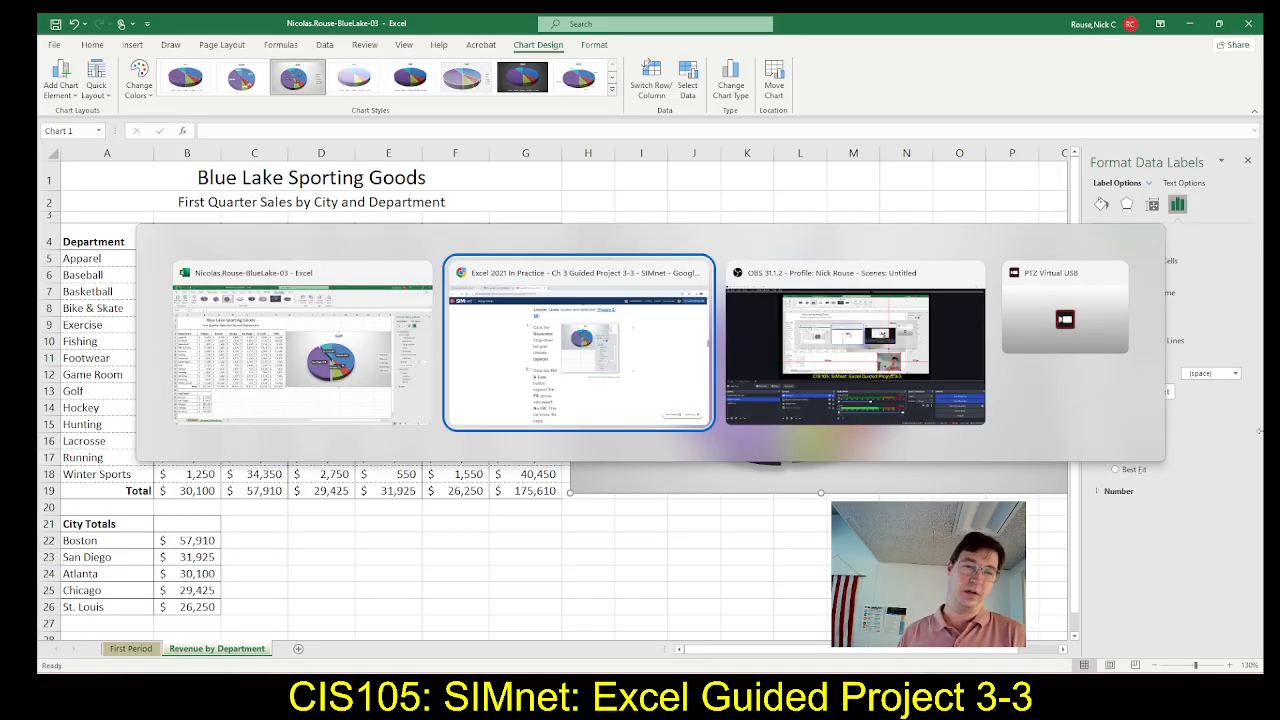
scroll(612, 420, "down", 1)
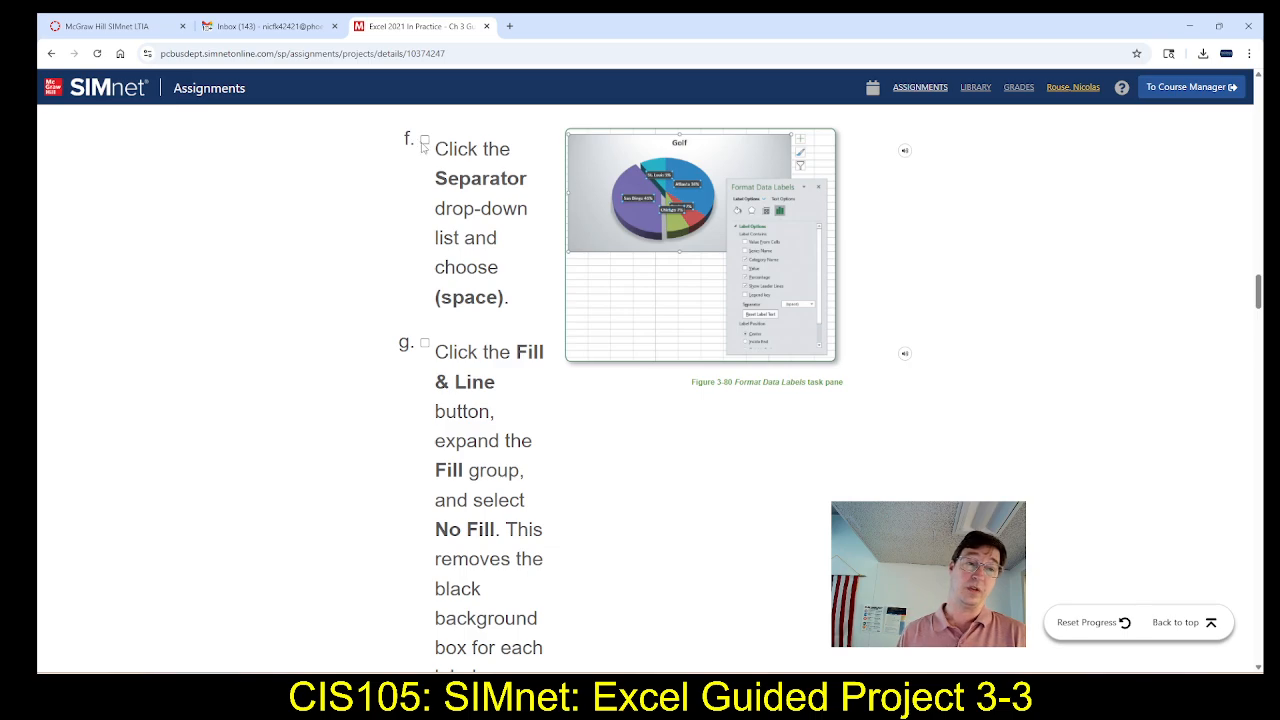
left_click(424, 141)
scroll(422, 245, "down", 1)
scroll(421, 258, "down", 2)
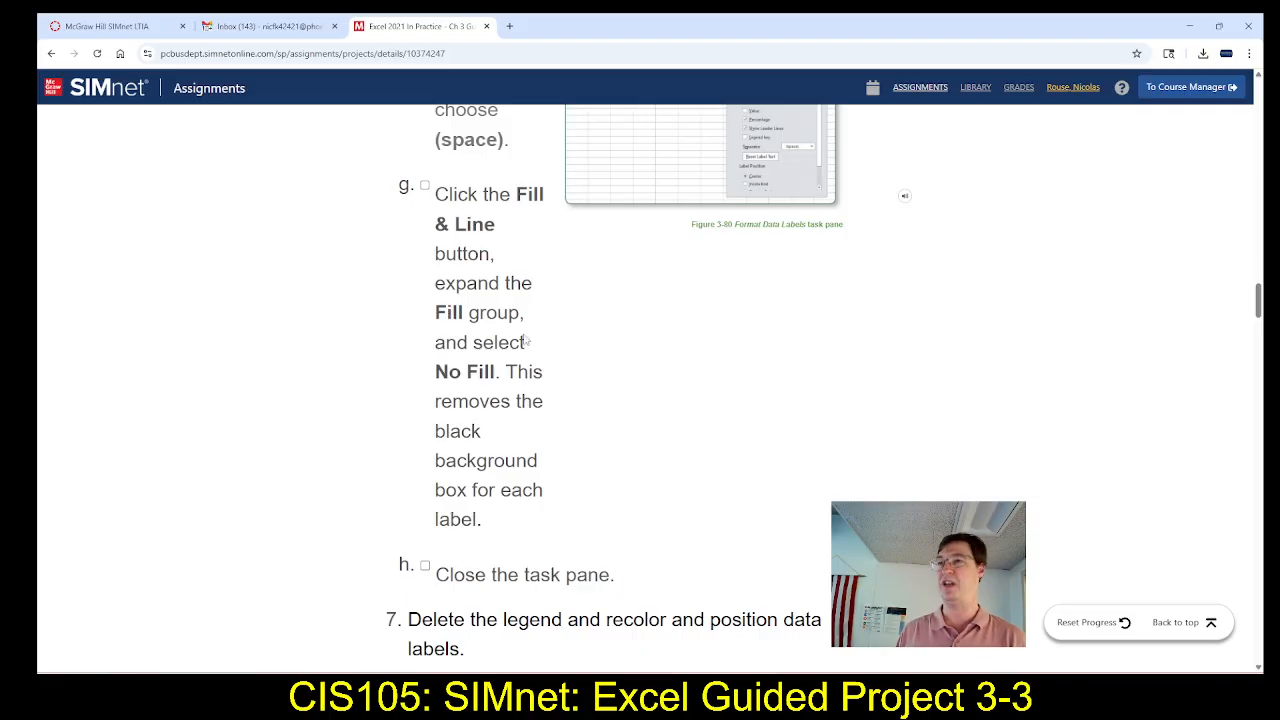
Switch to Excel and set the Golf chart's data labels to No fill
key("alt+Tab")
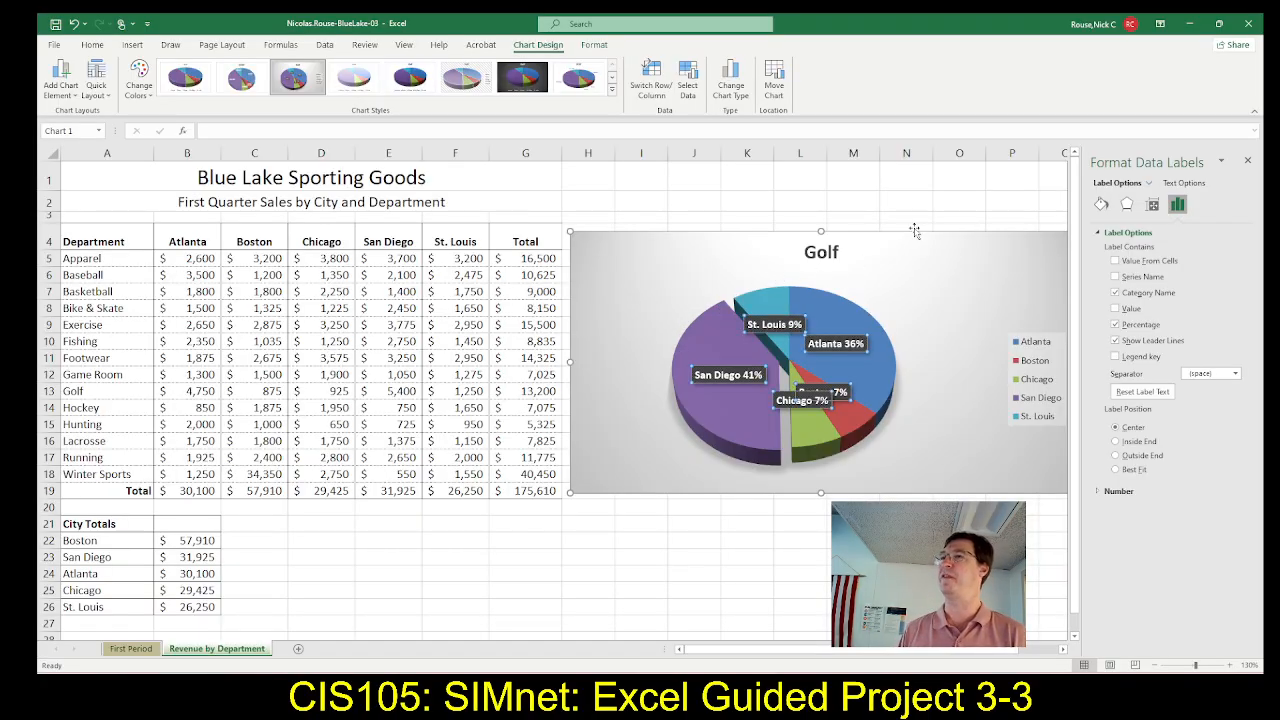
left_click(1101, 206)
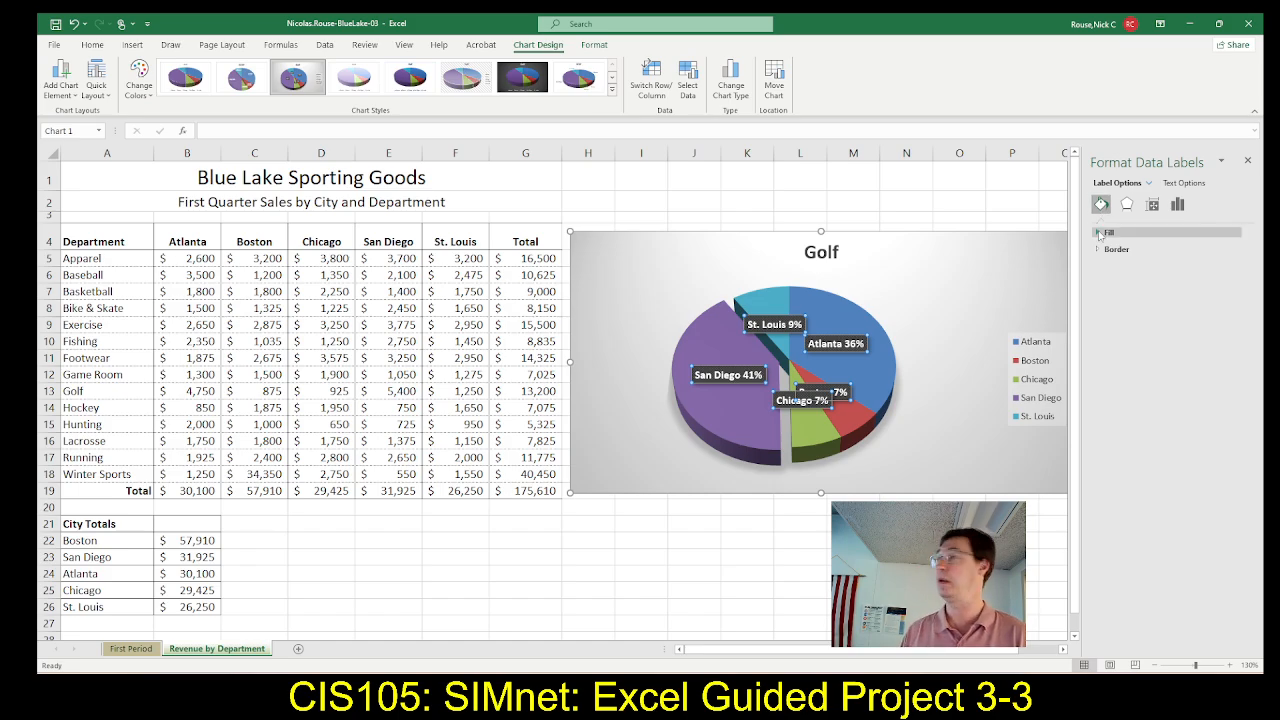
left_click(1099, 233)
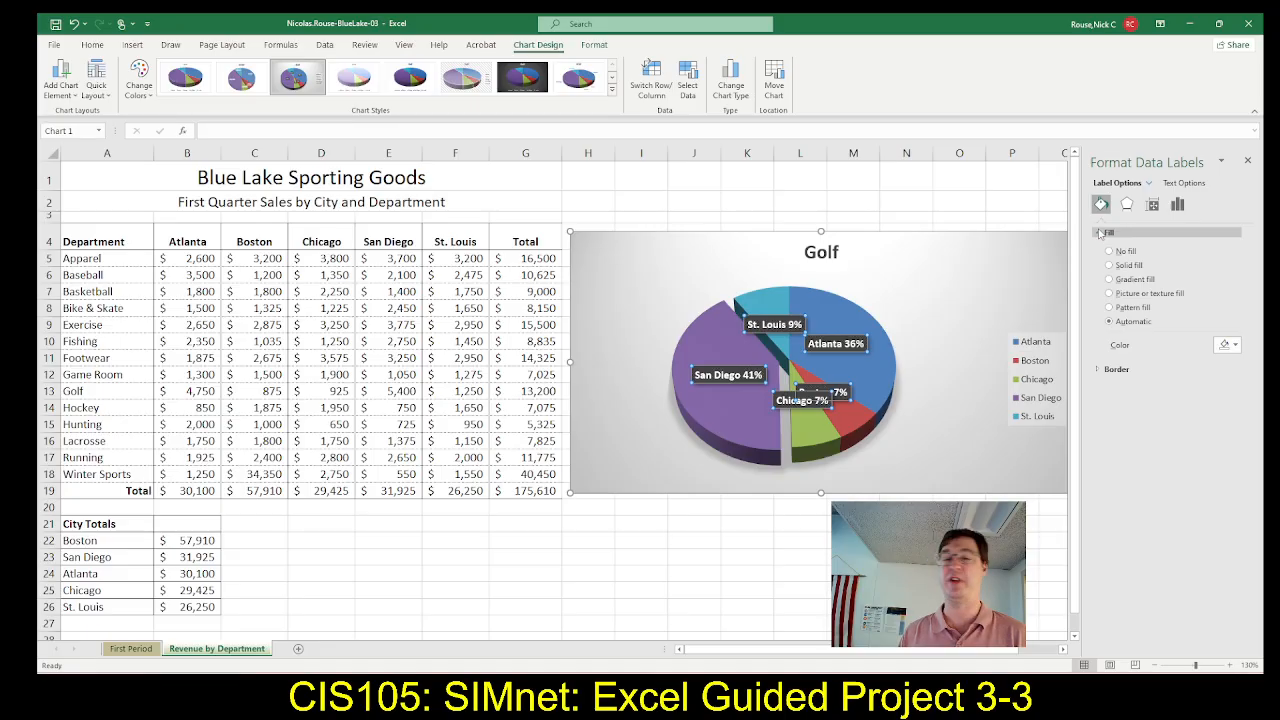
left_click(1108, 251)
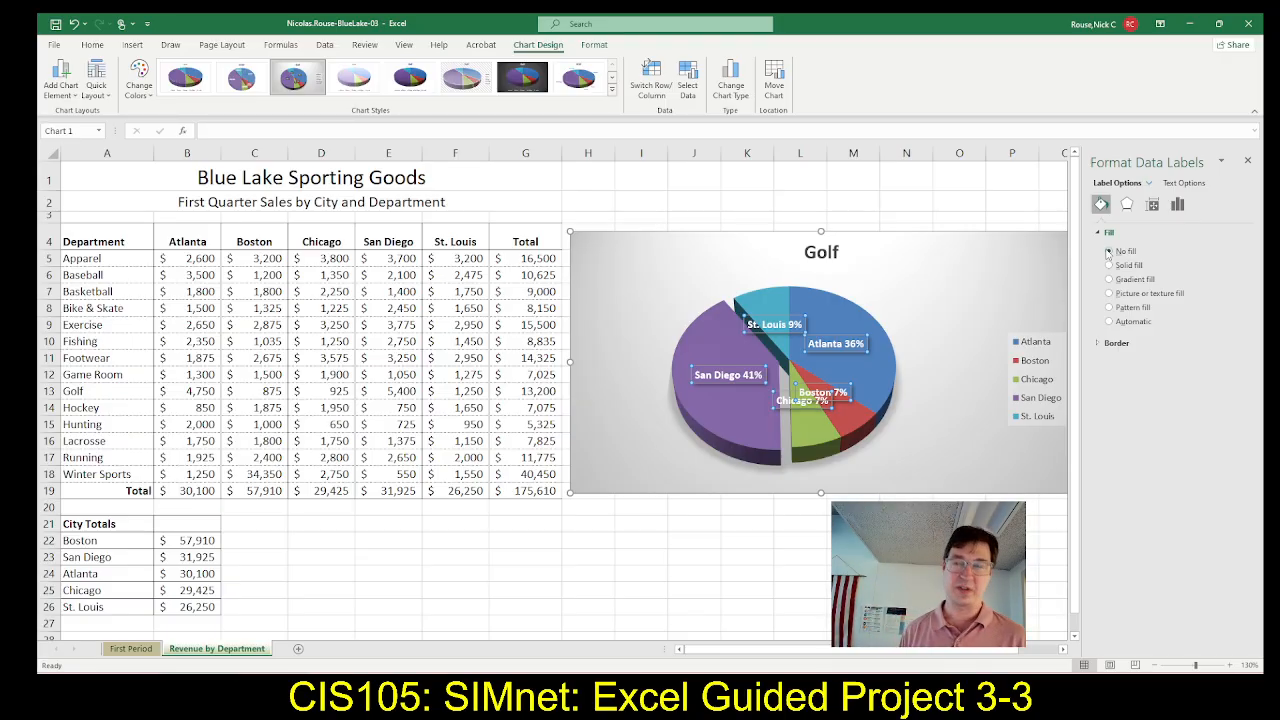
Compare the chart with step 6g, and read SIMnet step 7 on deleting the legend and recoloring and positioning the data labels
key("alt+Tab")
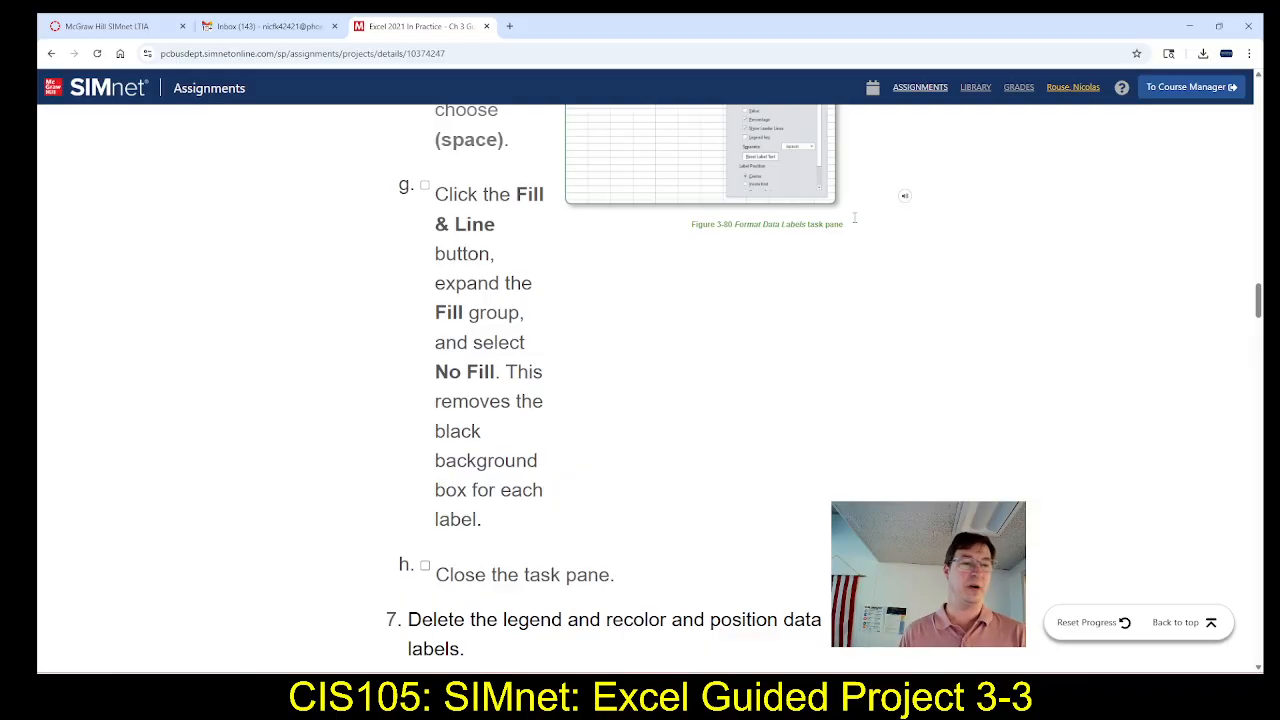
key("alt+Tab")
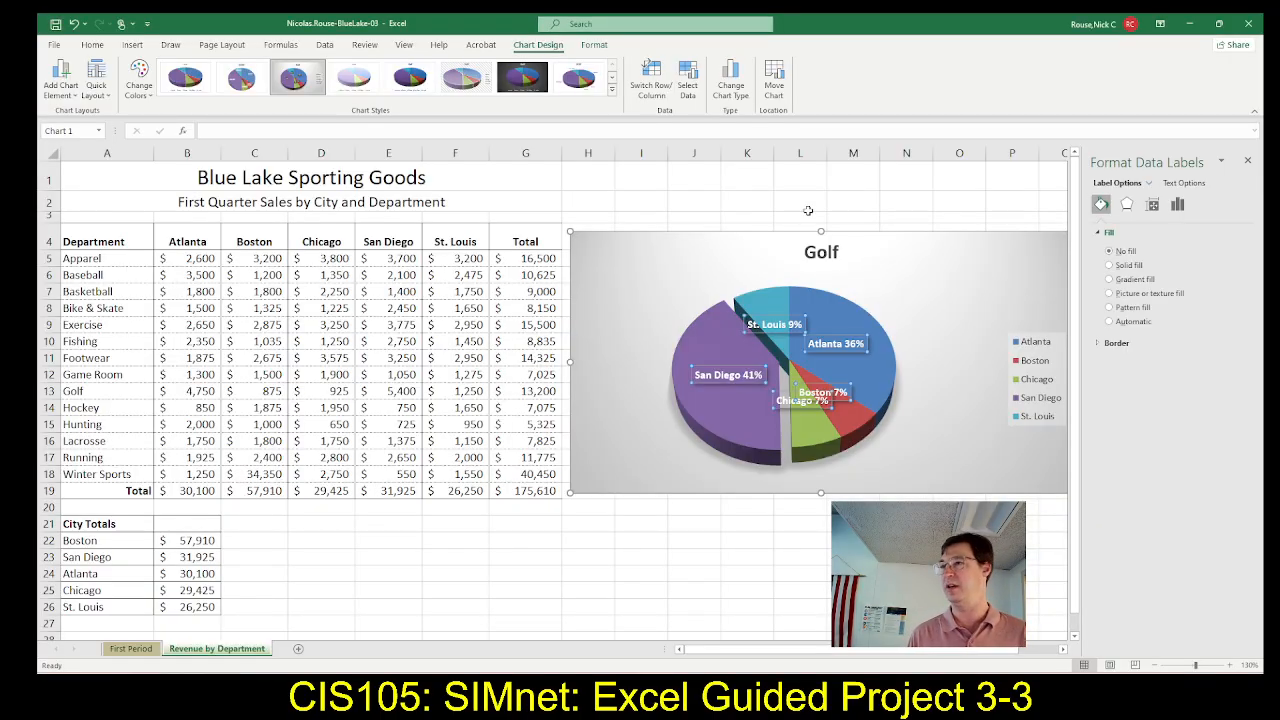
key("alt+Tab")
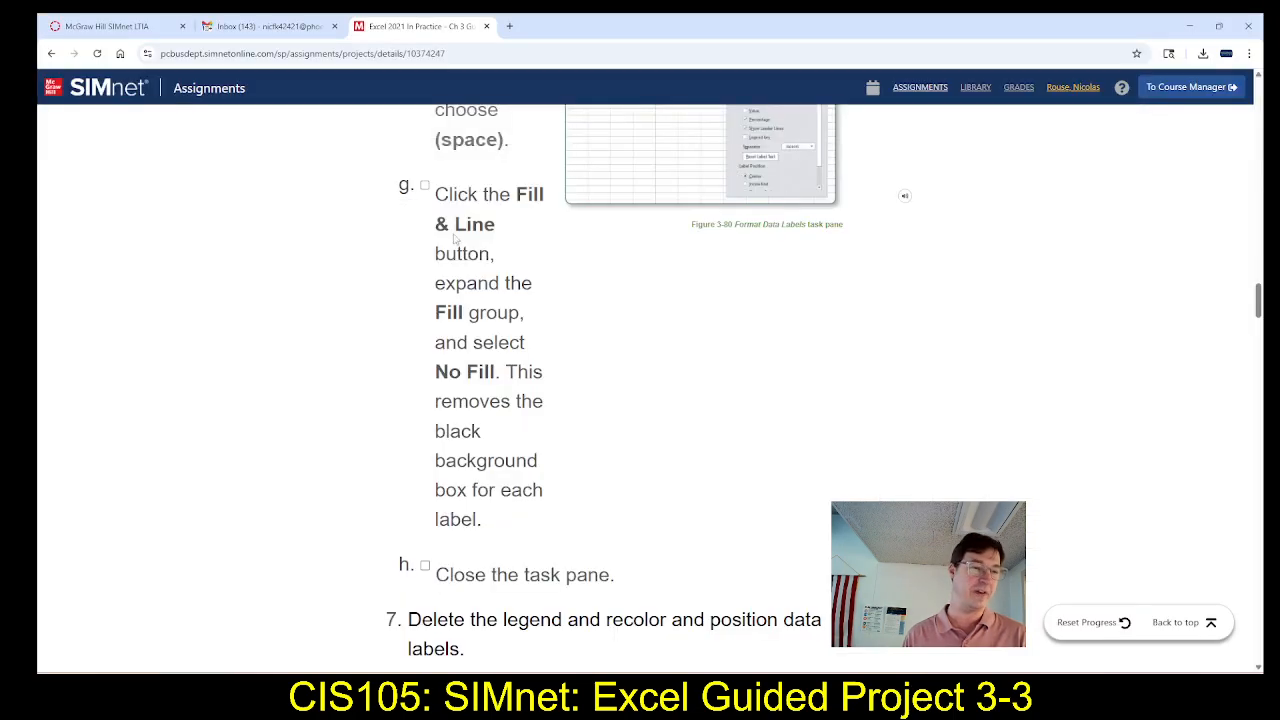
scroll(460, 250, "down", 2)
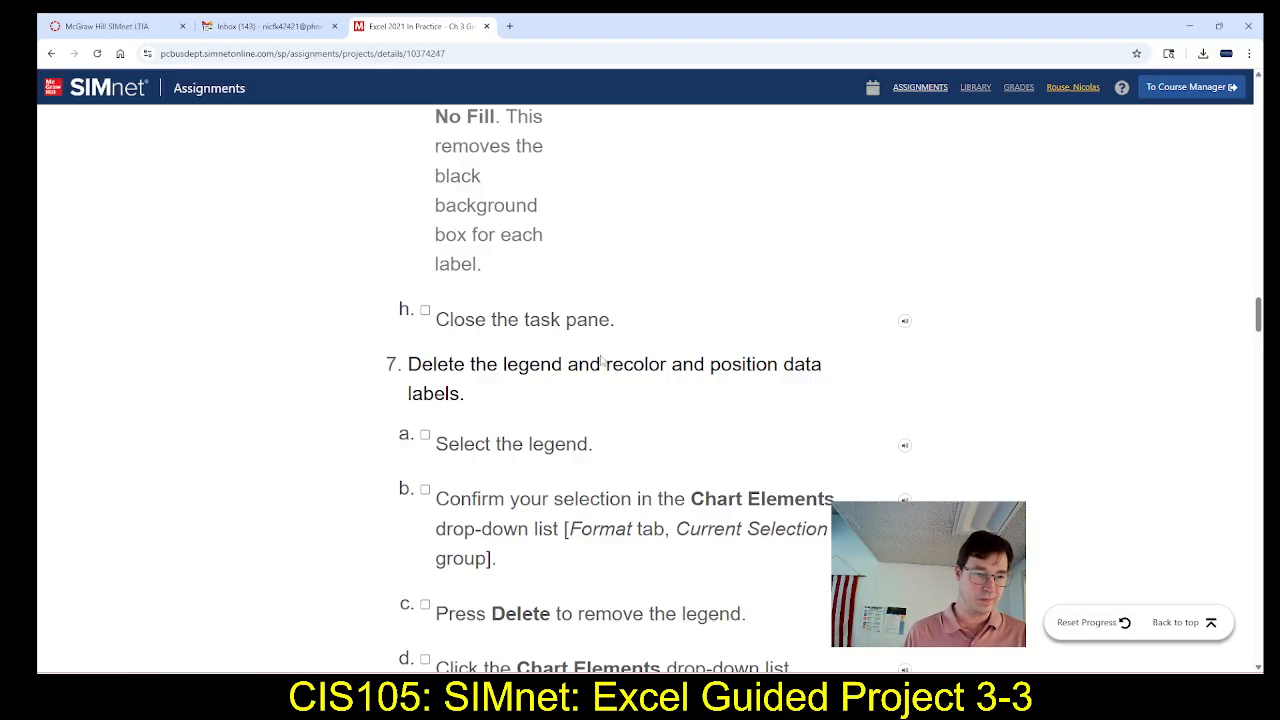
scroll(598, 368, "down", 1)
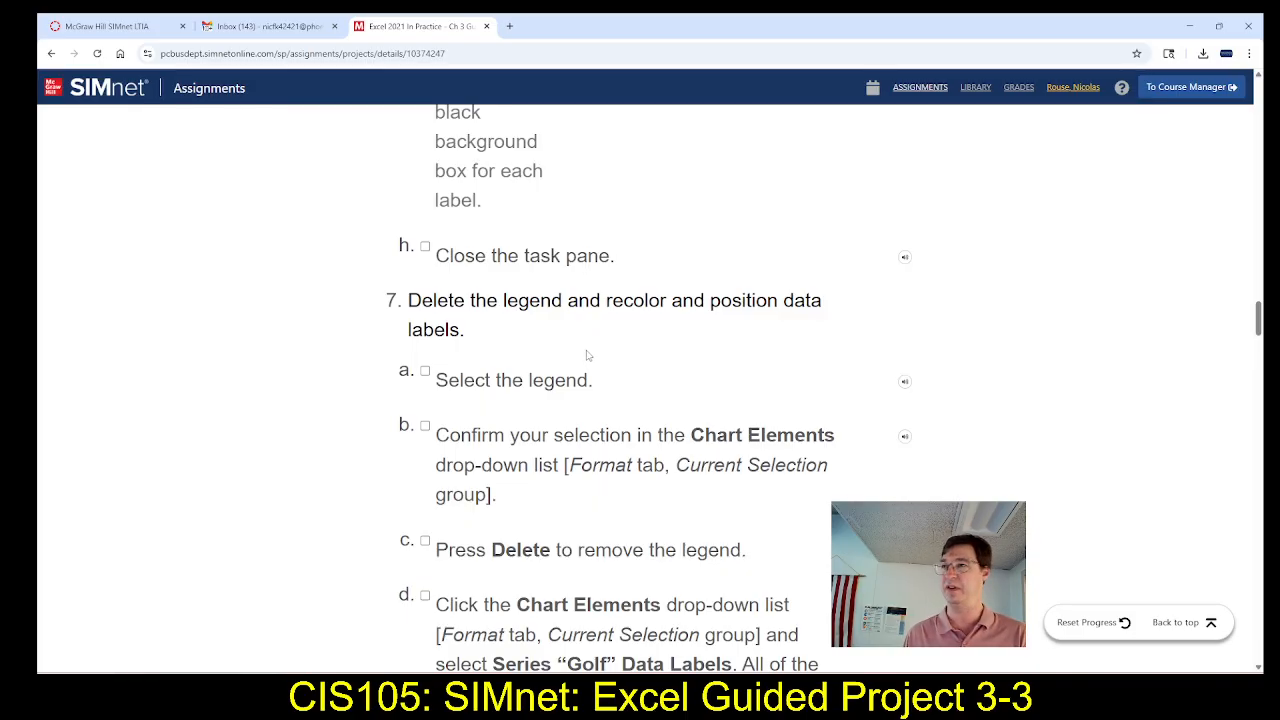
scroll(588, 355, "down", 1)
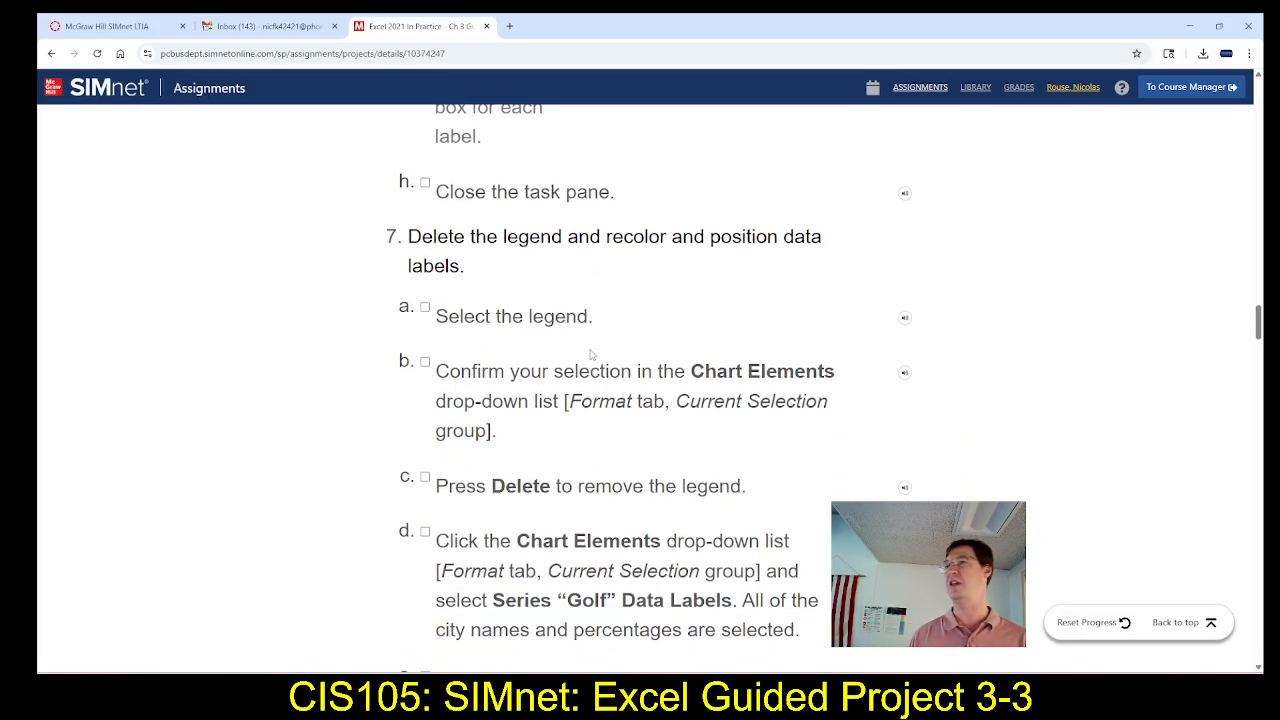
scroll(592, 360, "down", 4)
scroll(593, 360, "down", 4)
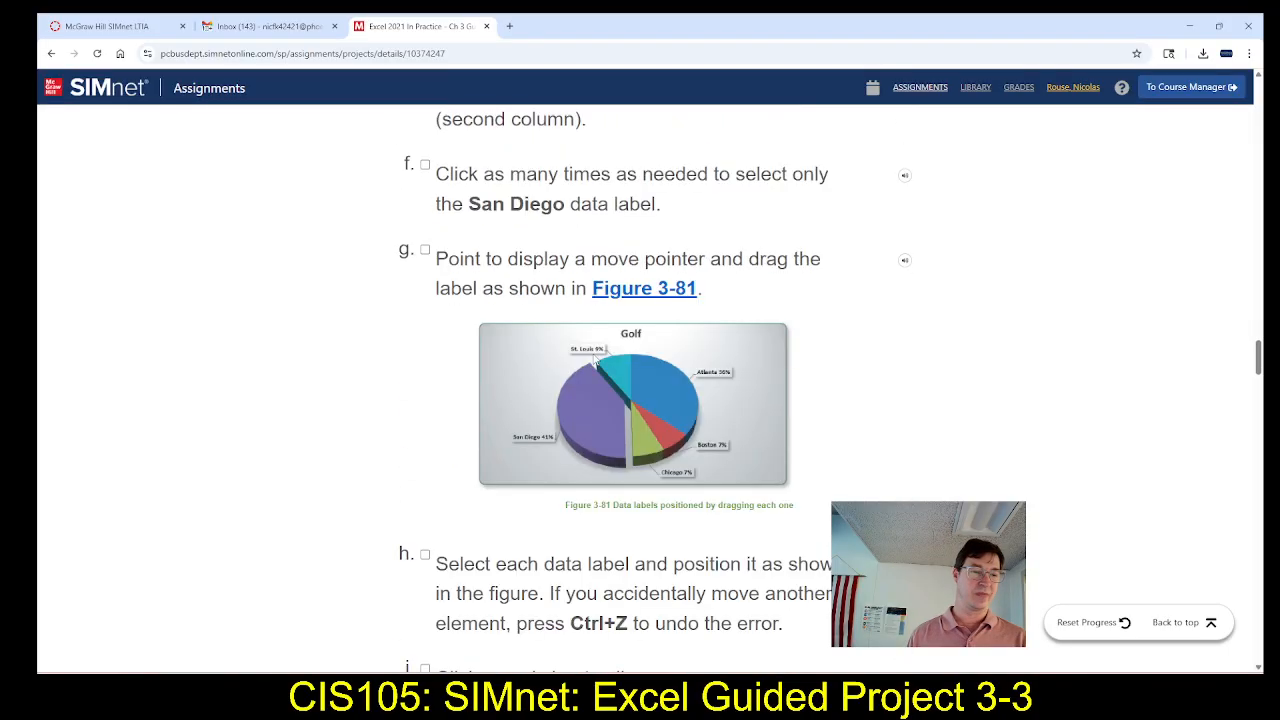
scroll(595, 357, "down", 3)
scroll(595, 357, "up", 6)
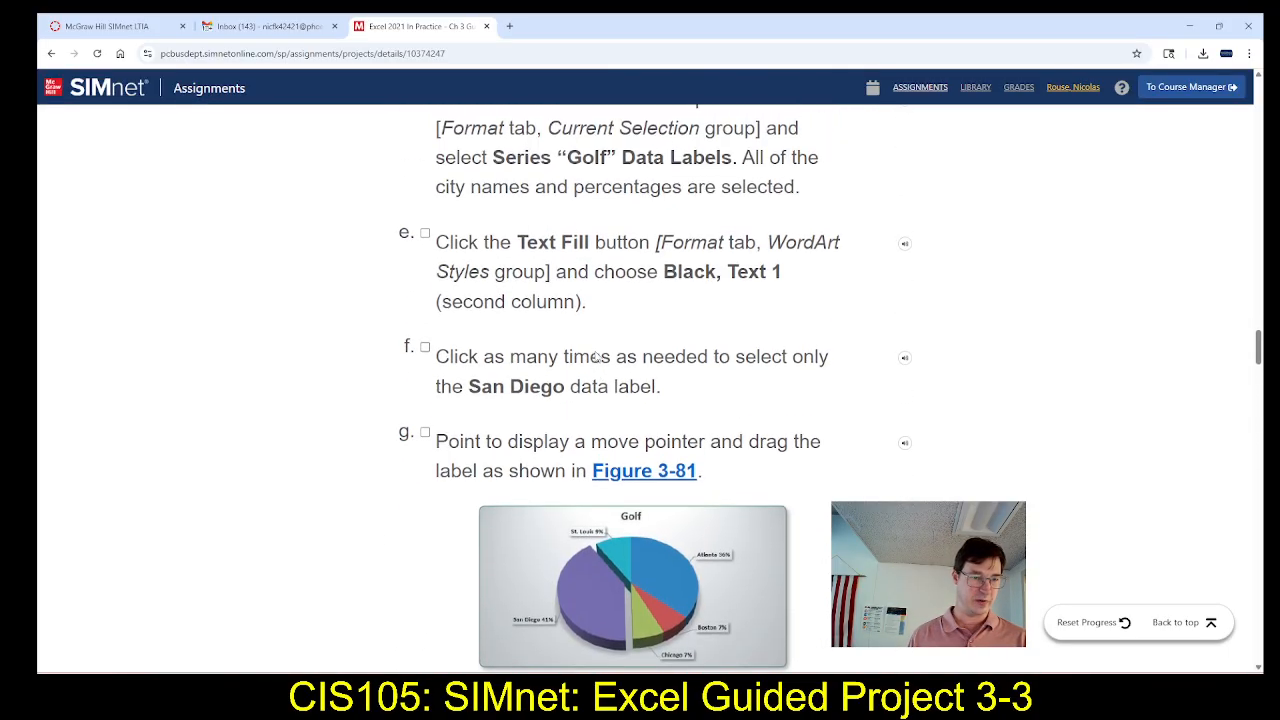
scroll(597, 357, "up", 2)
scroll(596, 357, "up", 3)
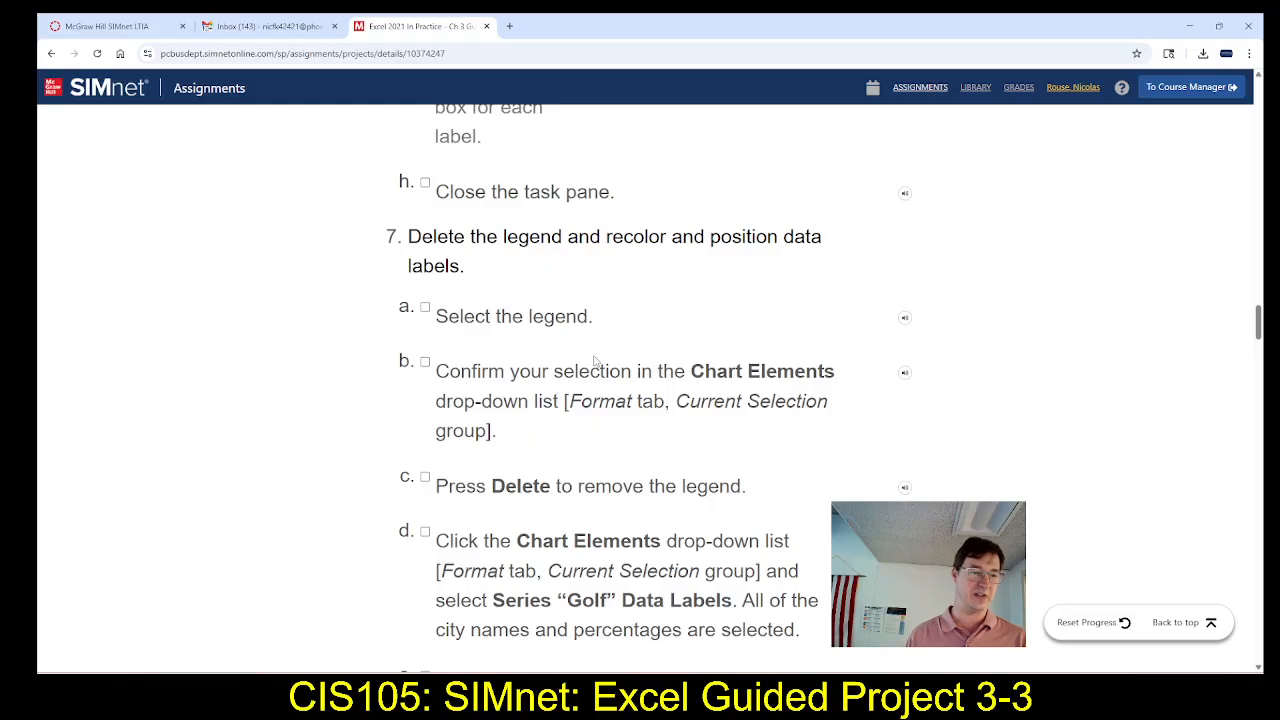
scroll(650, 334, "down", 1)
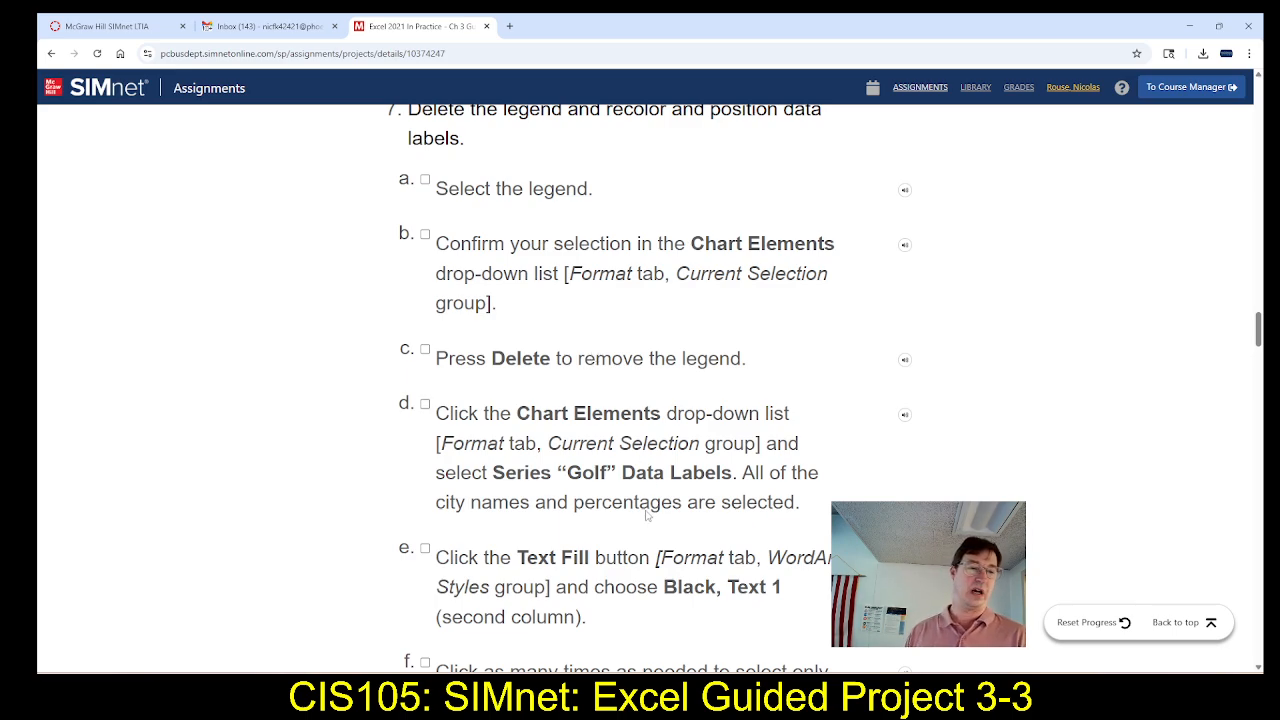
scroll(648, 513, "down", 1)
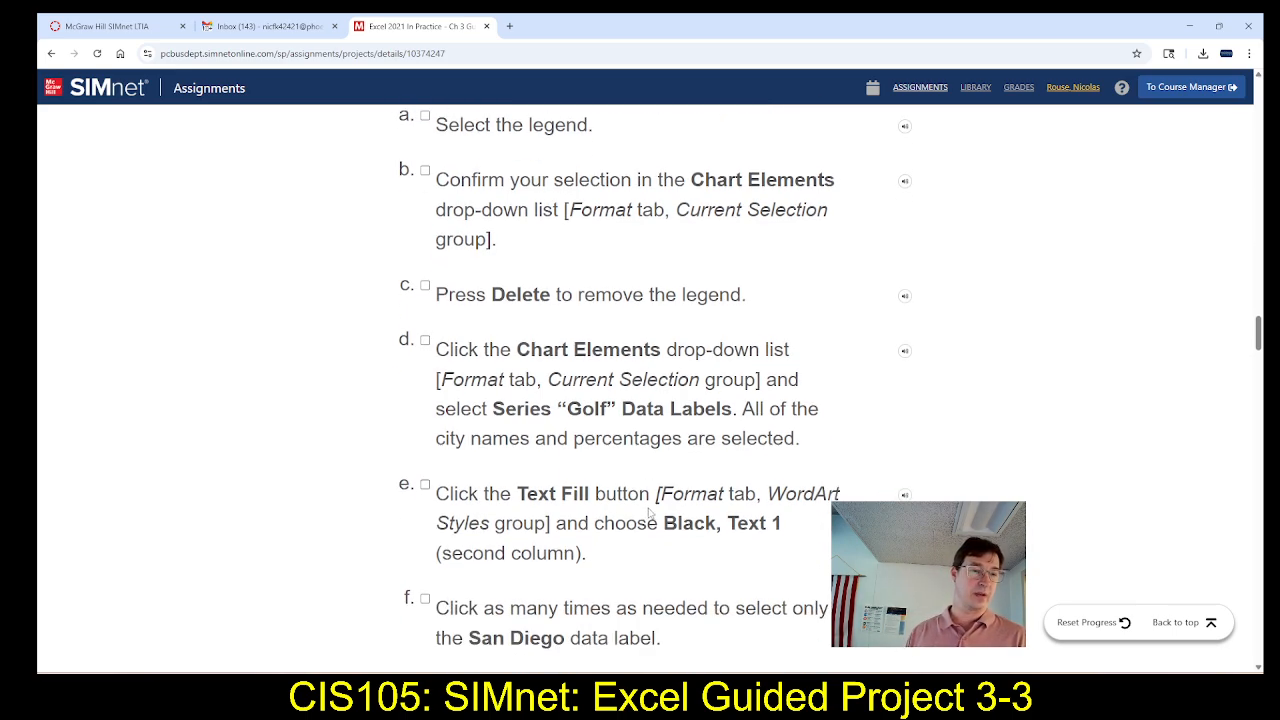
scroll(650, 512, "down", 1)
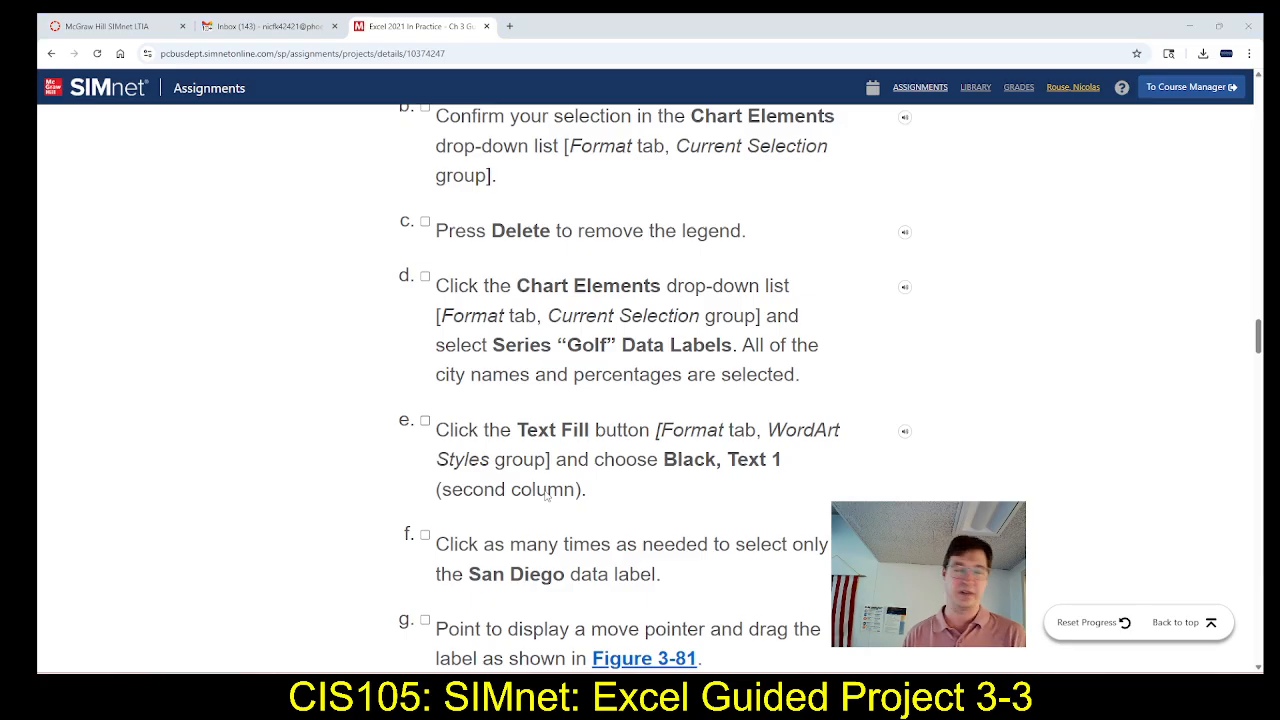
Switch to Excel, set the Golf data labels' text fill to Black, Text 1, and display their text formatting options
key("alt+Tab")
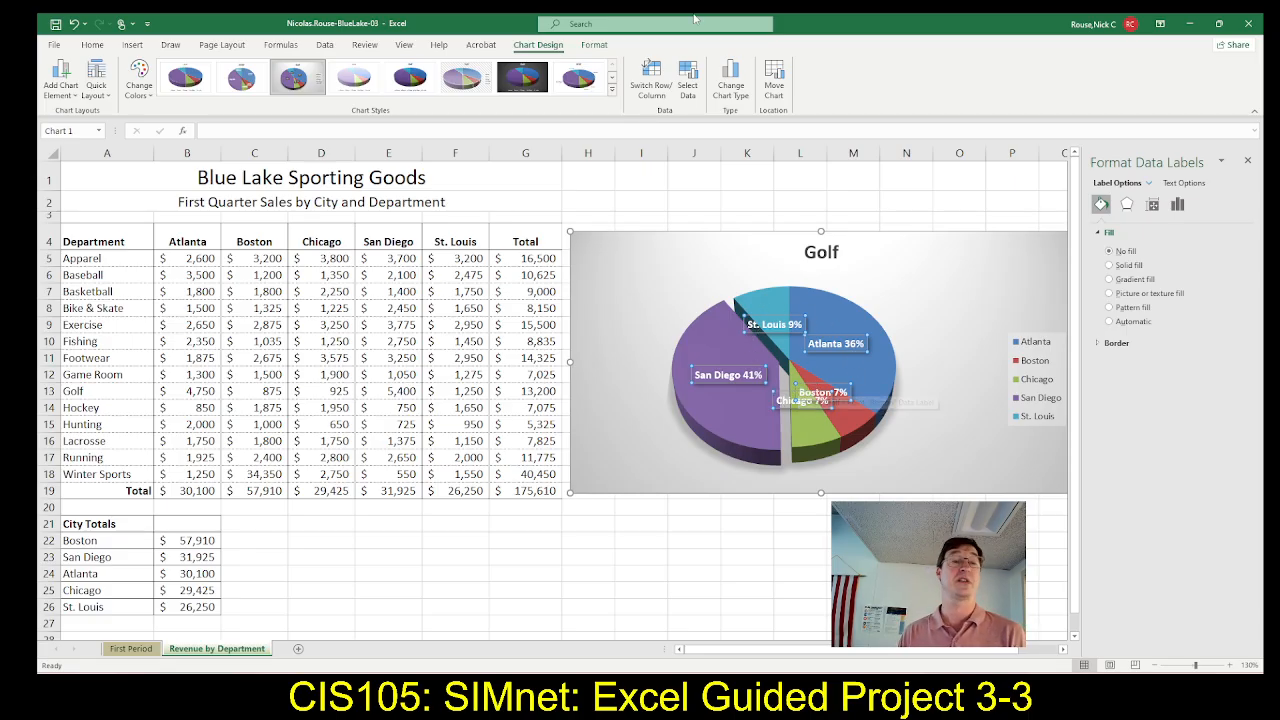
left_click(600, 45)
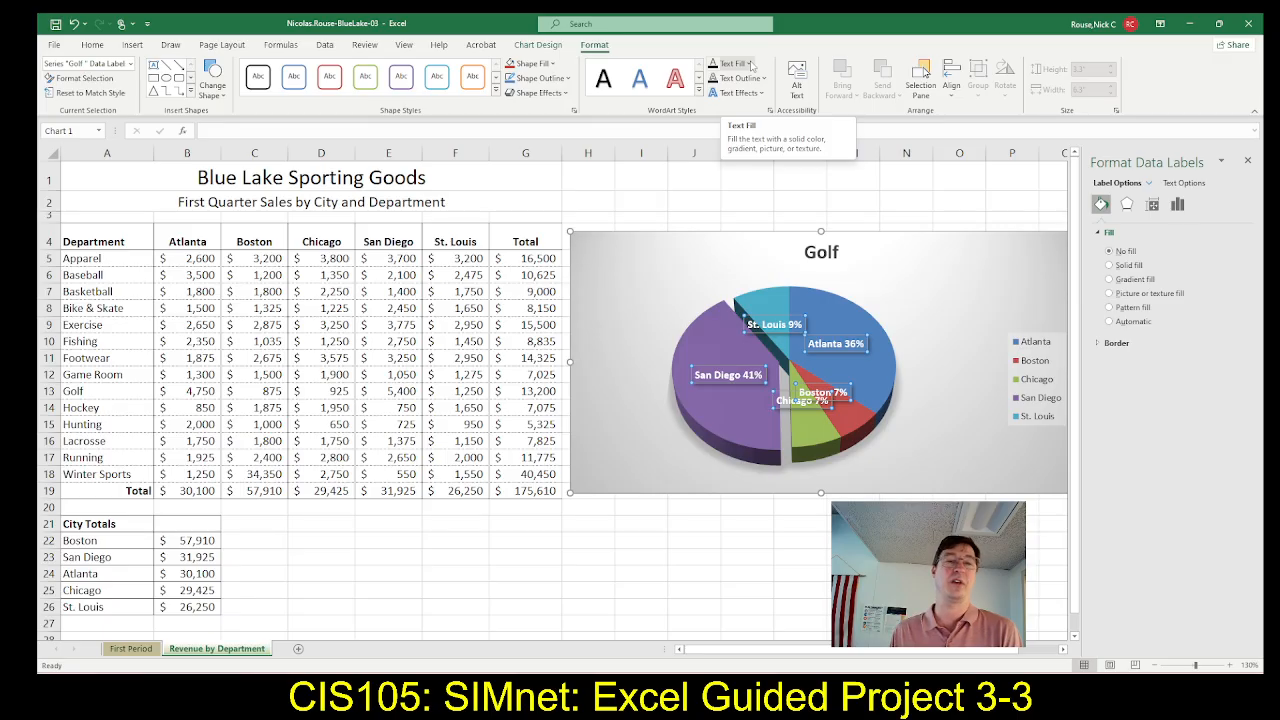
left_click(749, 64)
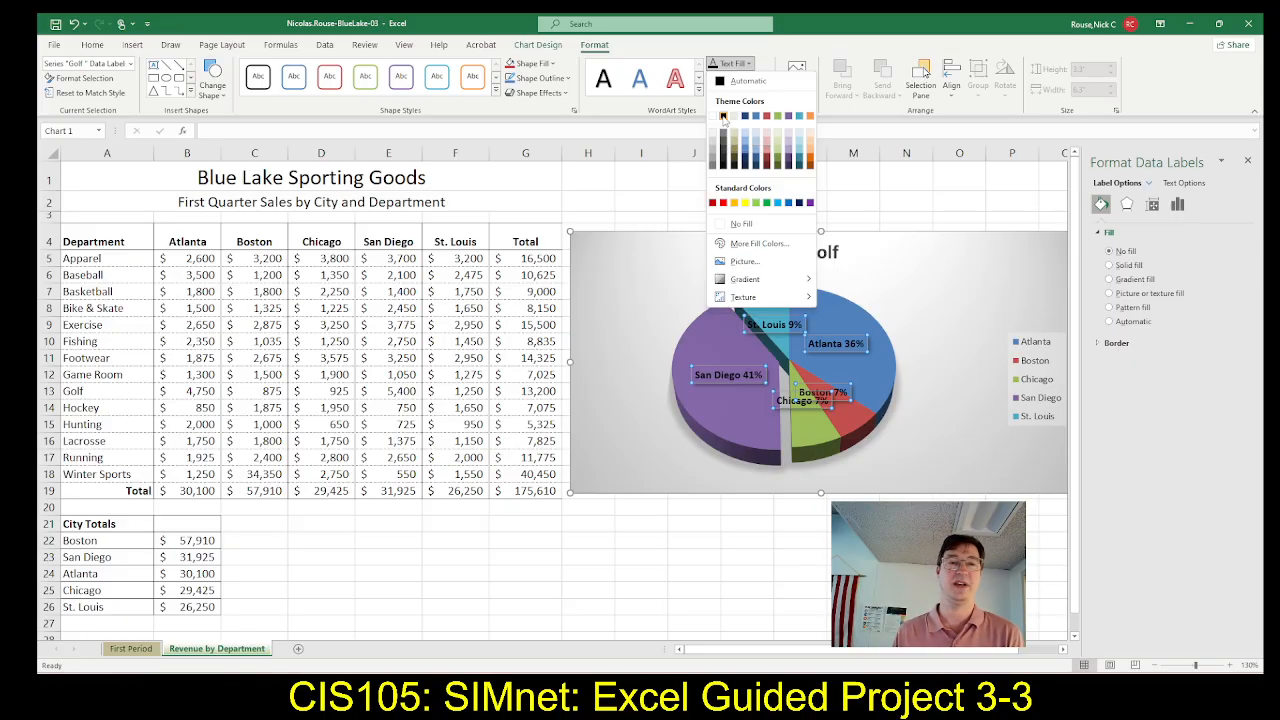
left_click(723, 117)
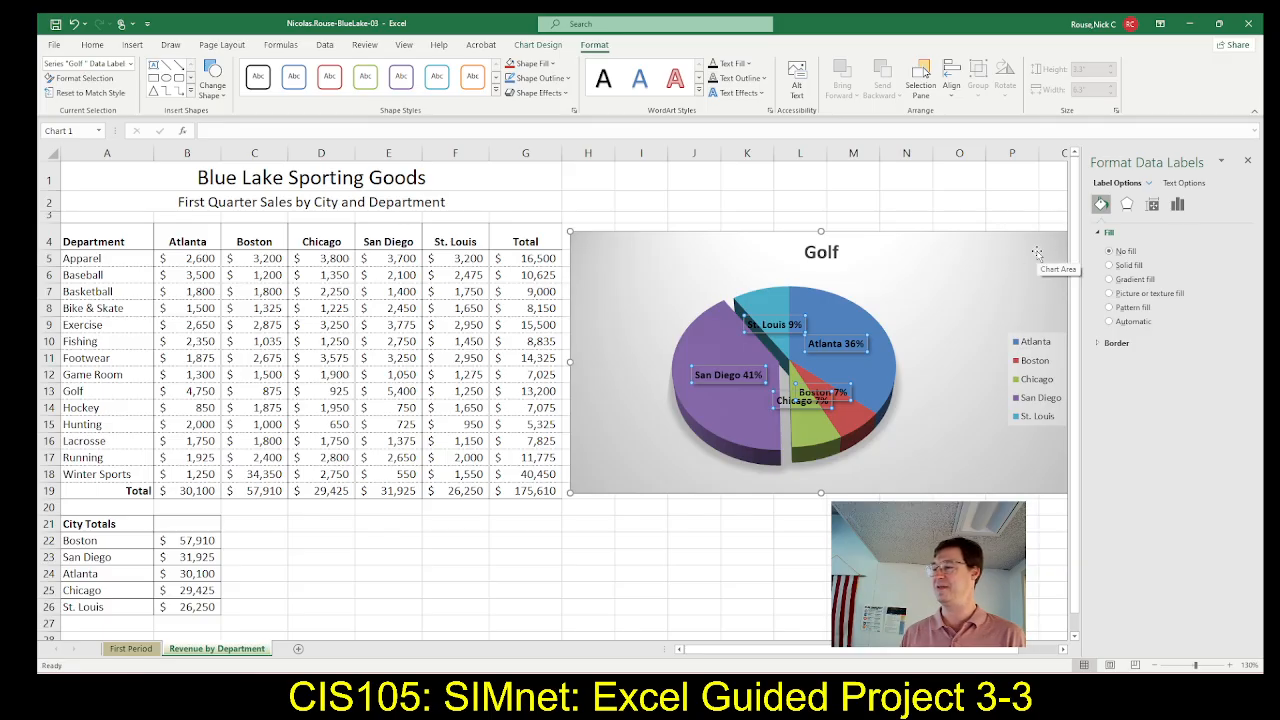
left_click(1189, 187)
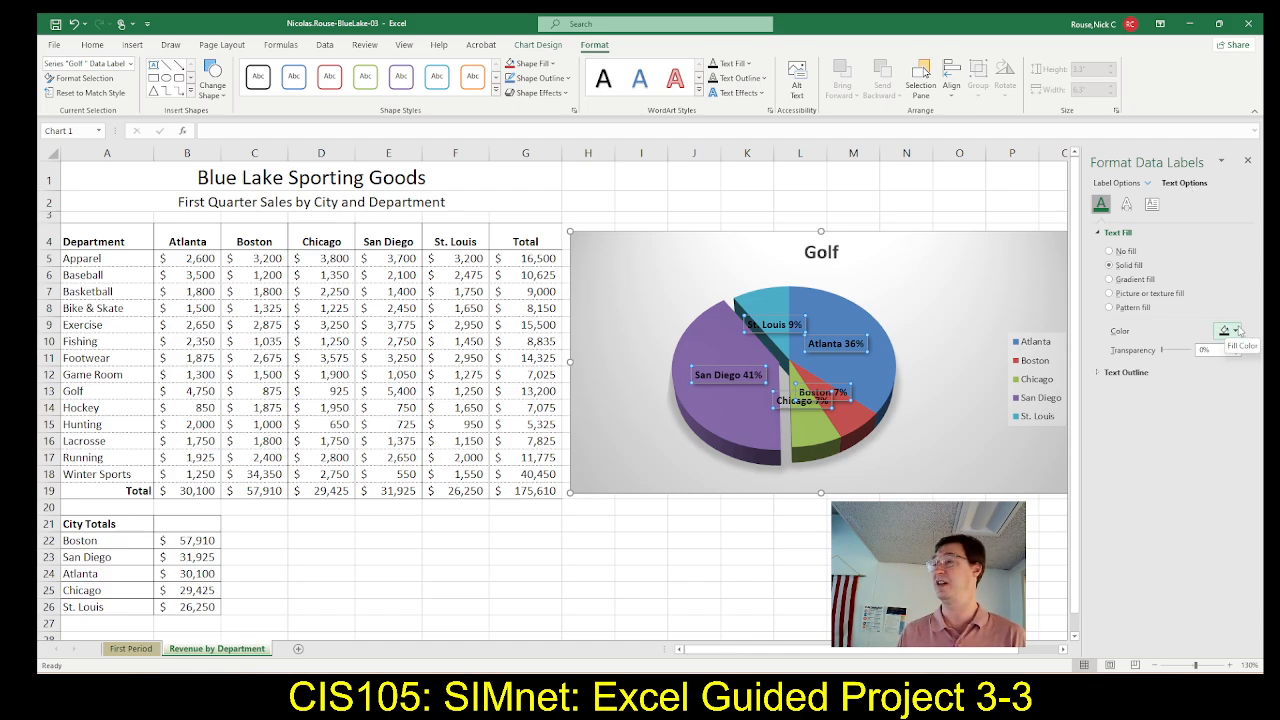
Close the data label formatting options, switch to SIMnet, and reread steps 7a to 7c on deleting the legend
left_click(1116, 184)
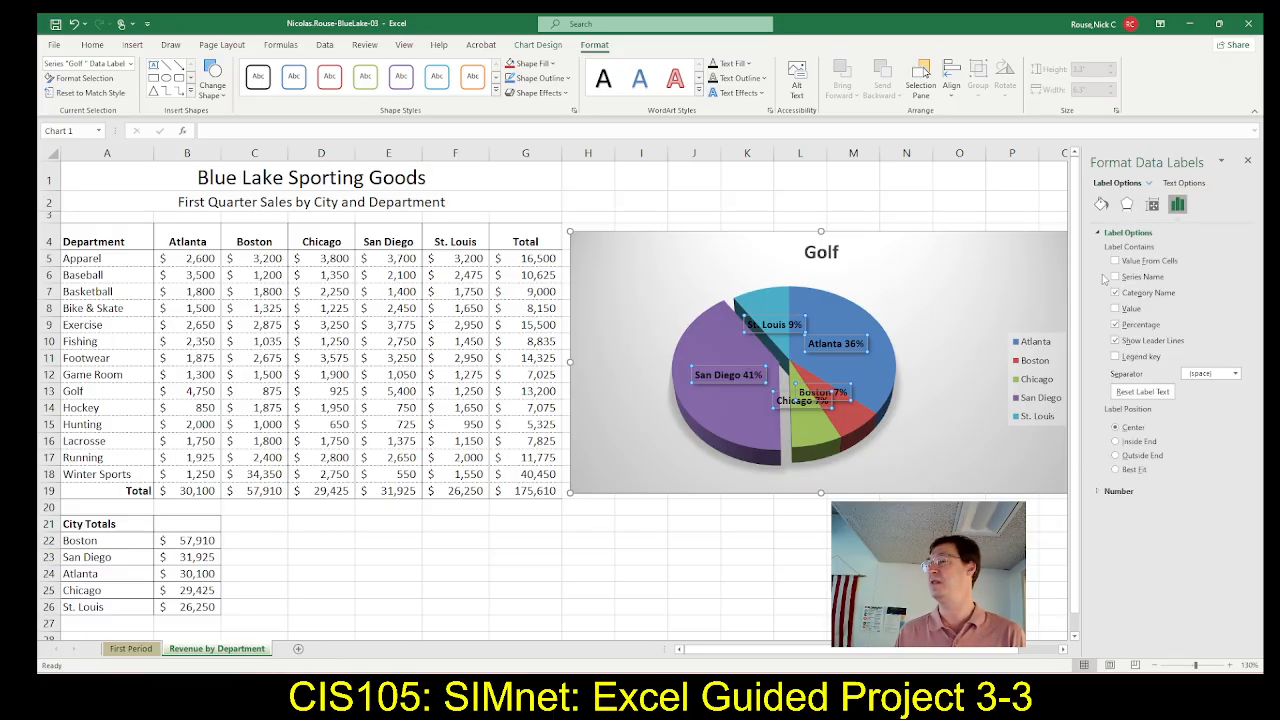
left_click(1247, 162)
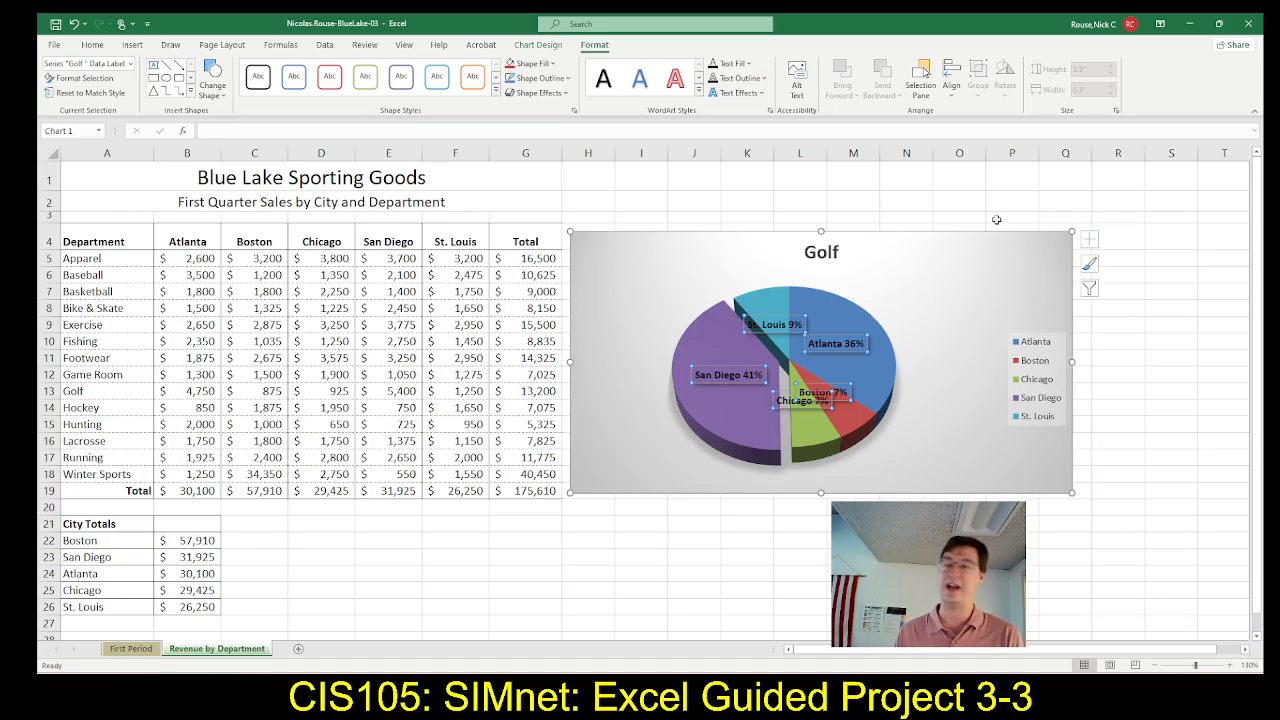
key("alt+Tab")
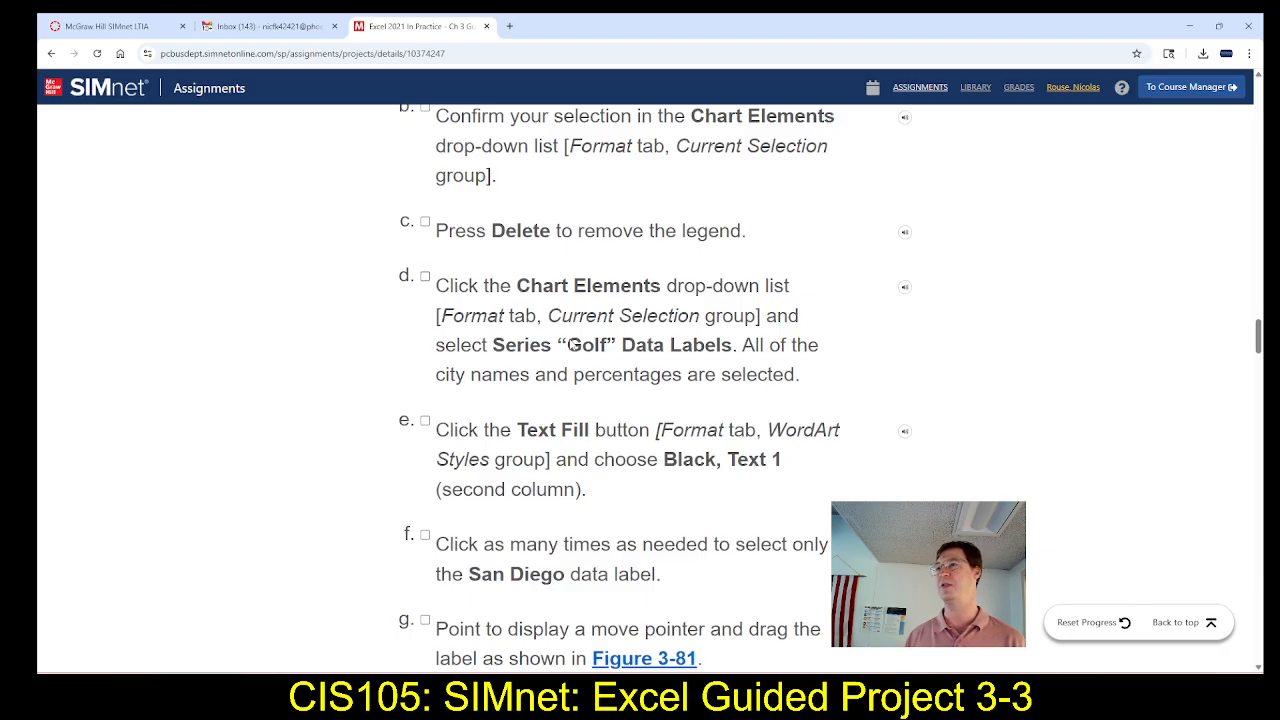
scroll(575, 350, "up", 2)
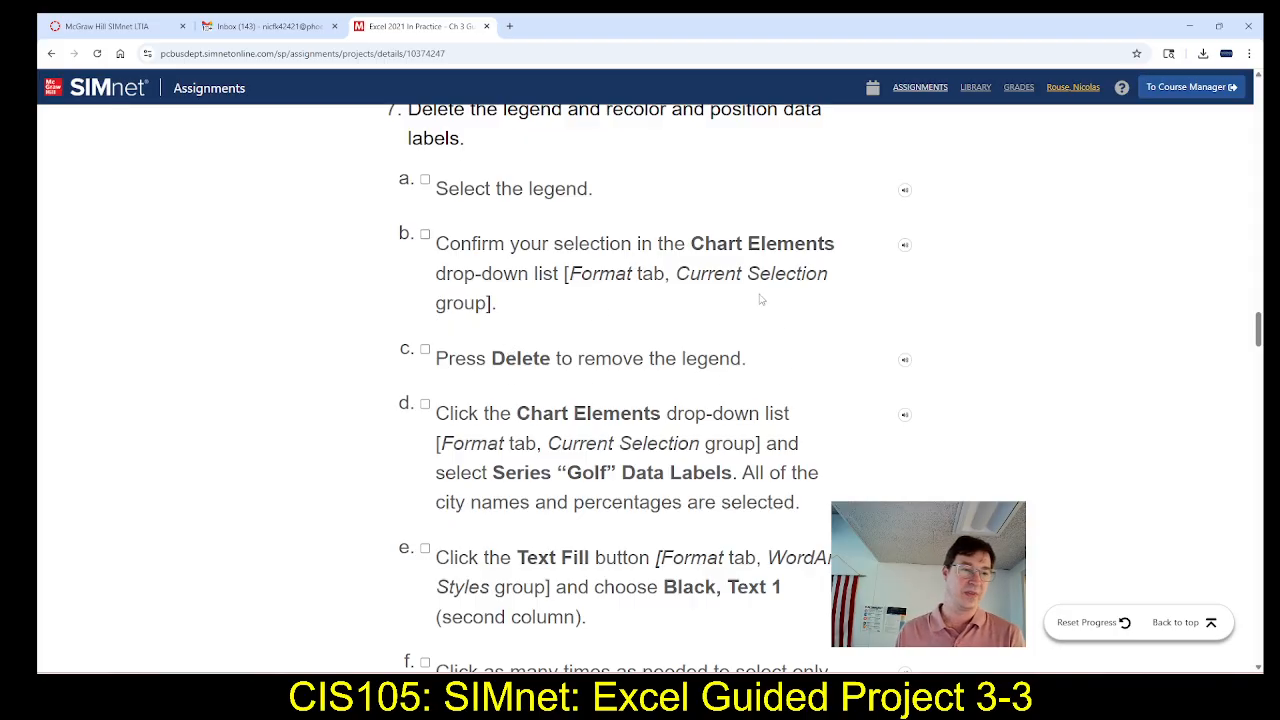
Switch to Excel and delete the legend from the Golf pie chart
key("alt+Tab")
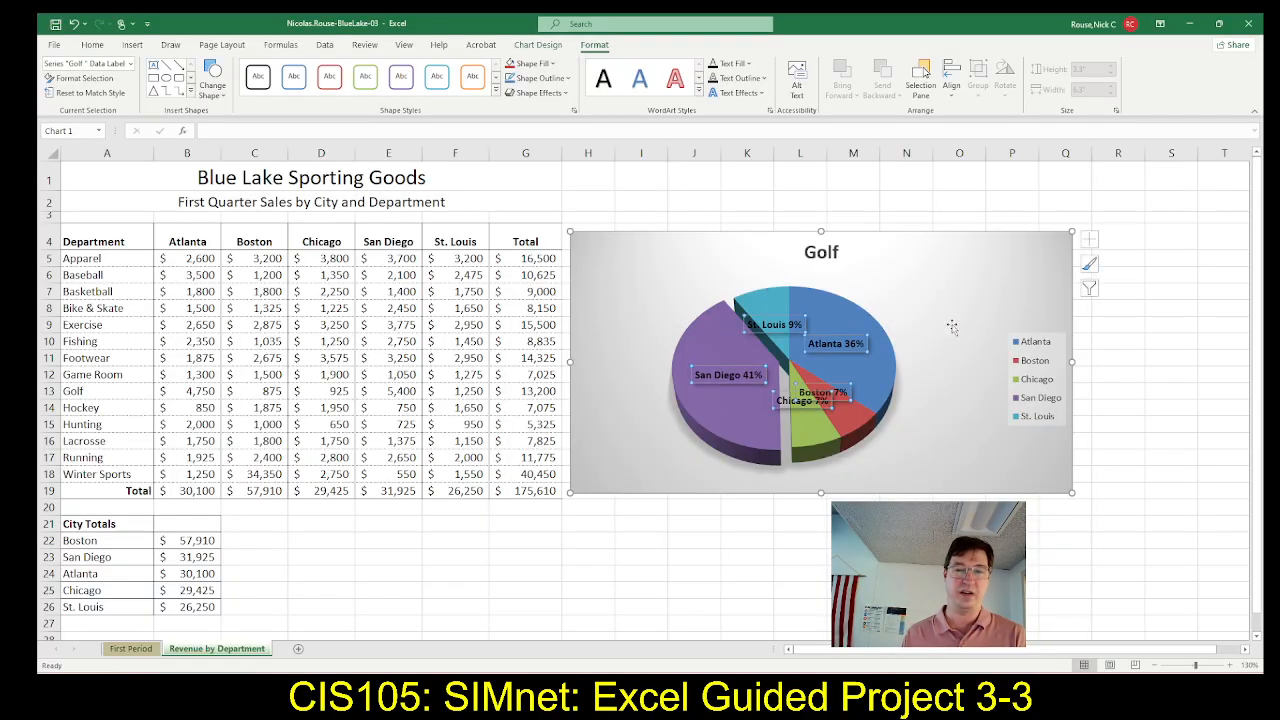
left_click(1010, 334)
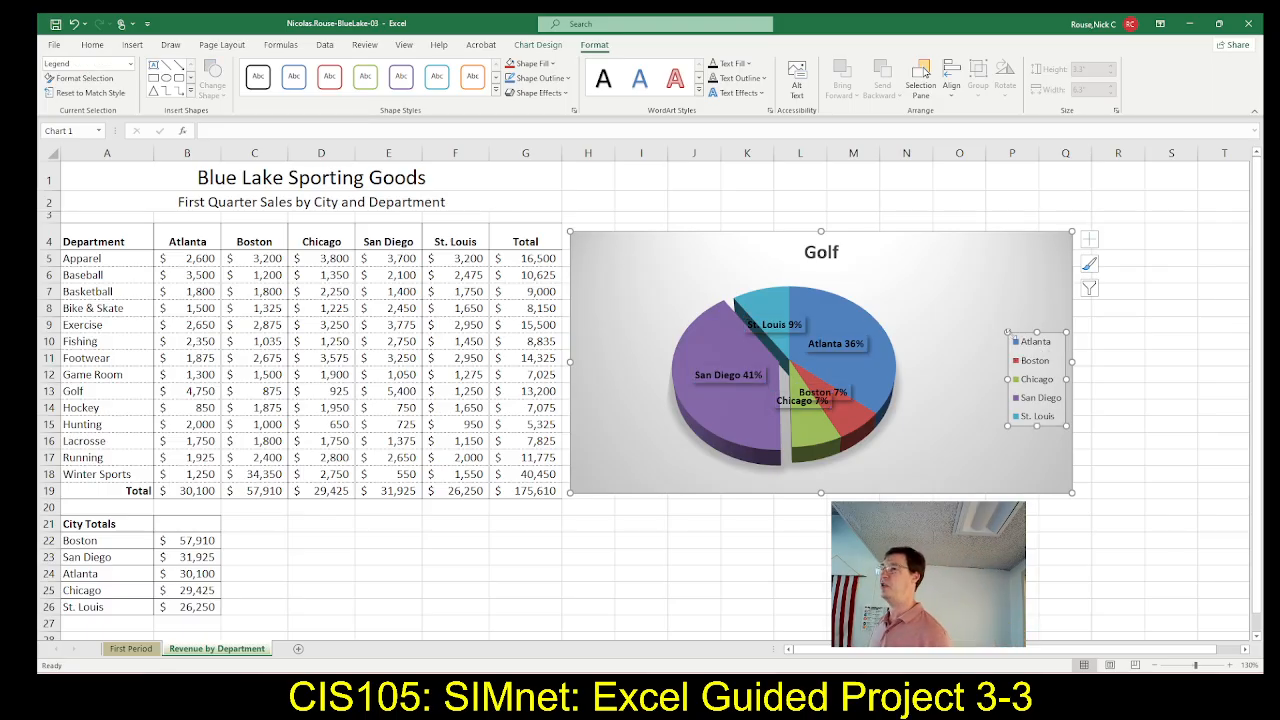
left_click(1010, 334)
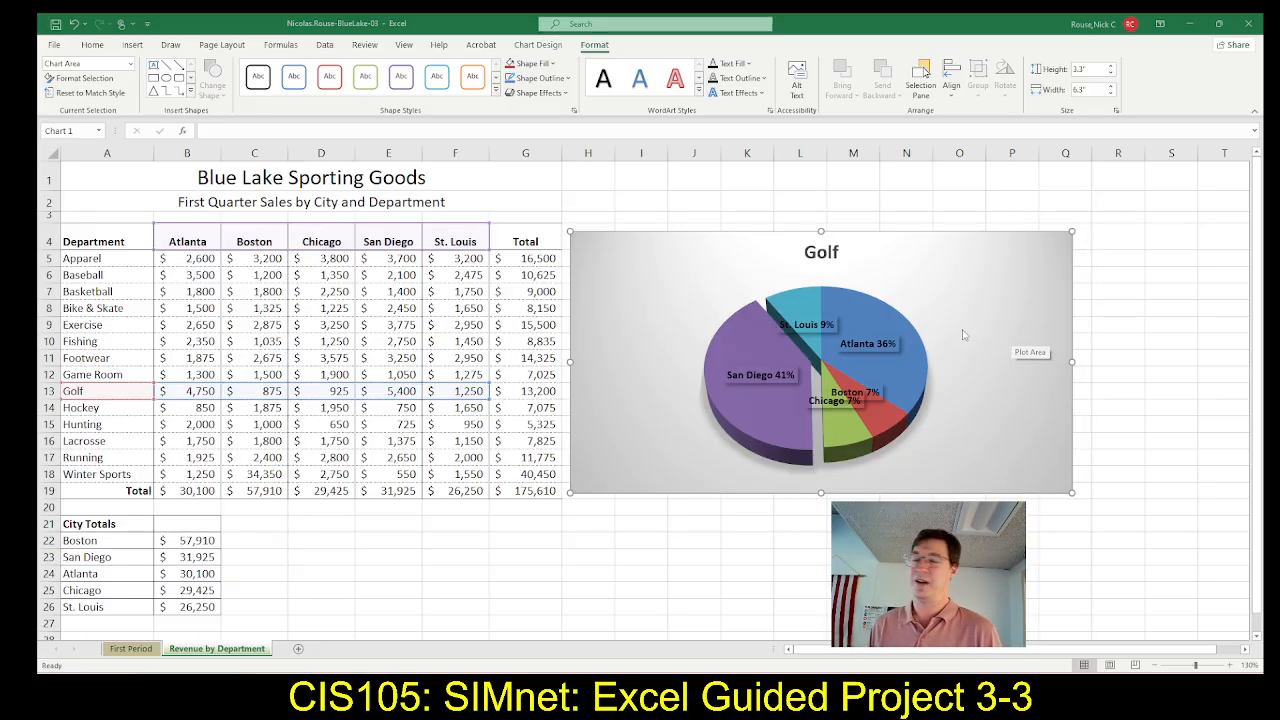
Switch to SIMnet and read steps 7f and 7g with Figure 3-81 on positioning the data labels
key("alt+Tab")
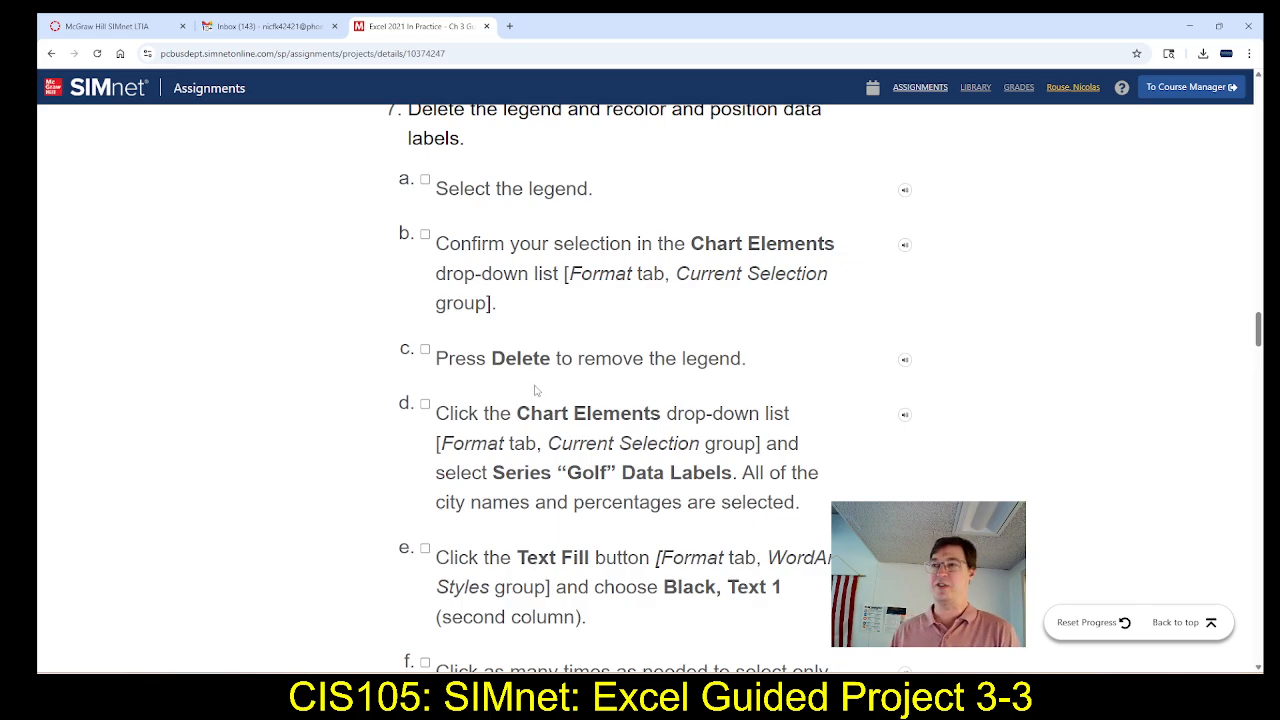
scroll(545, 395, "down", 2)
scroll(554, 397, "down", 2)
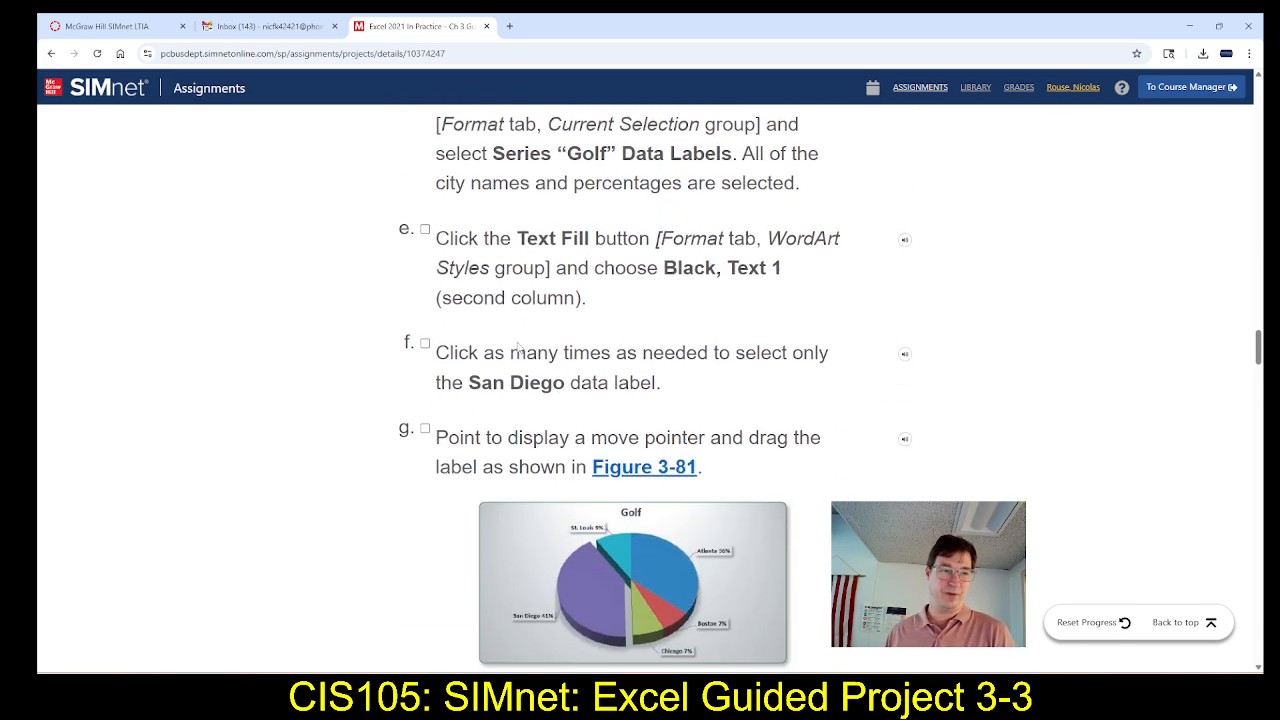
scroll(556, 370, "down", 1)
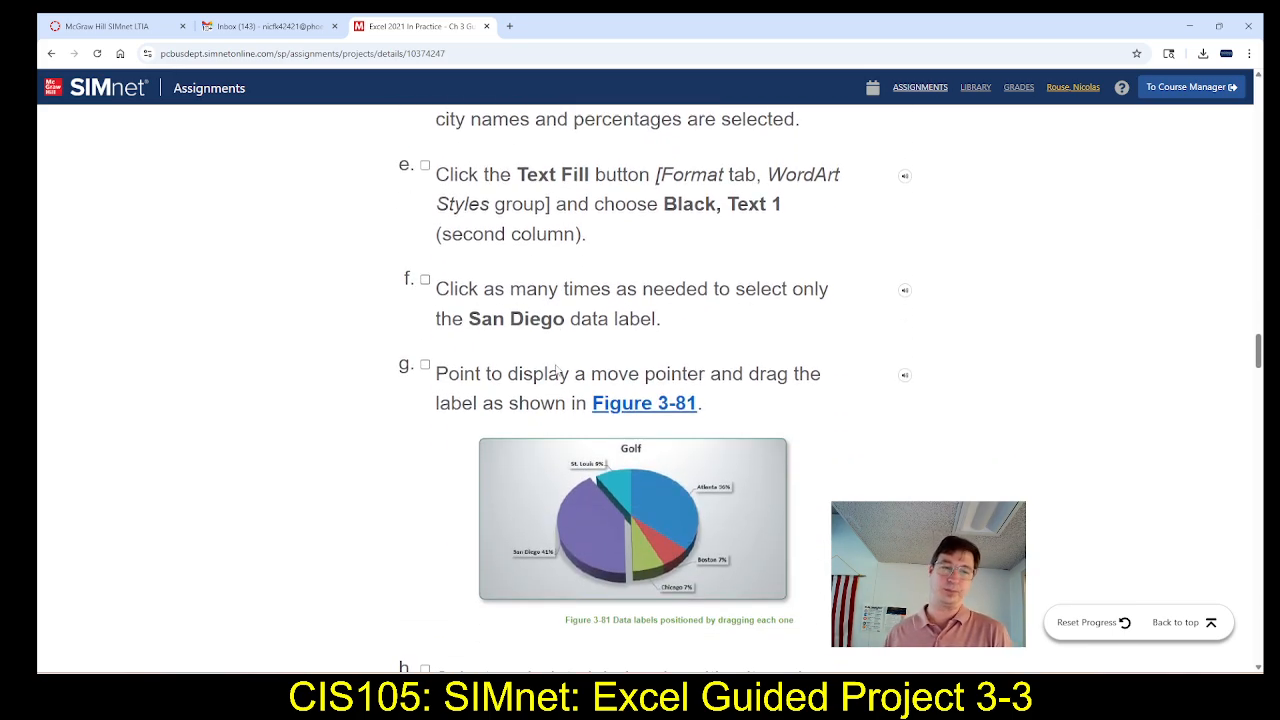
scroll(770, 380, "down", 1)
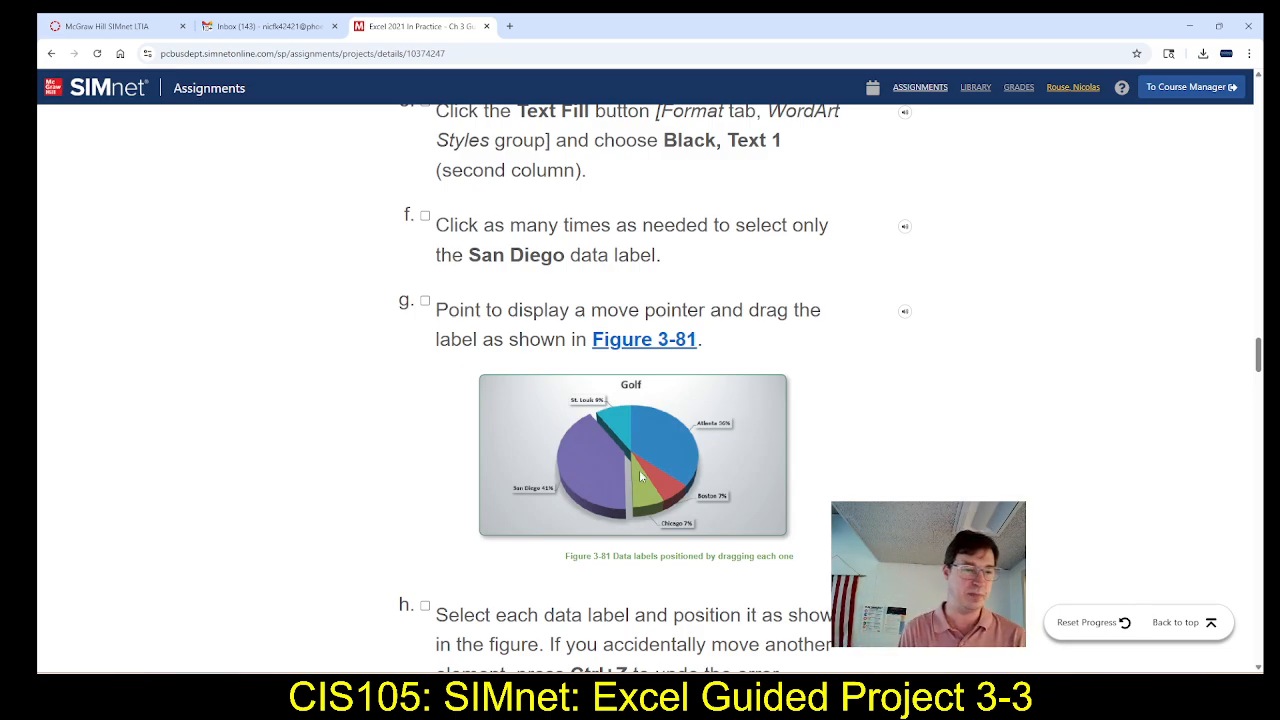
Switch to Excel and move only the San Diego data label outside the pie, to the lower left of its slice
key("alt+Tab")
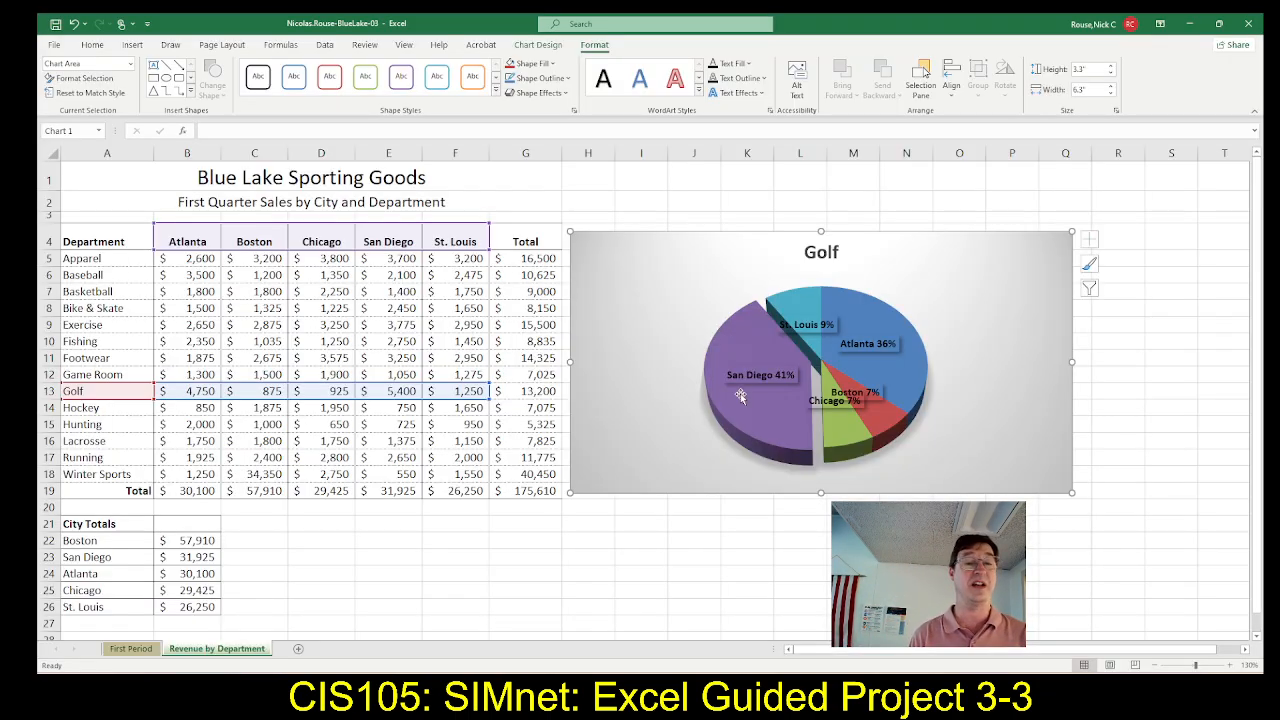
left_click(737, 382)
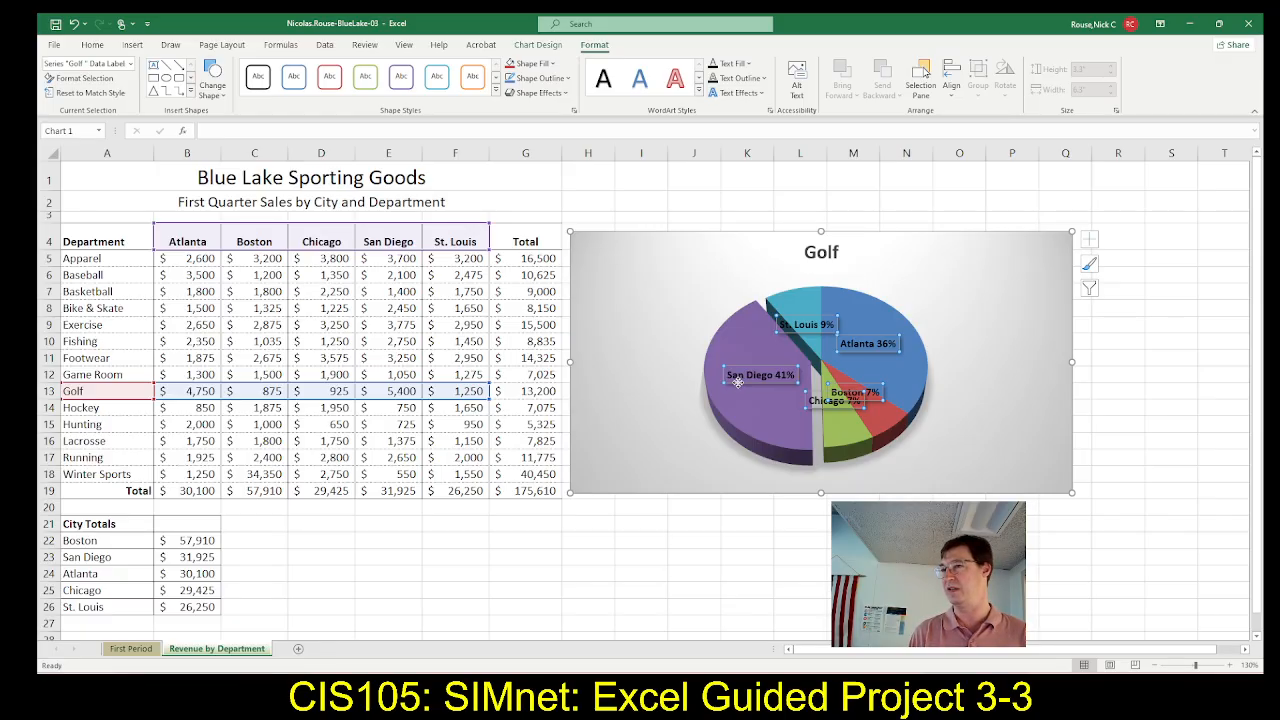
left_click(738, 382)
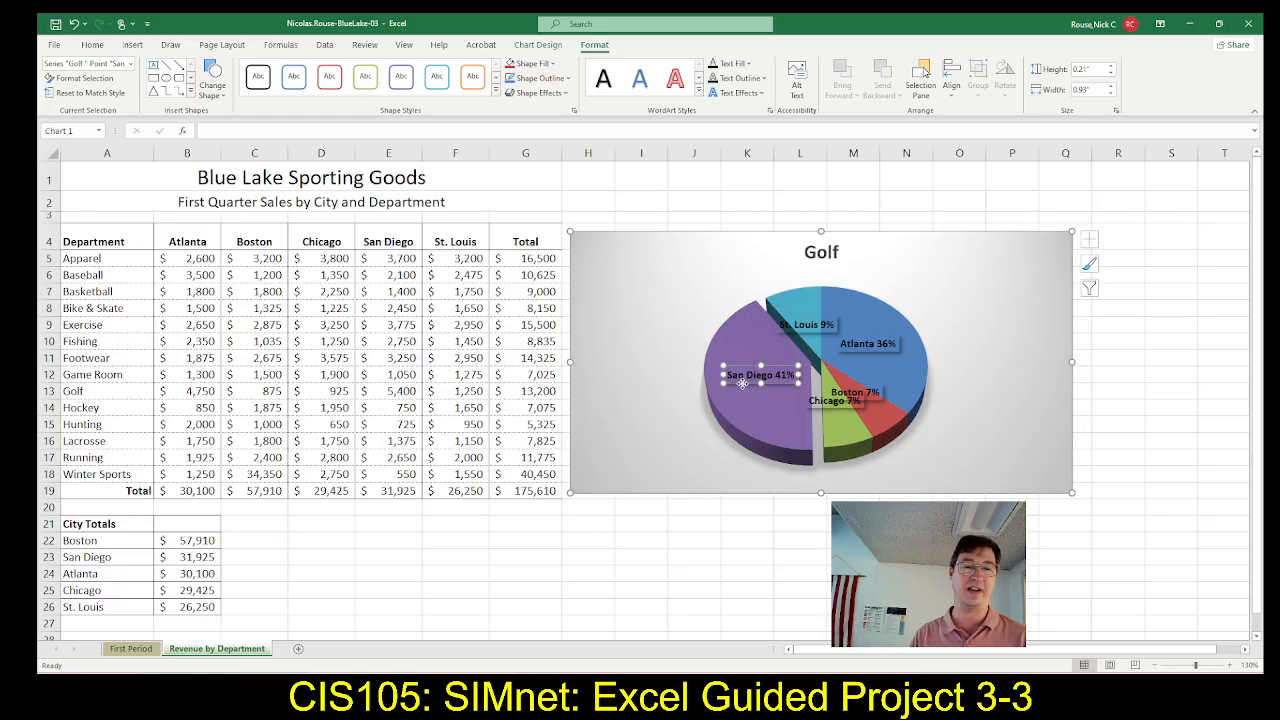
left_click_drag(742, 384, 639, 437)
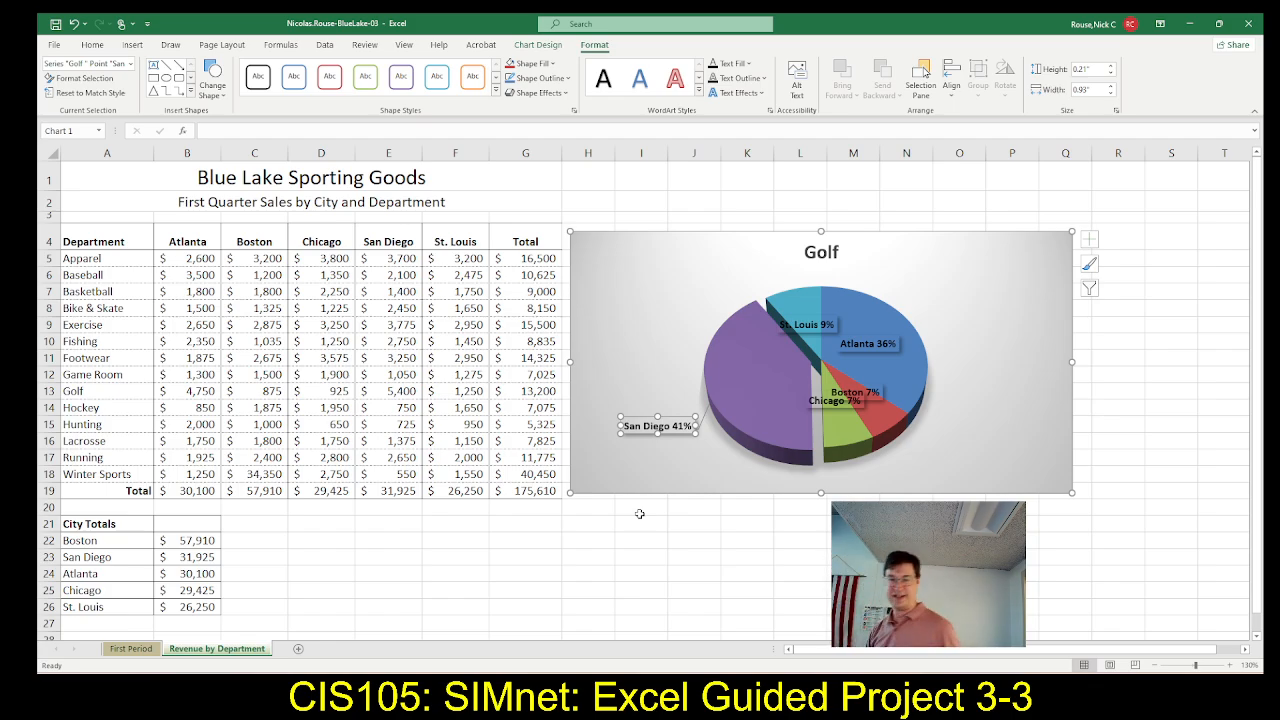
Move the St. Louis data label above its slice and the Atlanta data label outside the pie's upper right edge
left_click(790, 318)
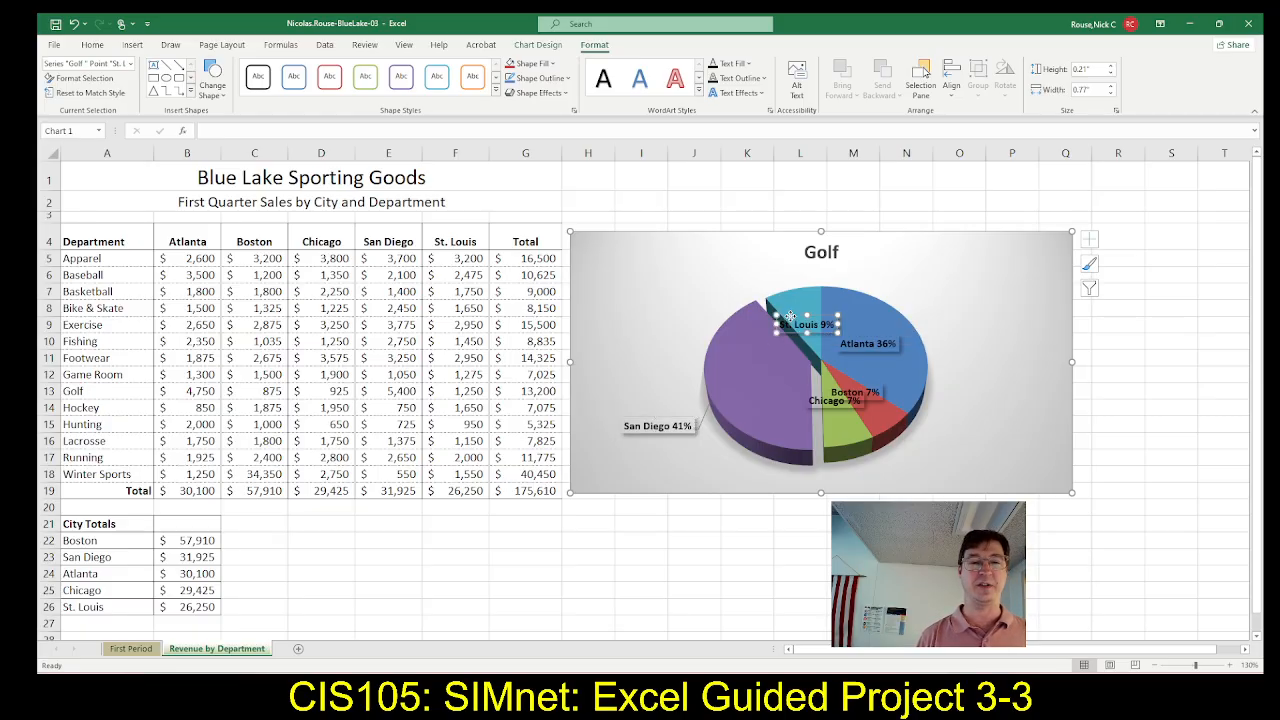
left_click_drag(790, 318, 746, 266)
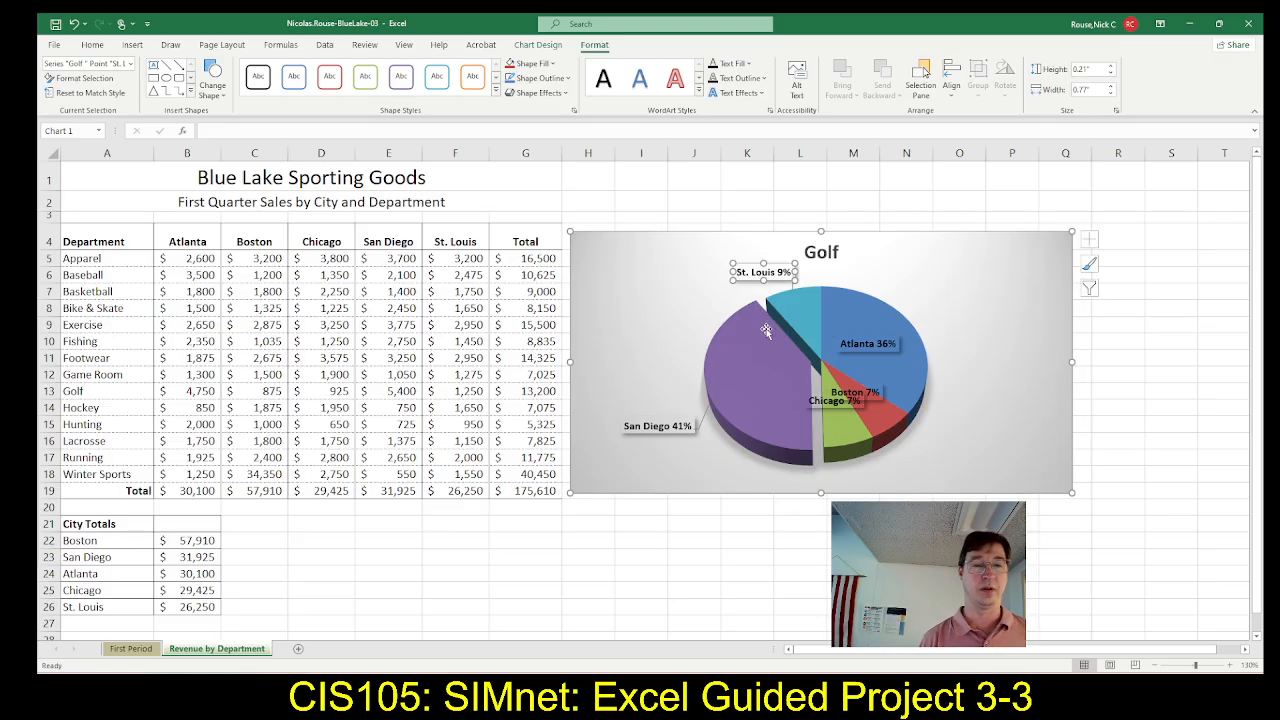
left_click(884, 350)
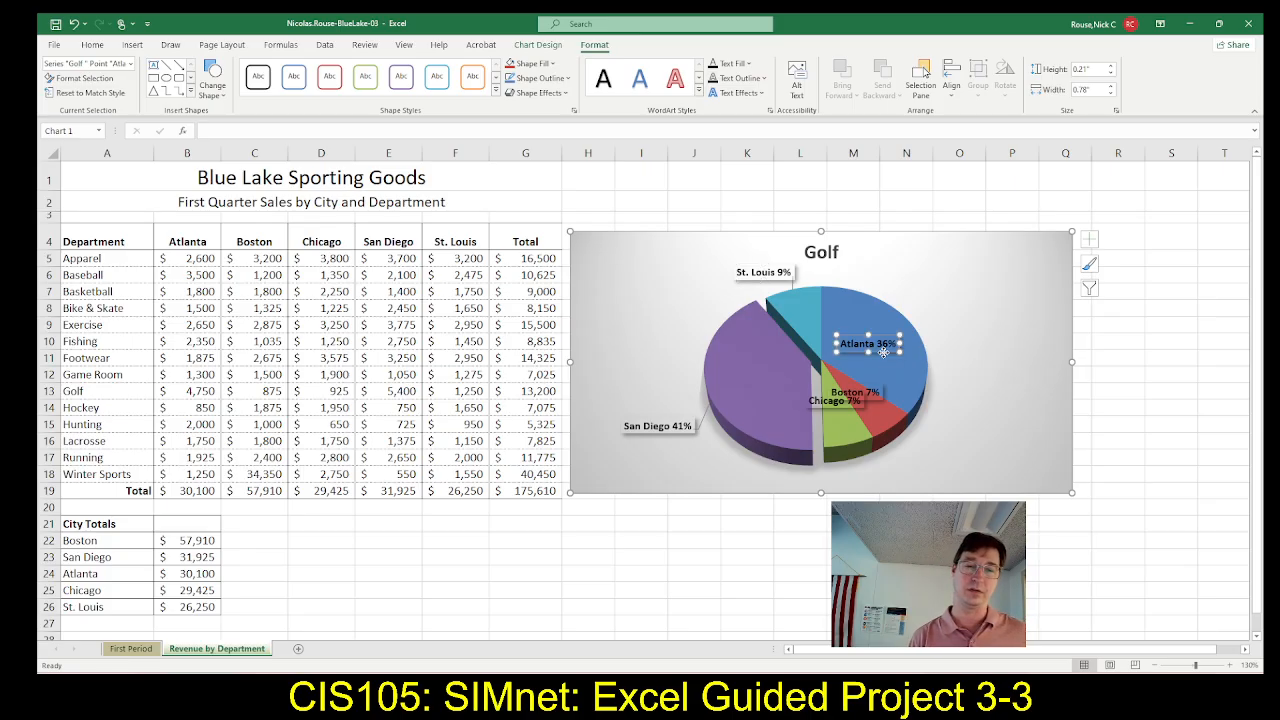
left_click_drag(884, 352, 980, 321)
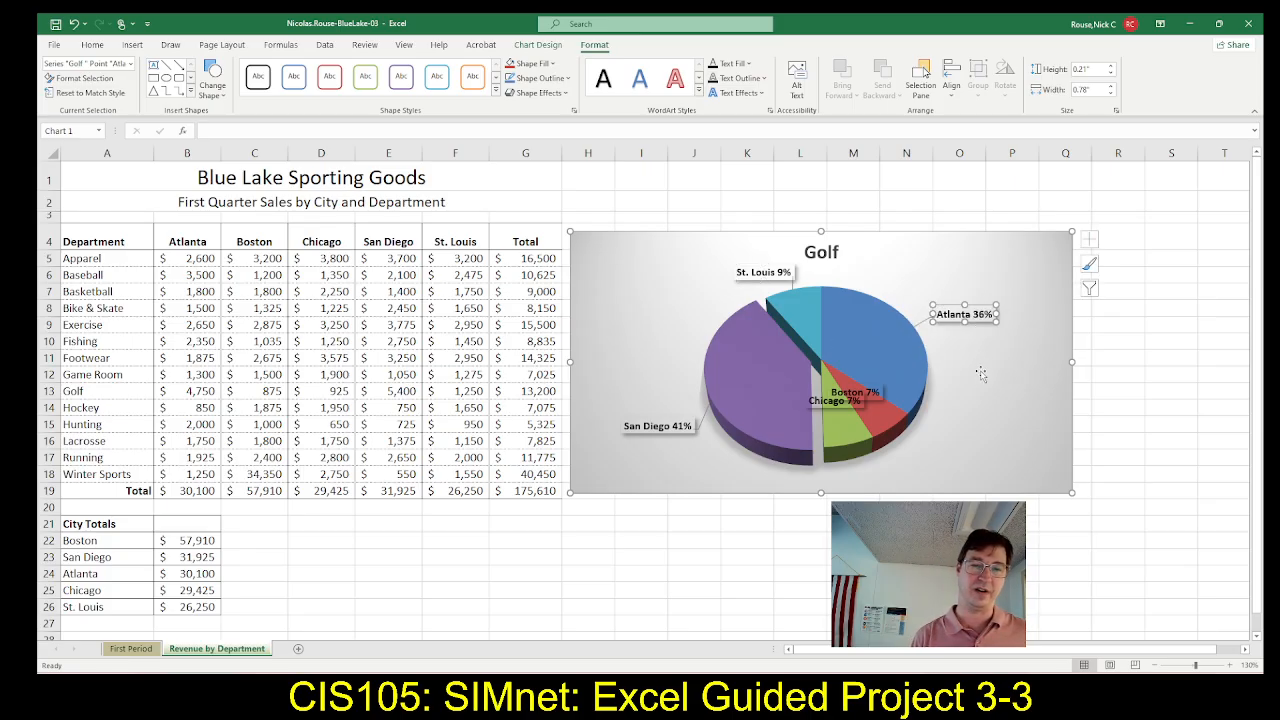
Move the Boston data label outside the pie's lower right edge and the Chicago data label below its slice, then select the chart area
left_click(875, 398)
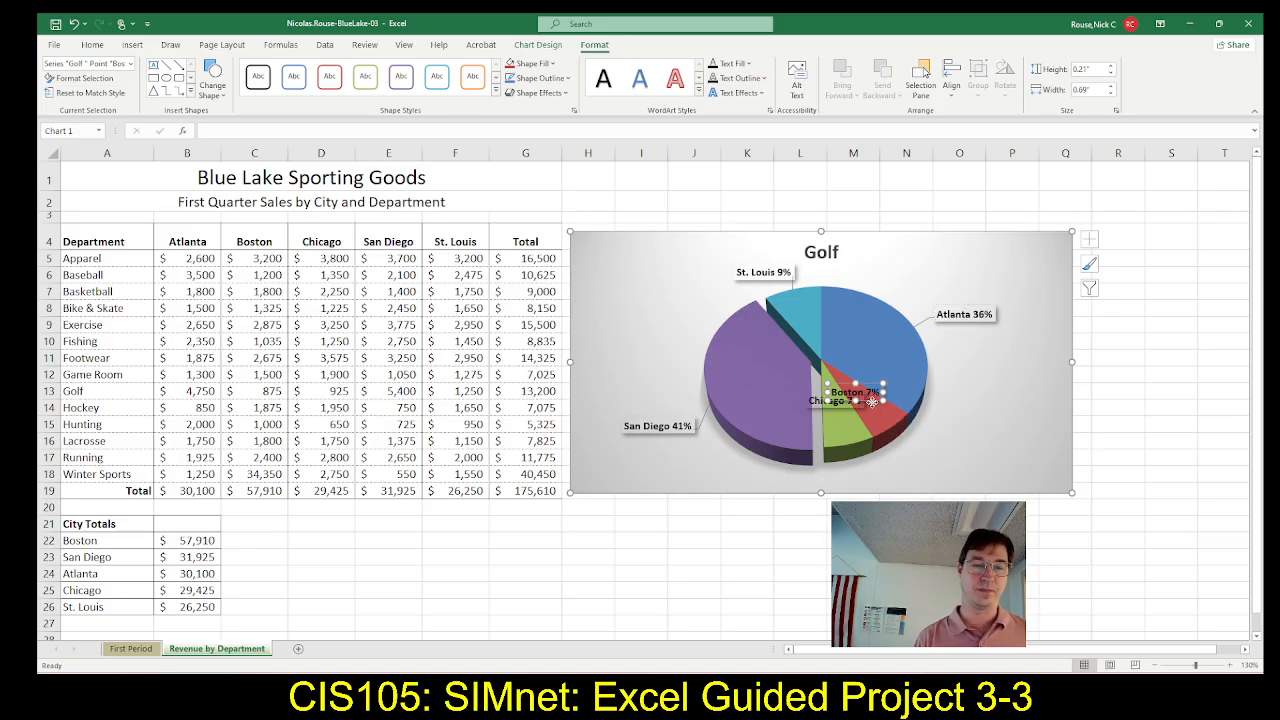
left_click_drag(875, 398, 953, 463)
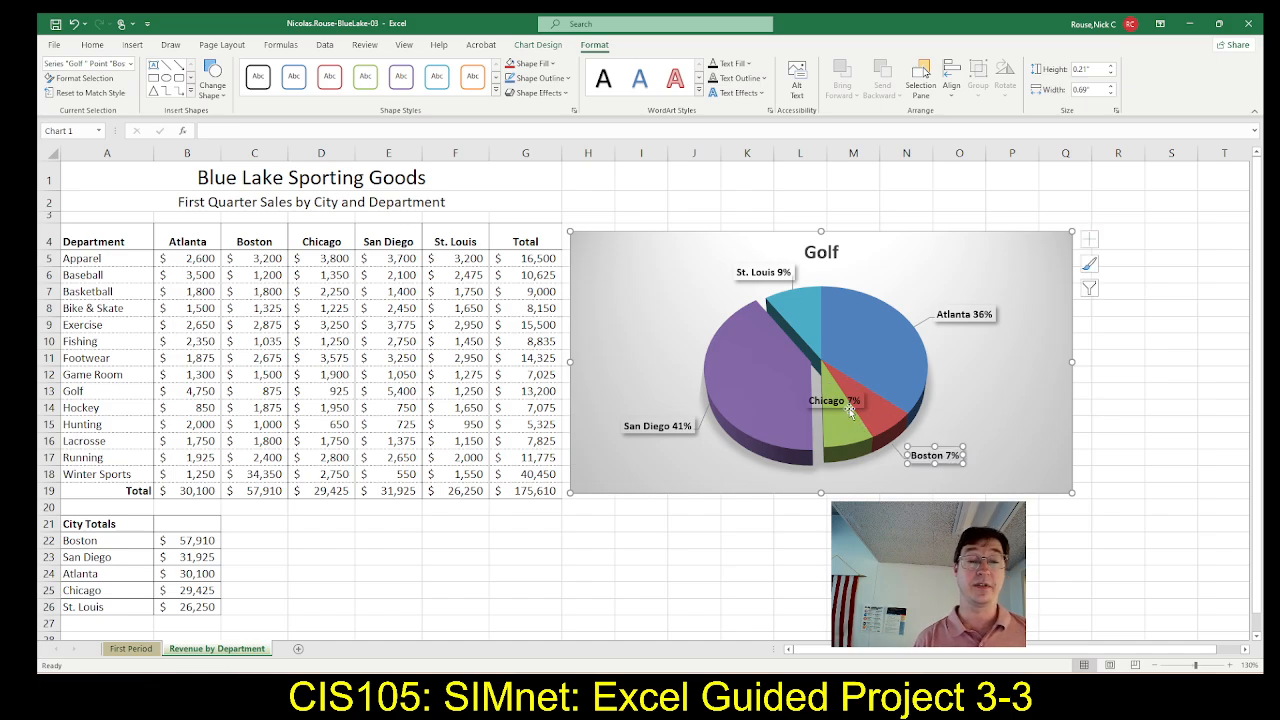
left_click(847, 404)
left_click_drag(847, 404, 888, 497)
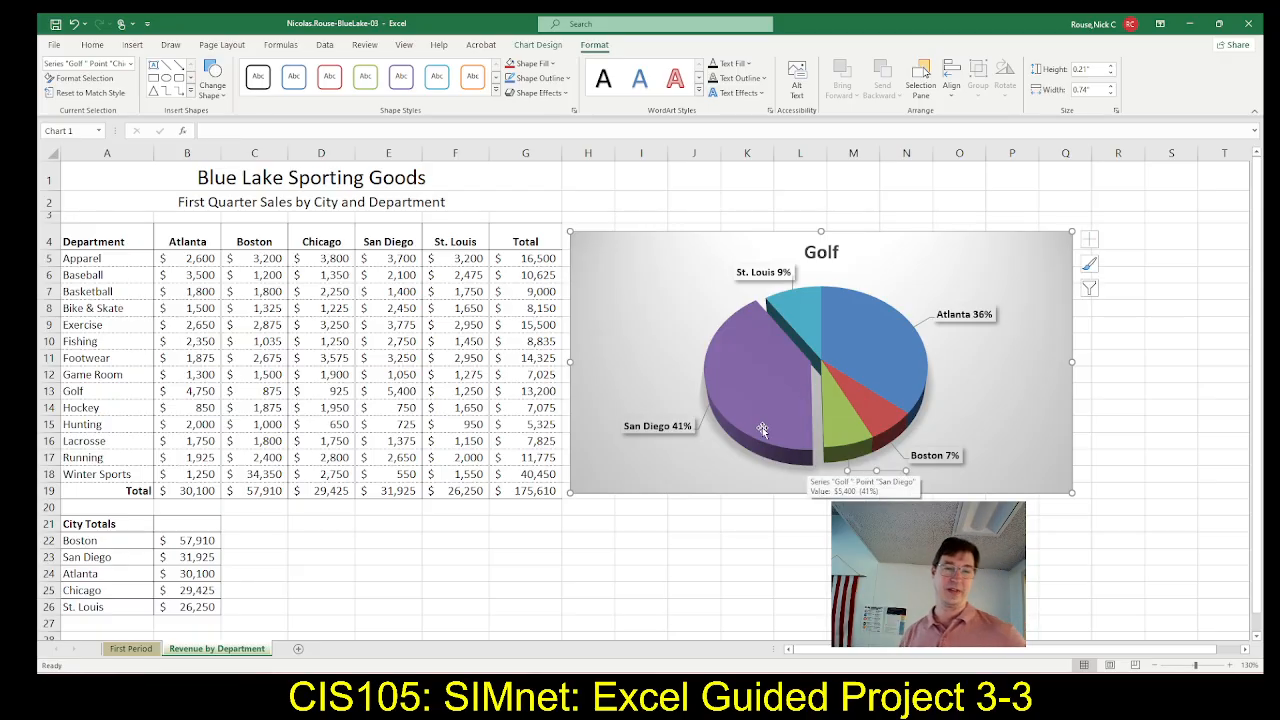
left_click(616, 250)
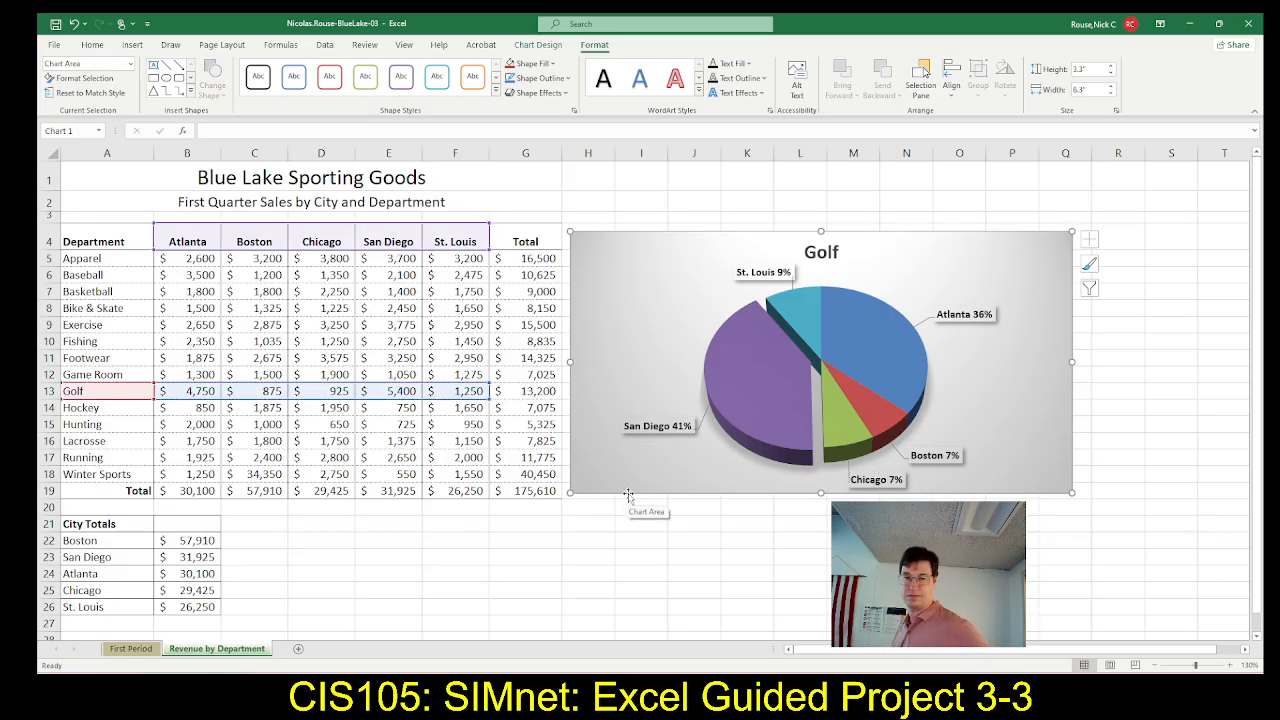
Compare the Golf chart's label positions with Figure 3-81 in SIMnet, and read steps 7h to 8 on the clustered bar chart
key("alt+Tab")
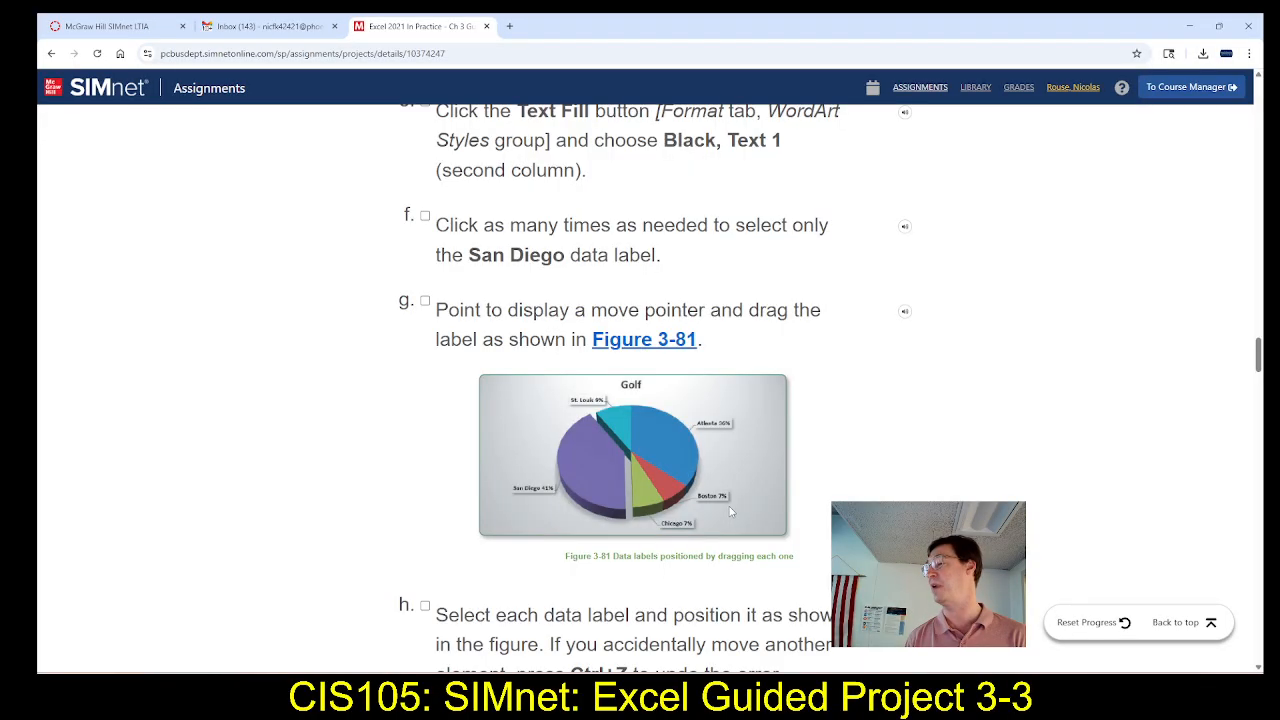
key("alt+Tab")
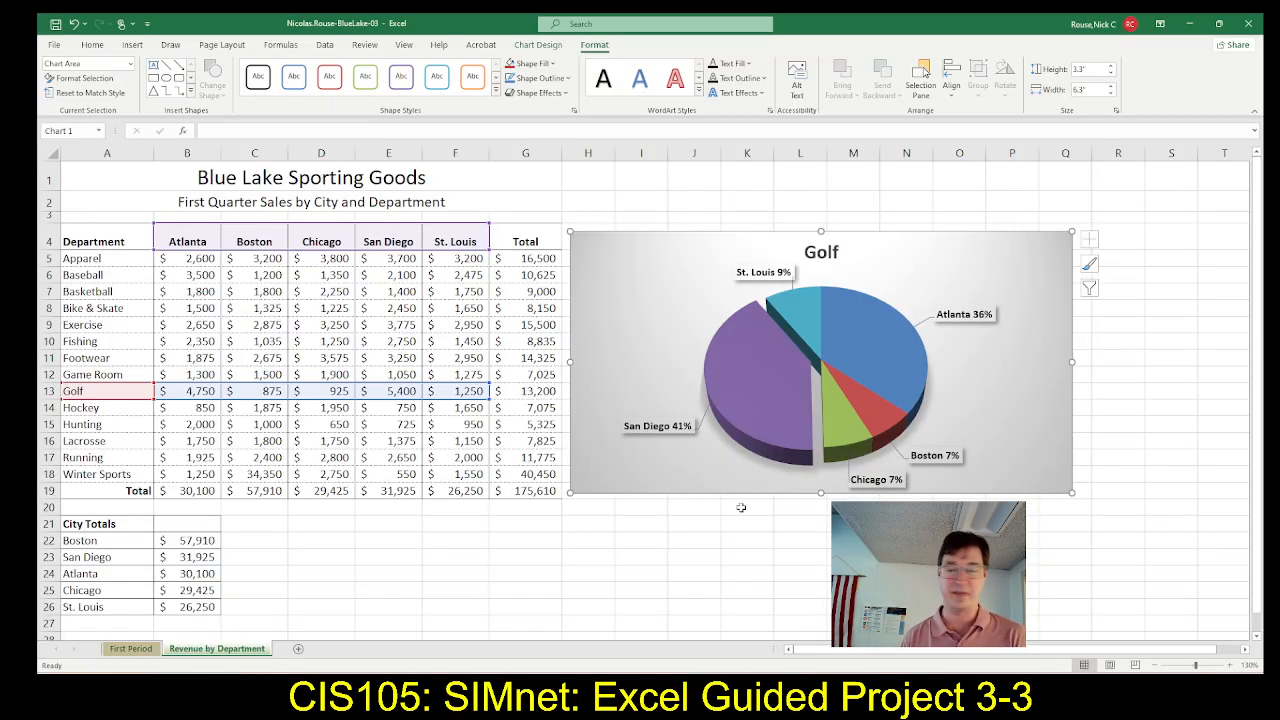
key("alt+Tab")
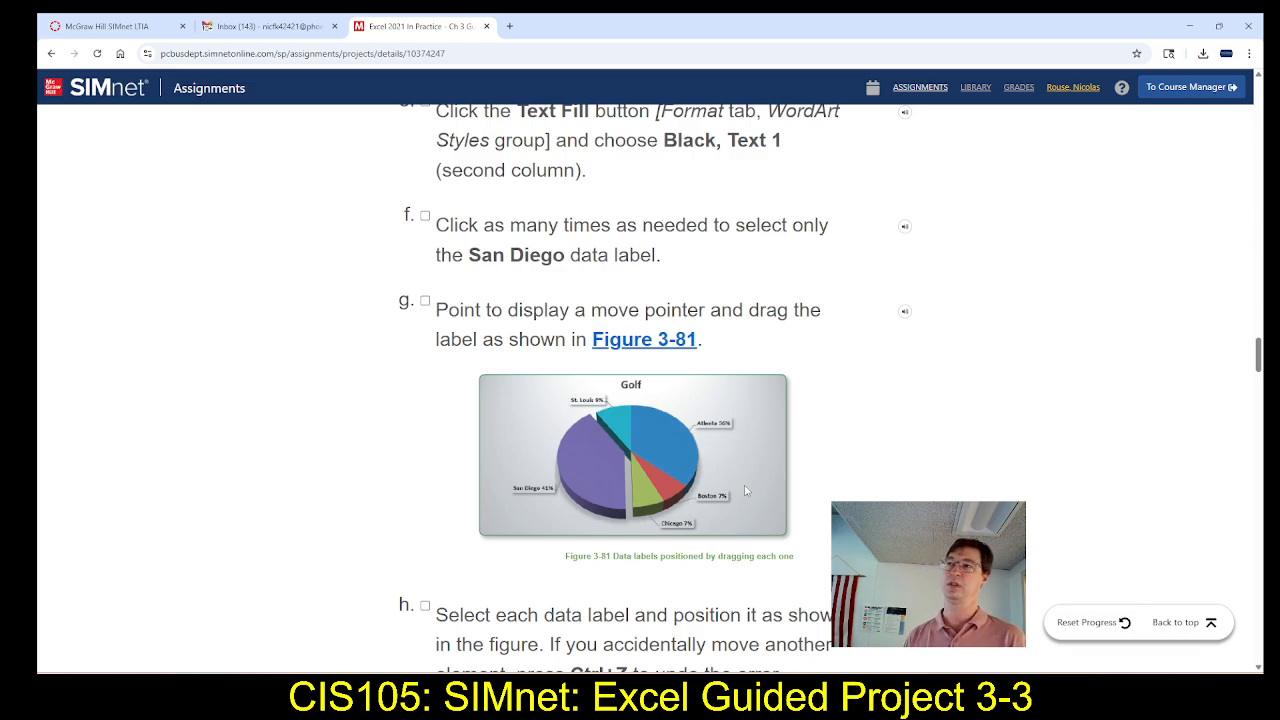
key("alt+Tab")
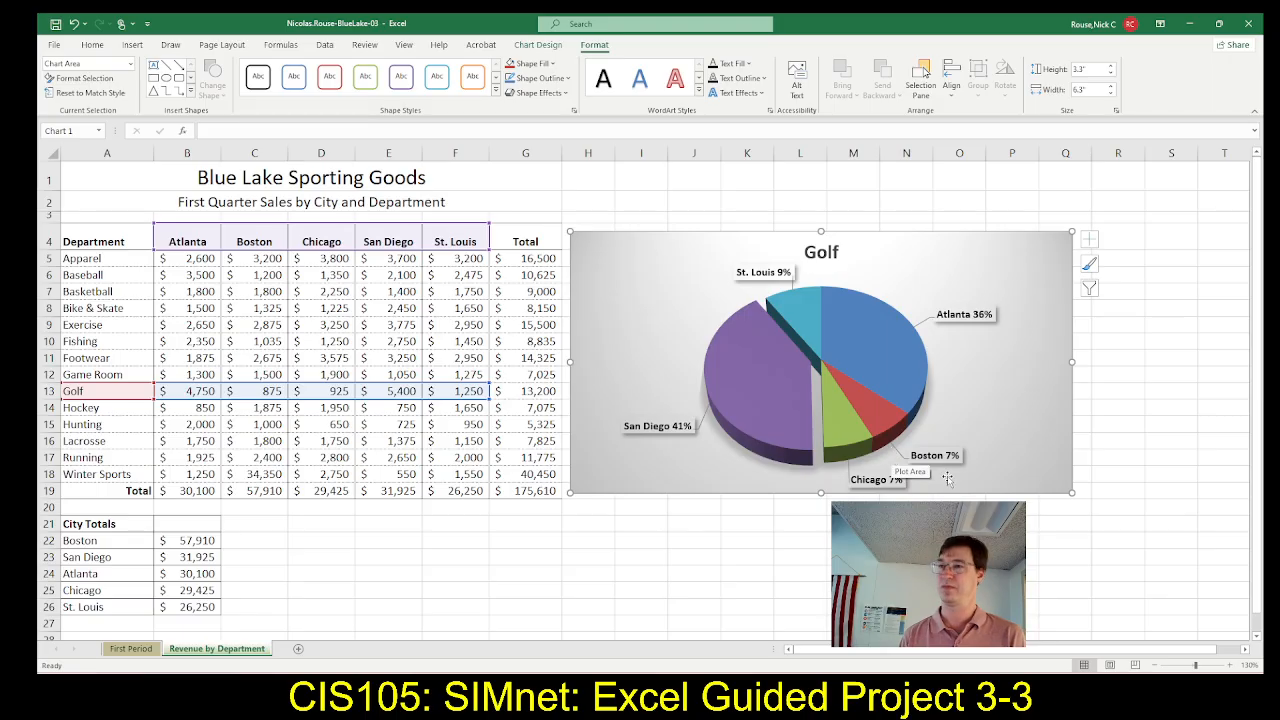
key("alt+Tab")
key("alt+Tab")
key("alt+Tab")
key("alt+Tab")
key("alt+Tab")
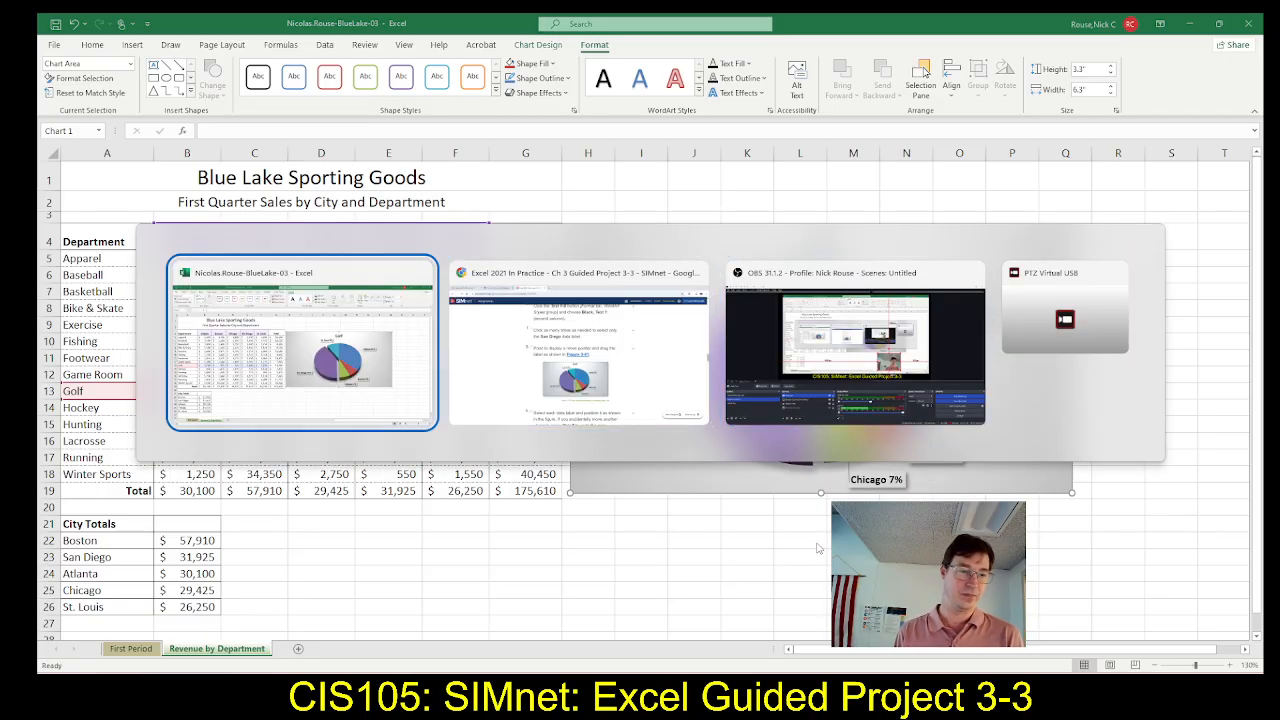
scroll(741, 544, "down", 3)
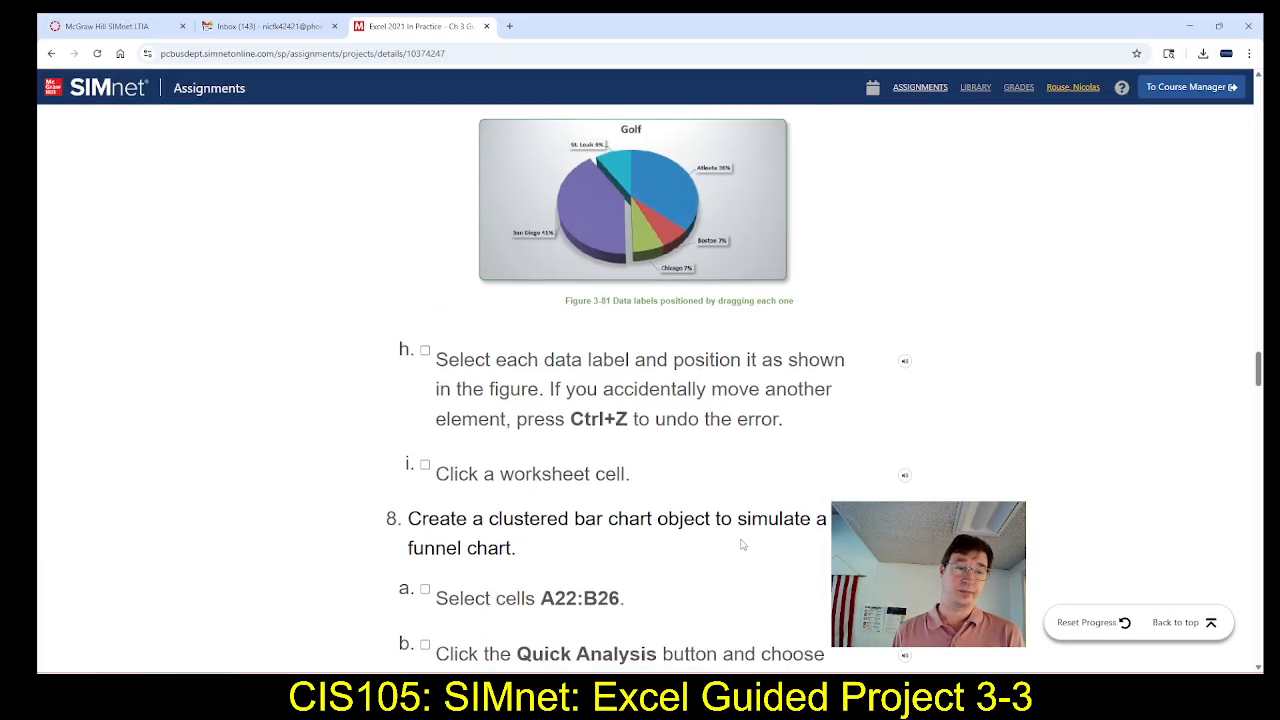
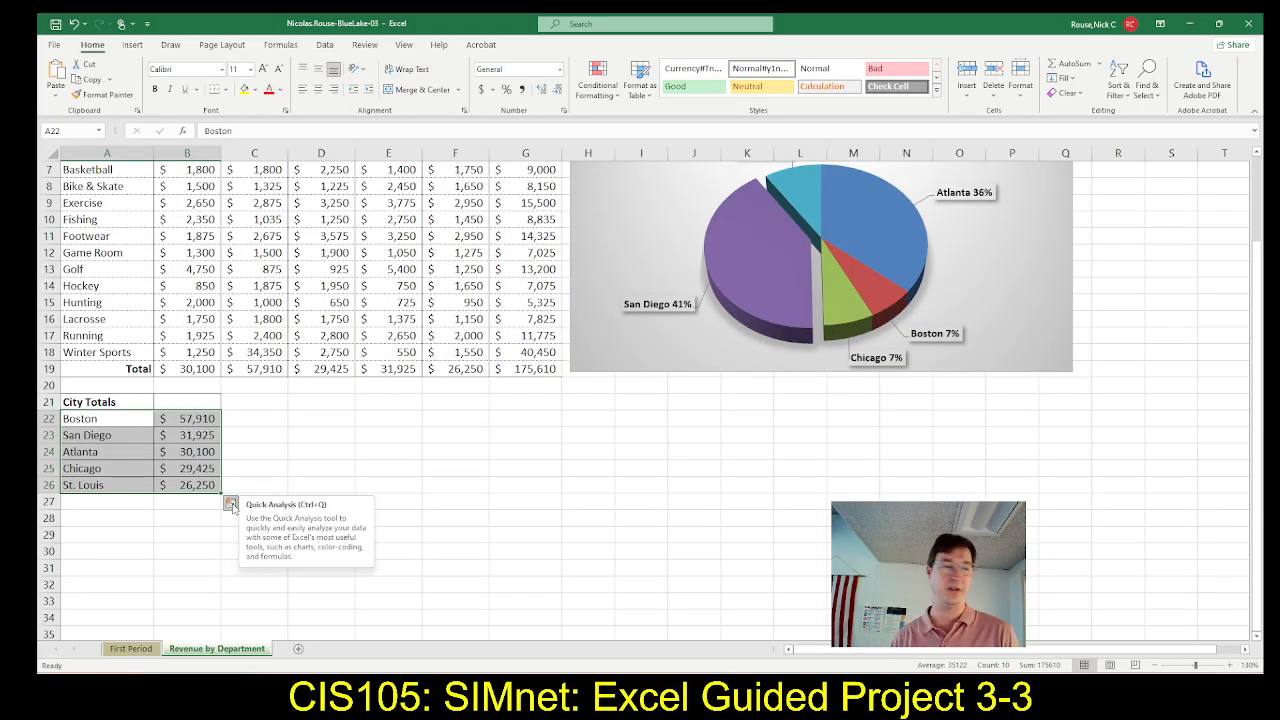
Create a clustered bar chart from the city totals in A22:B26 using Quick Analysis
left_click(311, 432)
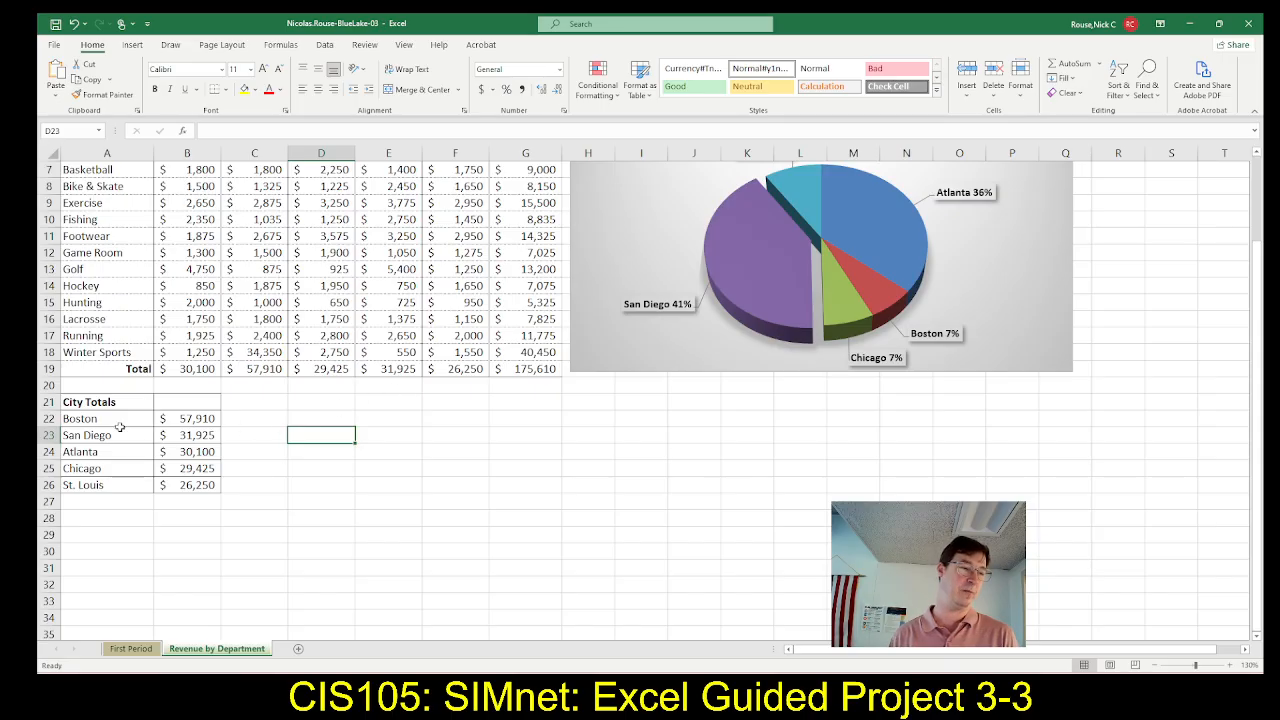
left_click_drag(99, 418, 185, 485)
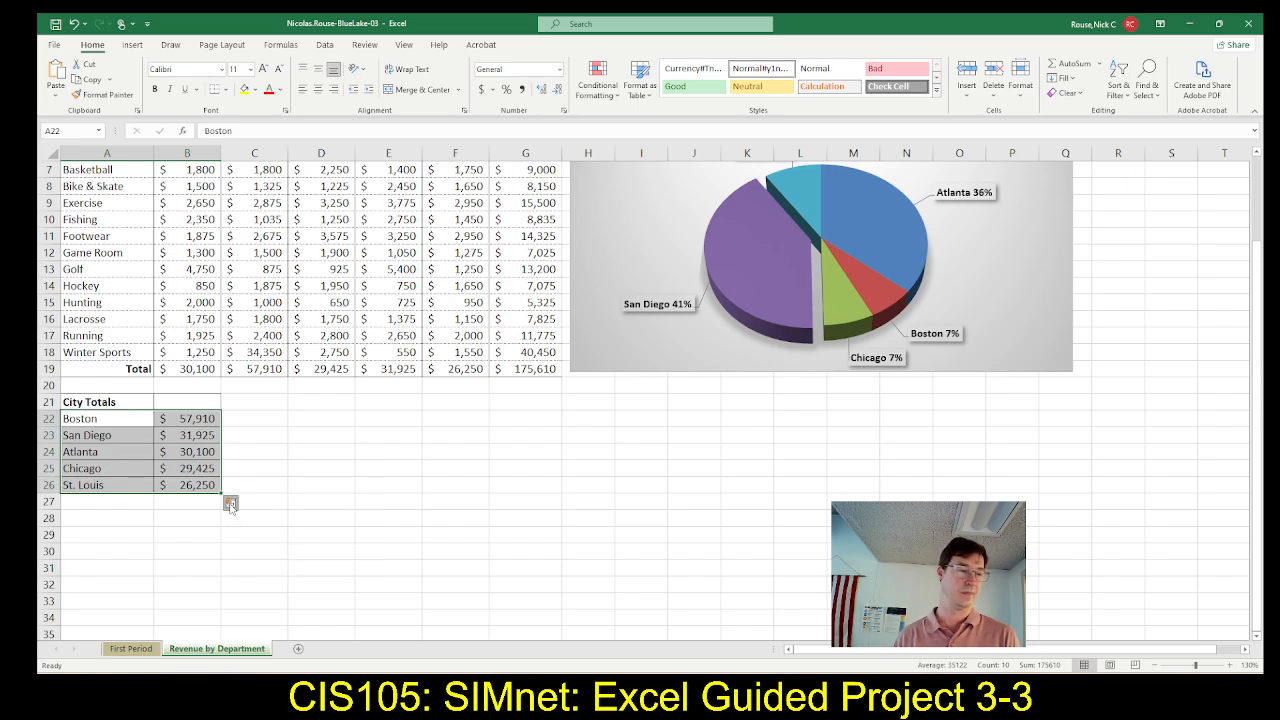
left_click(230, 504)
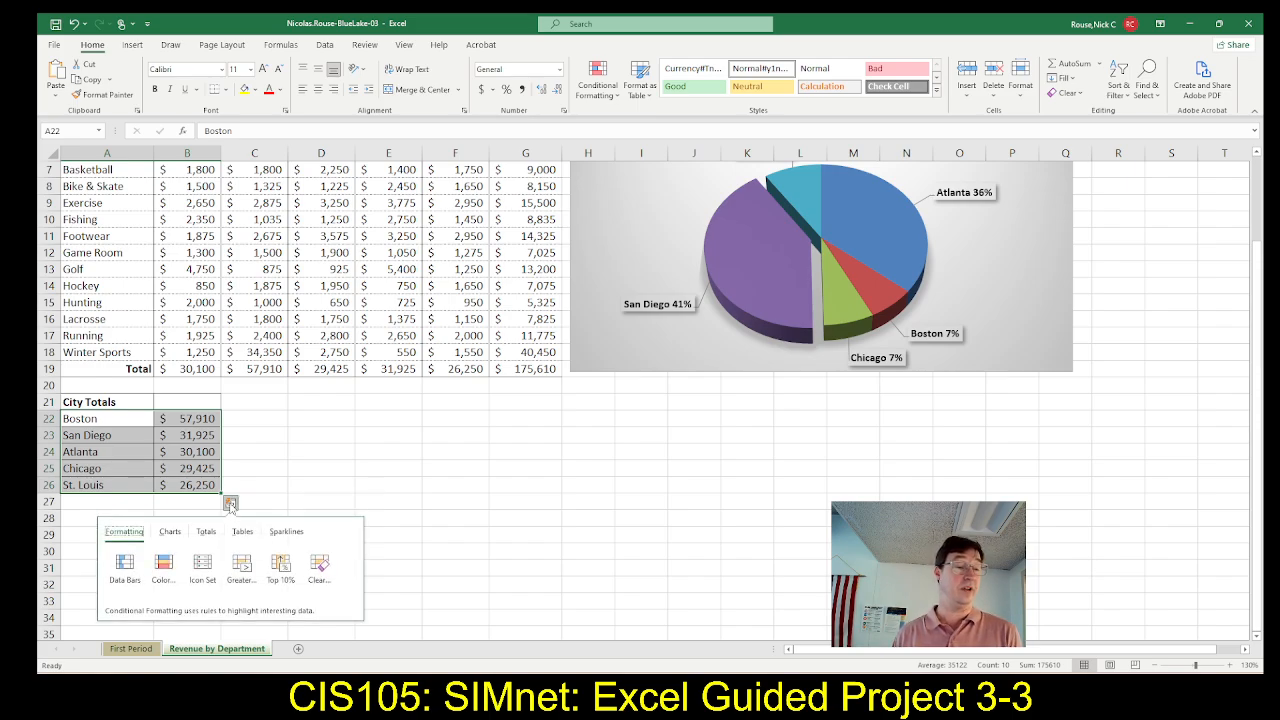
left_click(172, 535)
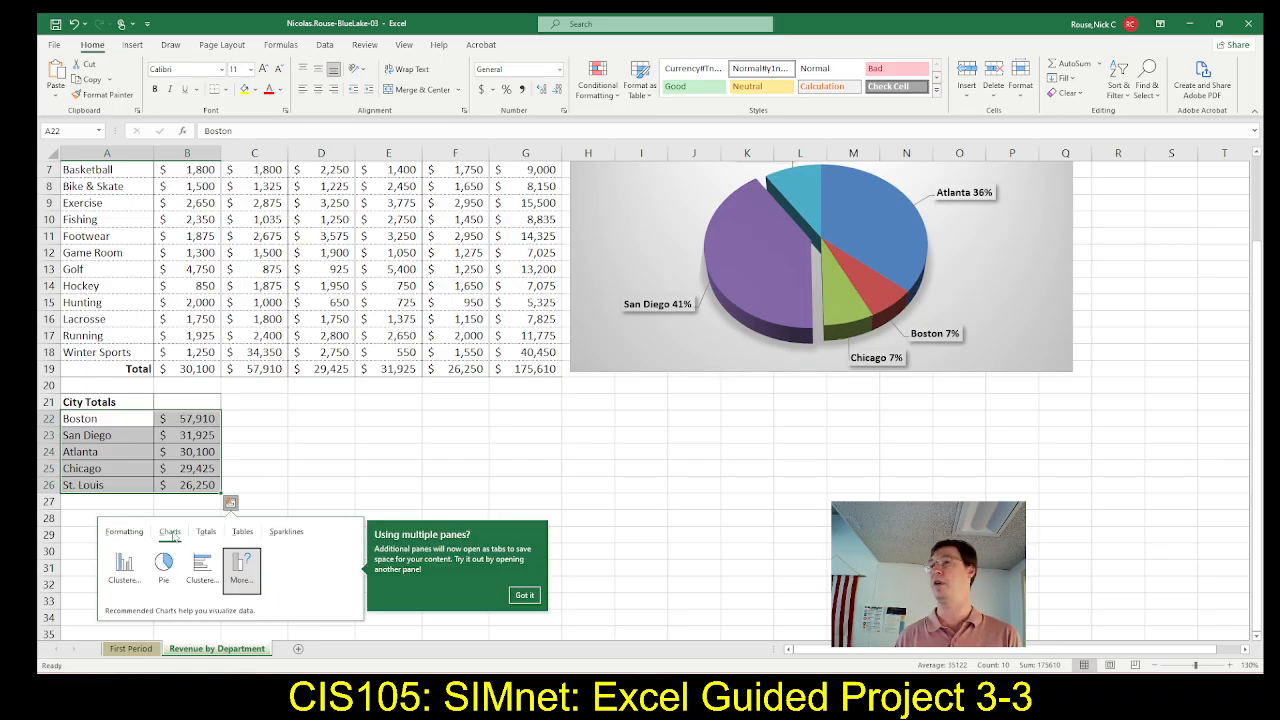
left_click(203, 580)
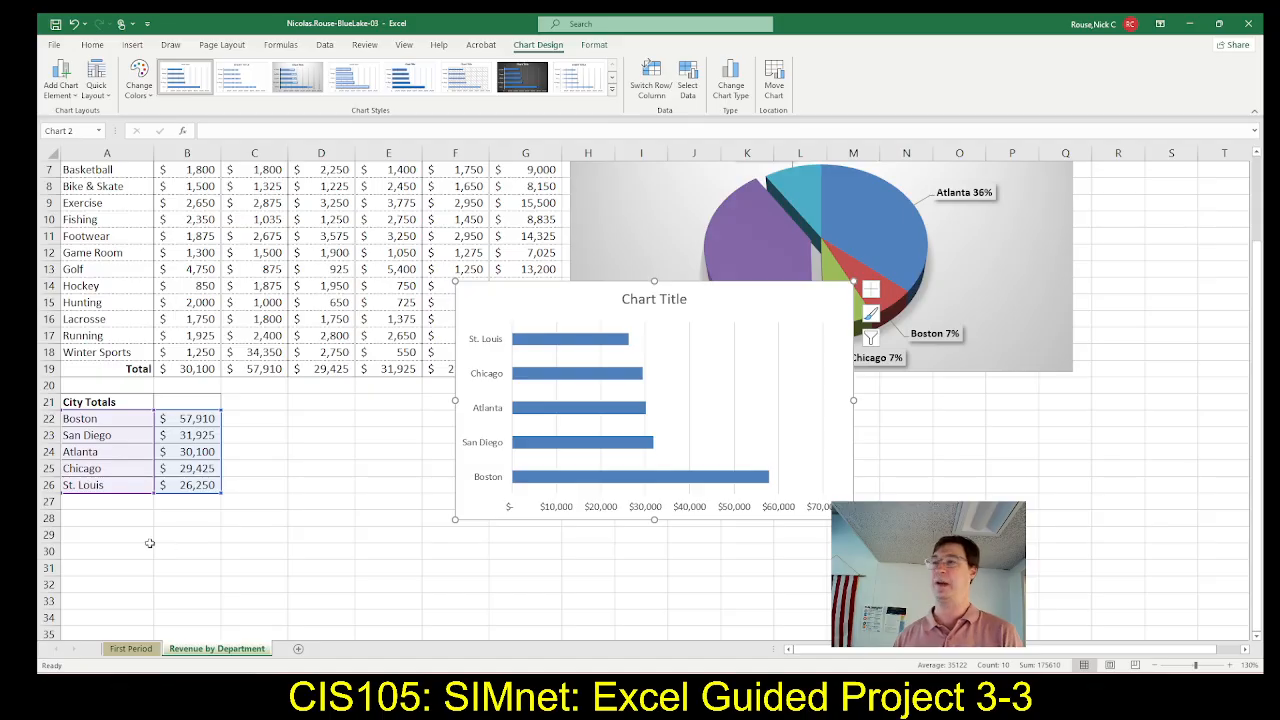
Compare the chart with Figure 3-82 and read step 9 in SIMnet, then move the bar chart in Excel to start at cell C21
key("alt+Tab")
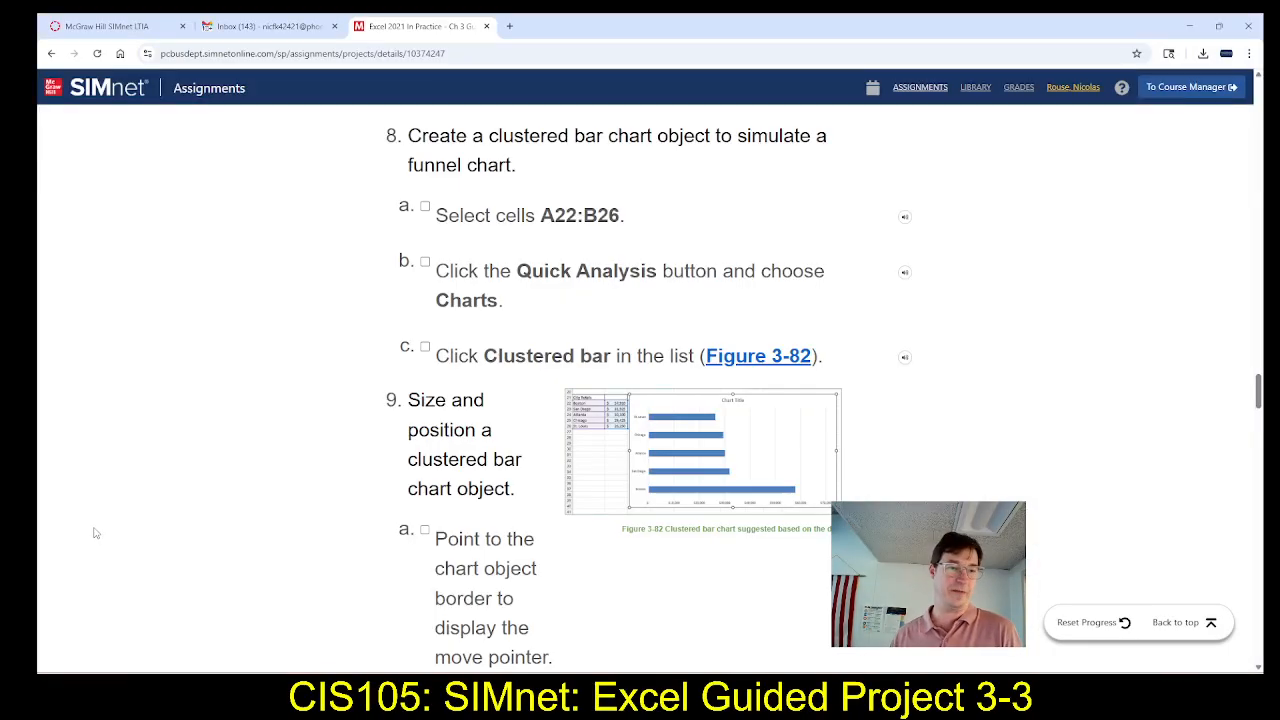
key("alt+Tab")
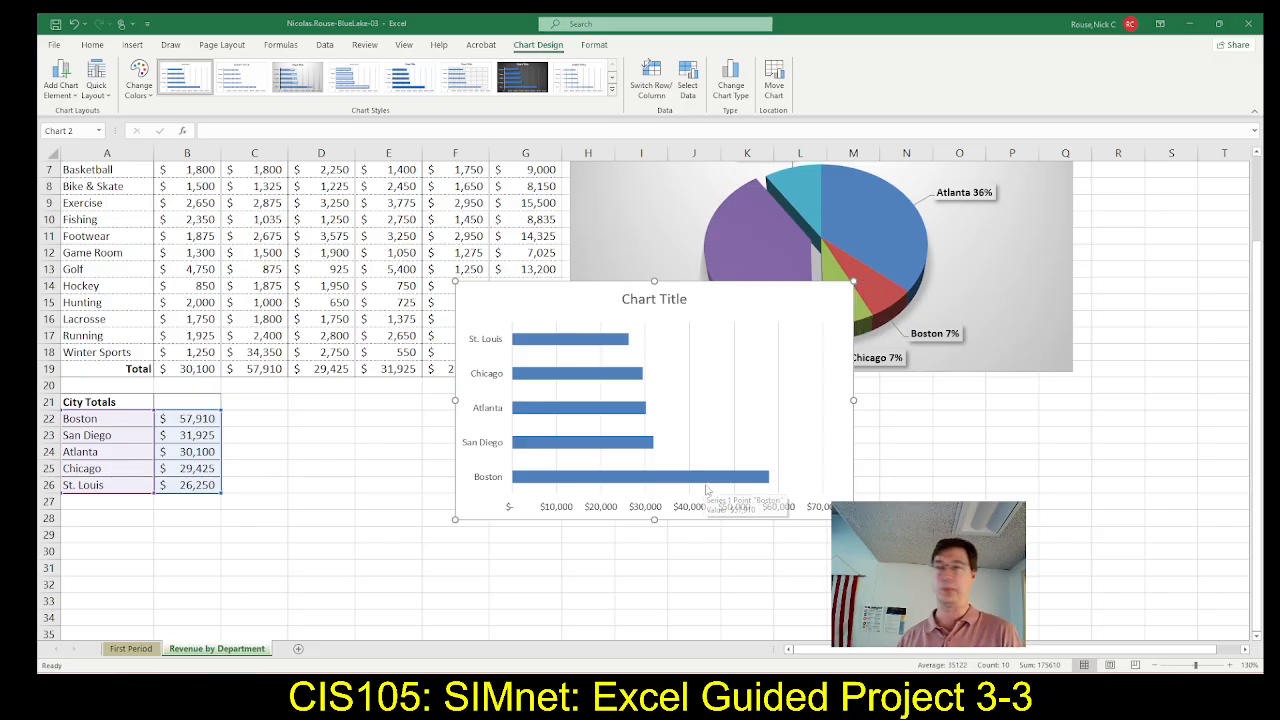
key("alt+Tab")
scroll(525, 528, "down", 2)
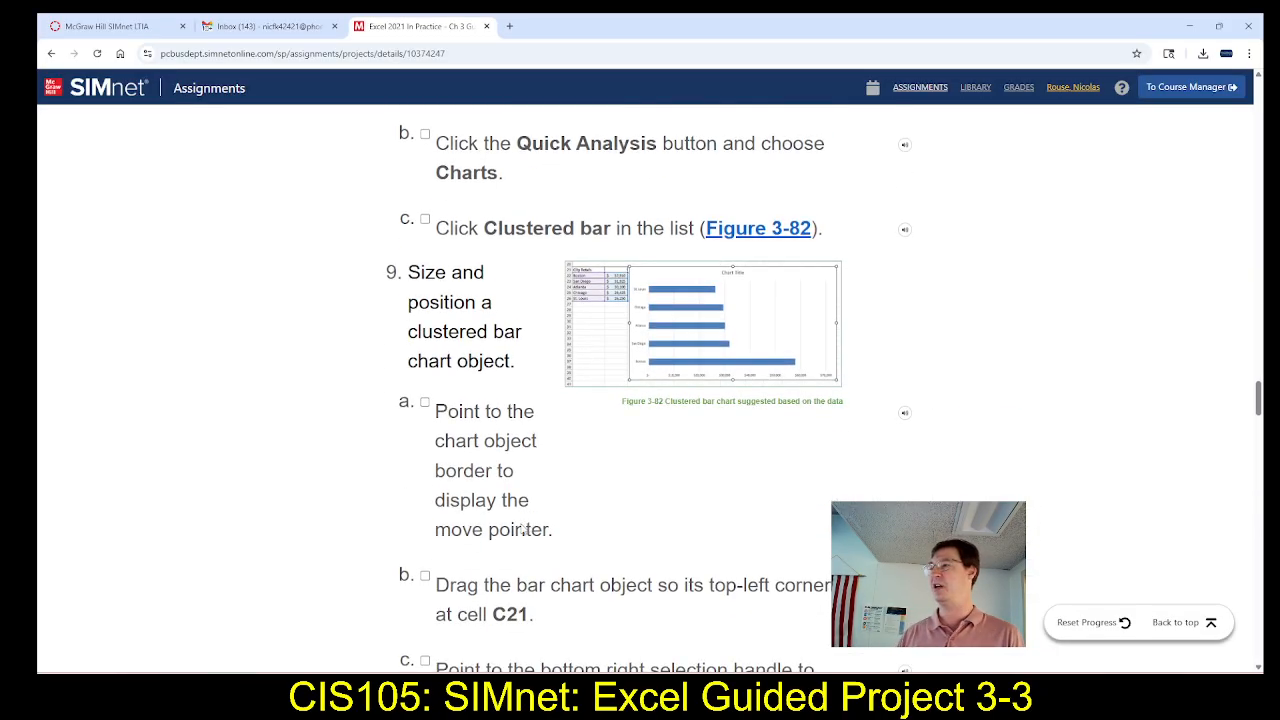
scroll(525, 528, "down", 2)
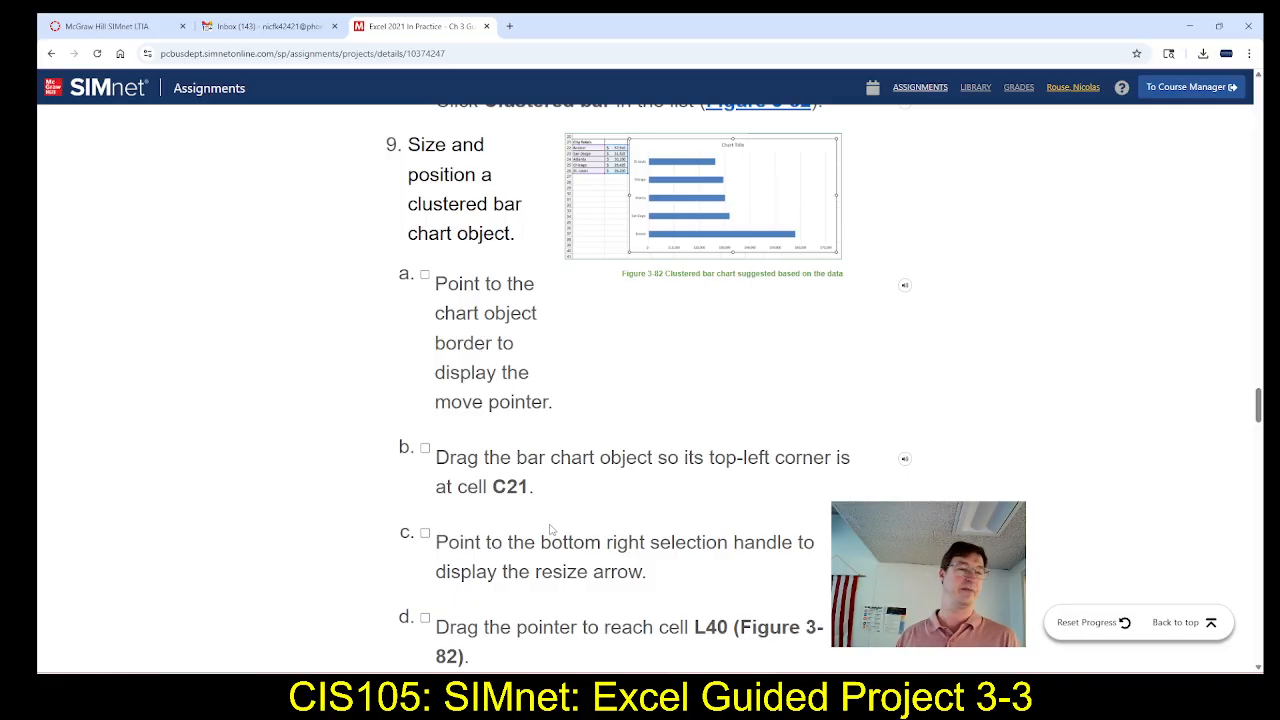
scroll(550, 530, "down", 2)
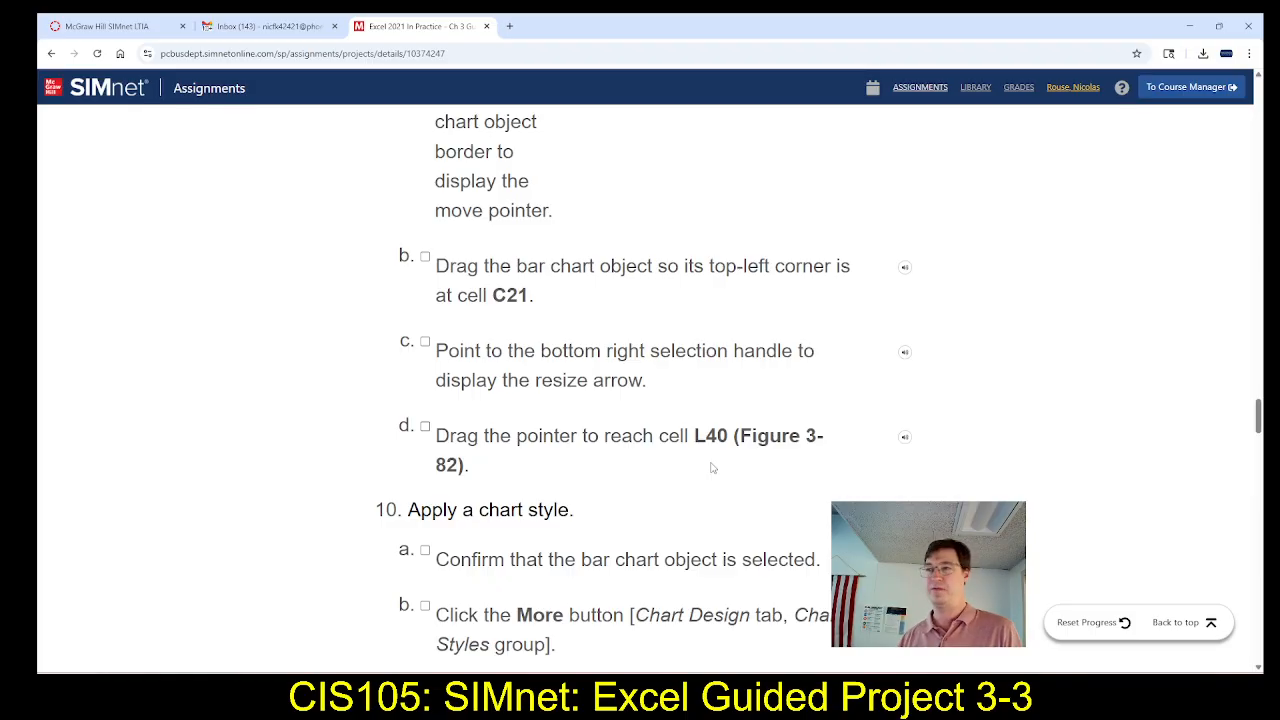
key("alt+Tab")
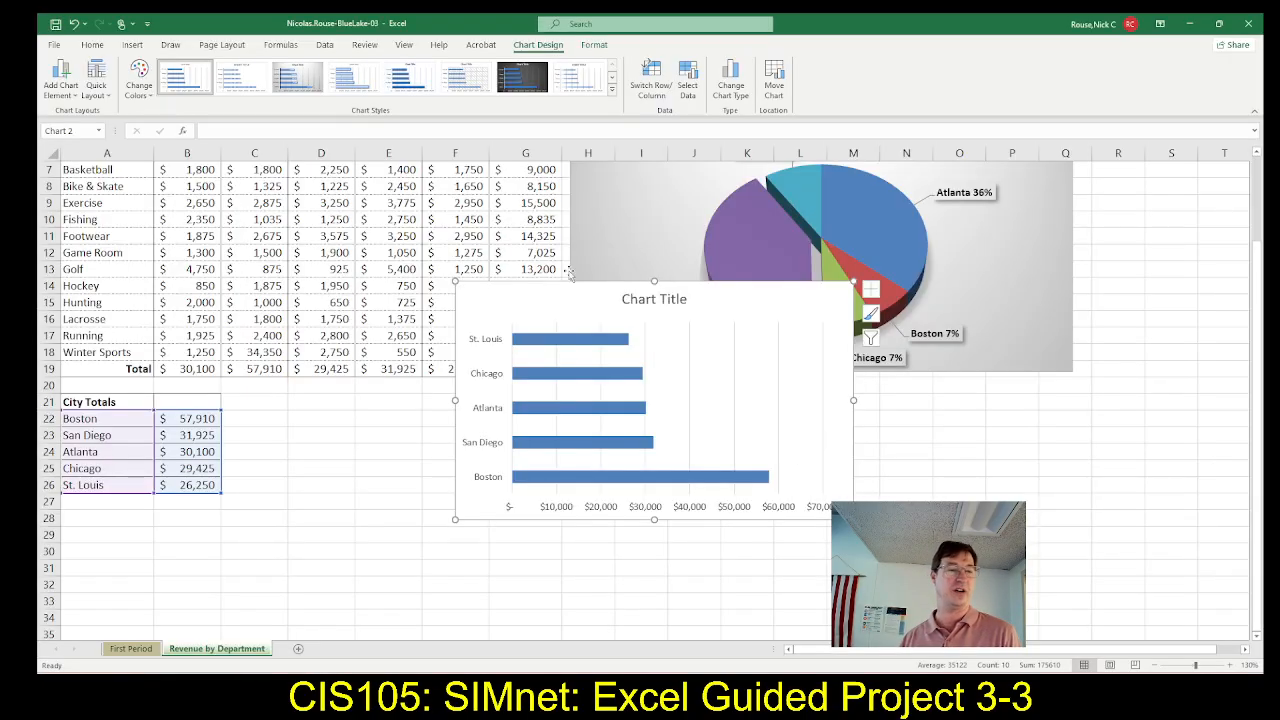
left_click_drag(477, 294, 254, 410)
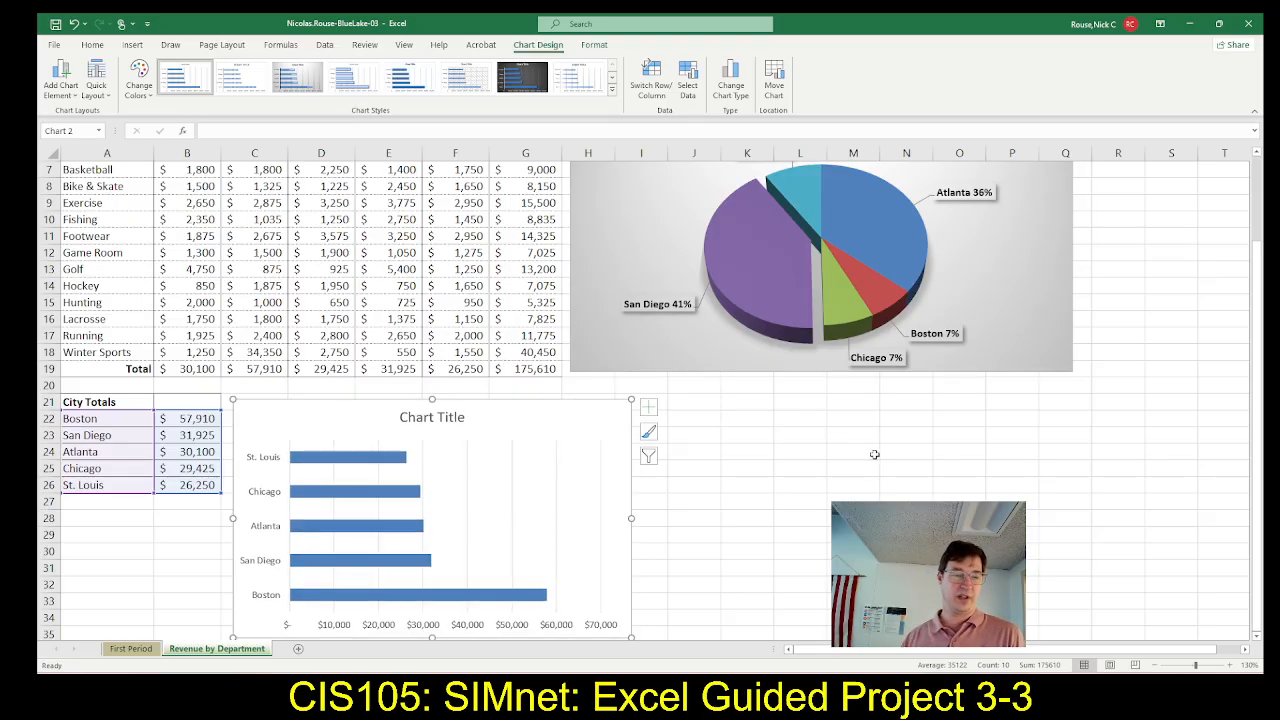
Resize the bar chart from its lower right corner so that it reaches cell L40
scroll(874, 453, "down", 2)
scroll(879, 454, "down", 1)
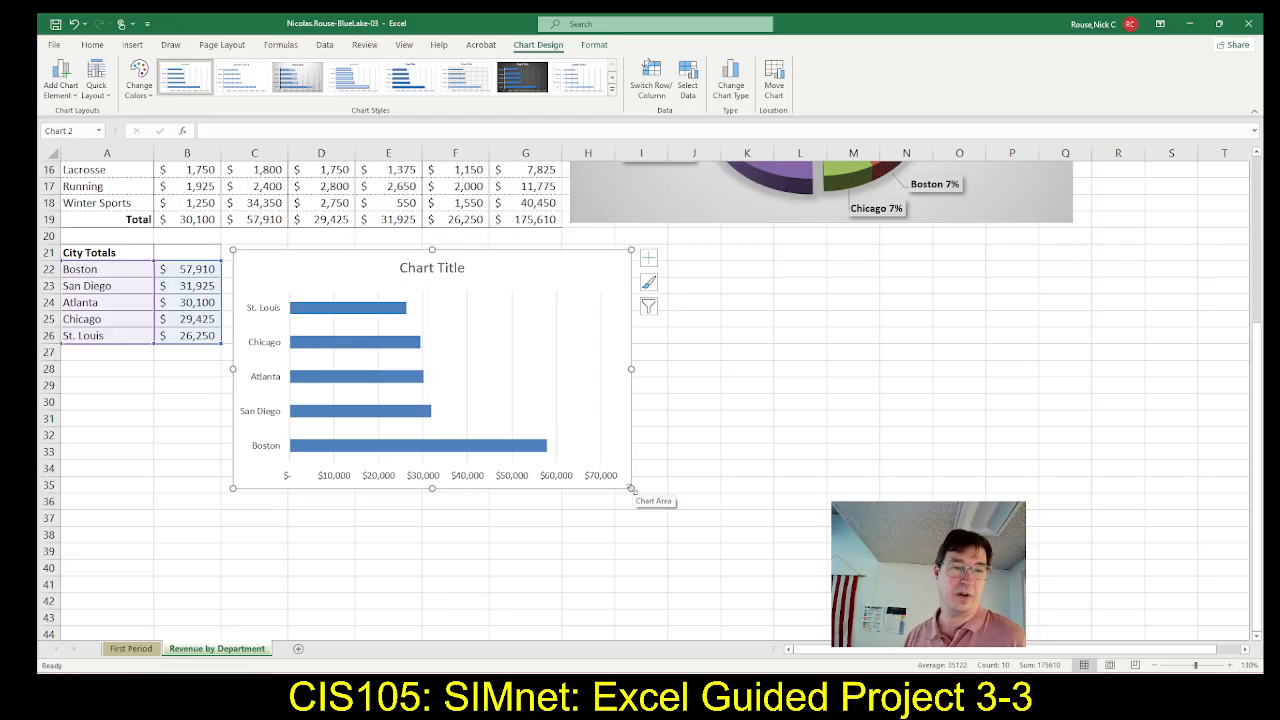
left_click_drag(631, 488, 812, 569)
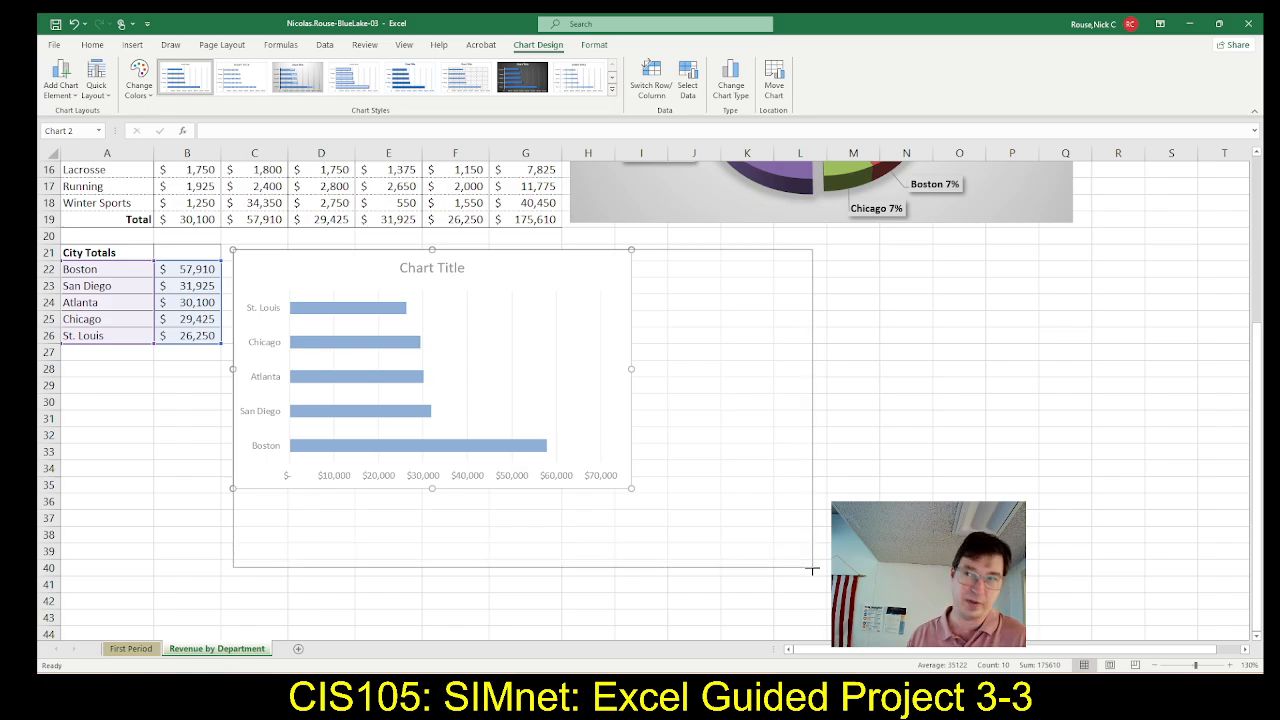
left_click_drag(812, 569, 812, 569)
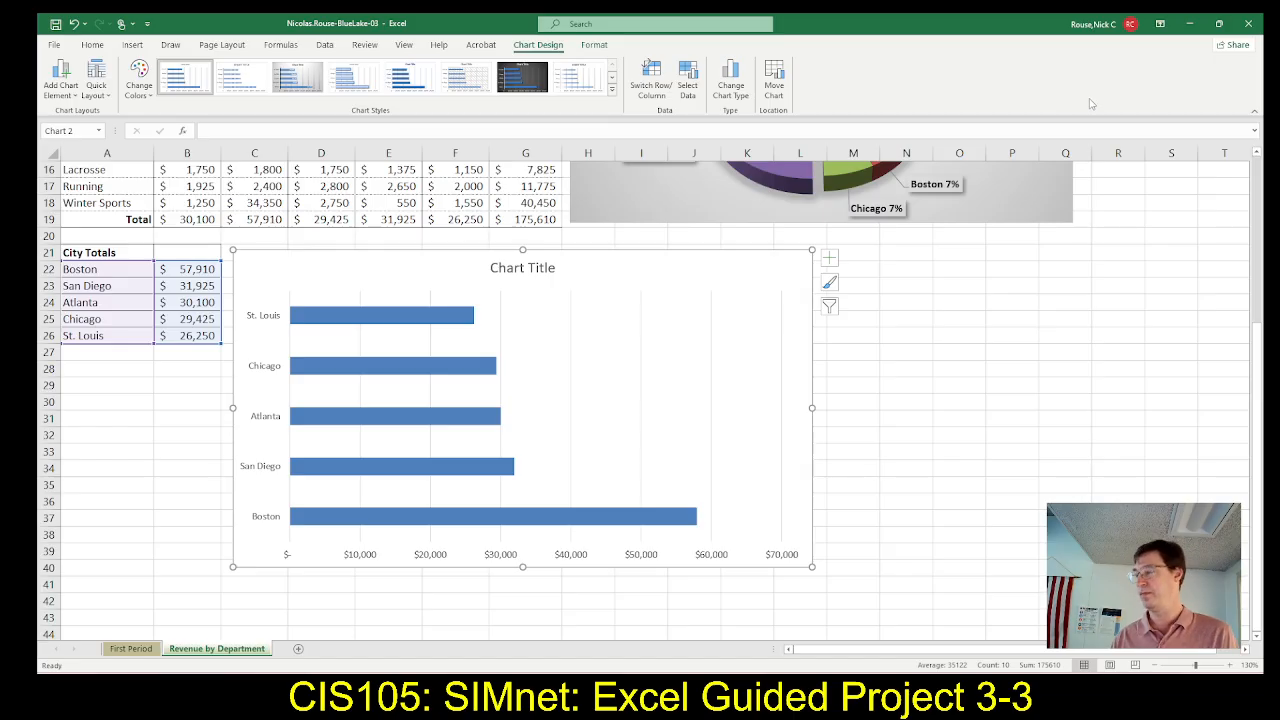
Check step 10 in SIMnet, then switch to Excel and apply chart Style 3 to the bar chart
key("alt+Tab")
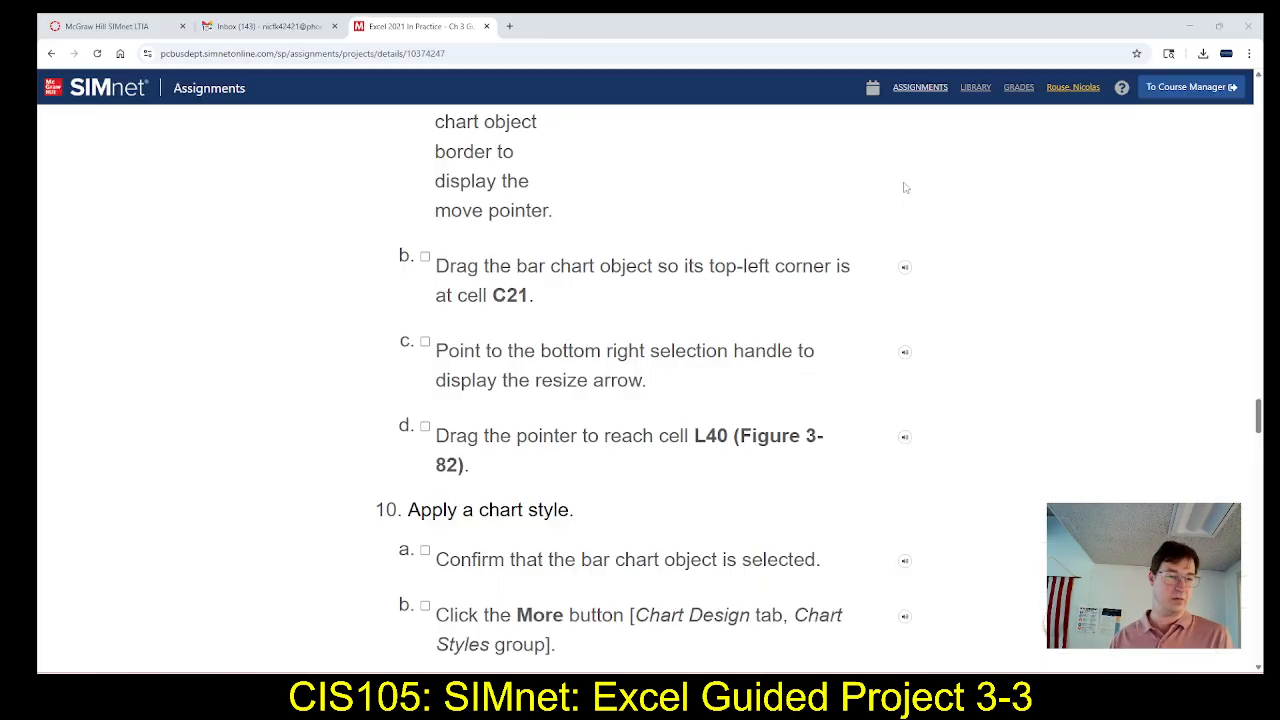
scroll(645, 347, "down", 3)
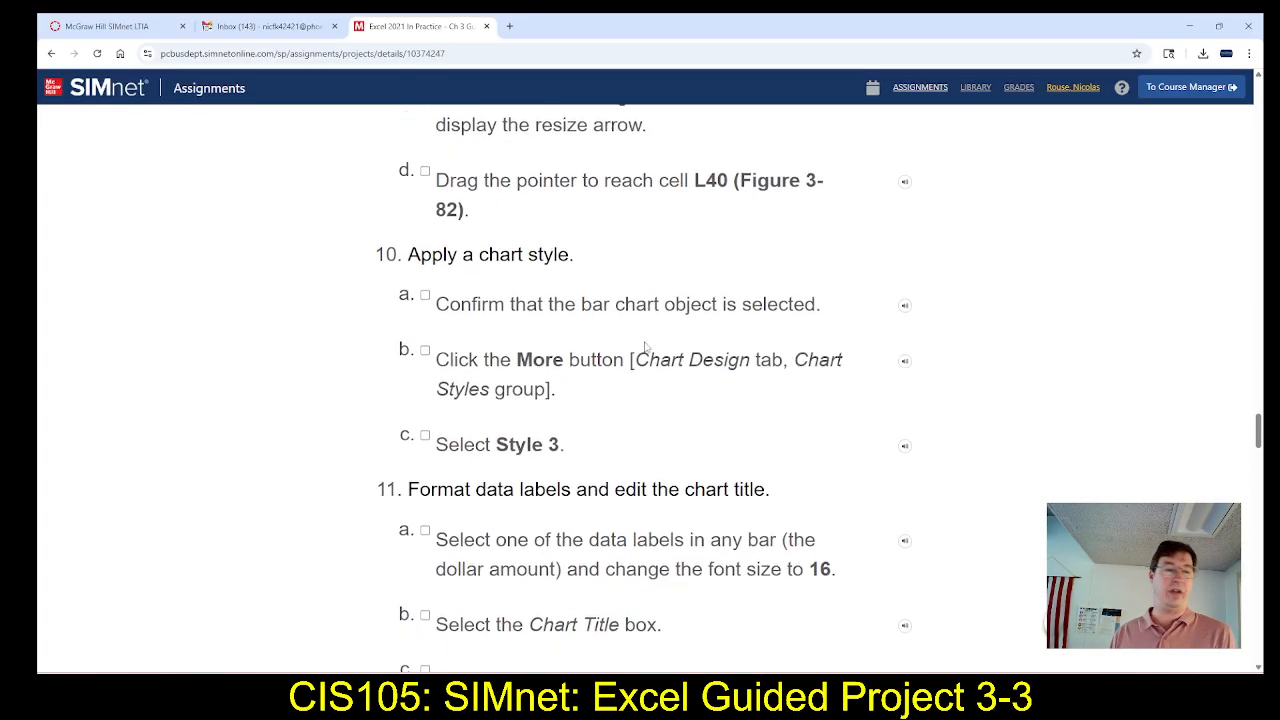
scroll(645, 347, "down", 1)
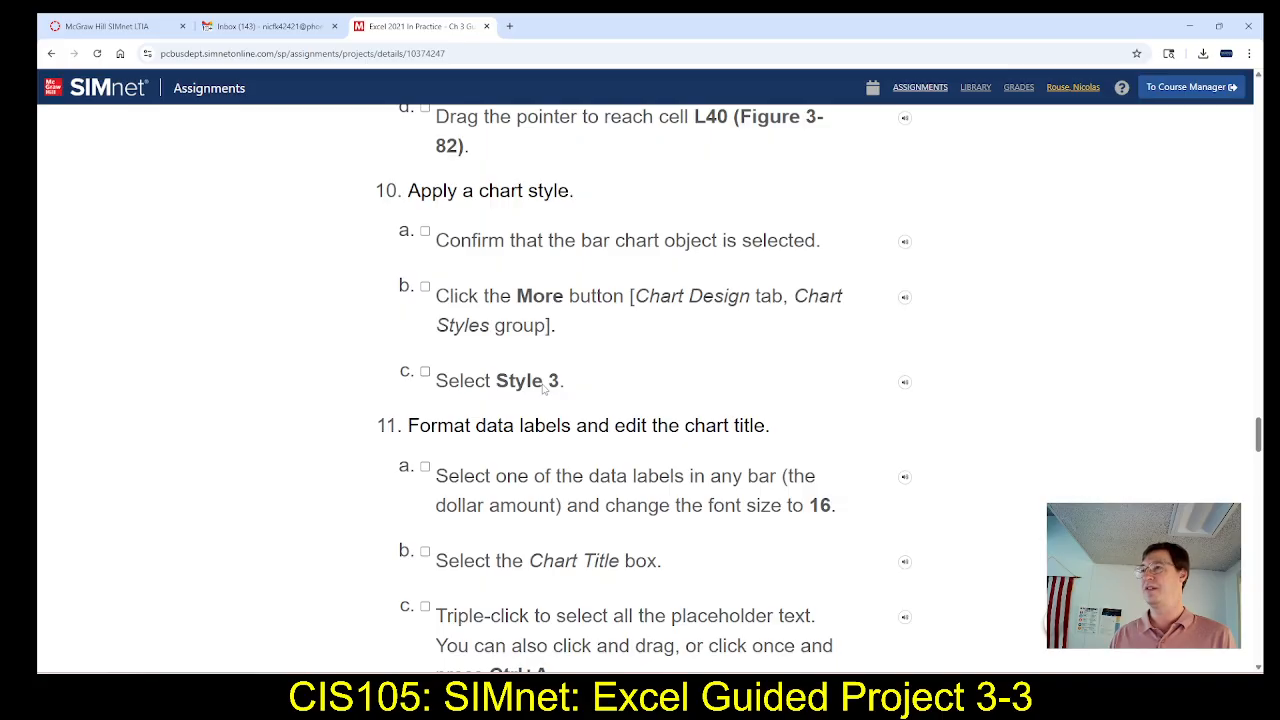
key("alt+Tab")
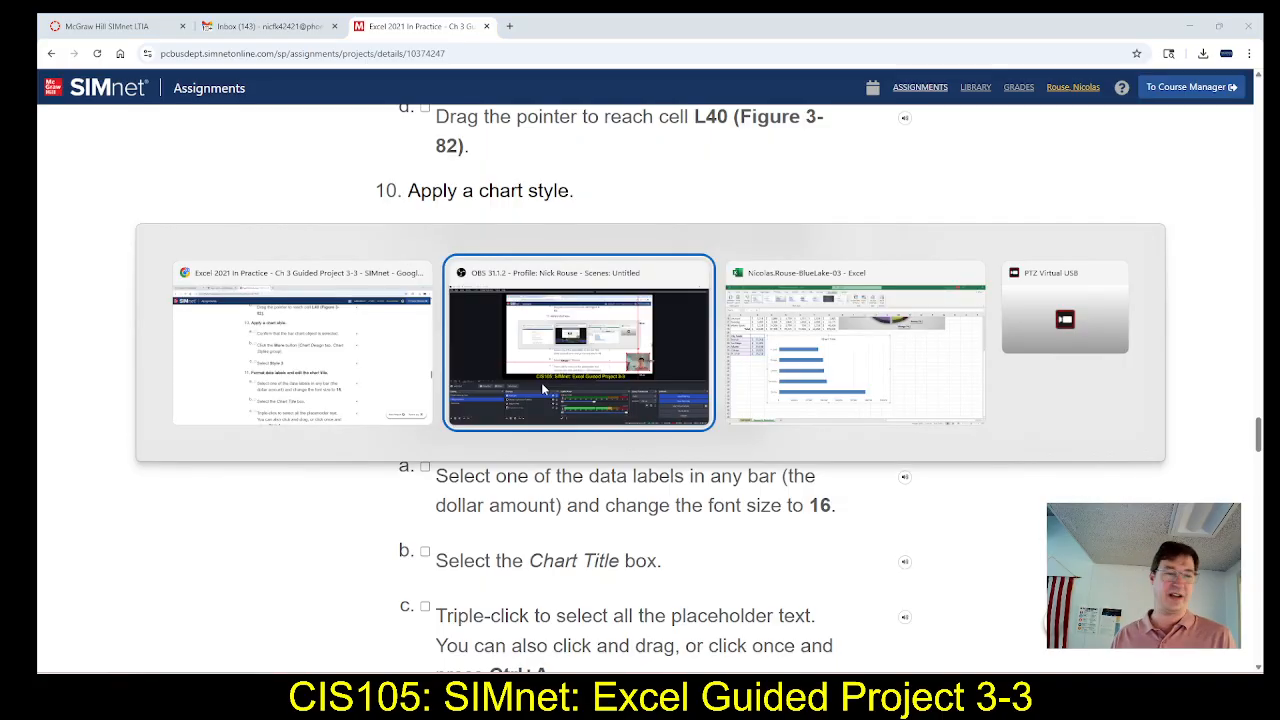
key("alt+Tab")
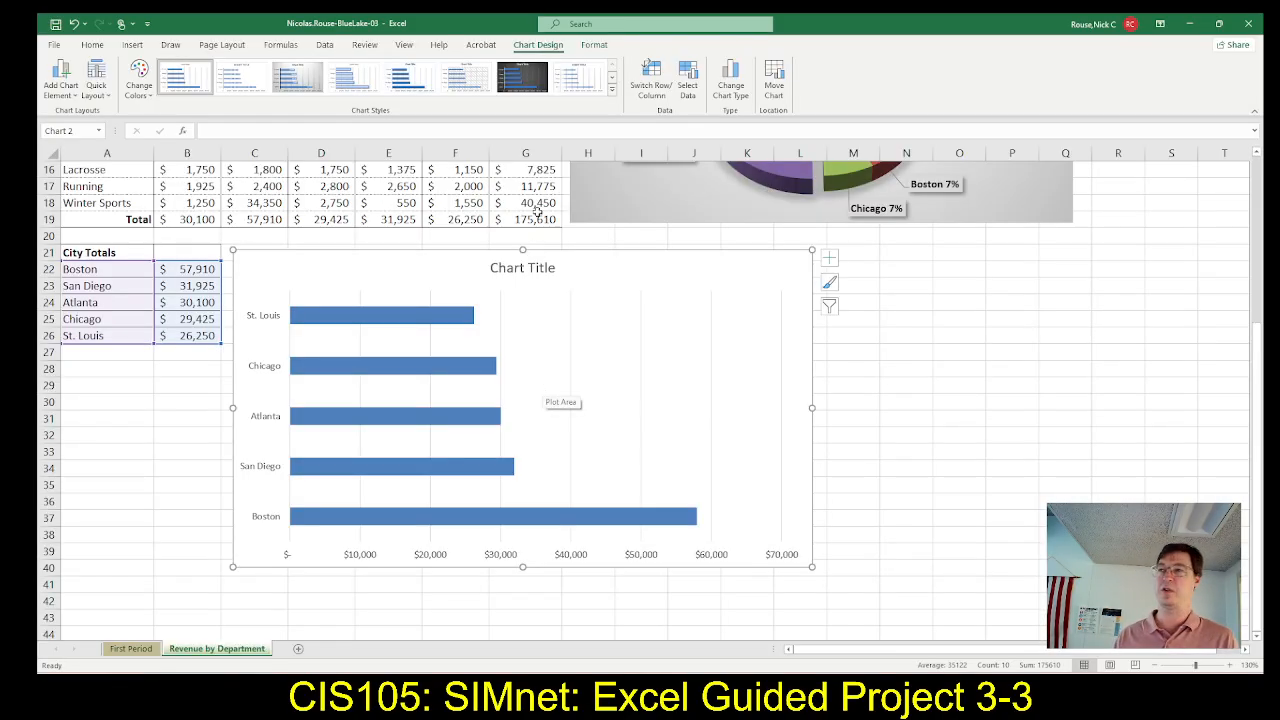
left_click(296, 80)
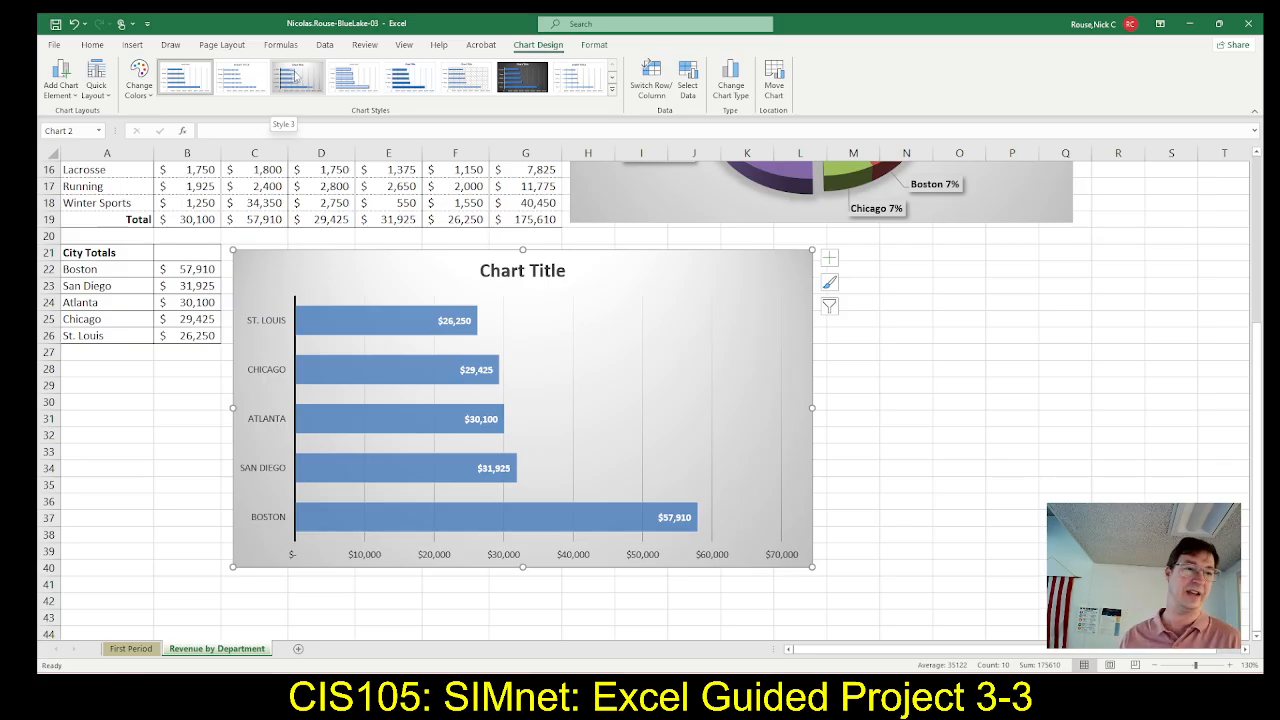
left_click(298, 82)
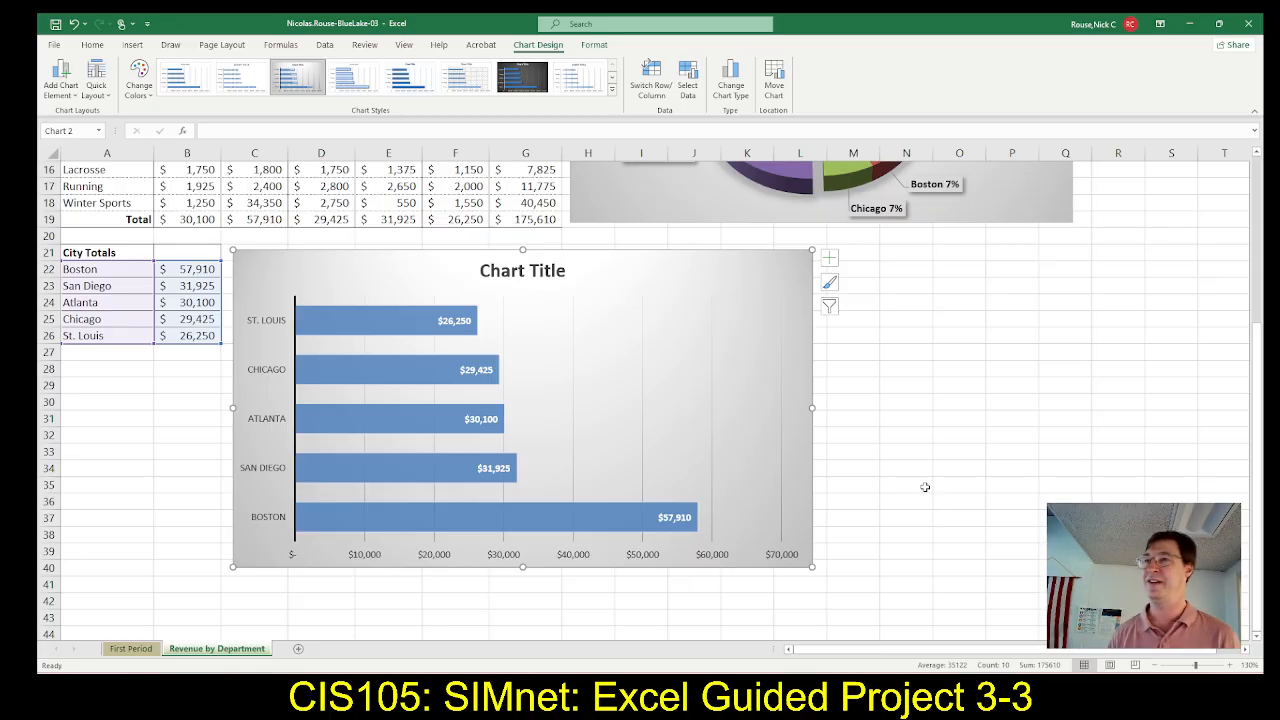
Check step 11 in SIMnet, then switch to Excel and set the bar chart's data labels to font size 16
key("alt+Tab")
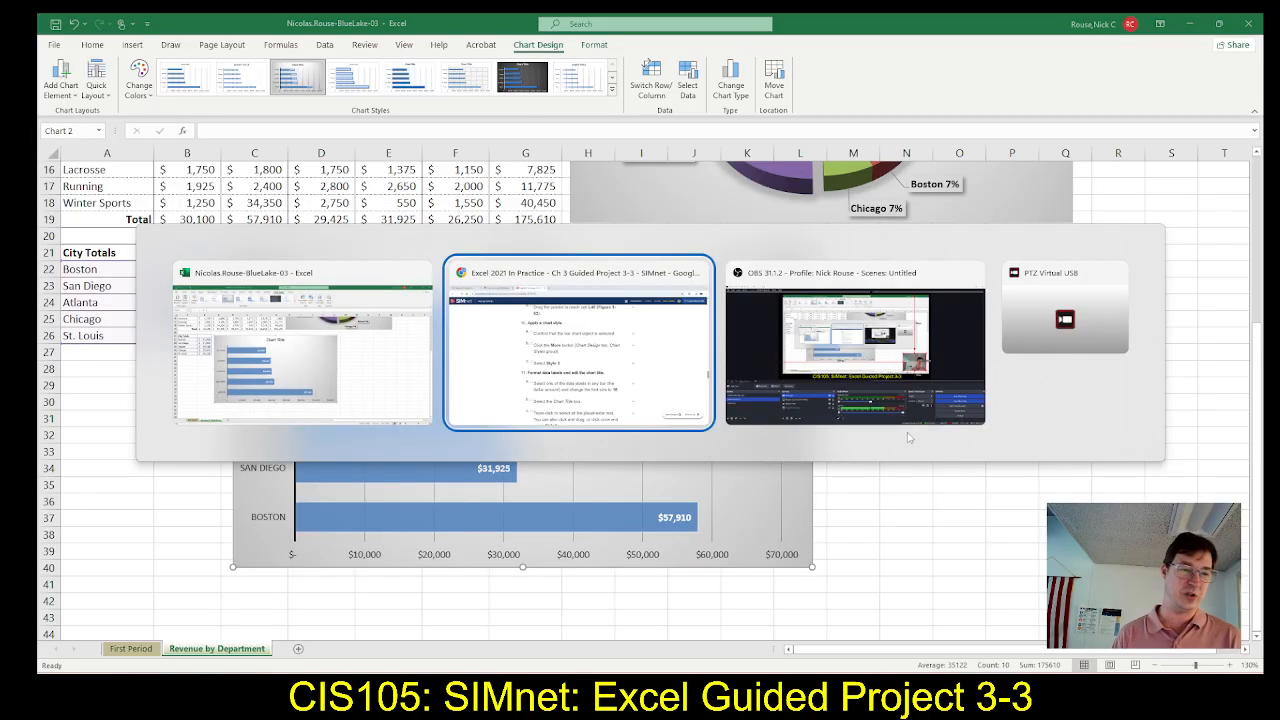
scroll(789, 430, "down", 2)
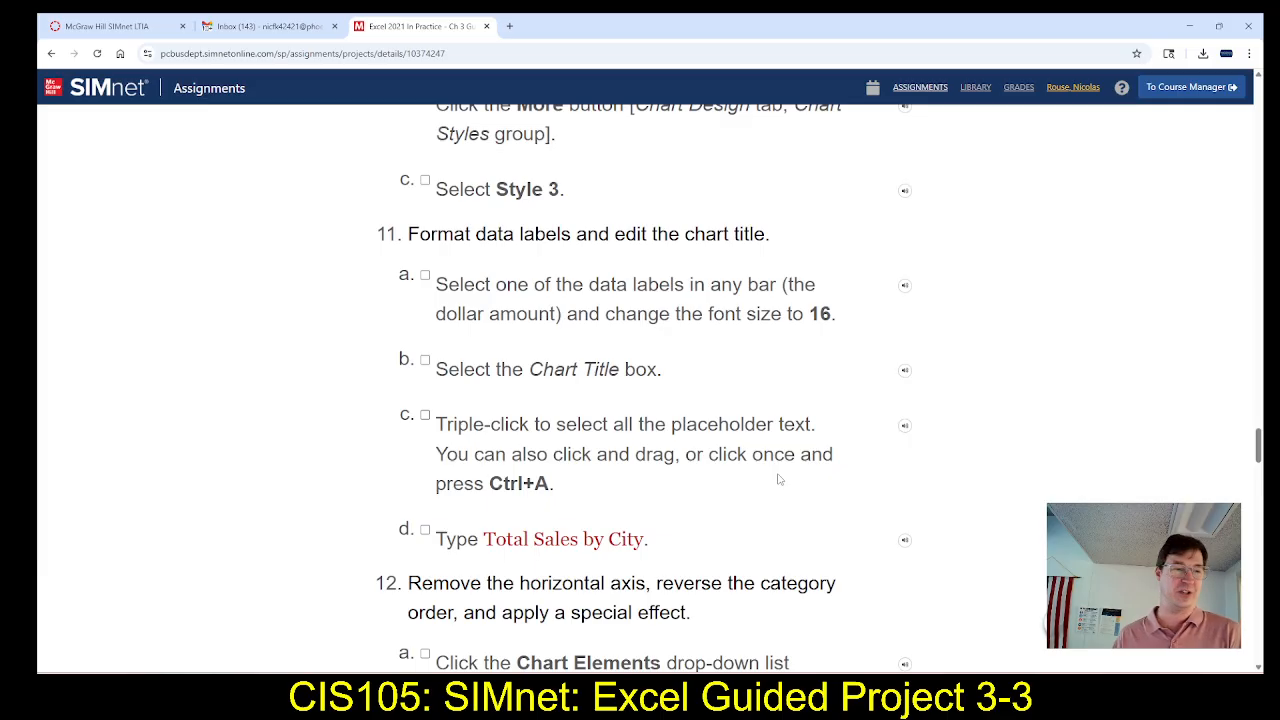
scroll(779, 479, "down", 1)
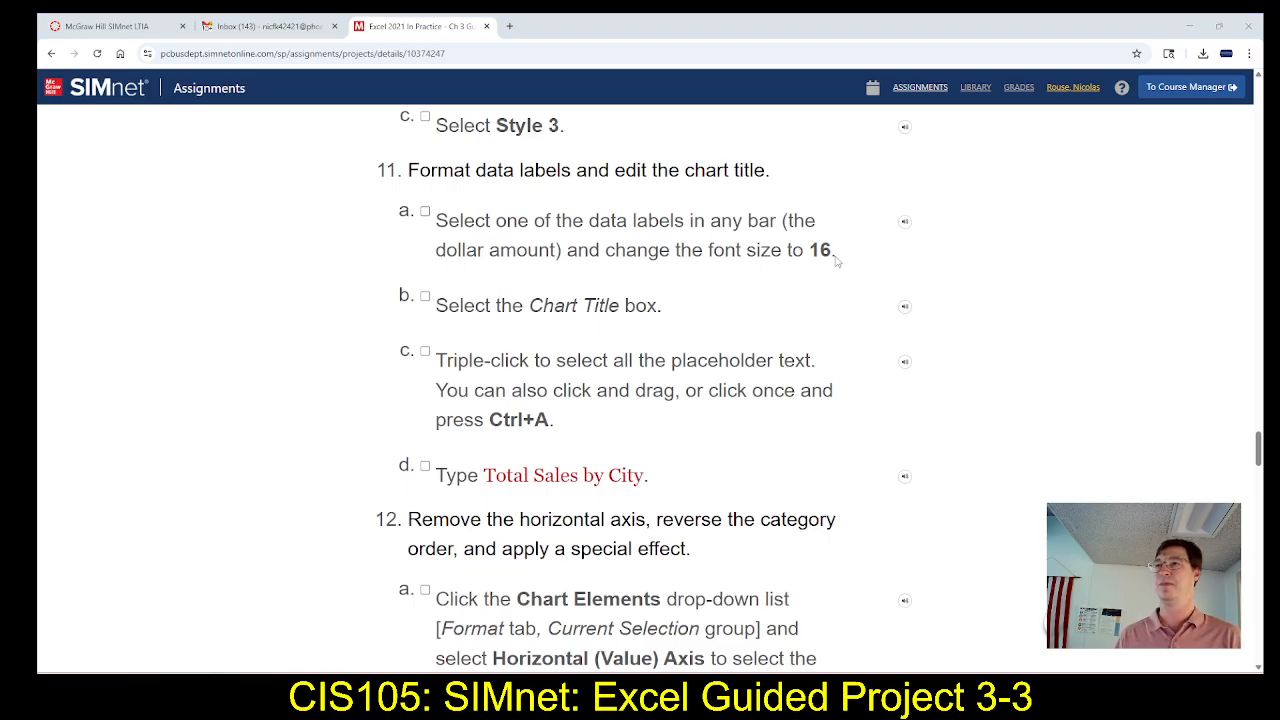
key("alt+Tab")
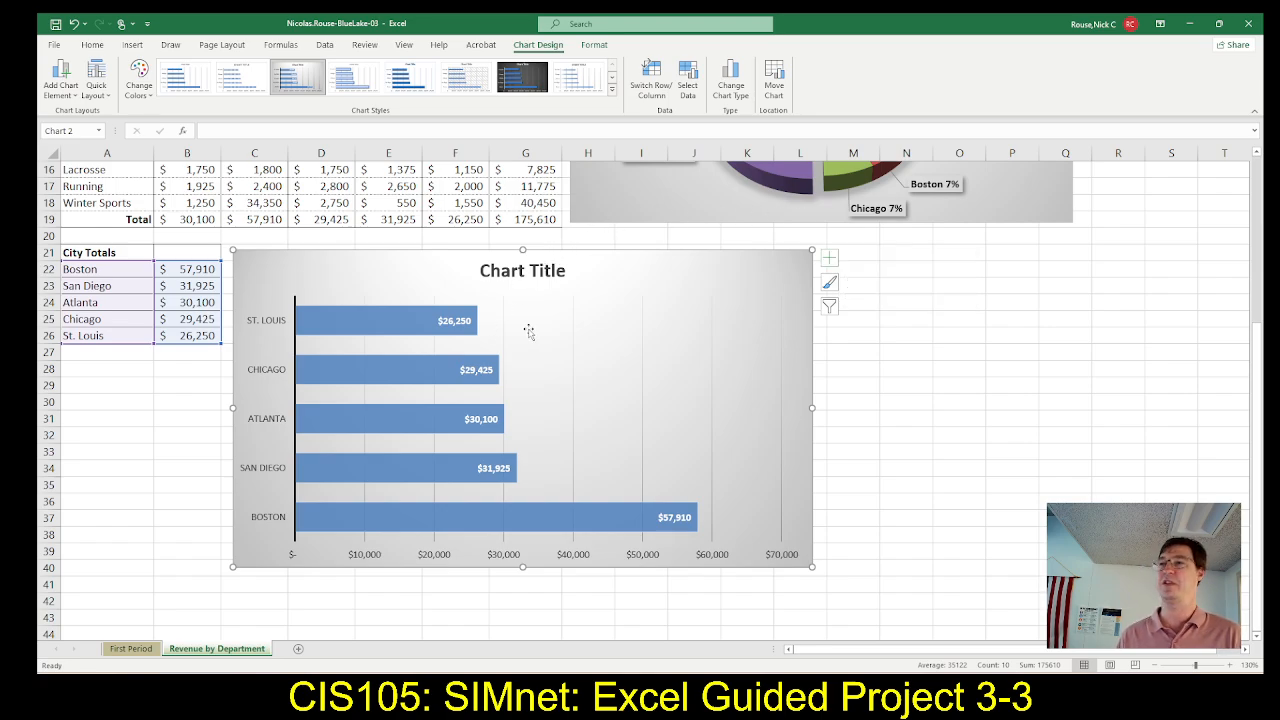
left_click(450, 322)
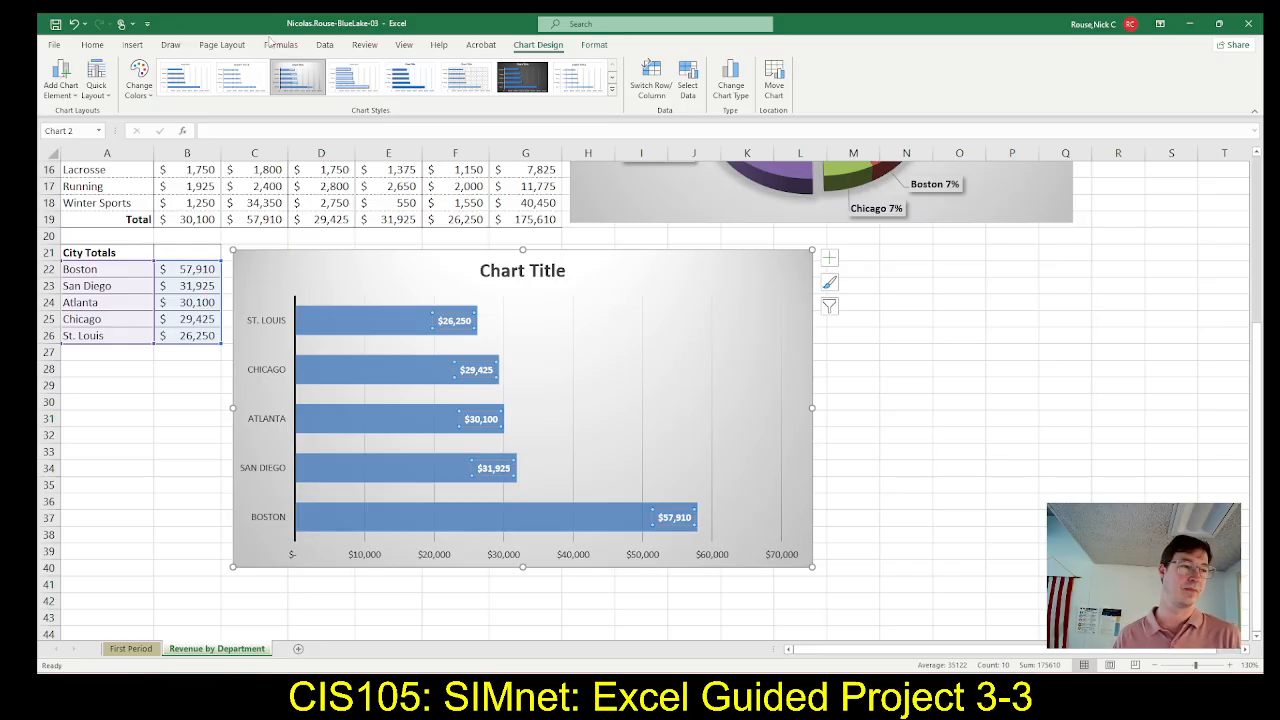
left_click(595, 46)
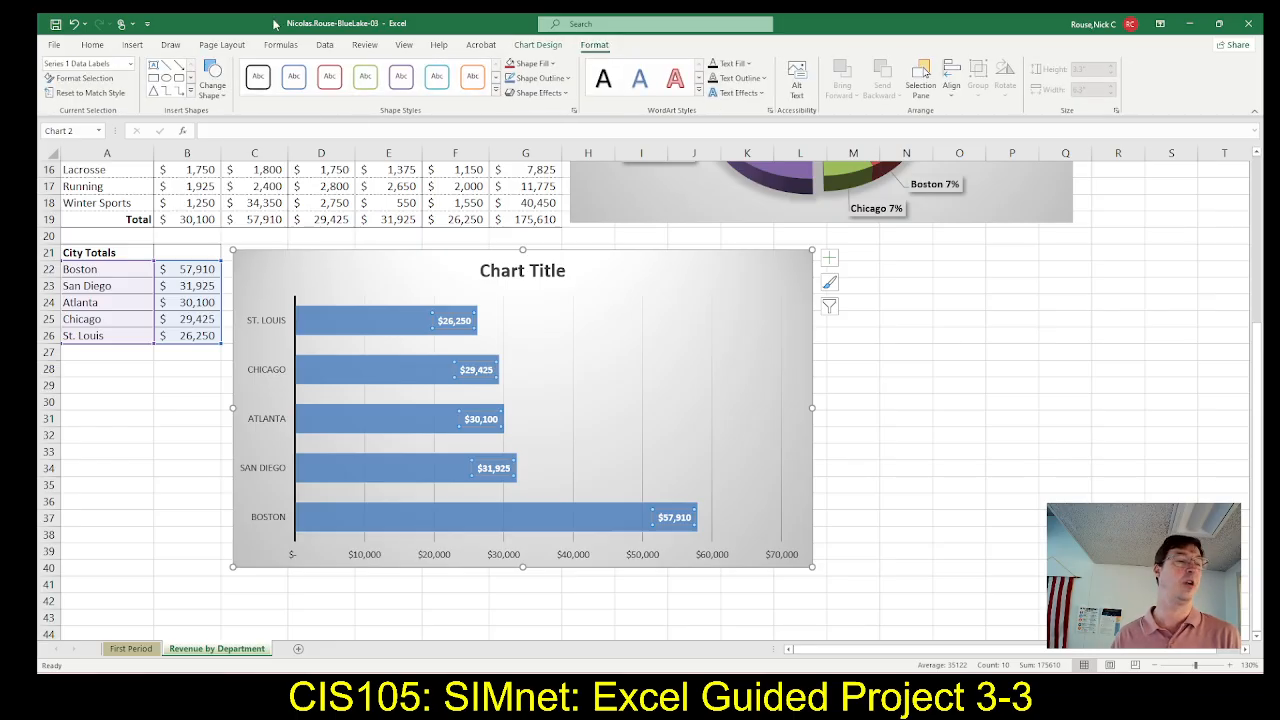
left_click(98, 46)
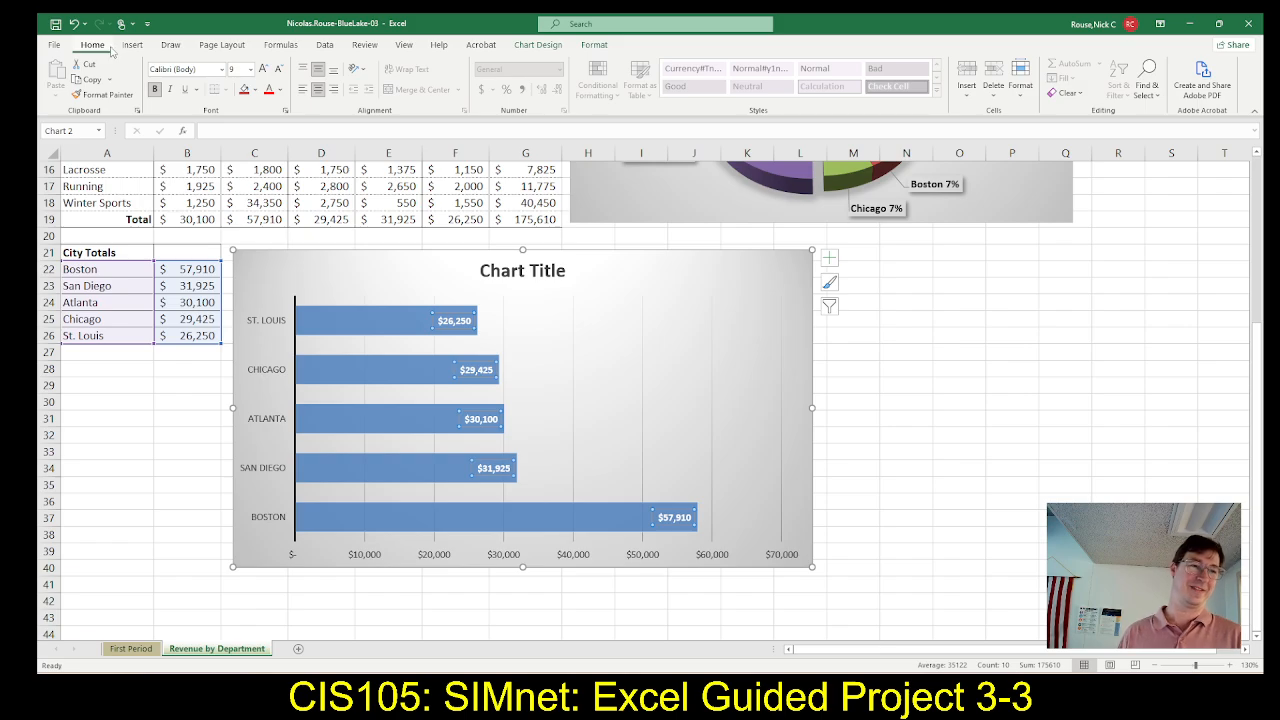
left_click(251, 71)
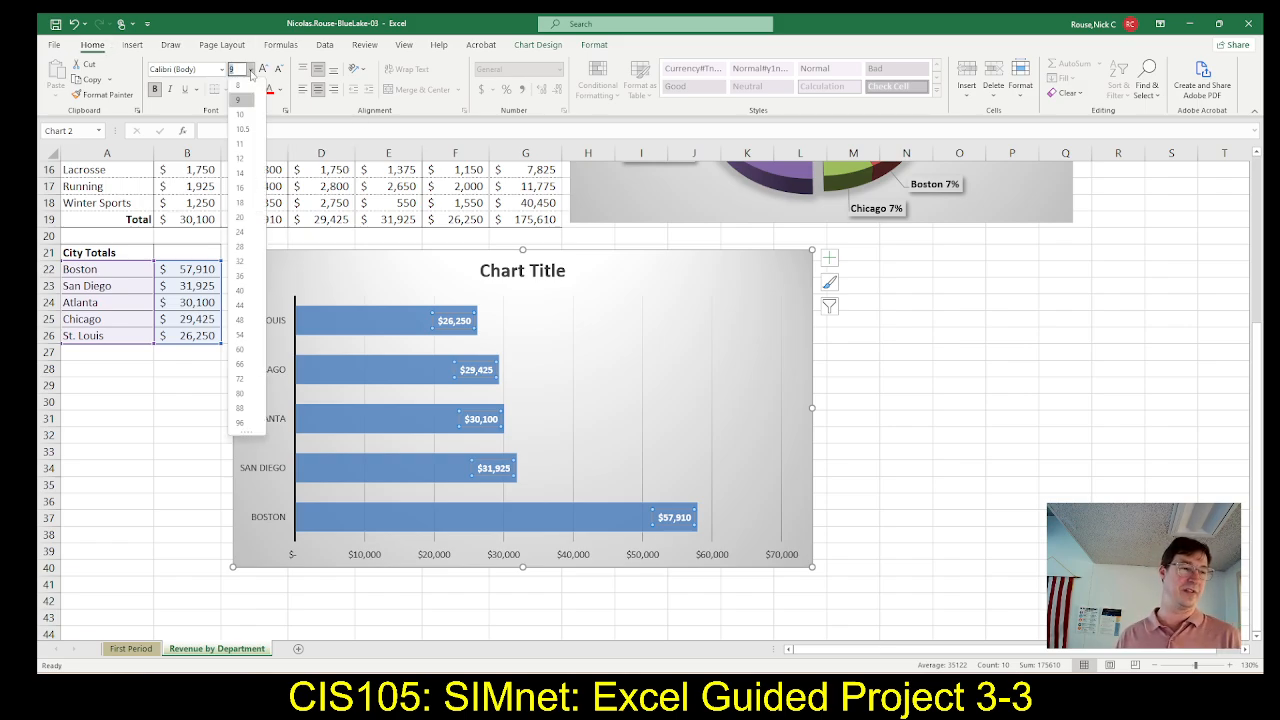
left_click(239, 188)
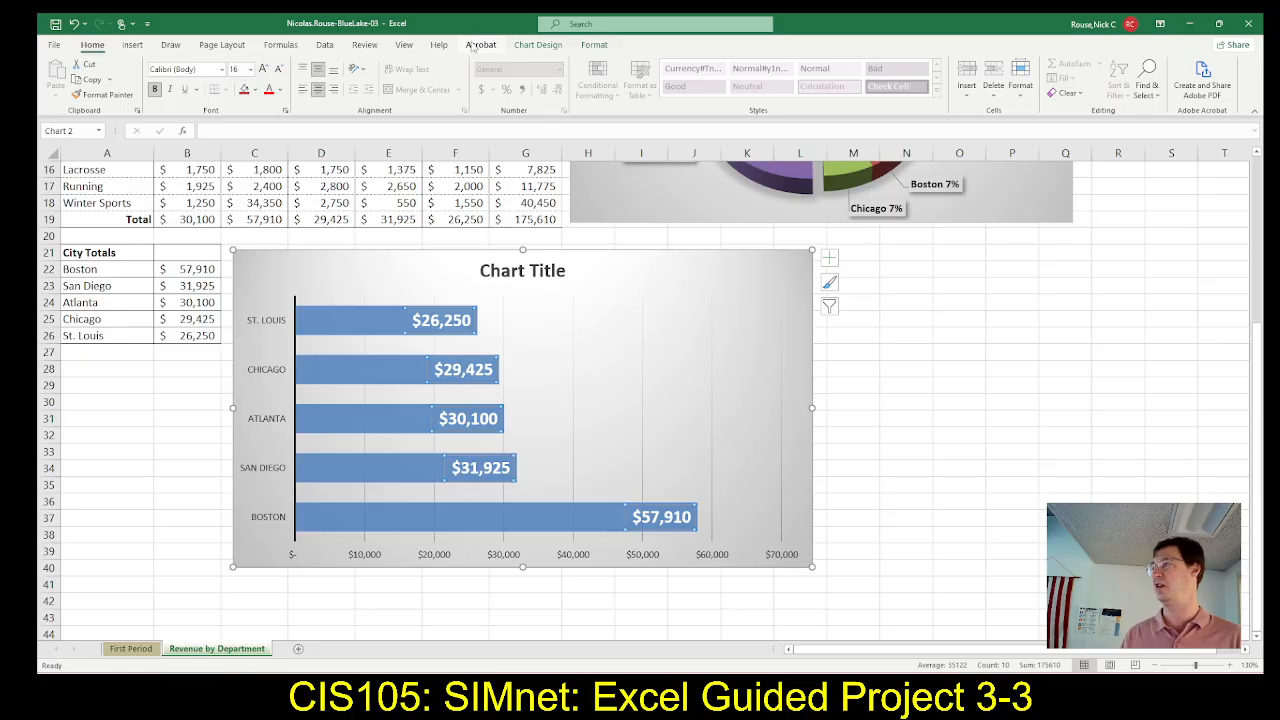
Check the title instruction of step 11 in SIMnet, then switch to Excel and change the bar chart's title to "Total Sales by City"
key("alt+Tab")
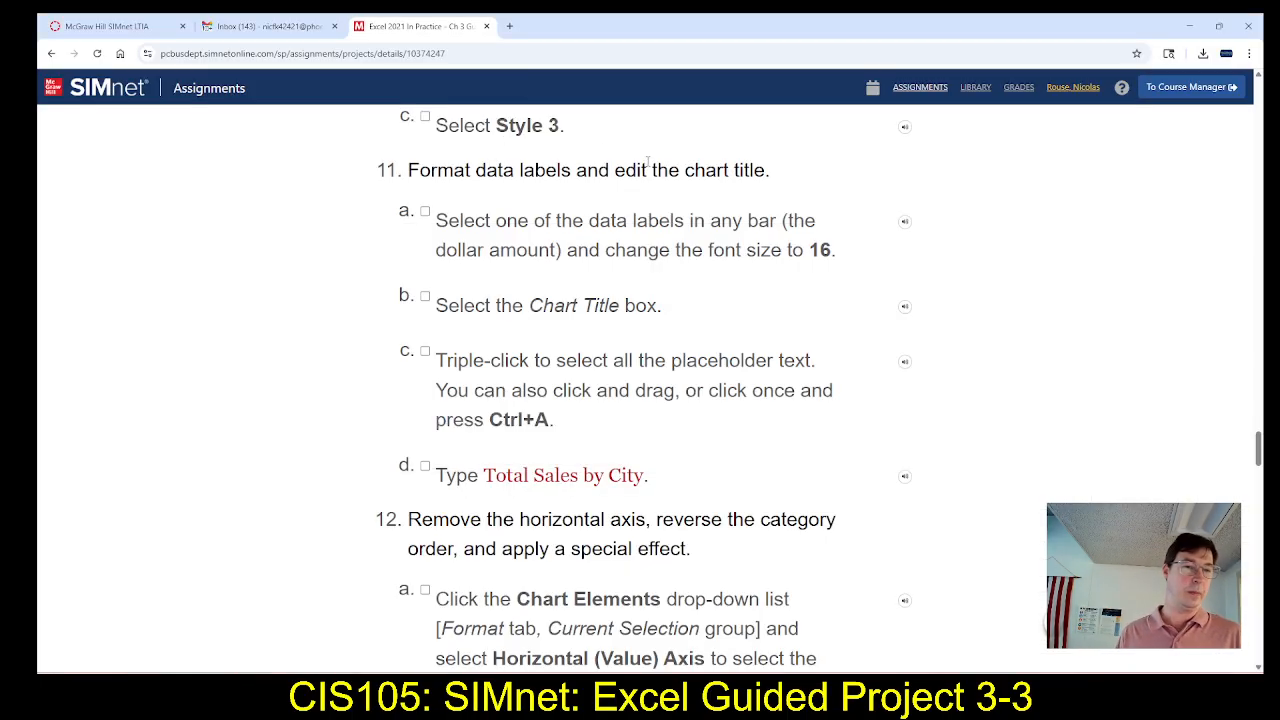
scroll(562, 316, "down", 1)
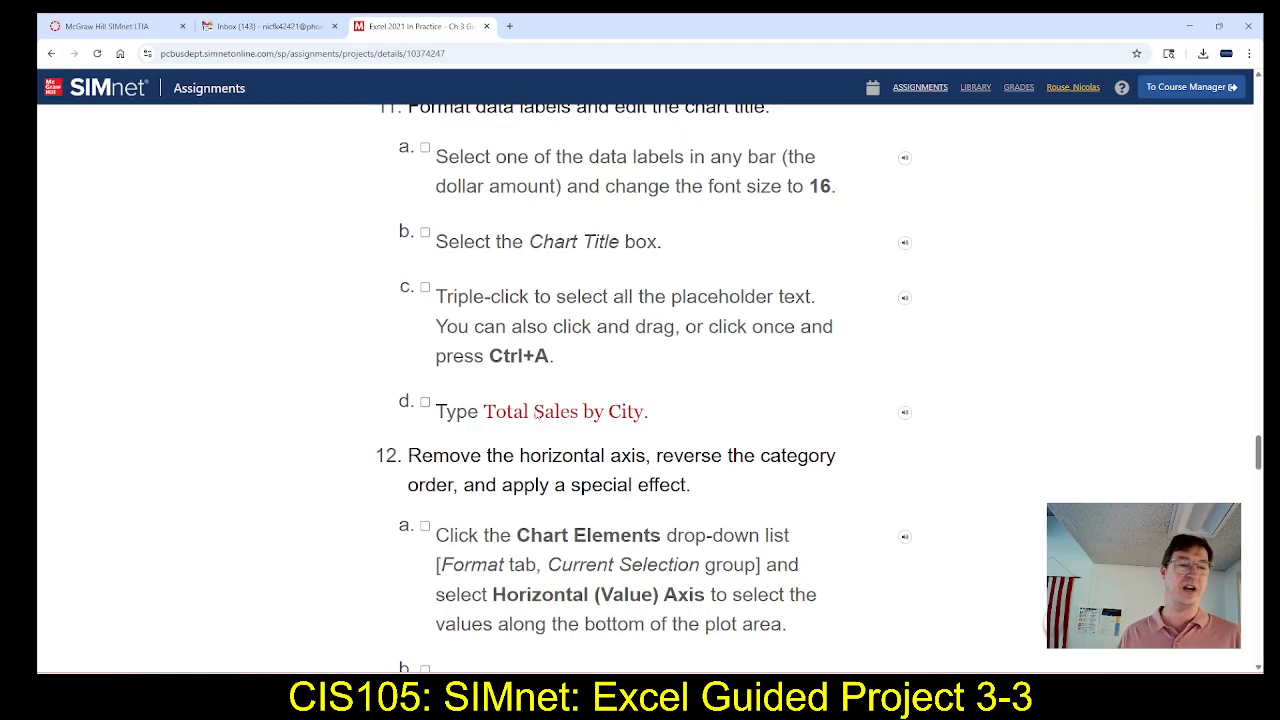
scroll(511, 420, "down", 1)
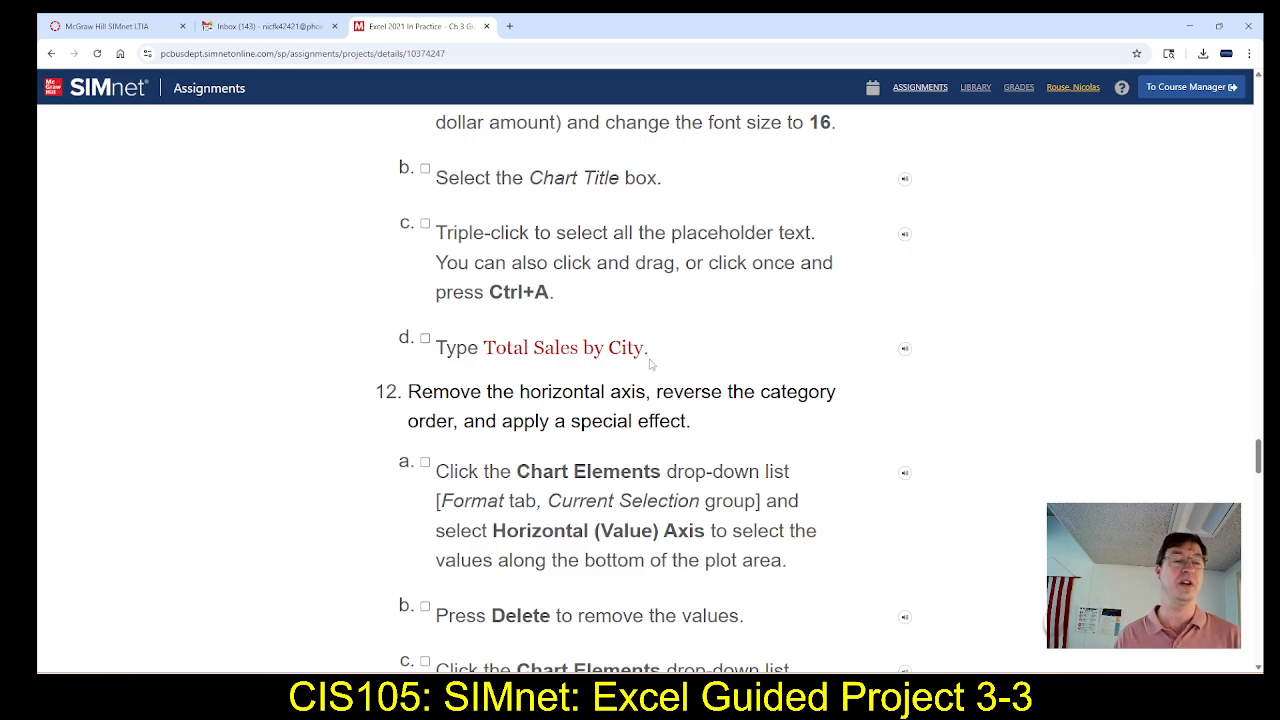
key("alt+Tab")
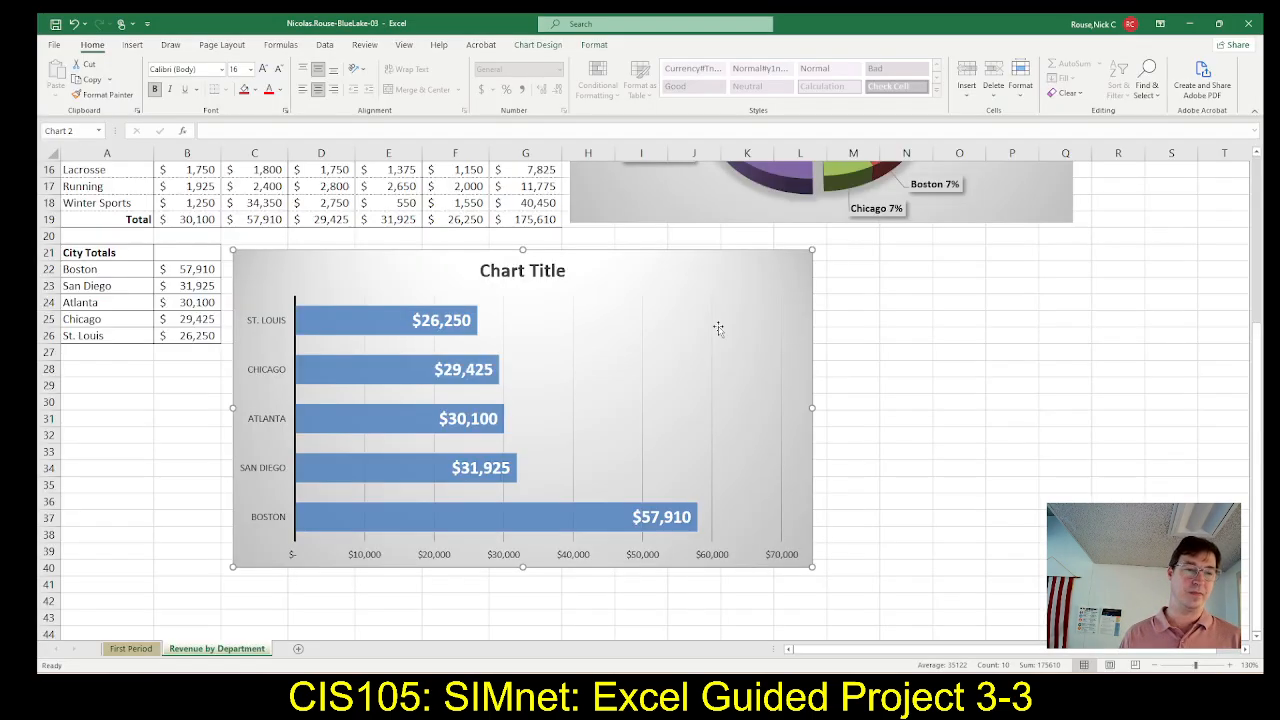
left_click(516, 271)
left_click(516, 271)
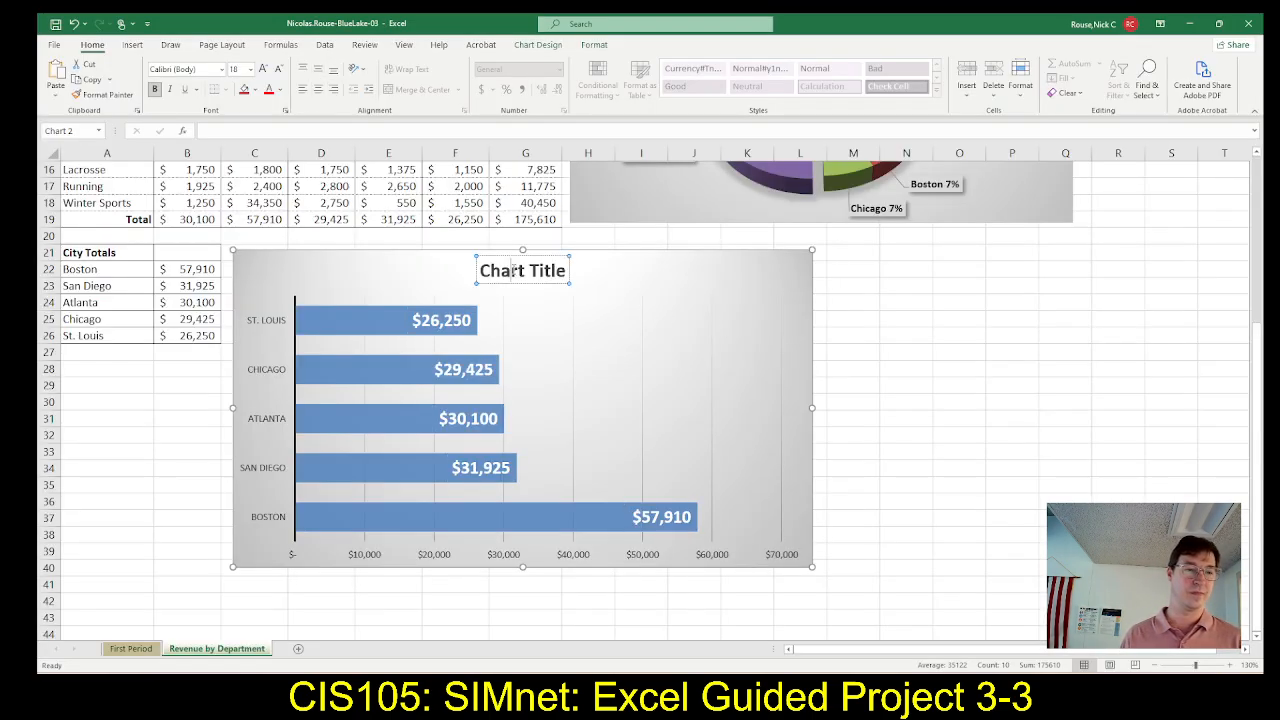
left_click_drag(480, 271, 570, 271)
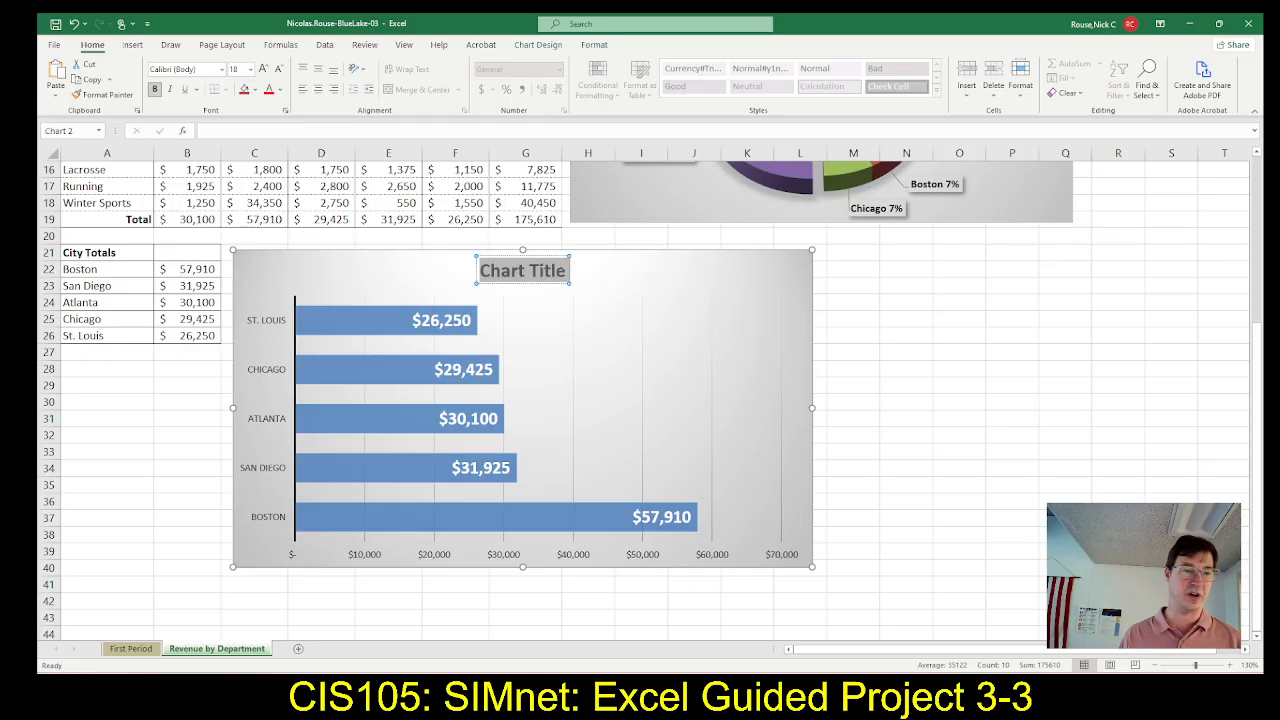
type("Tott")
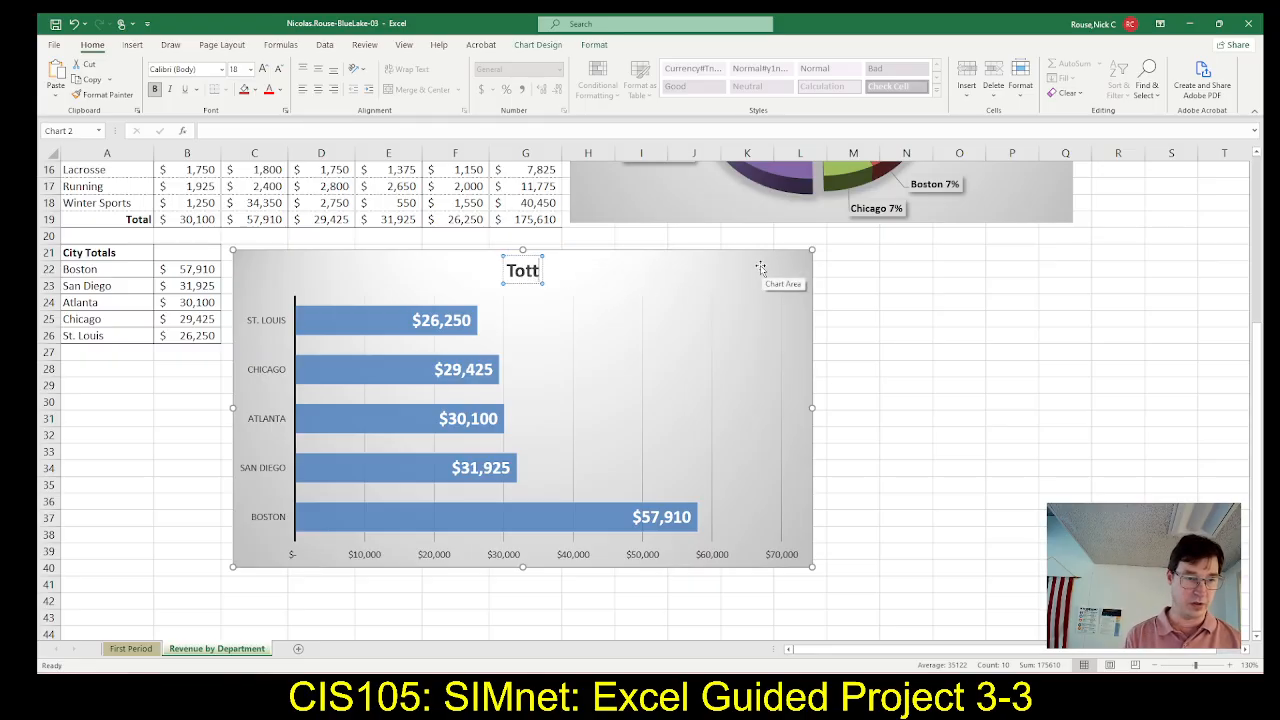
key("BackSpace")
type("al Sales")
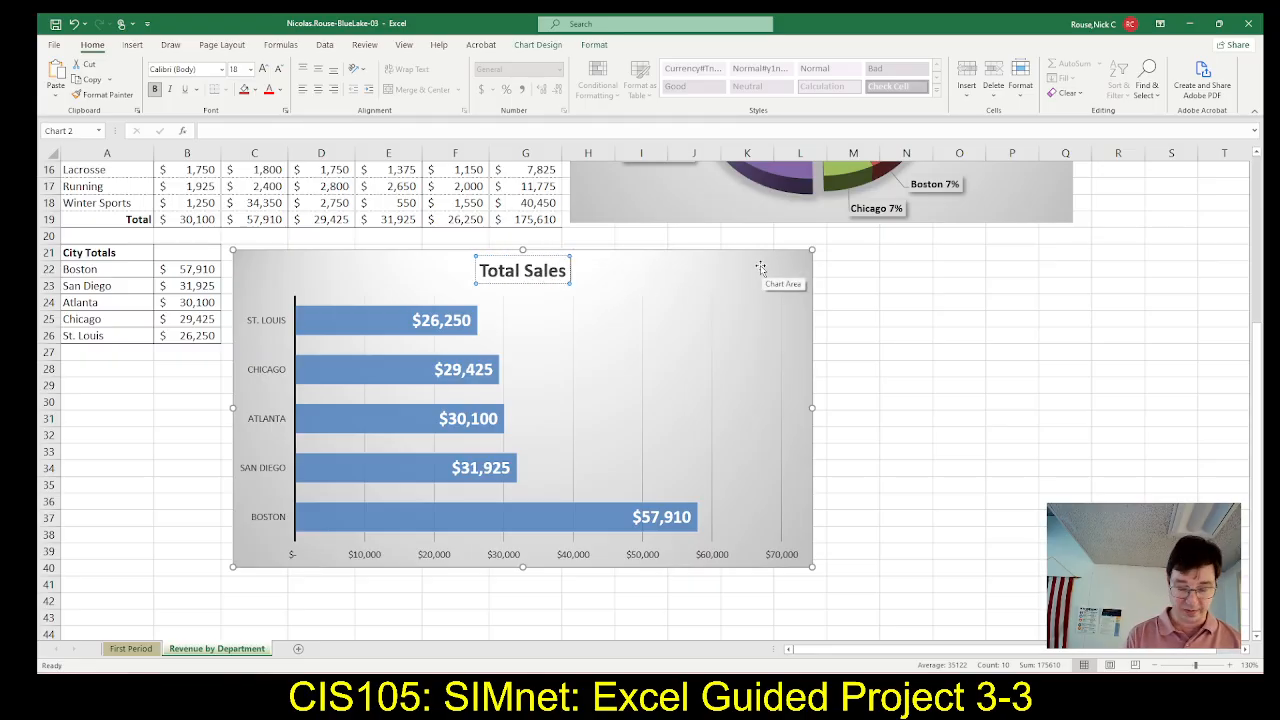
type(" by City")
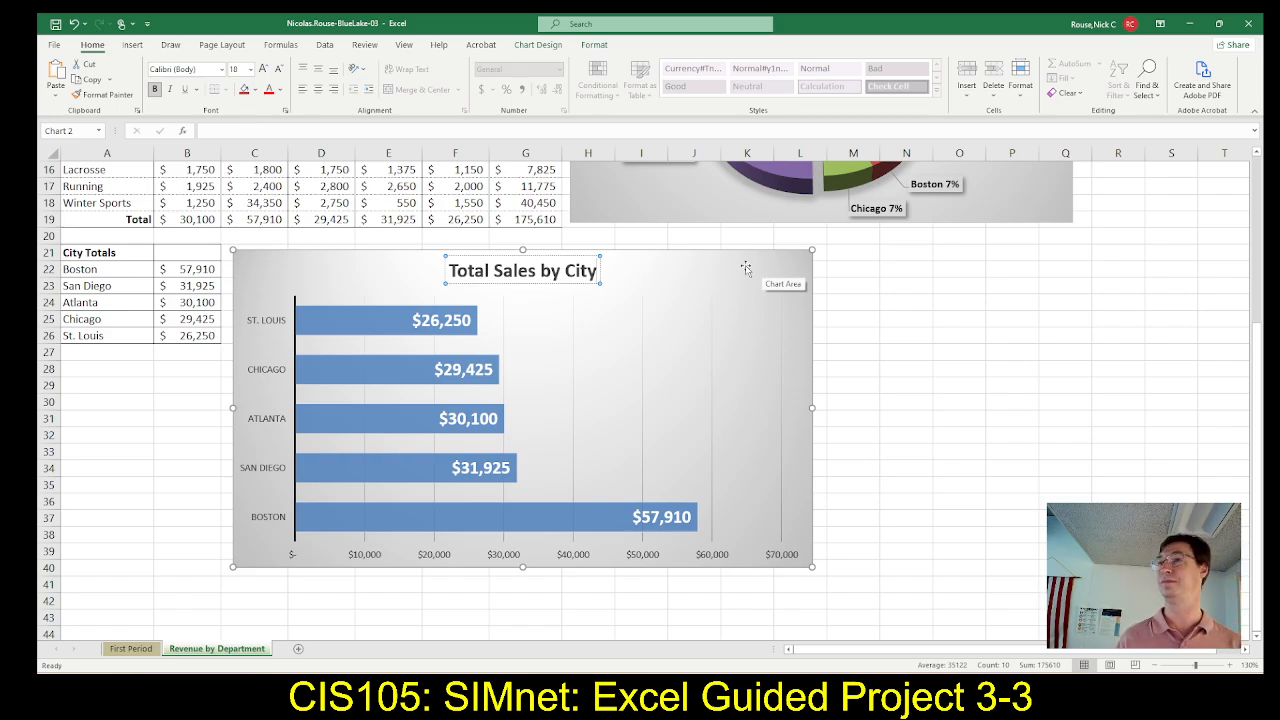
Read the start of step 12 in SIMnet, then switch to Excel and delete the bar chart's horizontal value axis
key("alt+Tab")
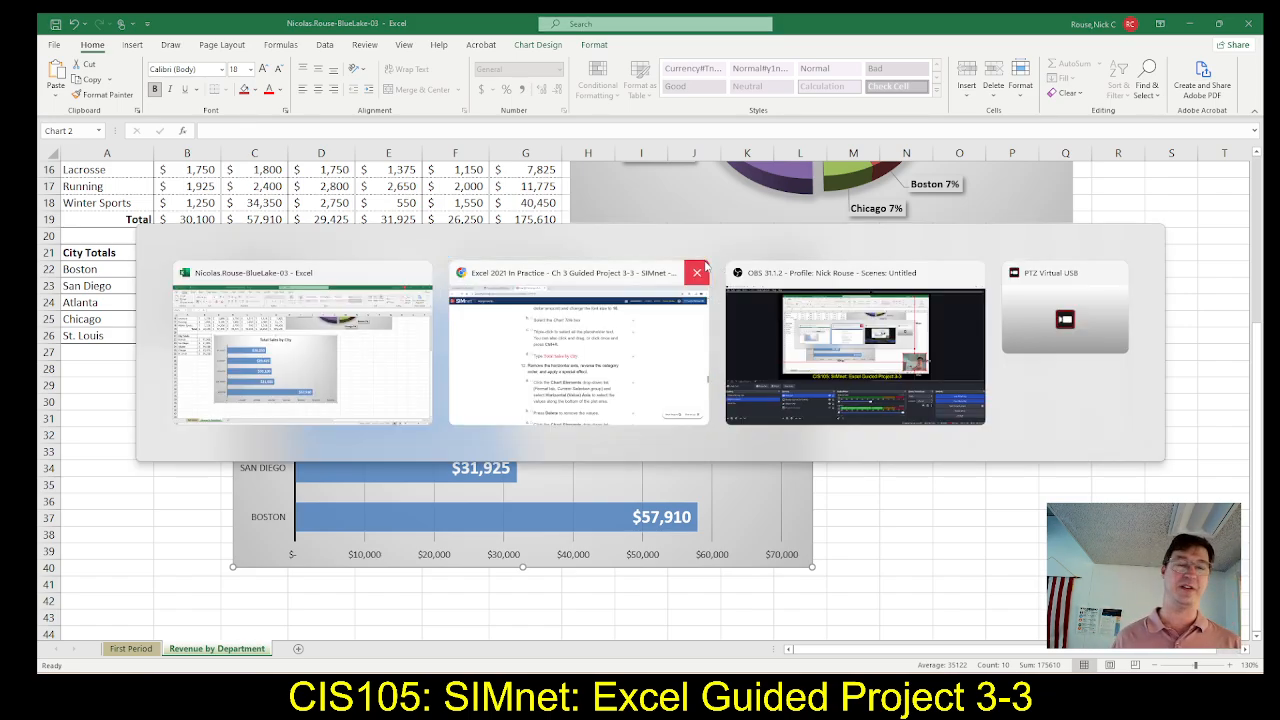
scroll(617, 426, "down", 1)
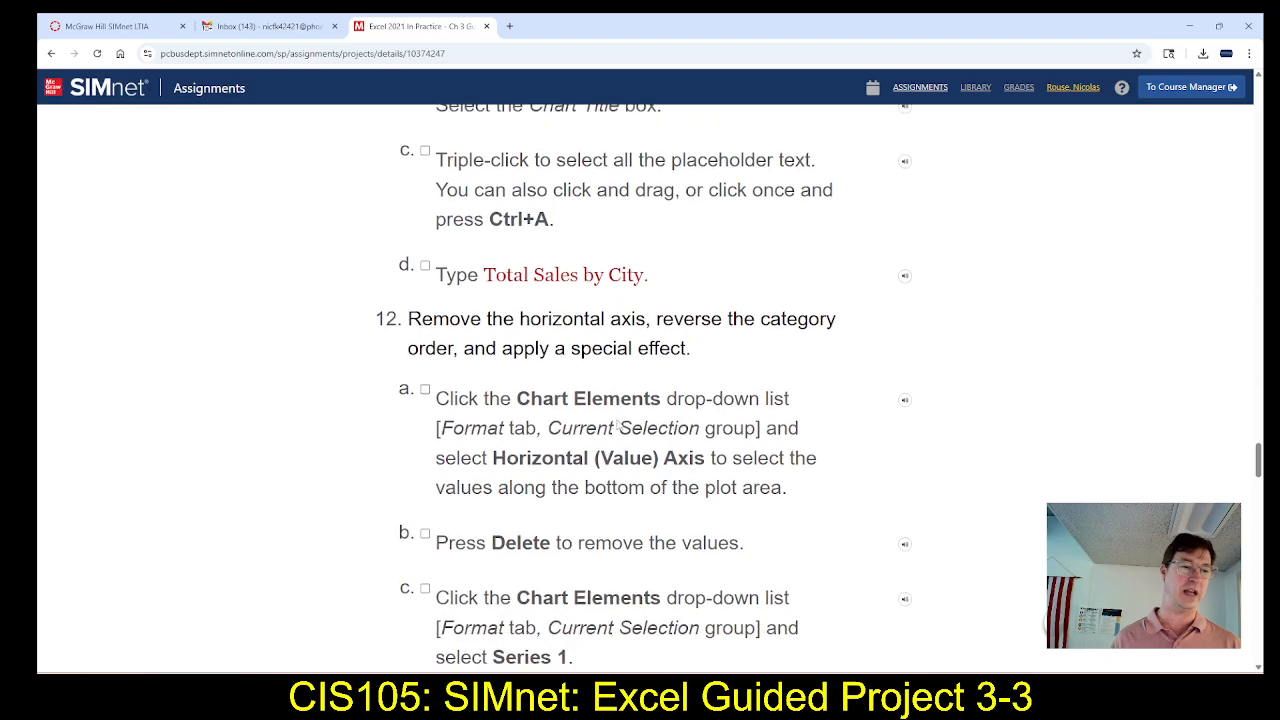
scroll(617, 426, "down", 2)
scroll(624, 418, "down", 1)
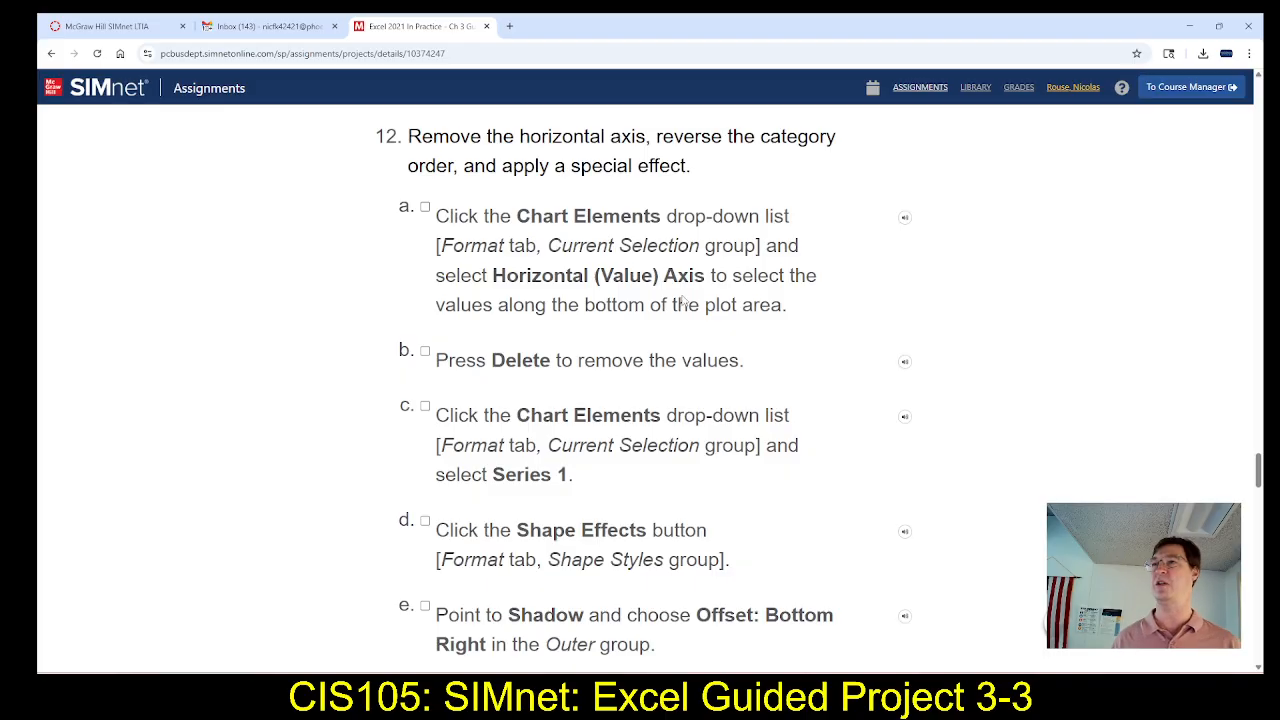
key("alt+Tab")
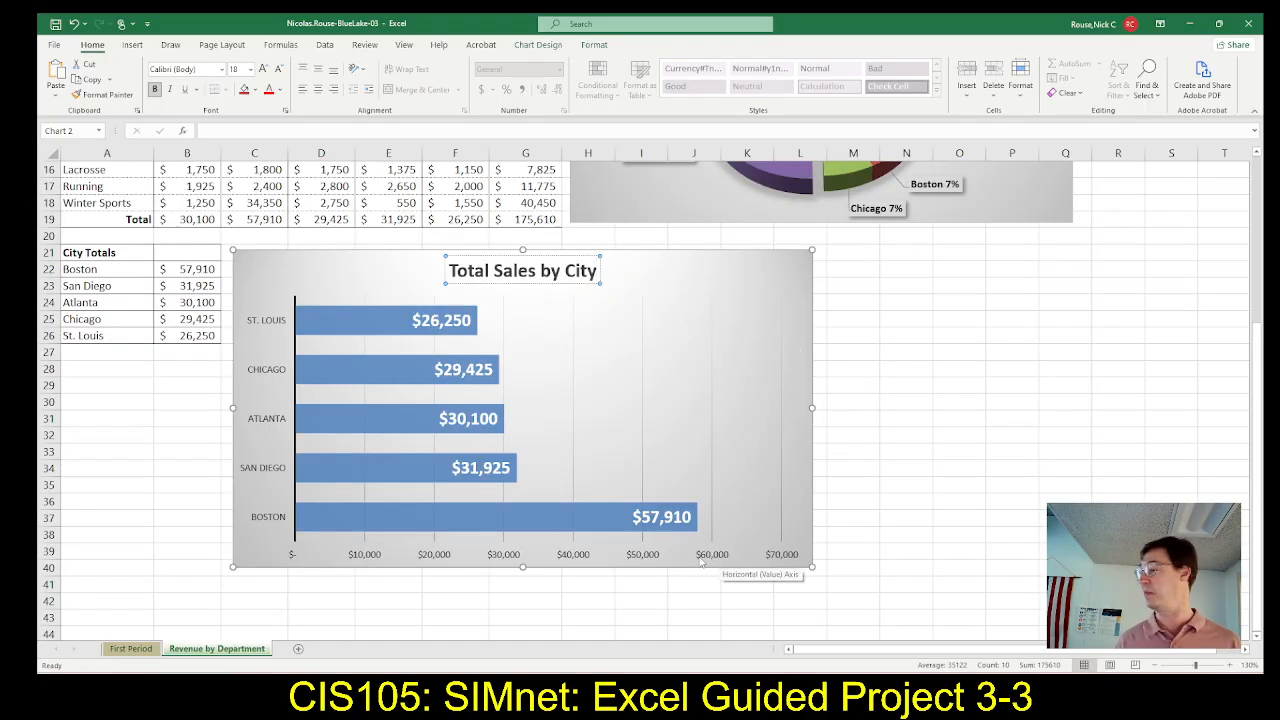
left_click(649, 561)
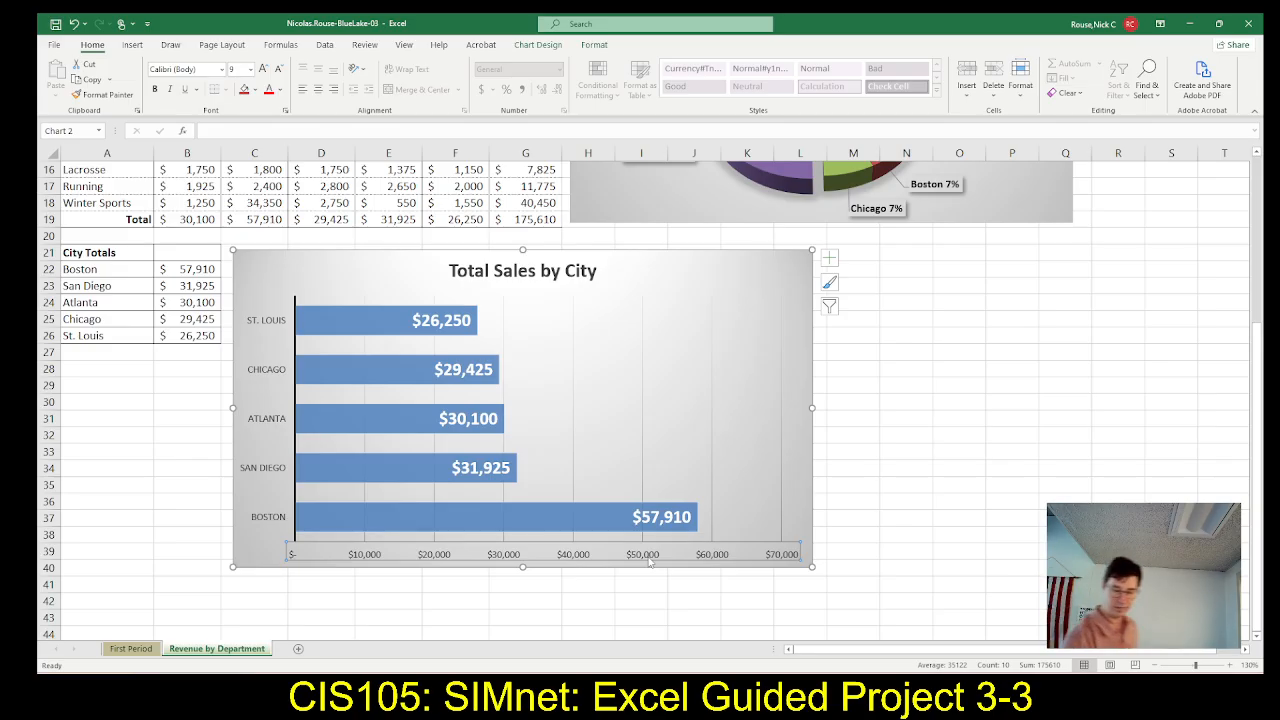
key("Delete")
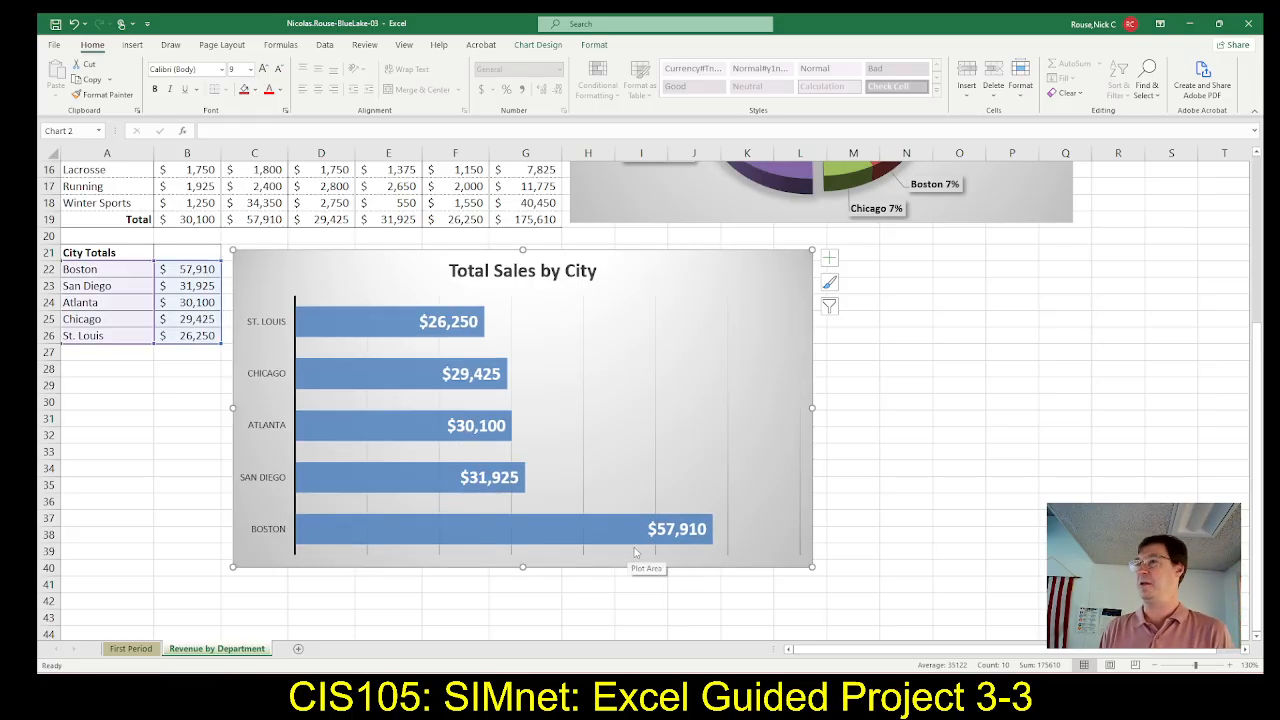
Check steps 12c to 12e in SIMnet, then apply the Offset: Bottom Right outer shadow to the Series 1 bars in Excel
key("alt+Tab")
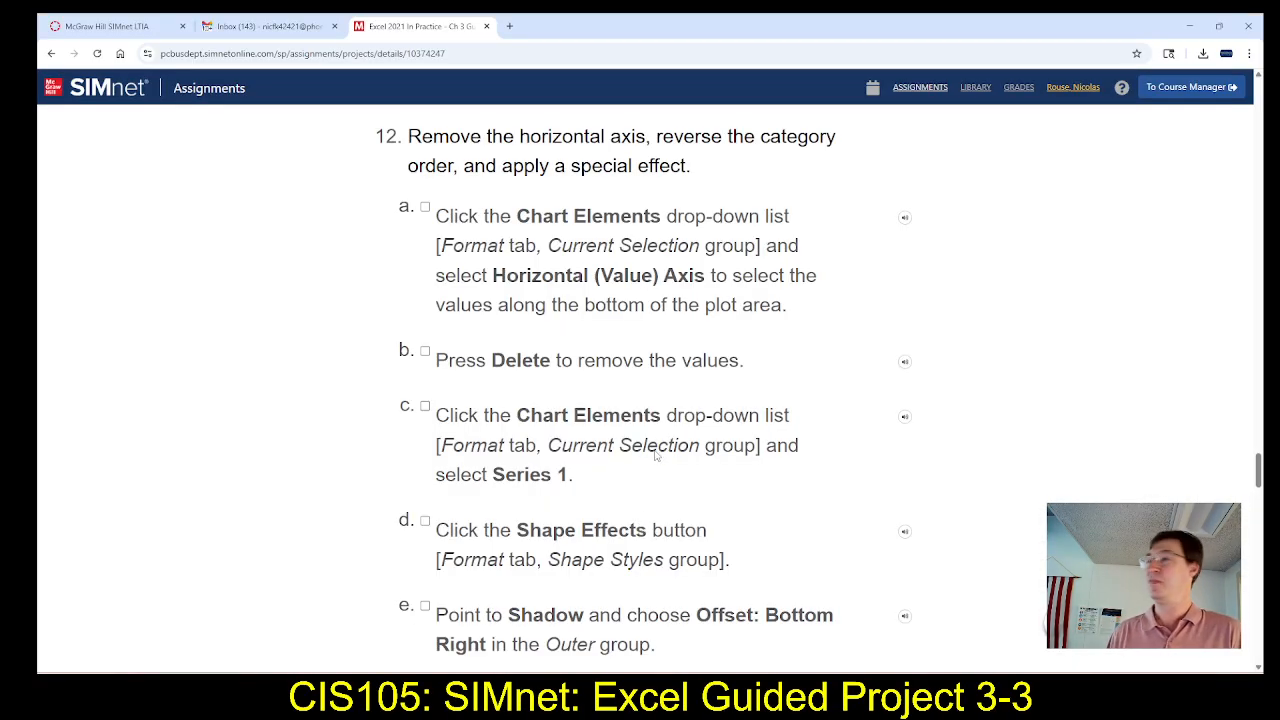
scroll(657, 455, "down", 1)
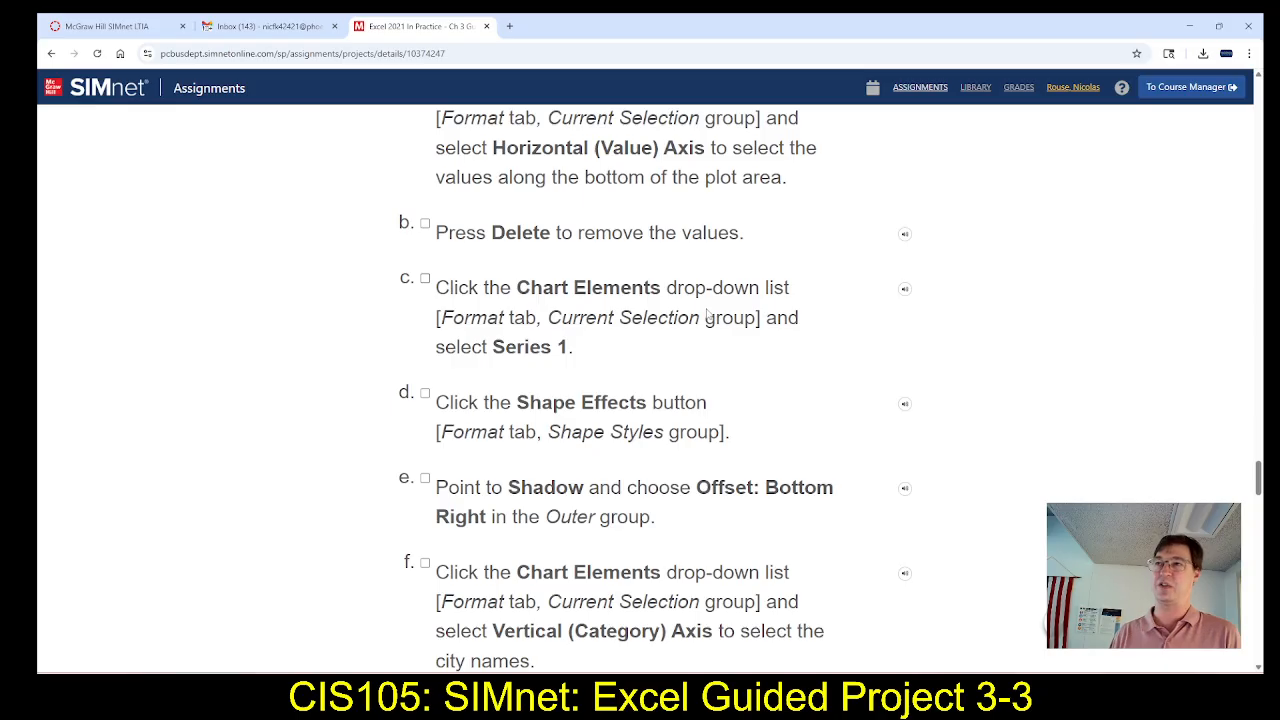
scroll(712, 325, "down", 1)
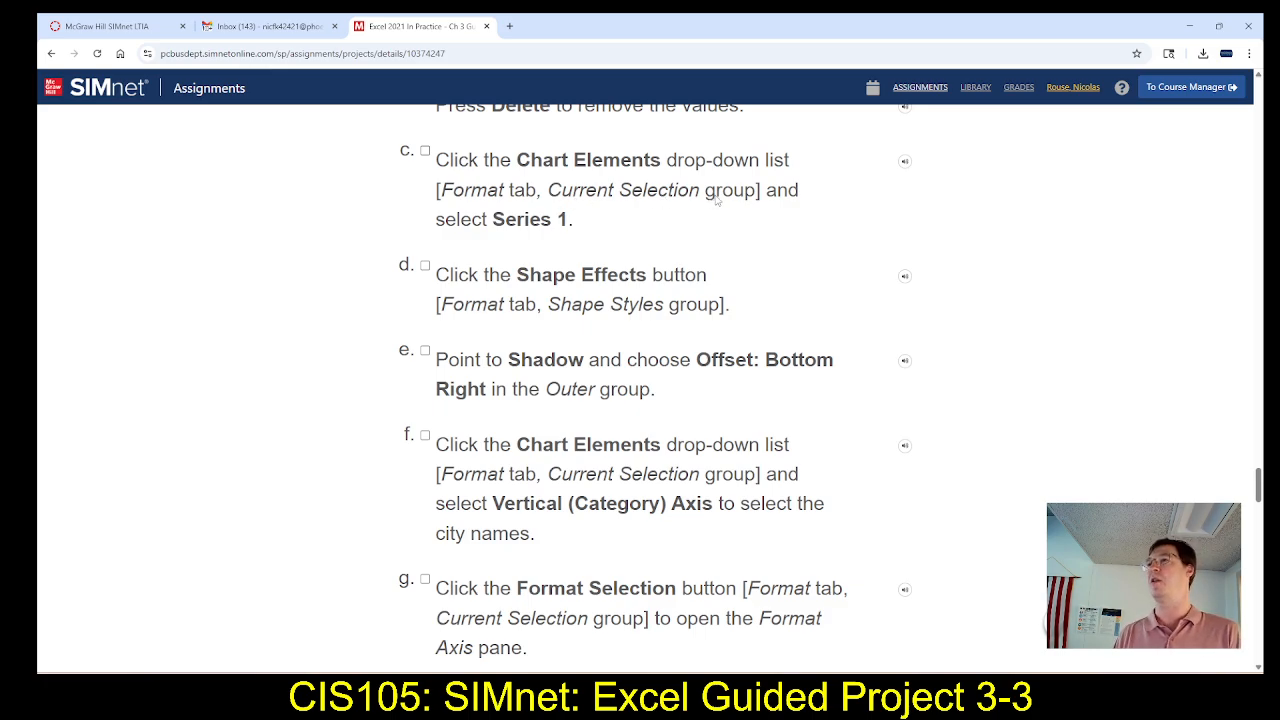
key("alt+Tab")
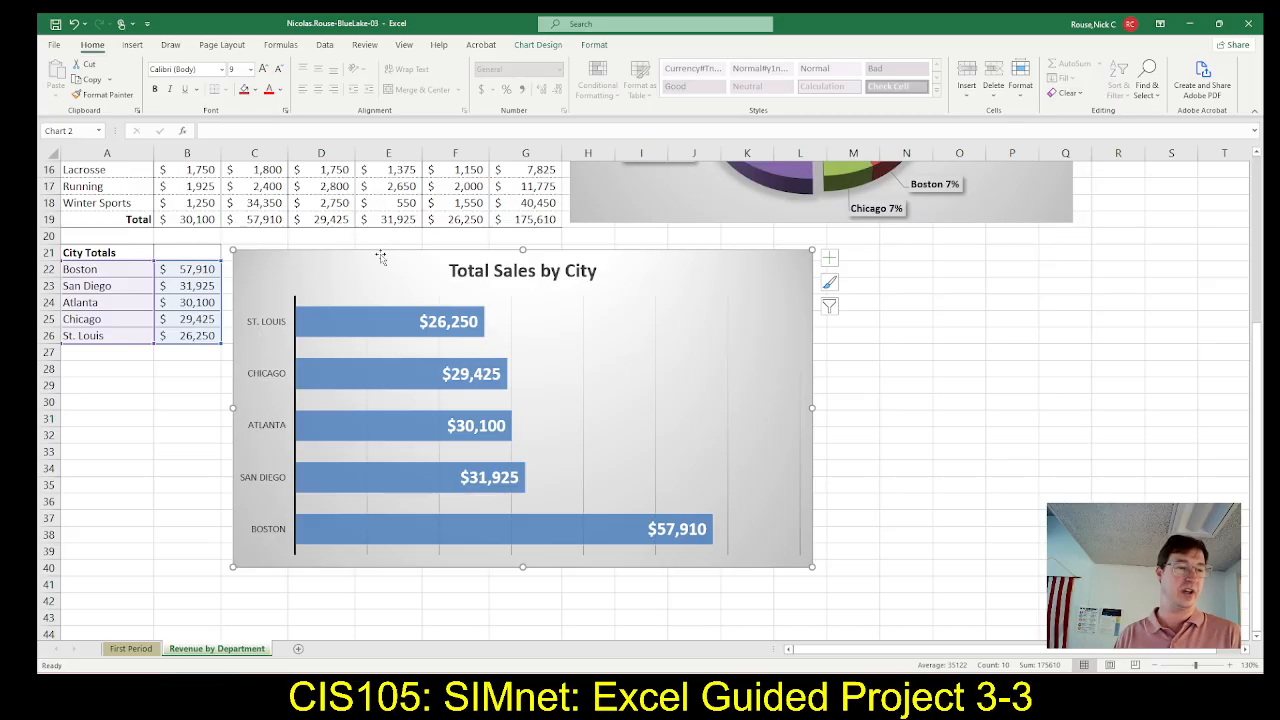
left_click(315, 326)
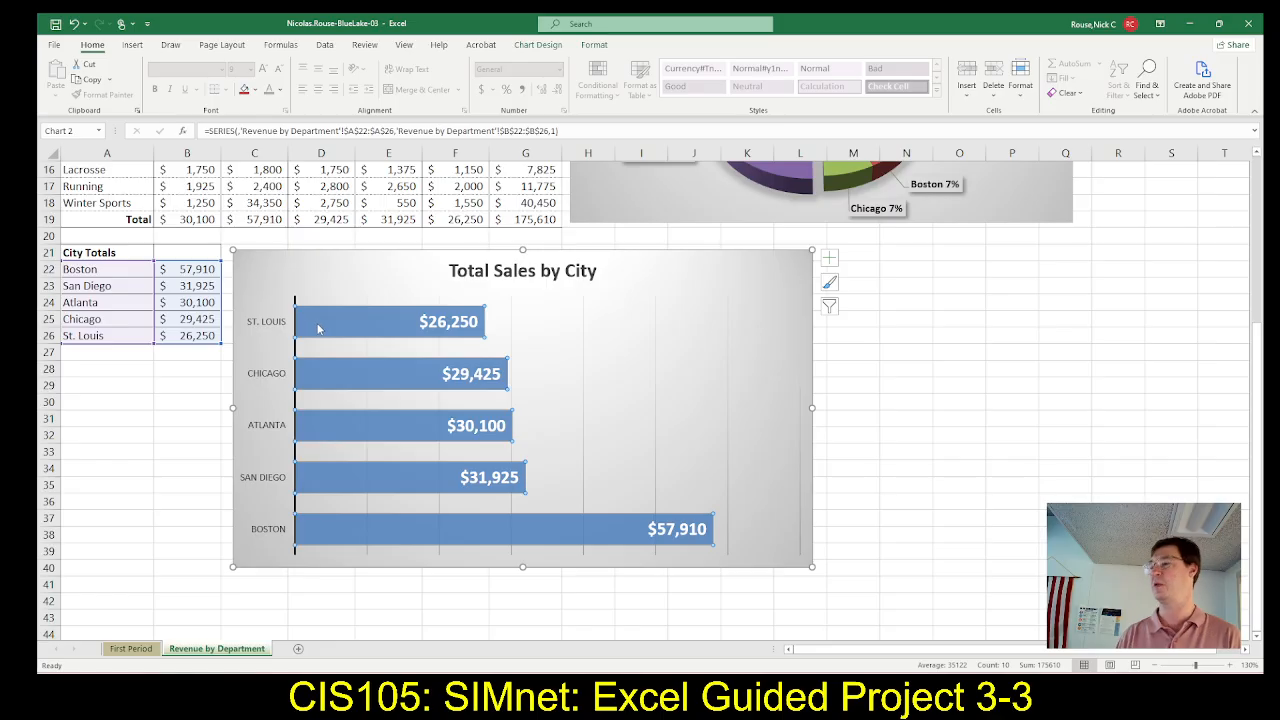
key("alt+Tab")
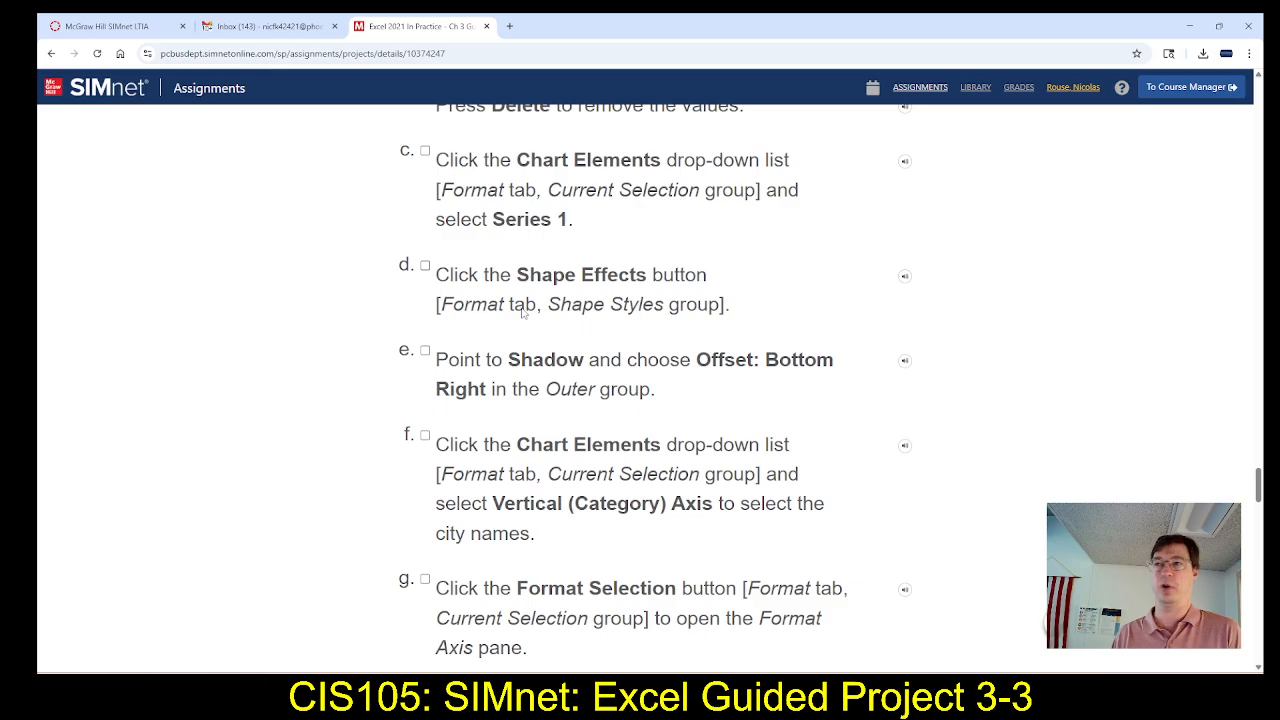
key("alt+Tab")
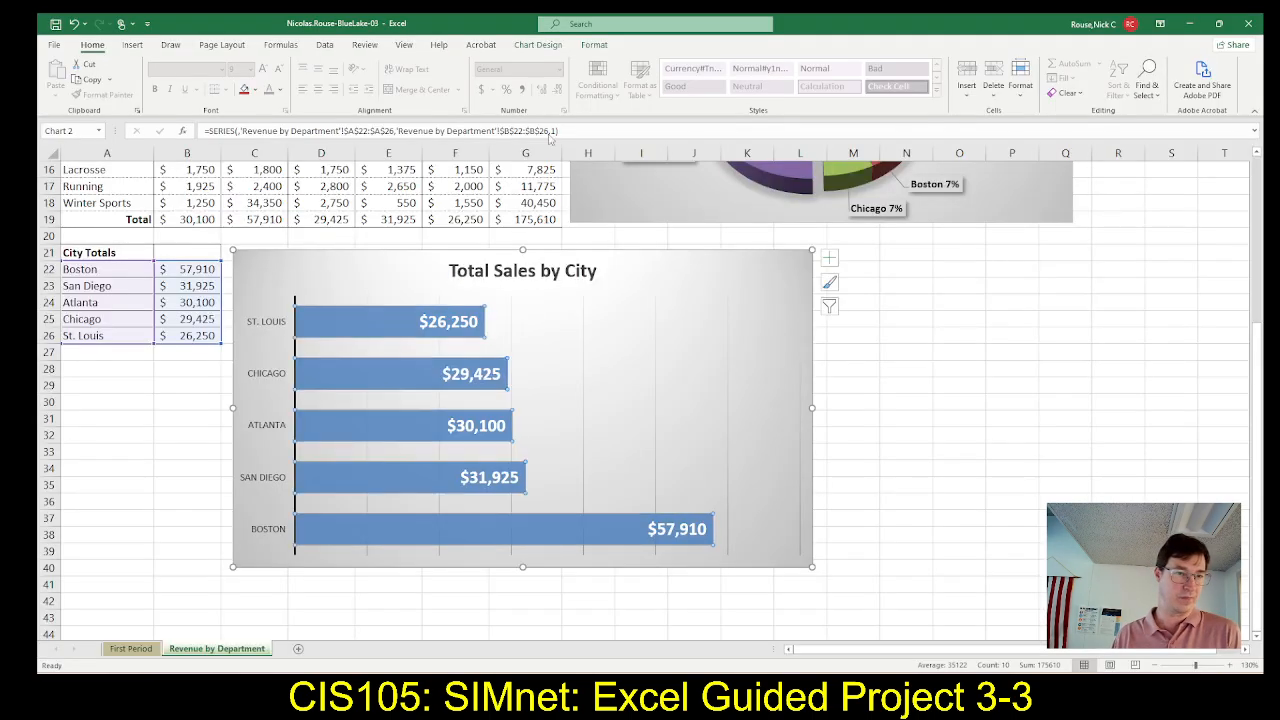
left_click(595, 45)
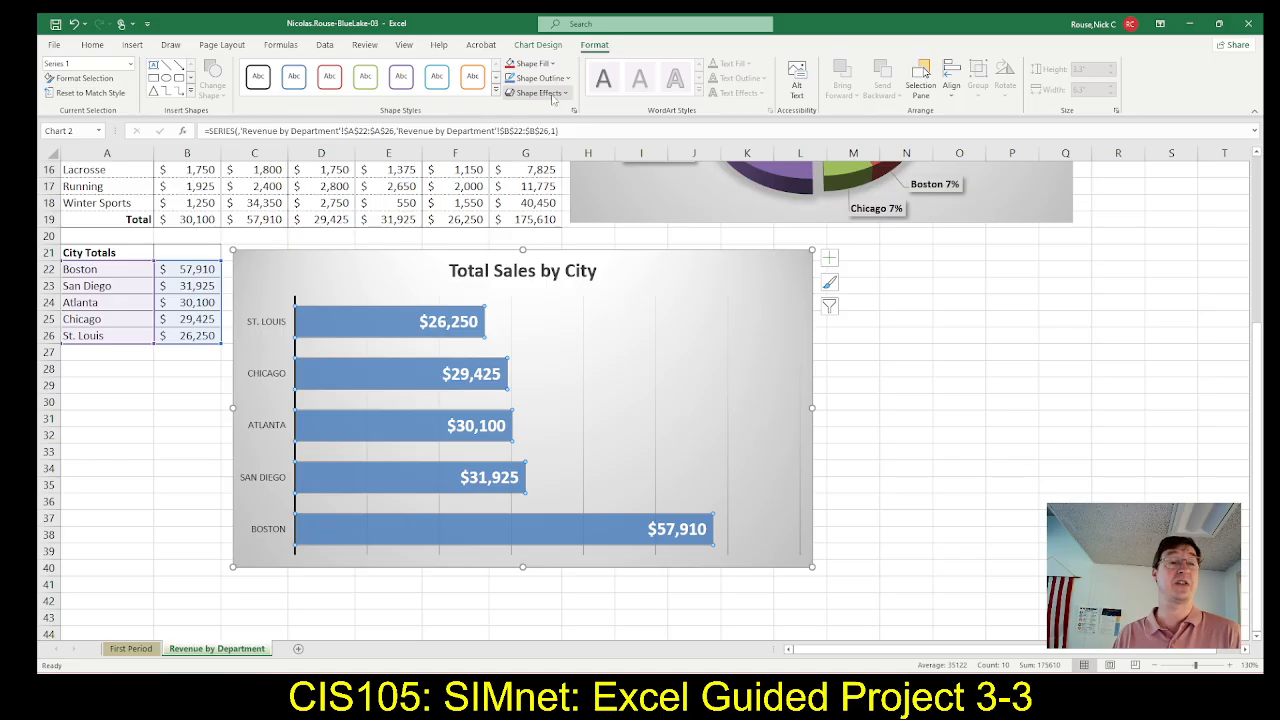
key("alt+Tab")
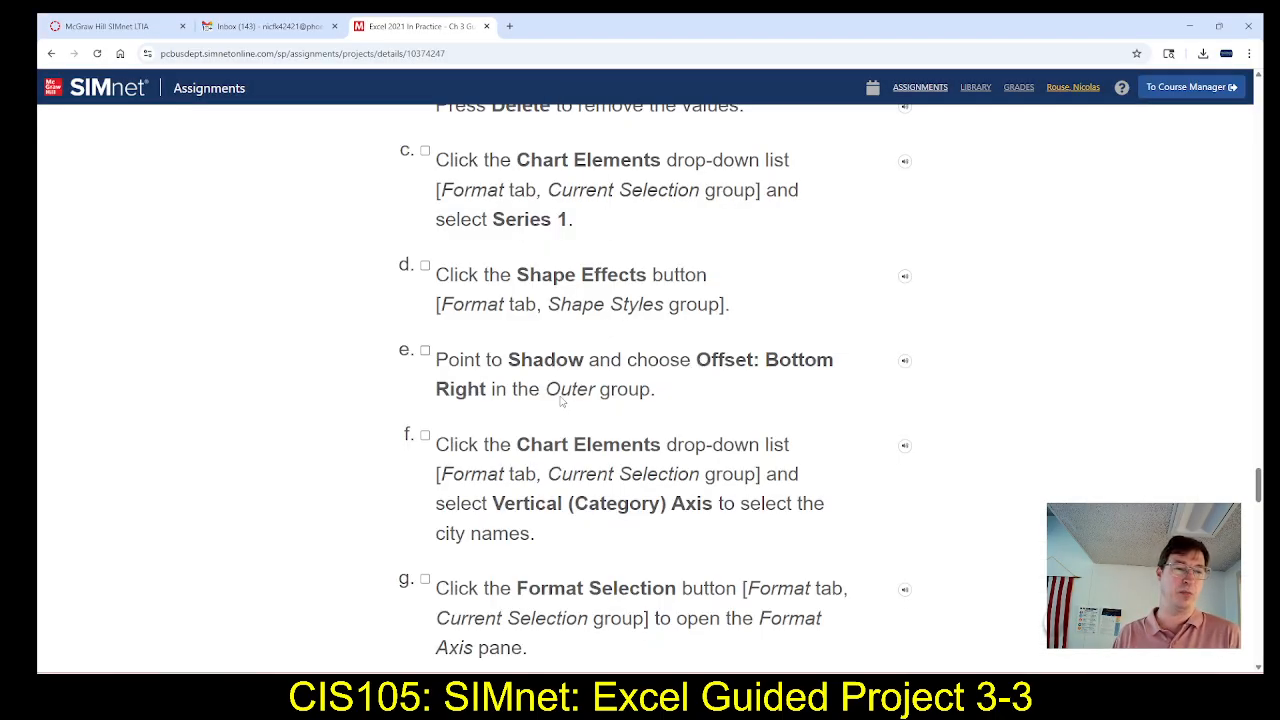
key("alt+Tab")
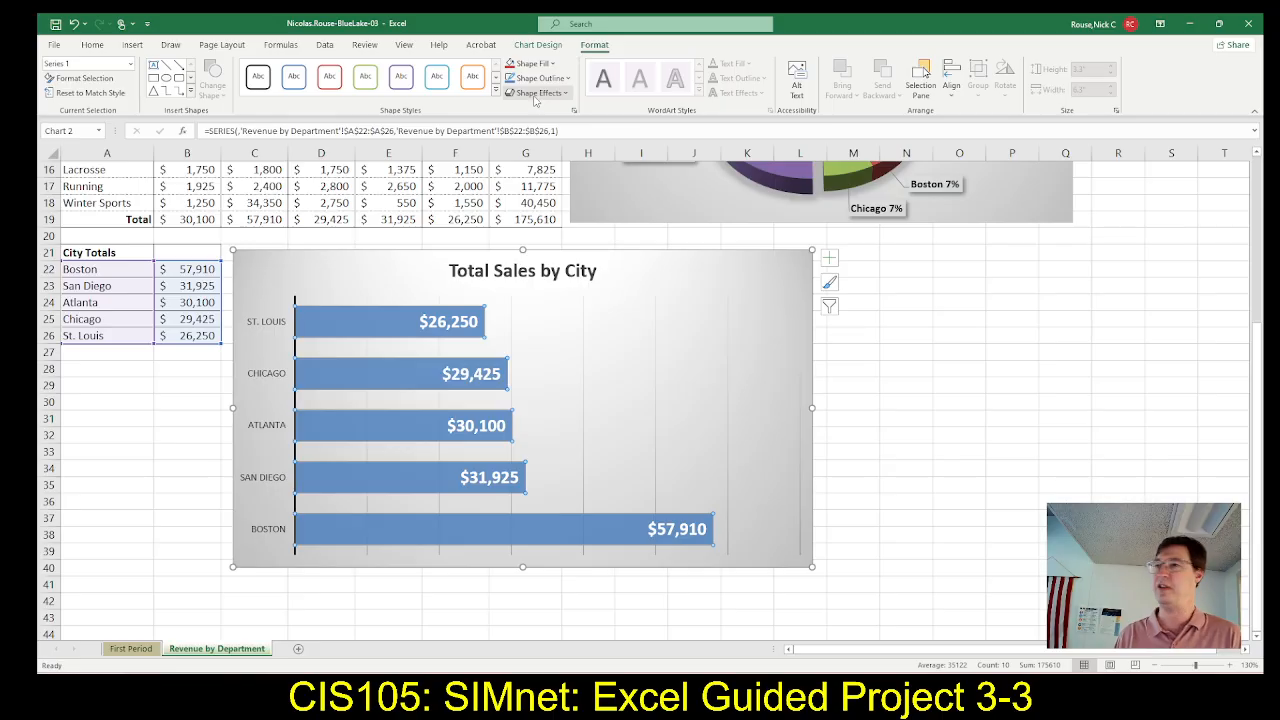
left_click(535, 95)
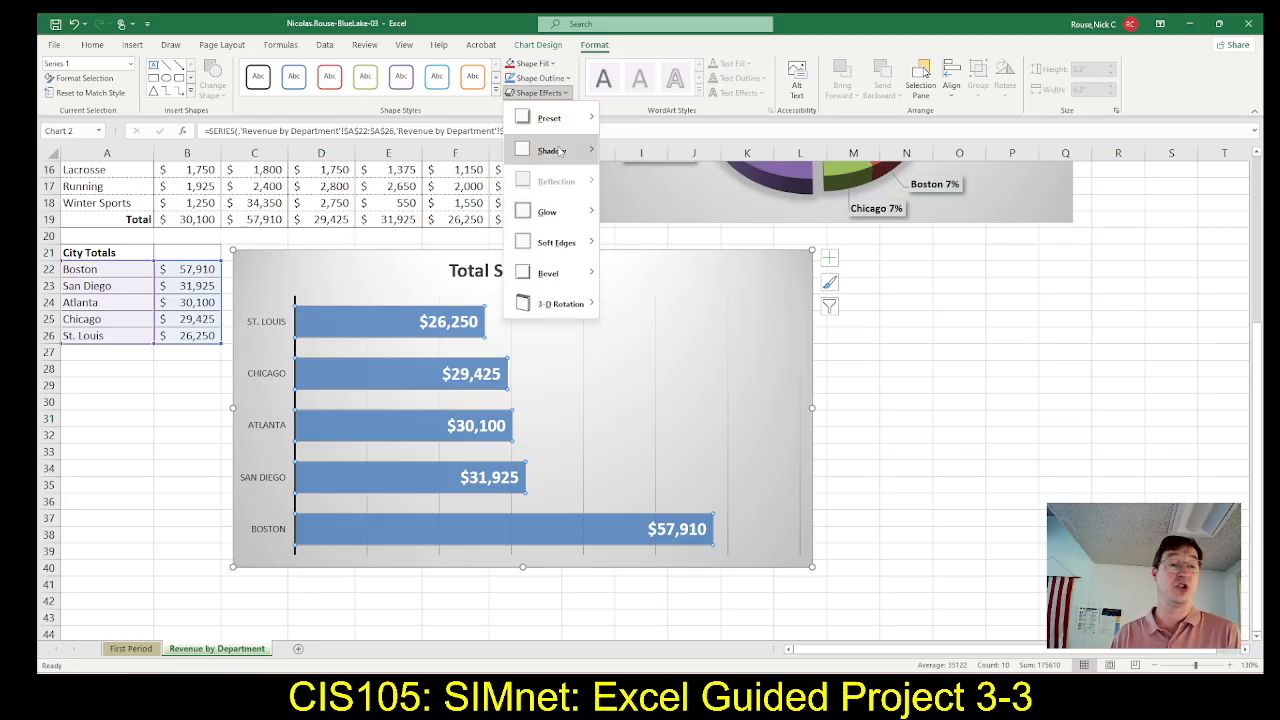
mouse_move(560, 153)
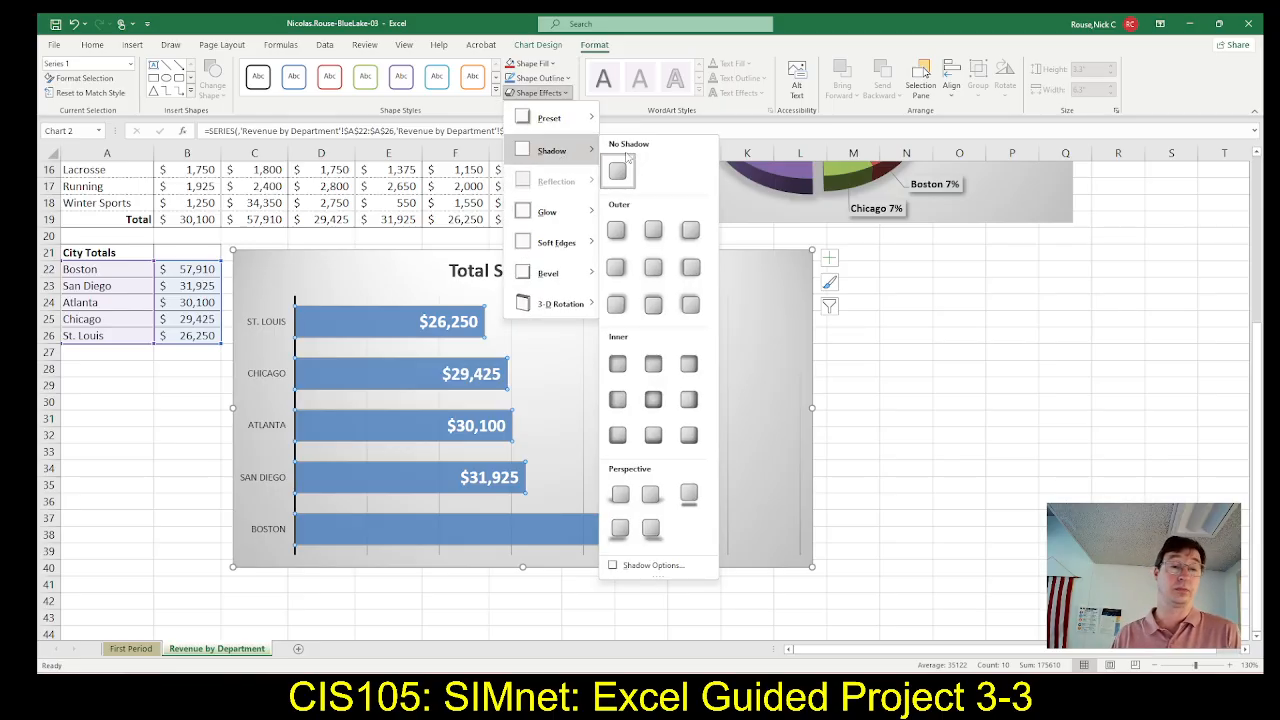
left_click(617, 232)
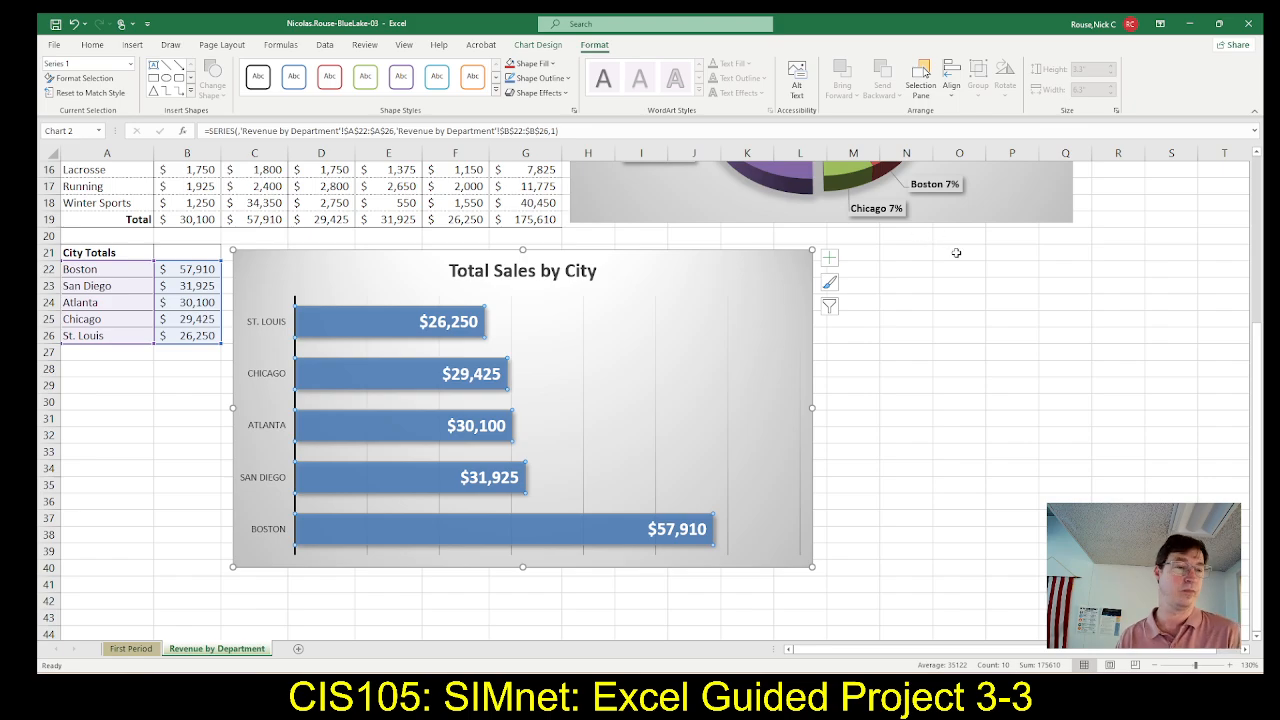
Read step 12f in SIMnet, then switch to Excel and select the bar chart's vertical category axis with the city names
key("alt+Tab")
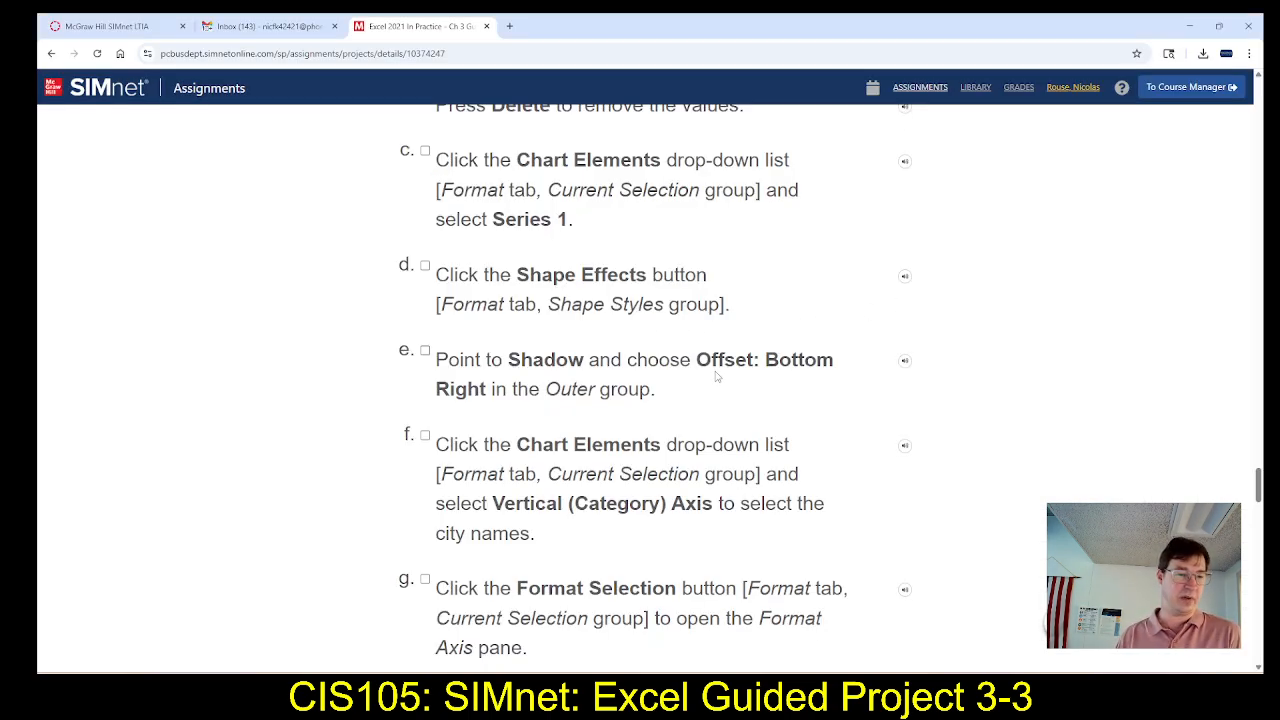
scroll(724, 364, "down", 2)
scroll(789, 368, "down", 1)
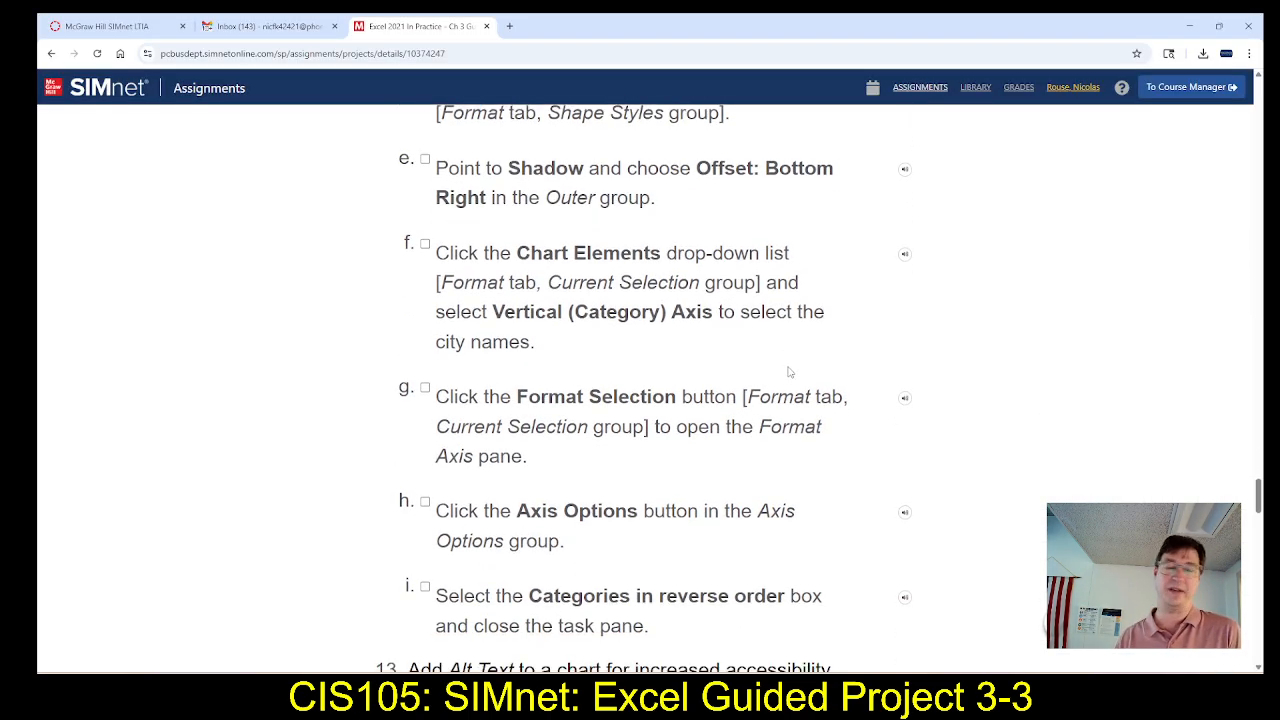
scroll(790, 370, "down", 1)
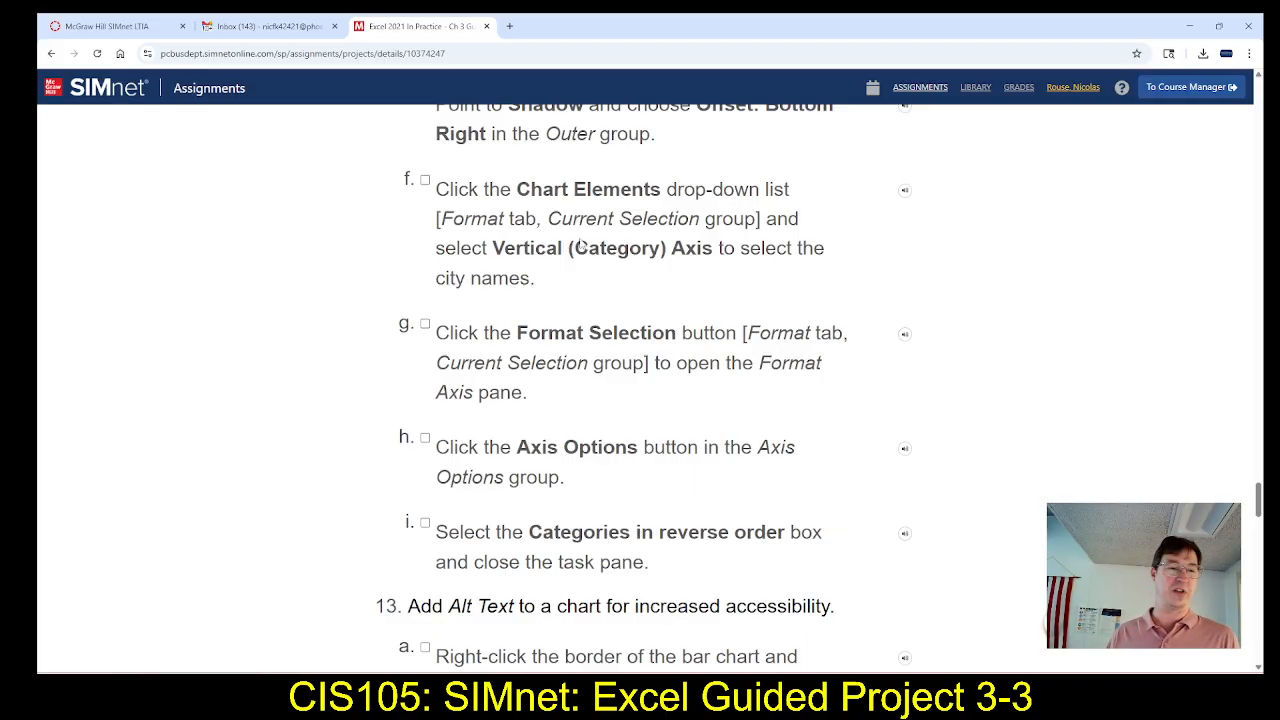
key("alt+Tab")
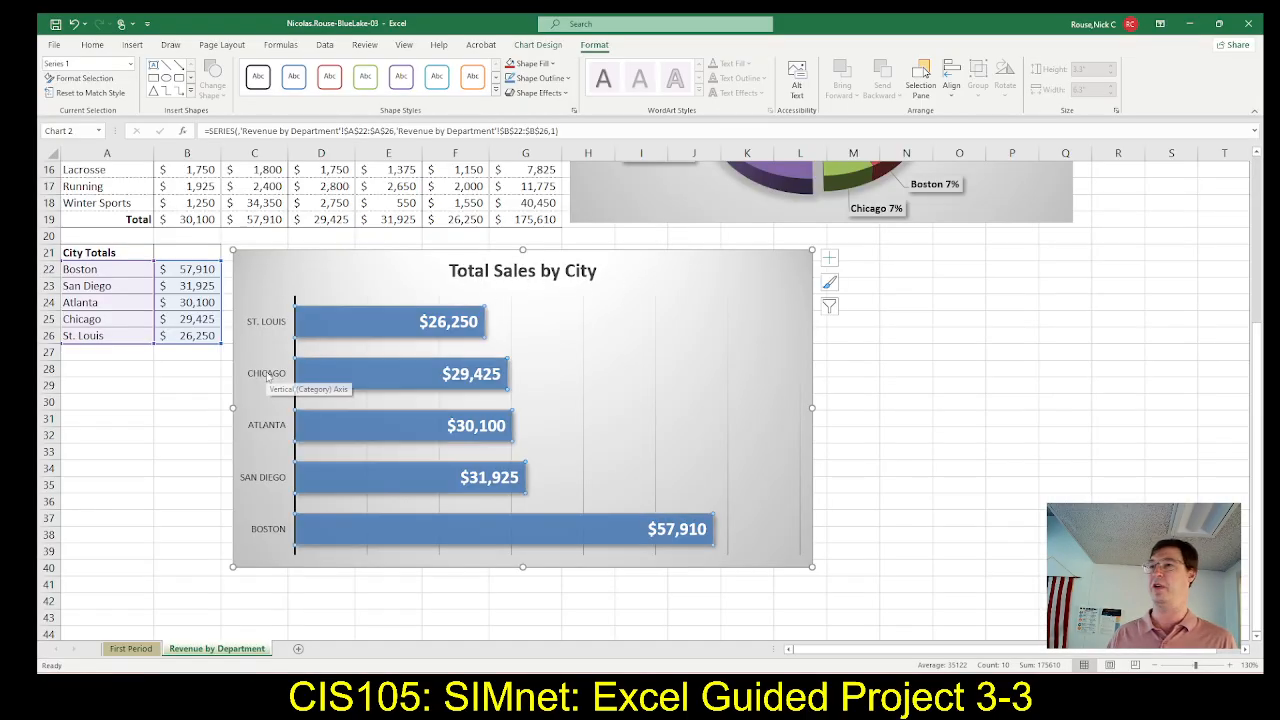
left_click(267, 376)
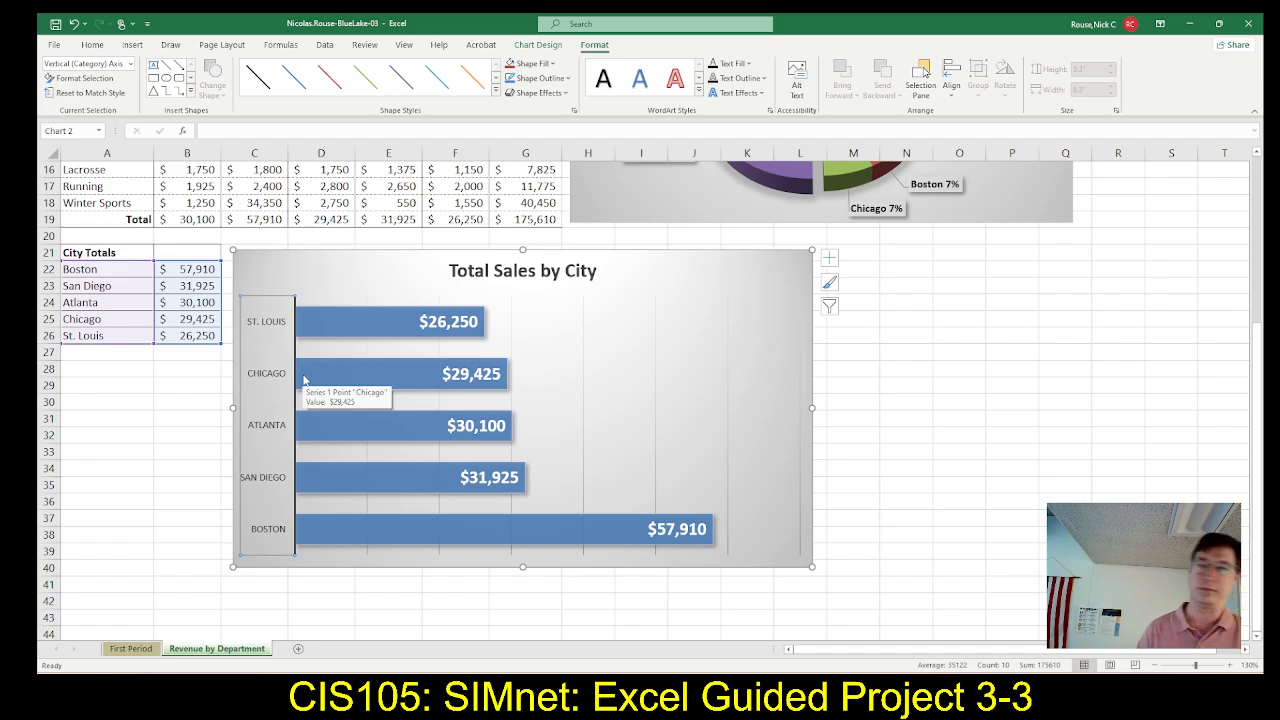
Check steps 12g to 12i in SIMnet, then set the vertical axis in Excel to show its categories in reverse order
key("alt+Tab")
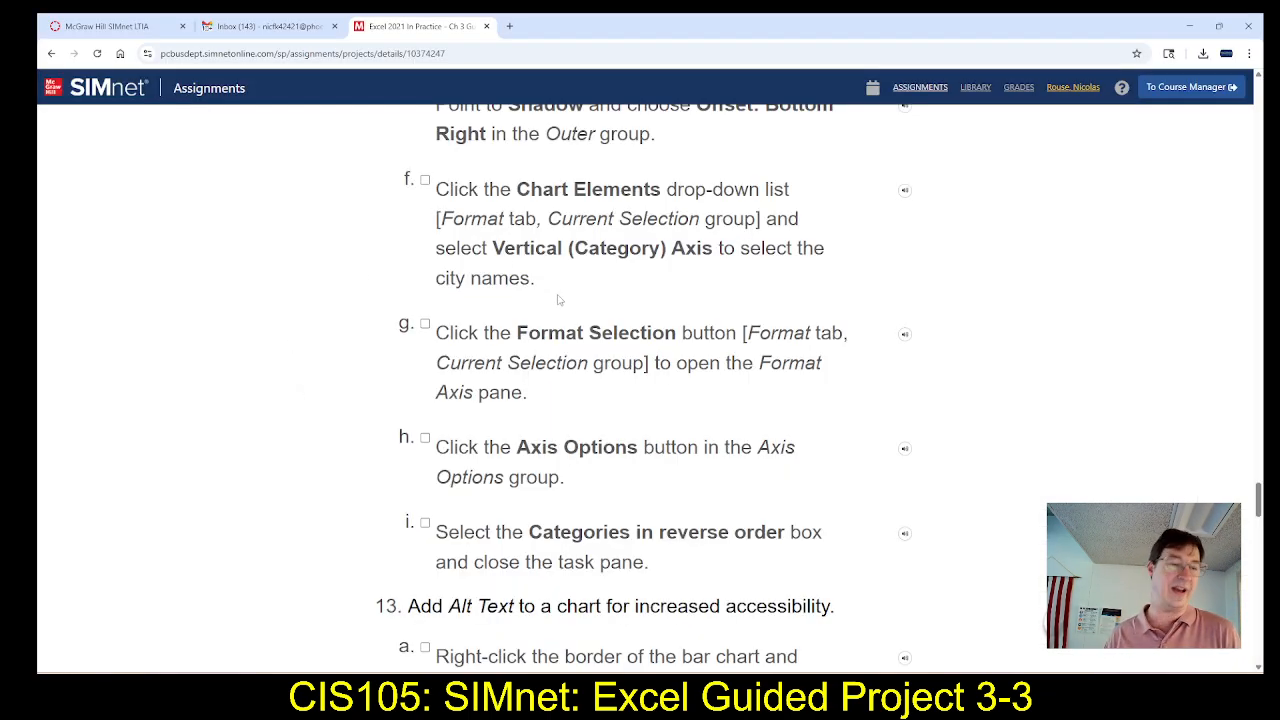
scroll(559, 299, "down", 1)
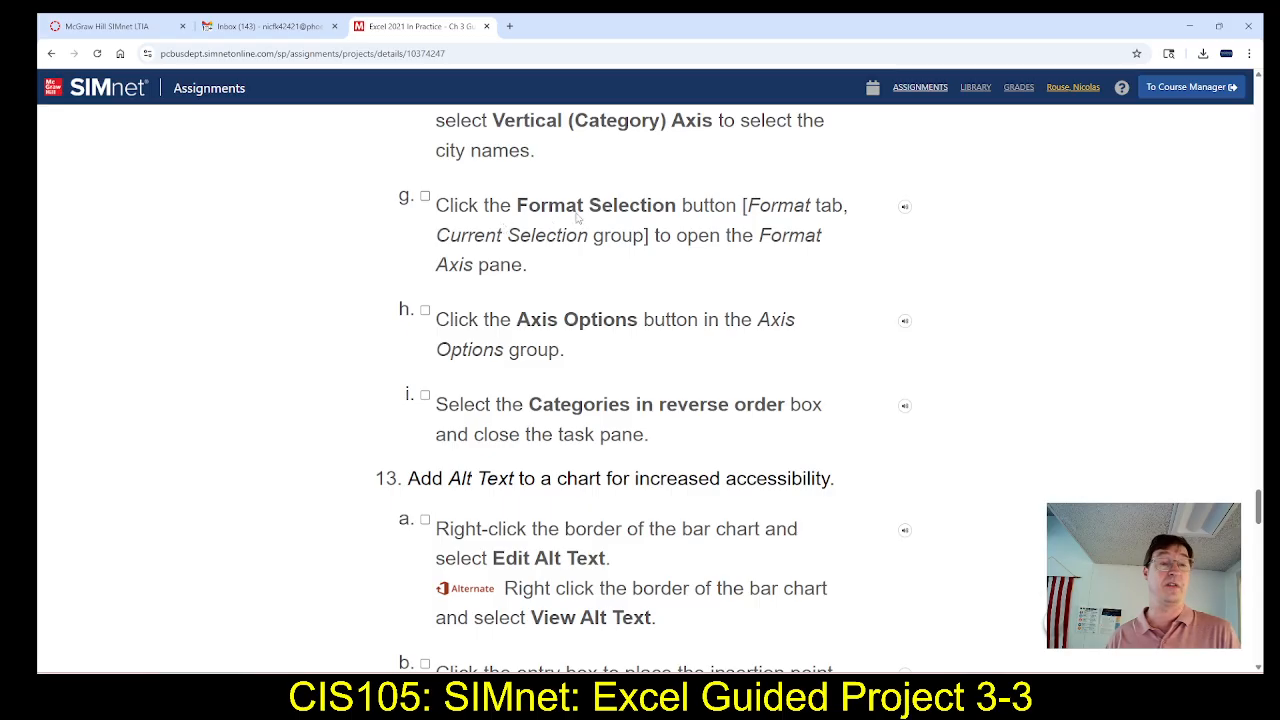
key("alt+Tab")
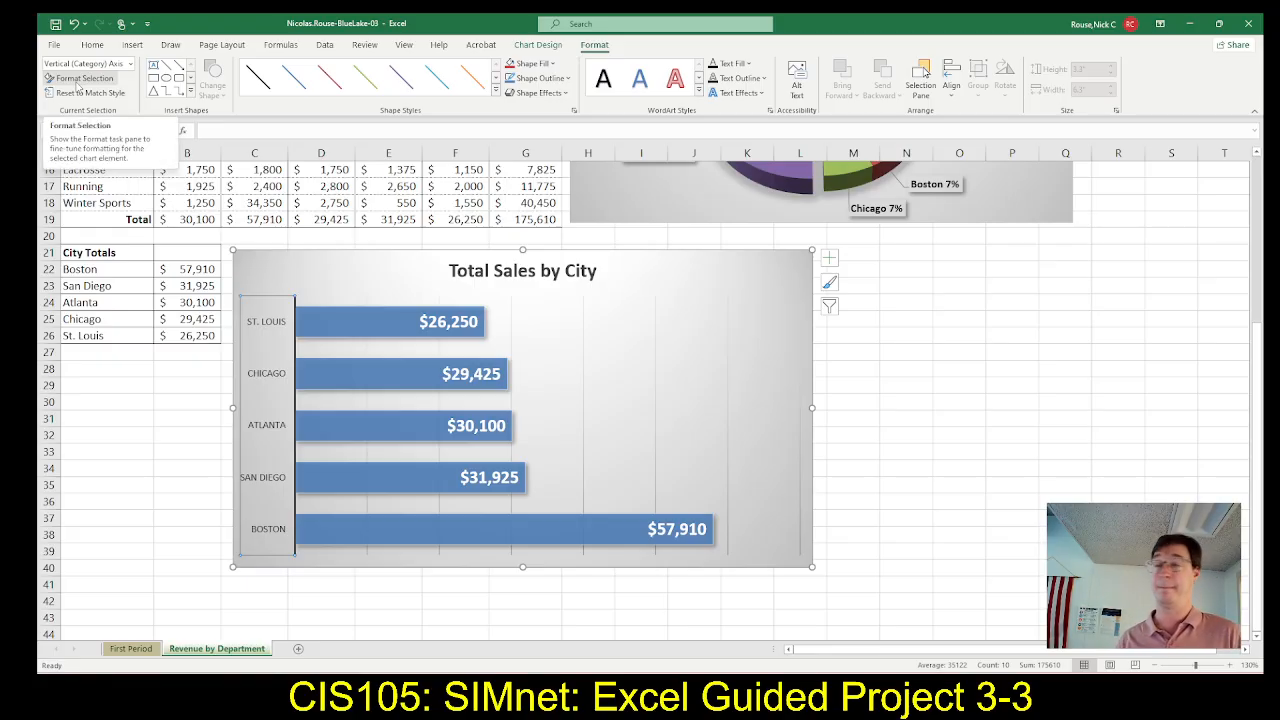
left_click(80, 78)
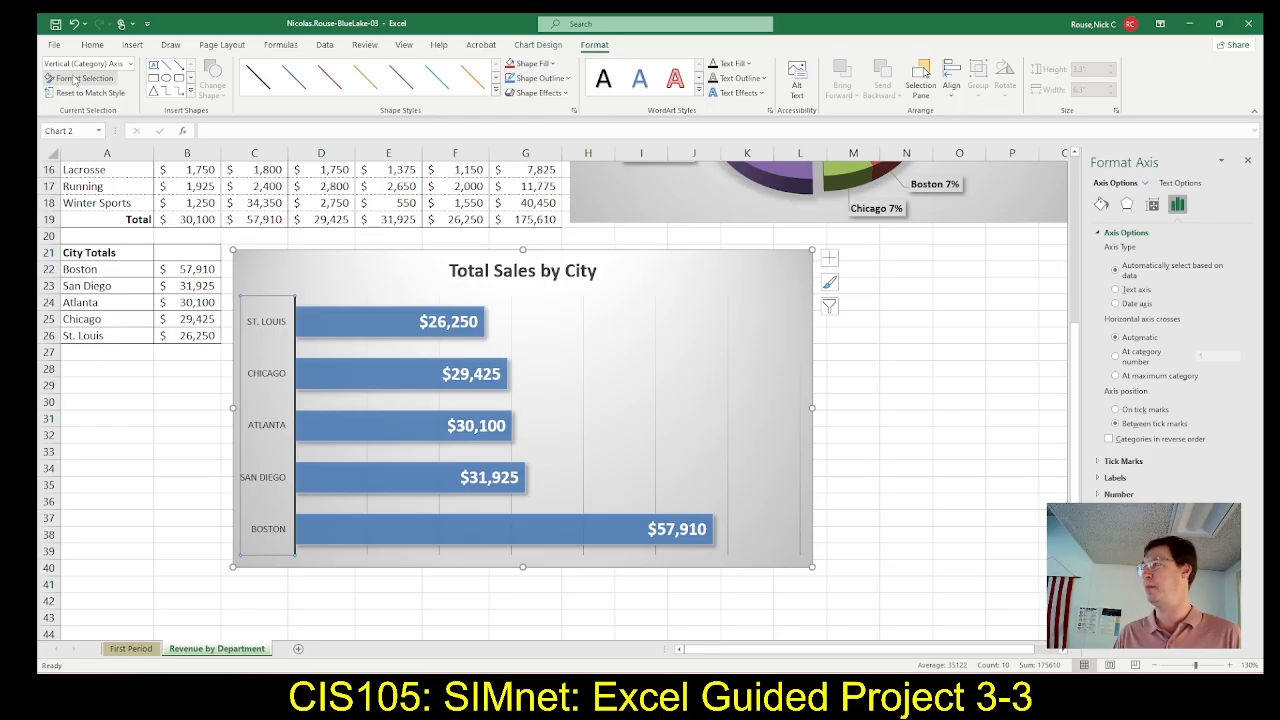
key("alt+Tab")
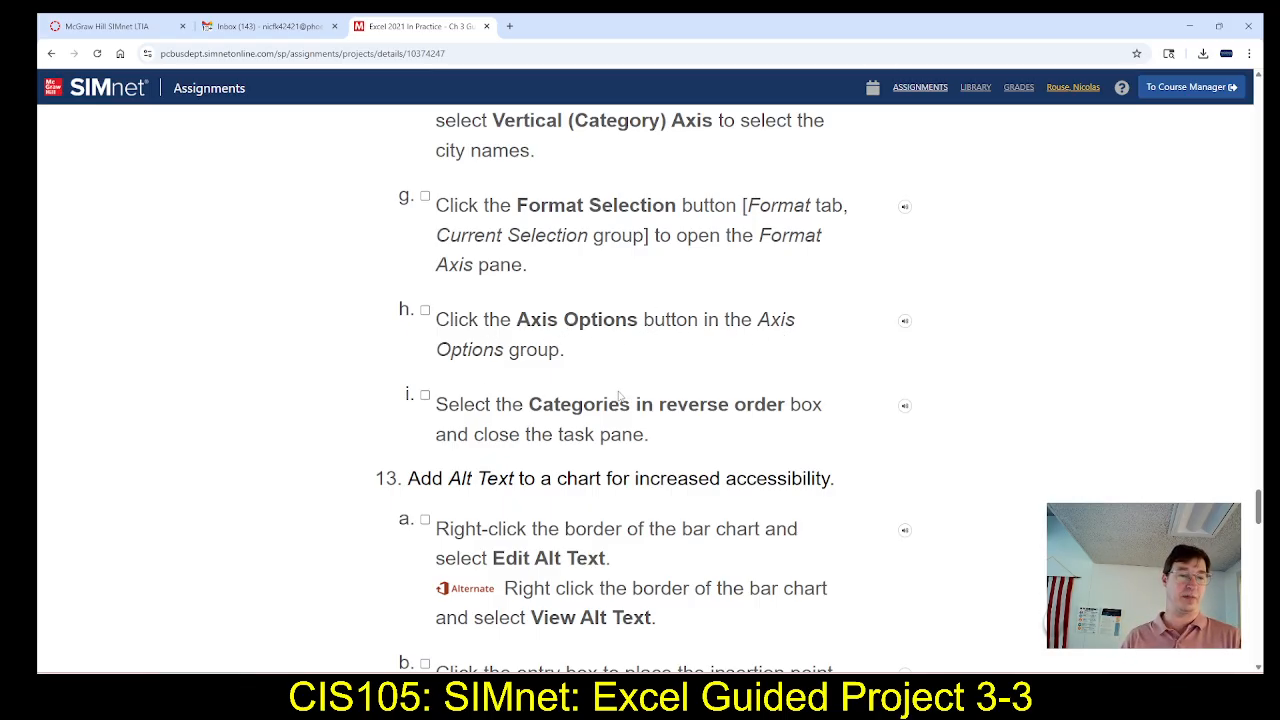
key("alt+Tab")
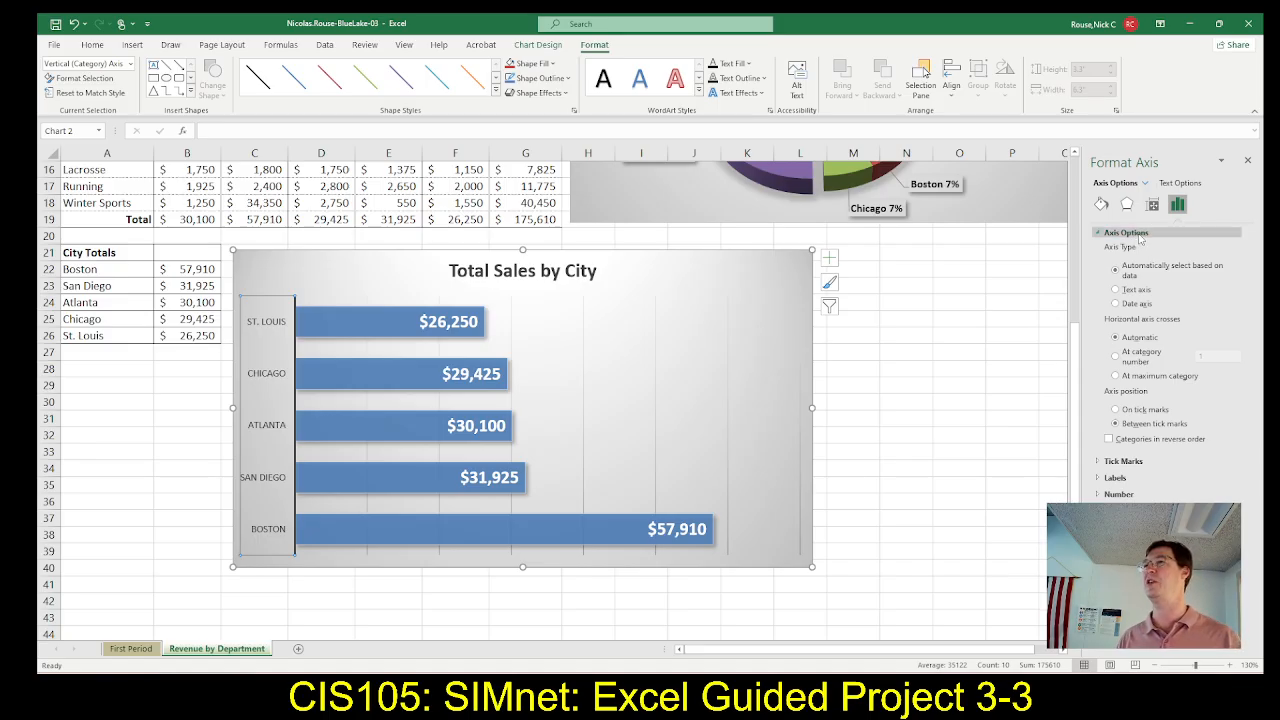
left_click(1109, 440)
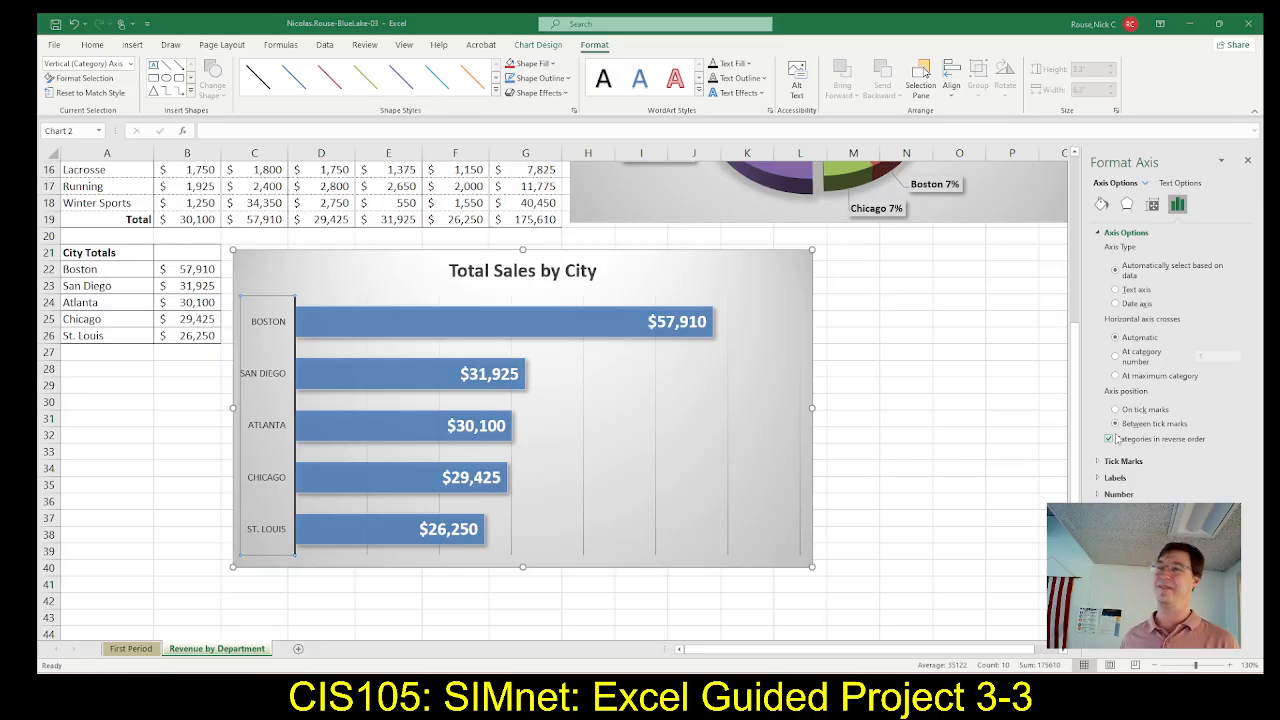
Read step 13 in SIMnet and copy the two alt text sentences given in step 13c
key("alt+Tab")
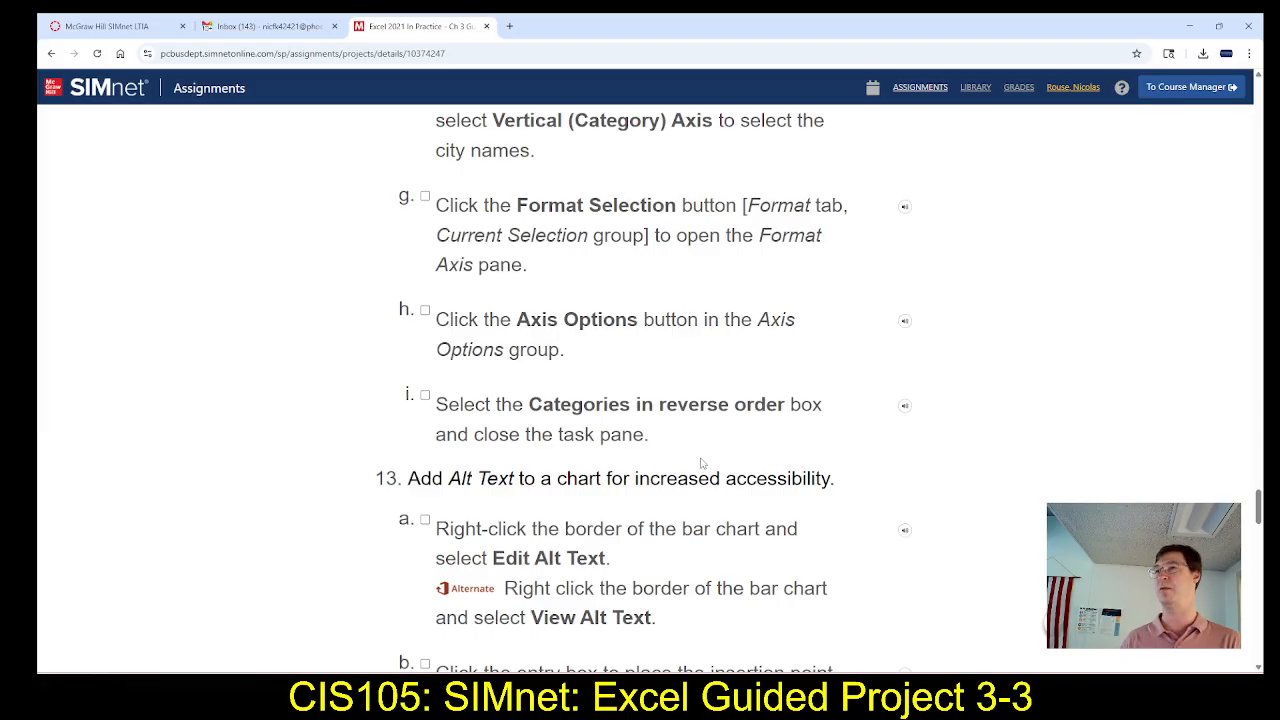
scroll(705, 470, "down", 3)
scroll(705, 455, "down", 1)
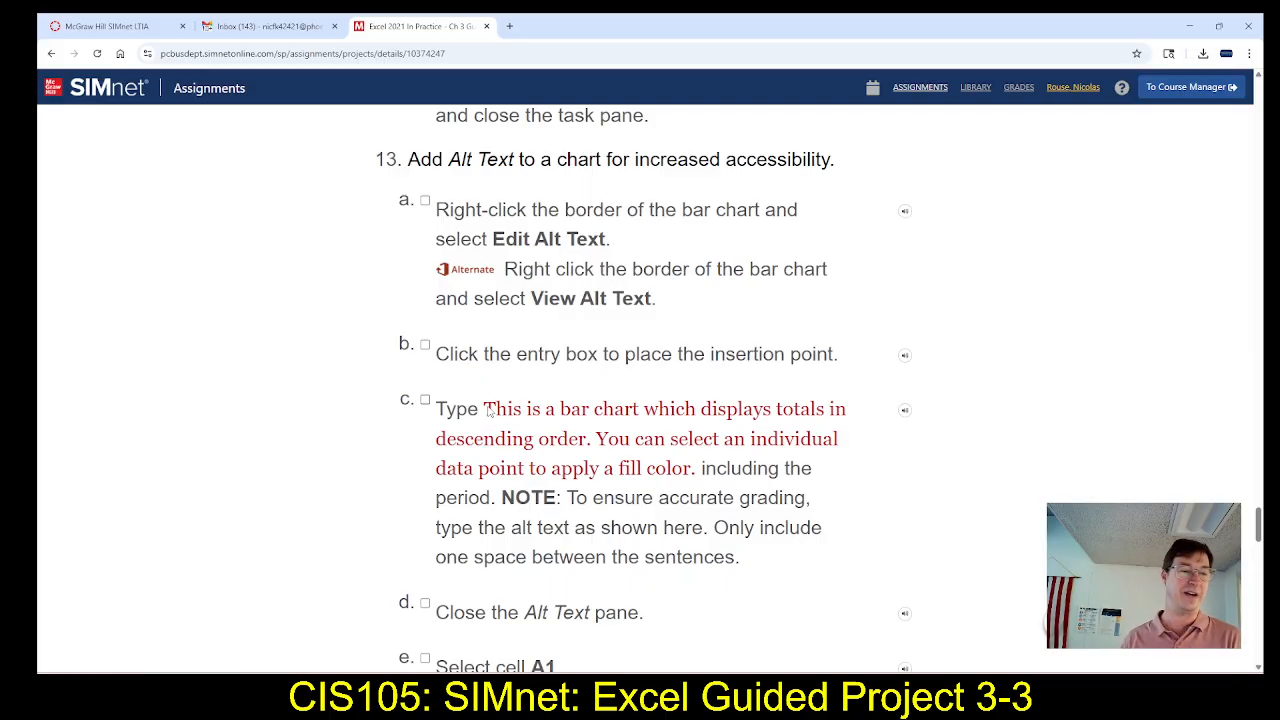
left_click_drag(484, 410, 691, 481)
key("ctrl+c")
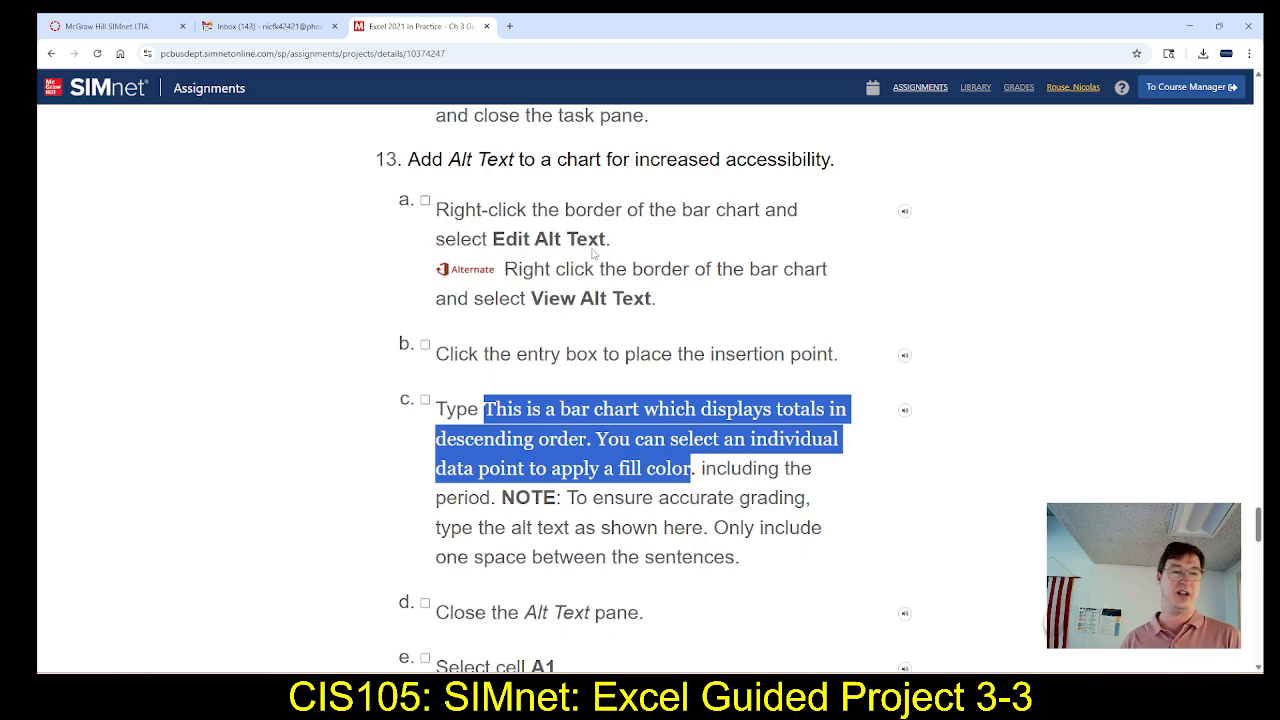
Switch to Excel and paste the copied description as the bar chart's alt text, ending with a period
key("alt+Tab")
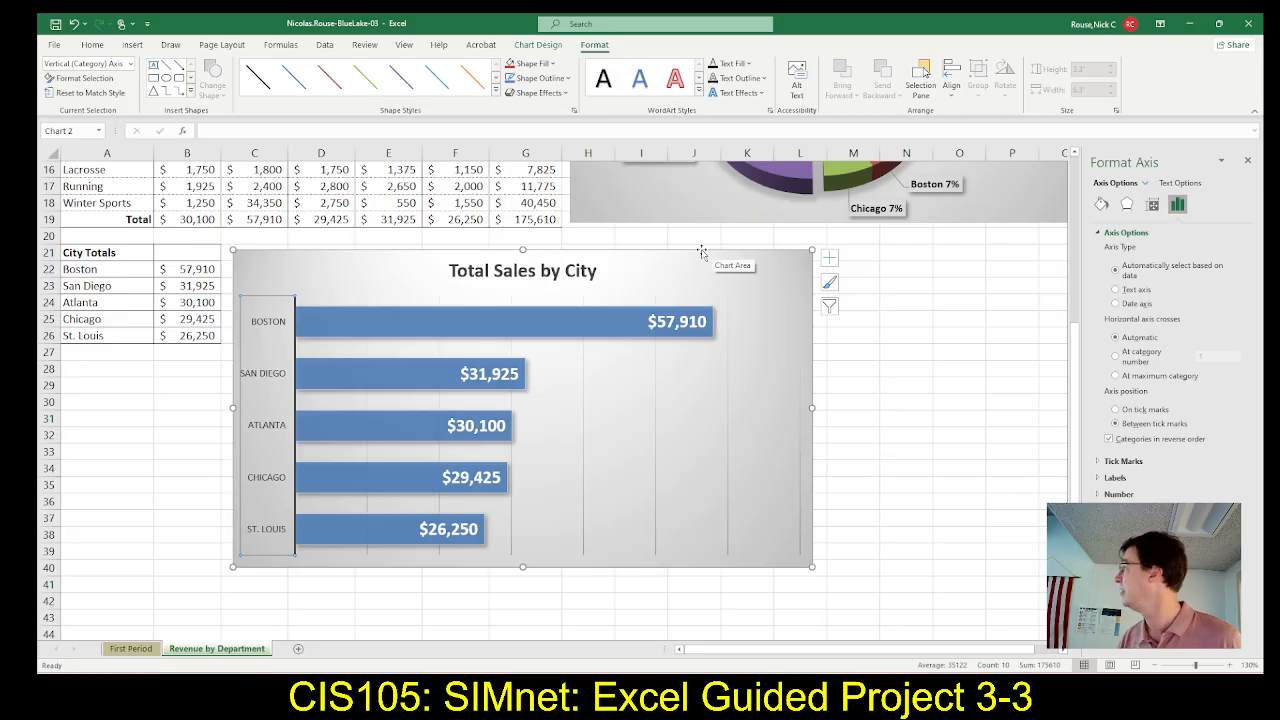
right_click(702, 251)
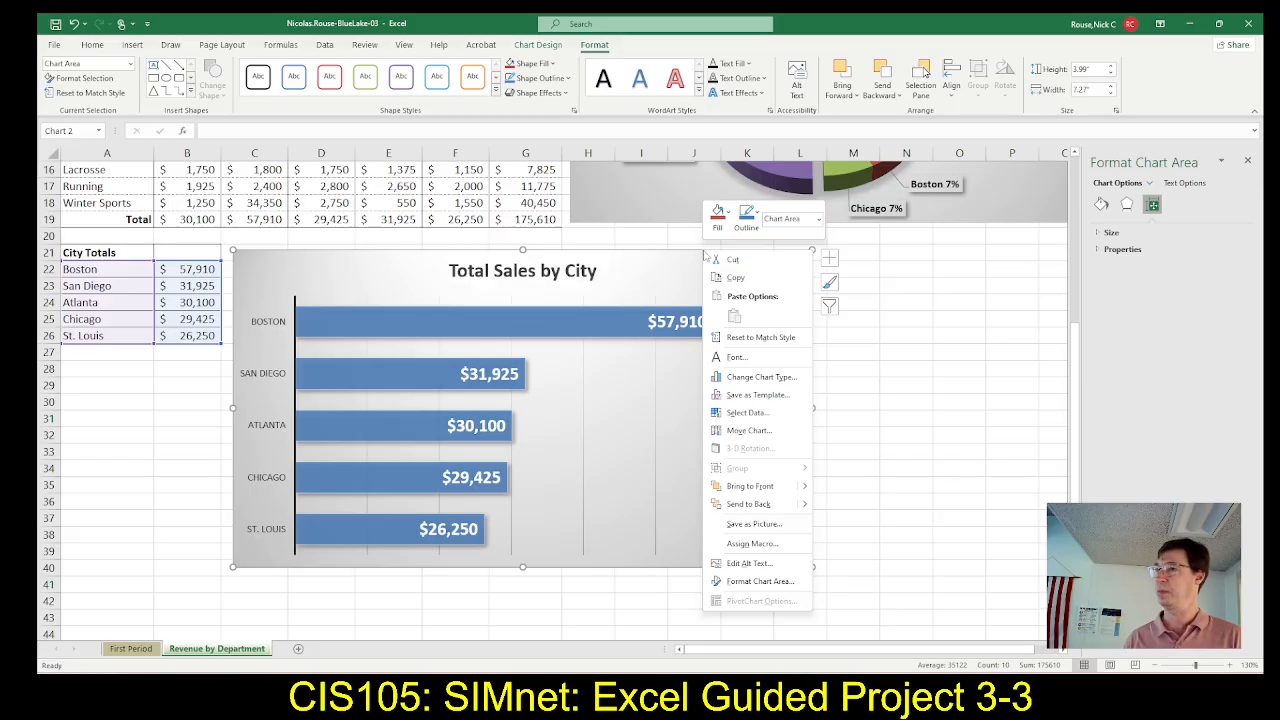
left_click(745, 566)
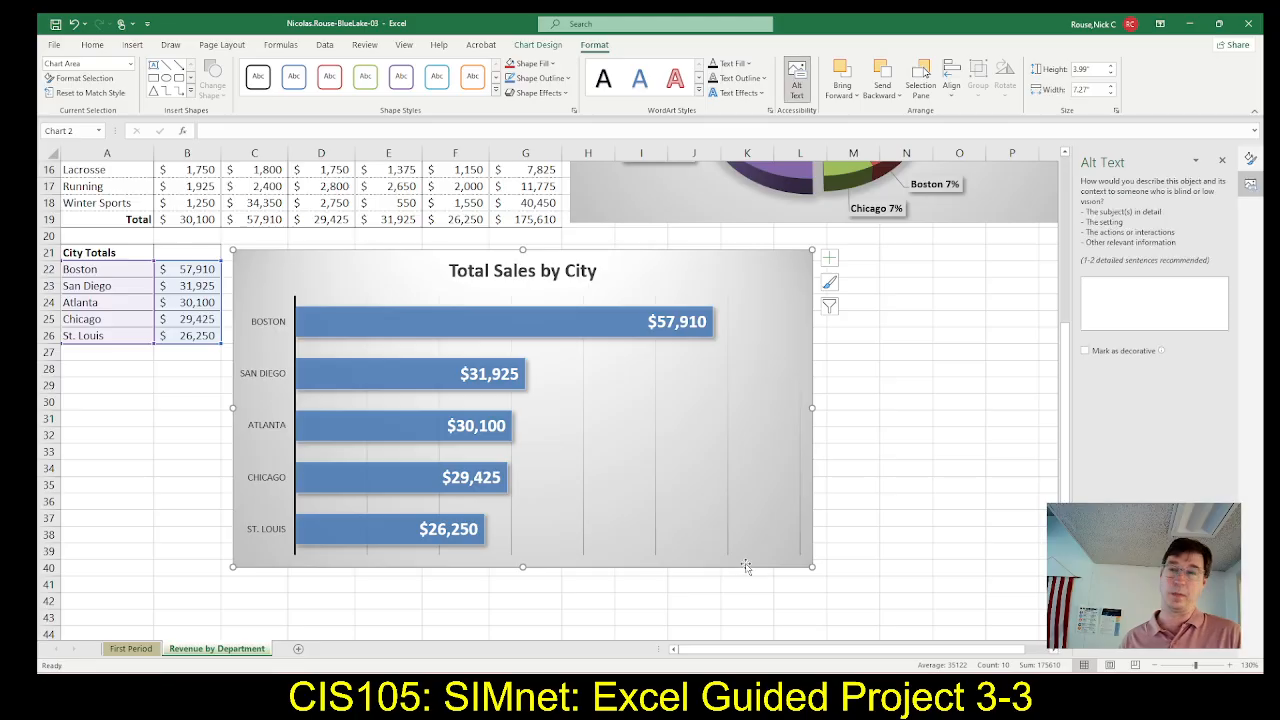
left_click(1127, 303)
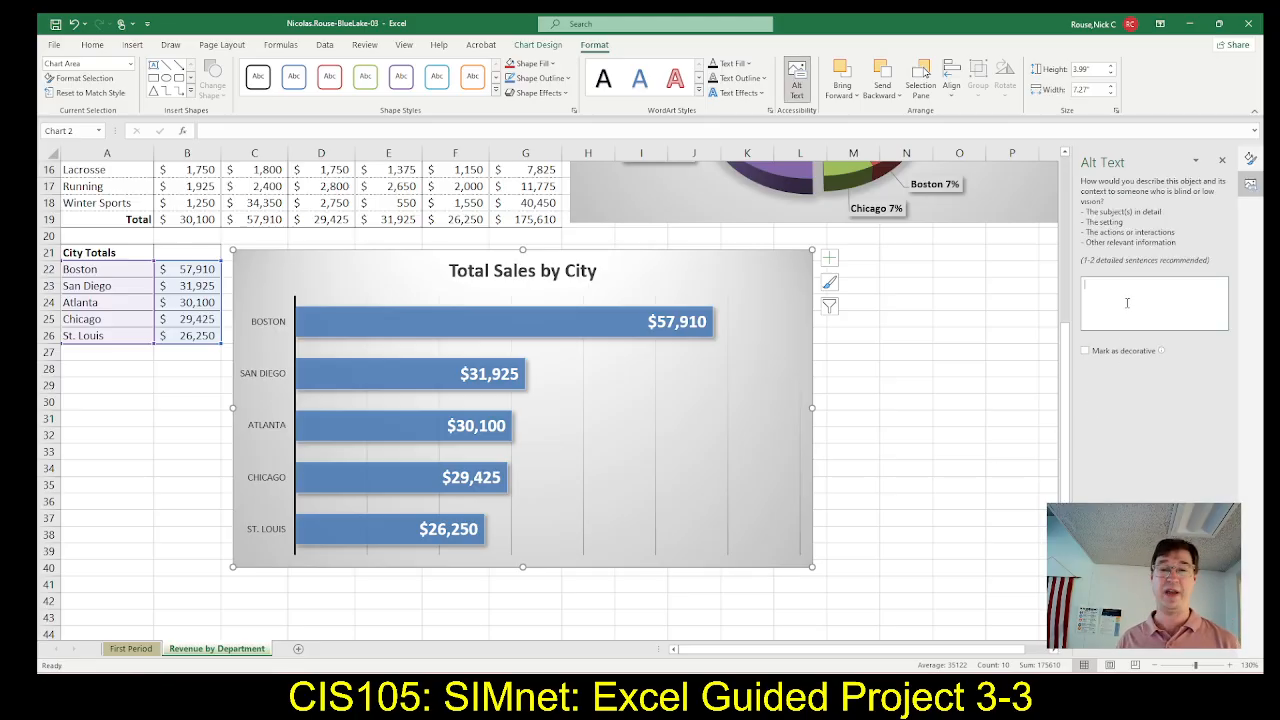
key("ctrl+v")
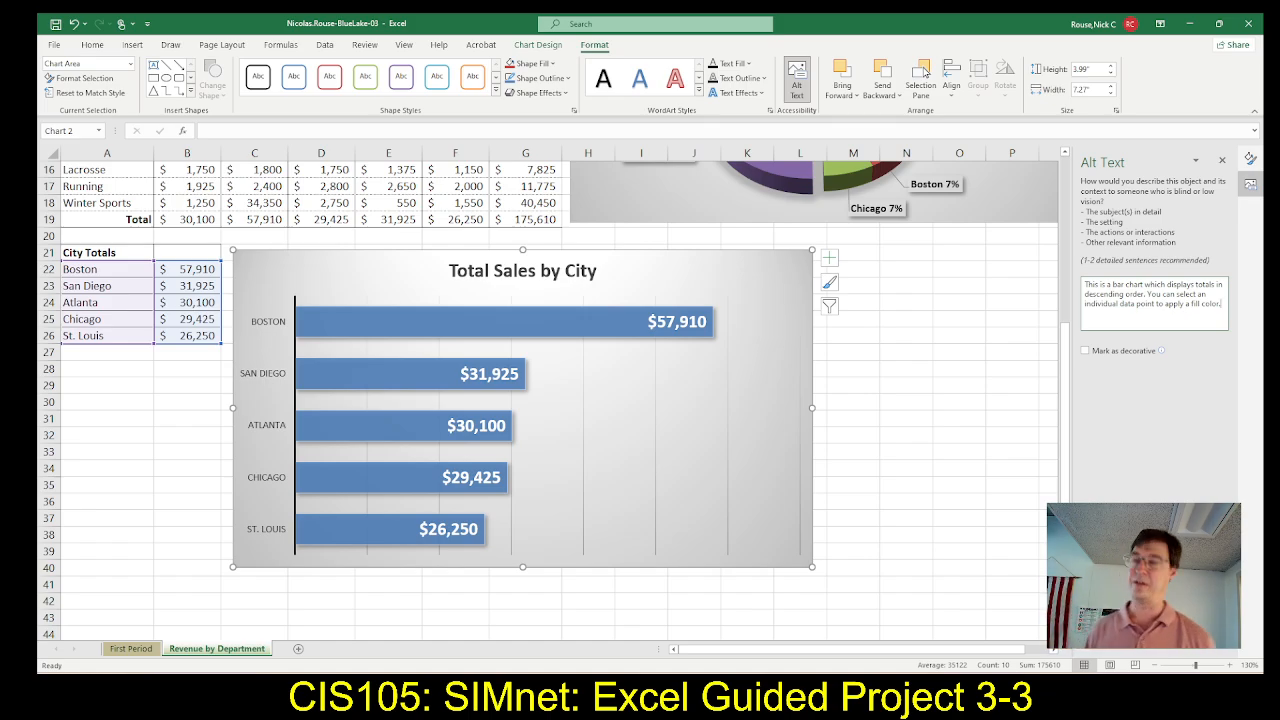
Check steps 13d and 13e in SIMnet, then switch to Excel and close the Alt Text pane
key("alt+Tab")
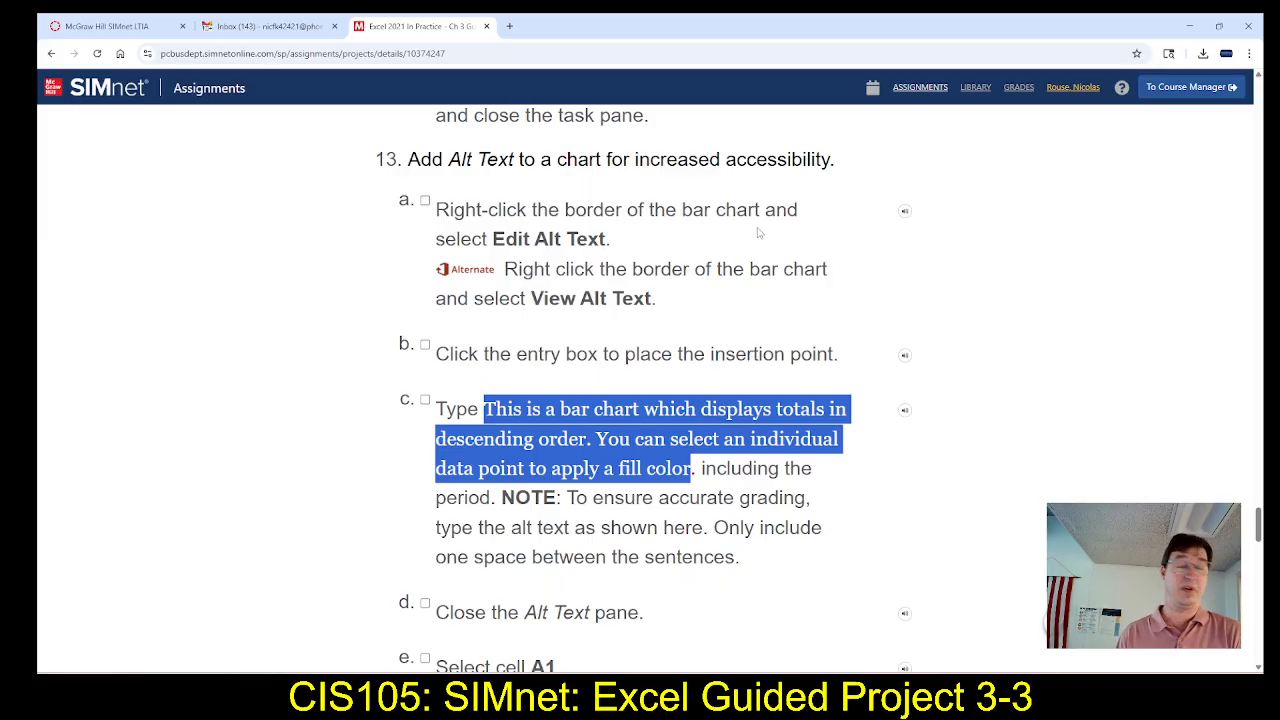
scroll(570, 338, "down", 3)
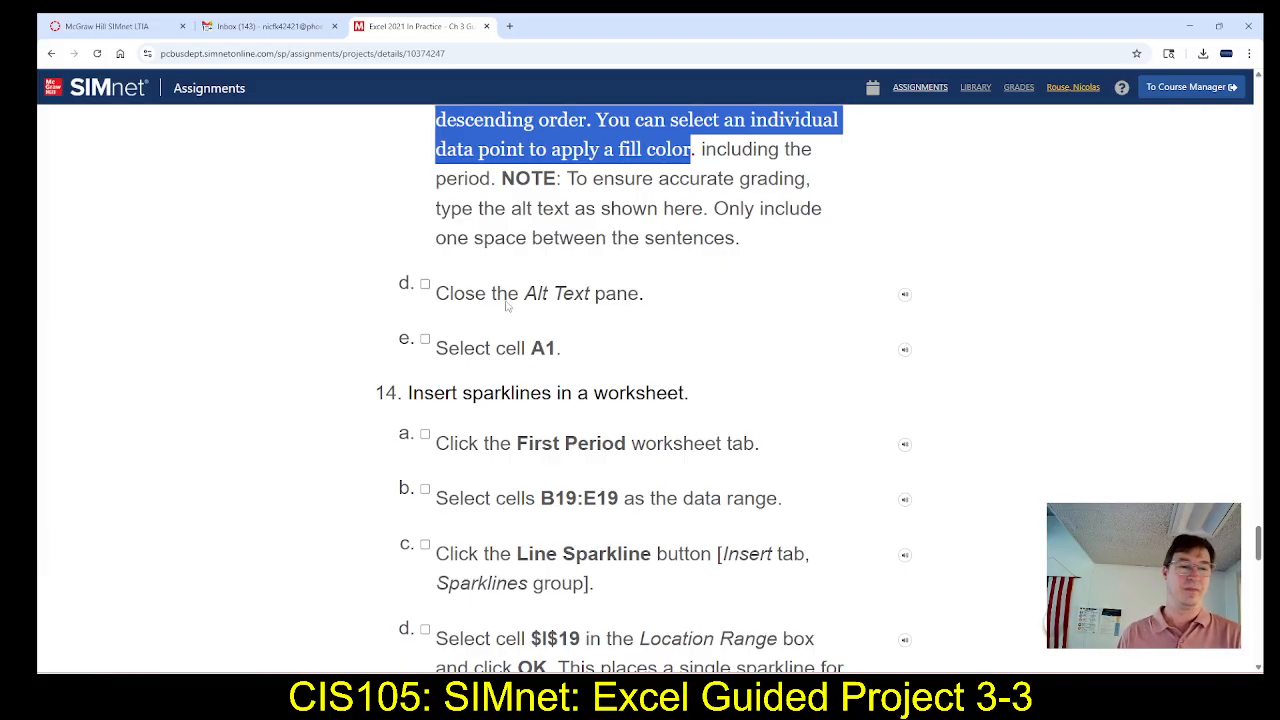
key("alt+Tab")
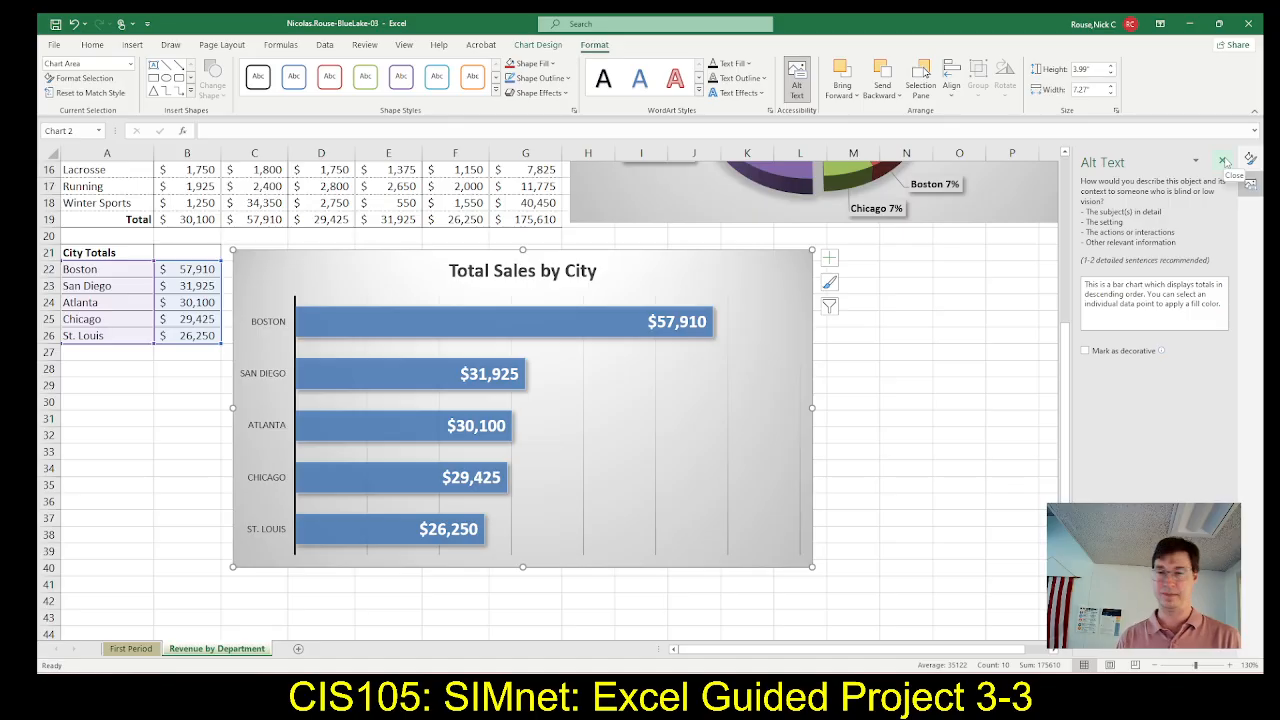
left_click(1224, 162)
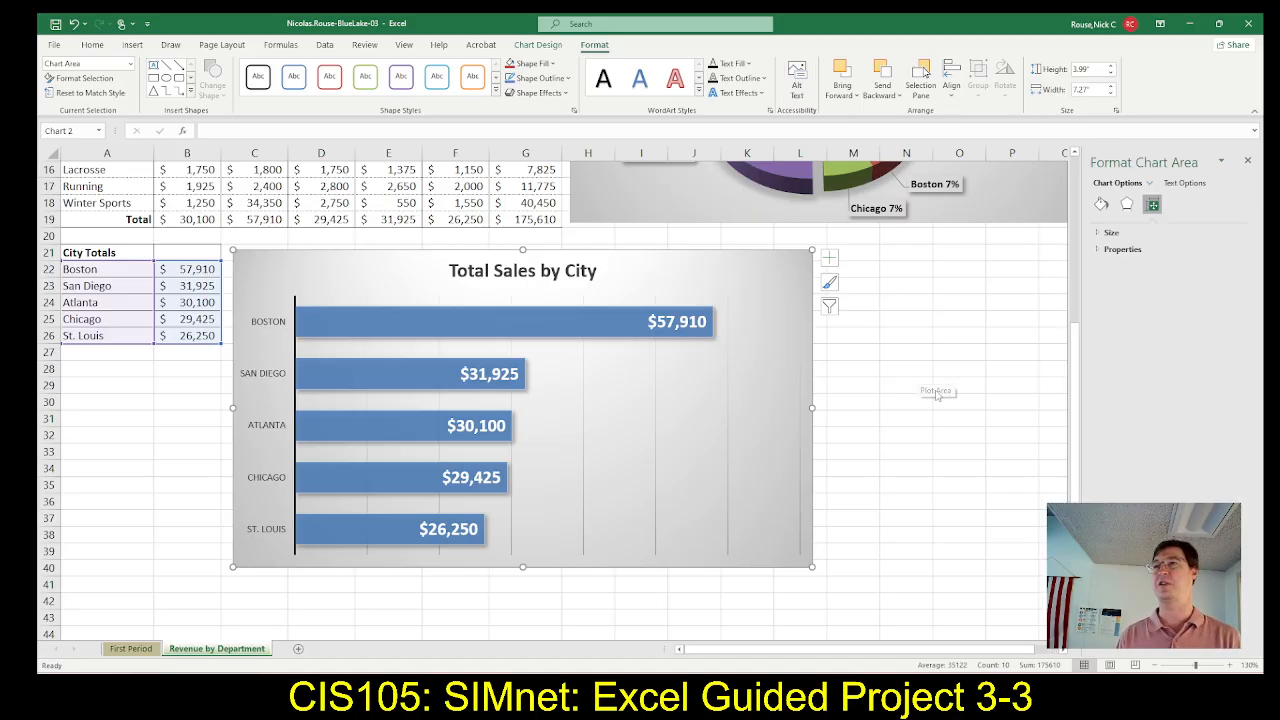
Deselect the bar chart by selecting blank cell J2 above the Golf pie chart, and close the Format pane
scroll(935, 400, "up", 5)
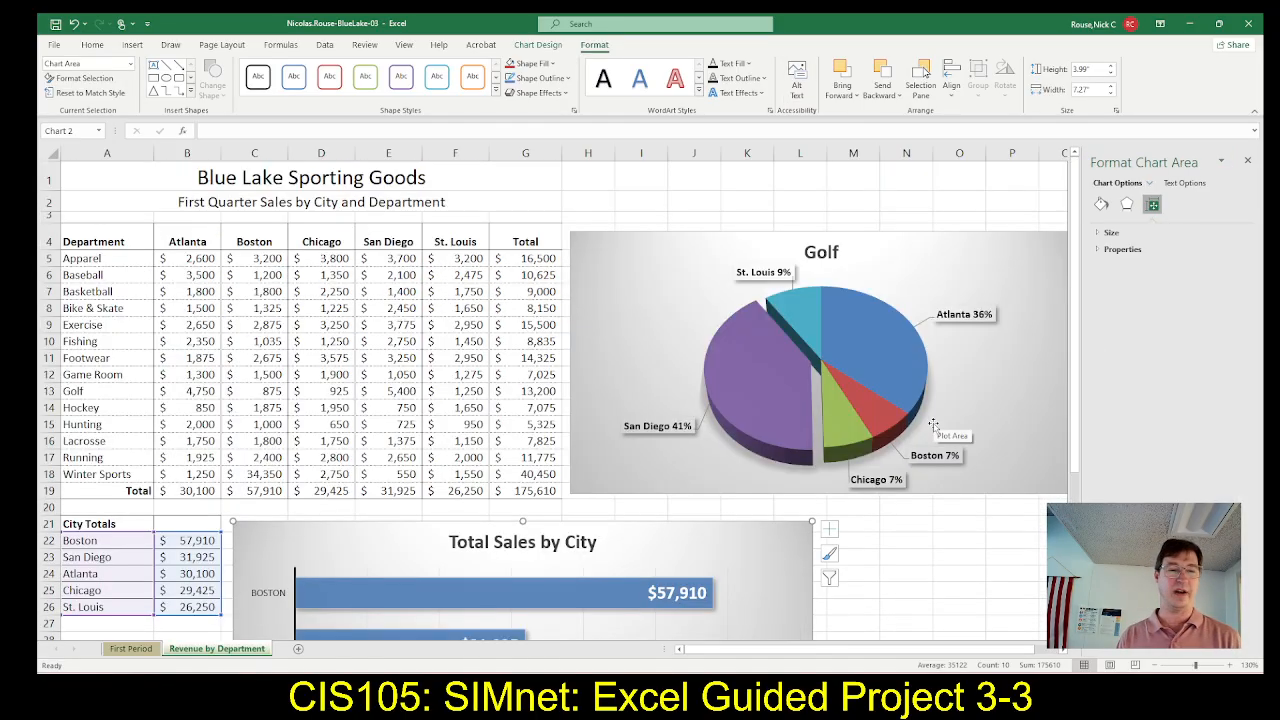
left_click(706, 193)
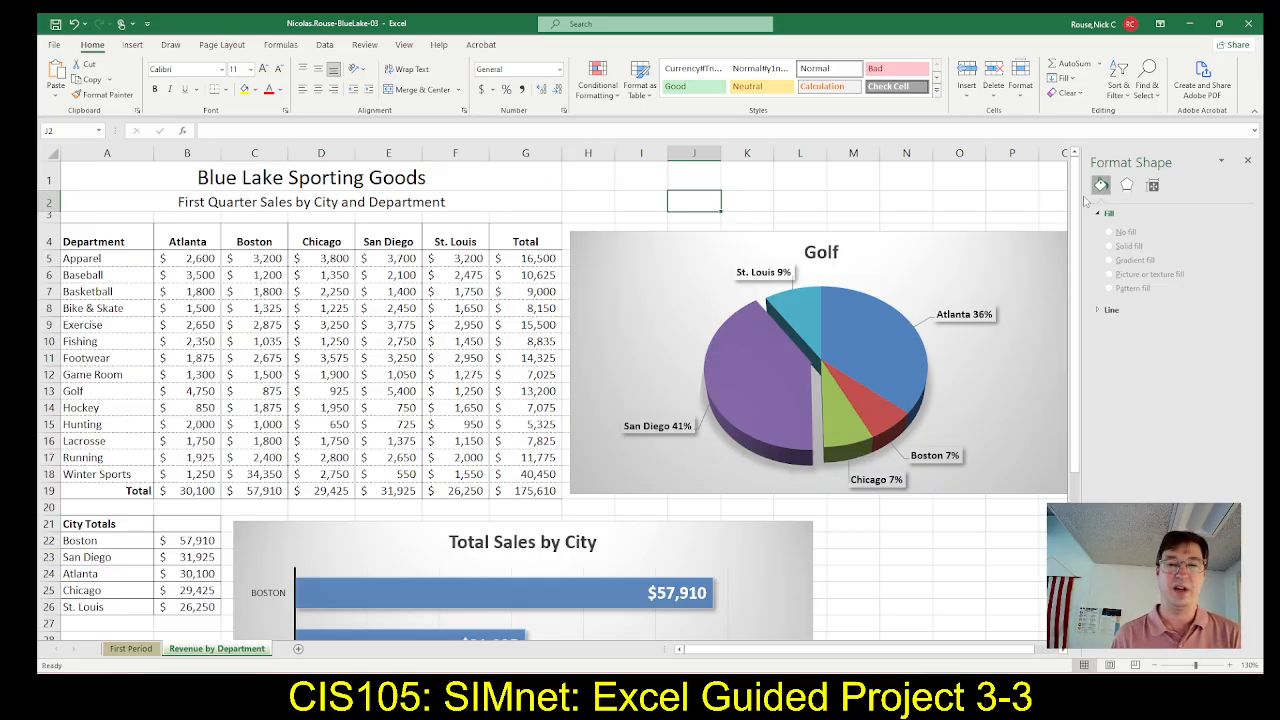
left_click(1246, 160)
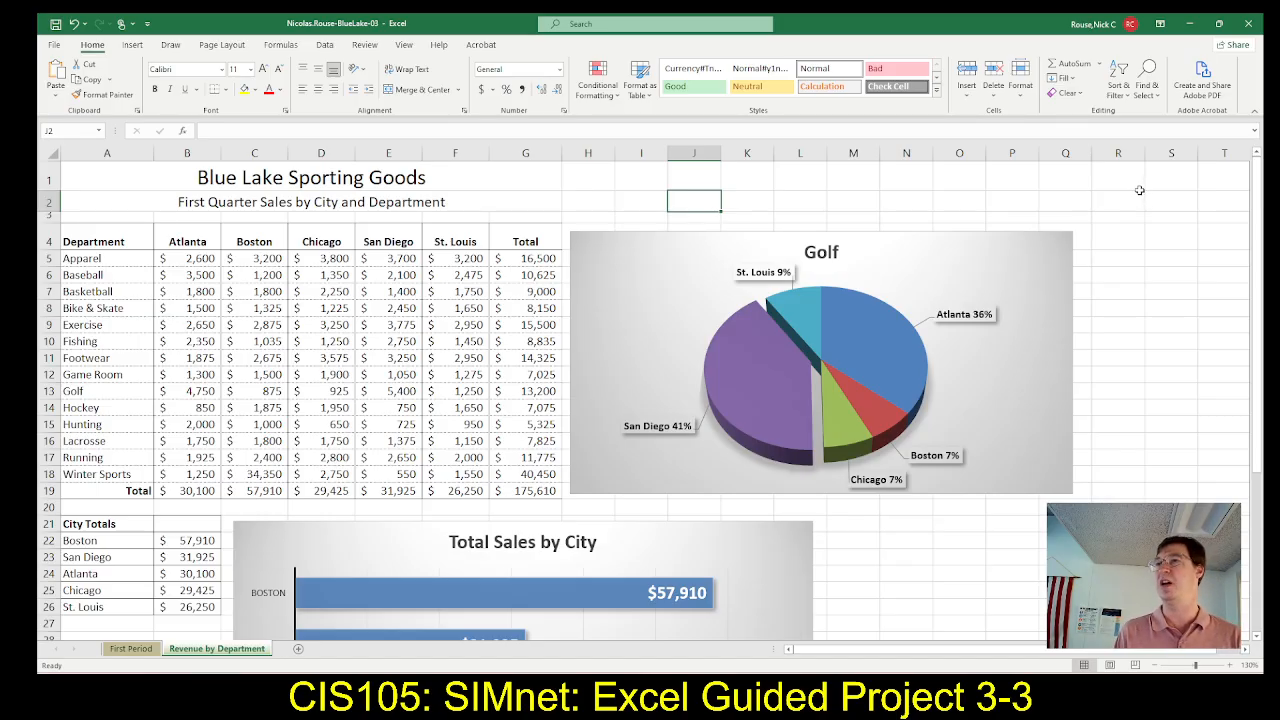
Check step 14 in SIMnet, then open the First Period worksheet in Excel and enlarge its view to 140%
key("alt+Tab")
key("alt+Tab")
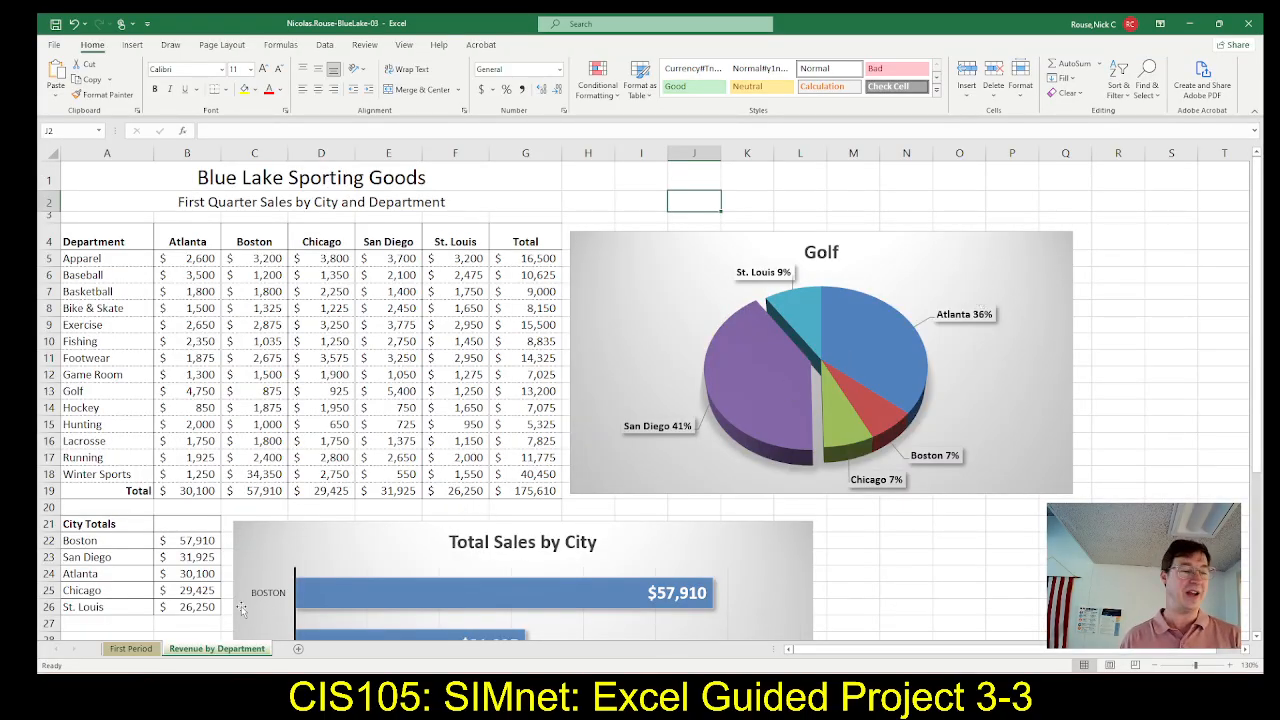
left_click(128, 649)
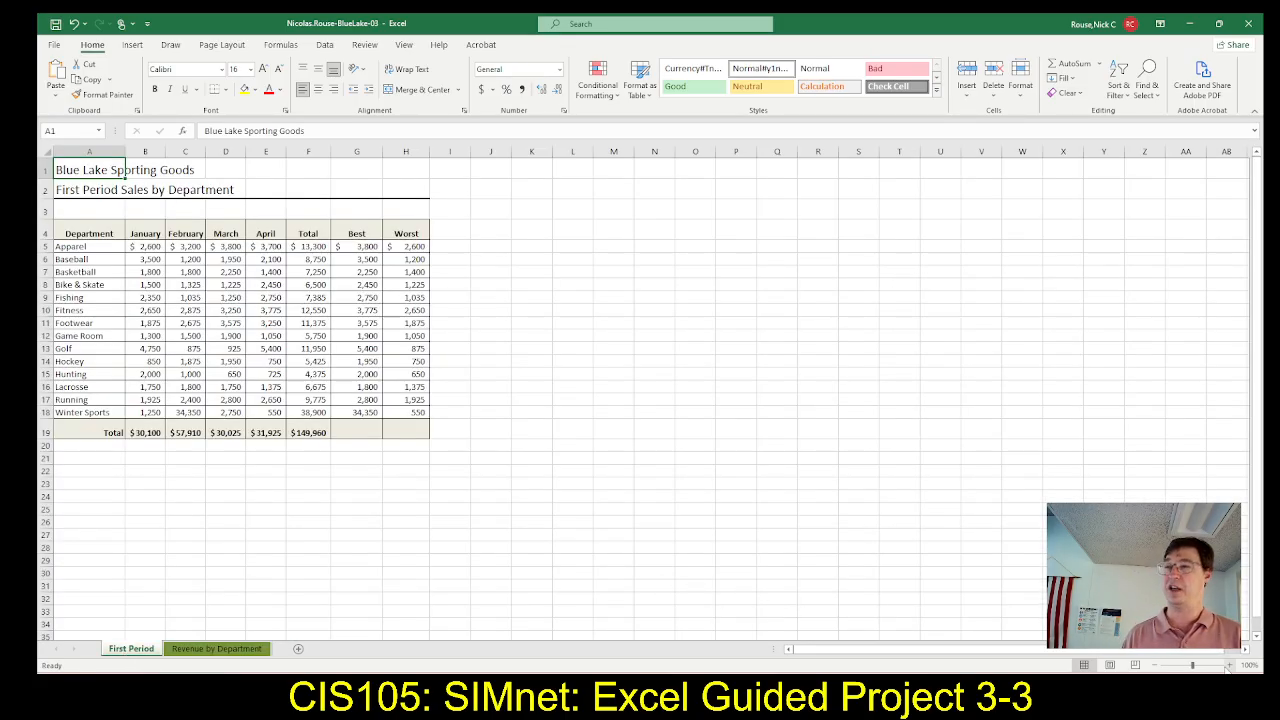
left_click(1230, 667)
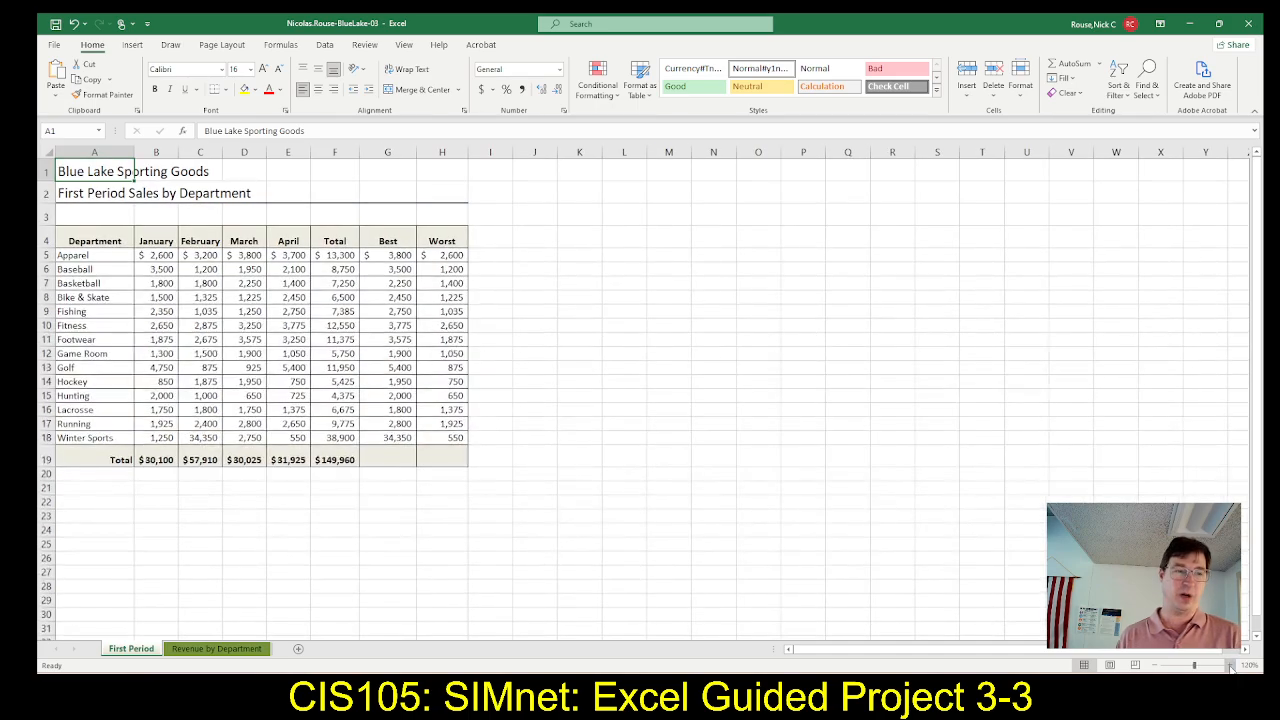
left_click(1230, 667)
left_click(1230, 667)
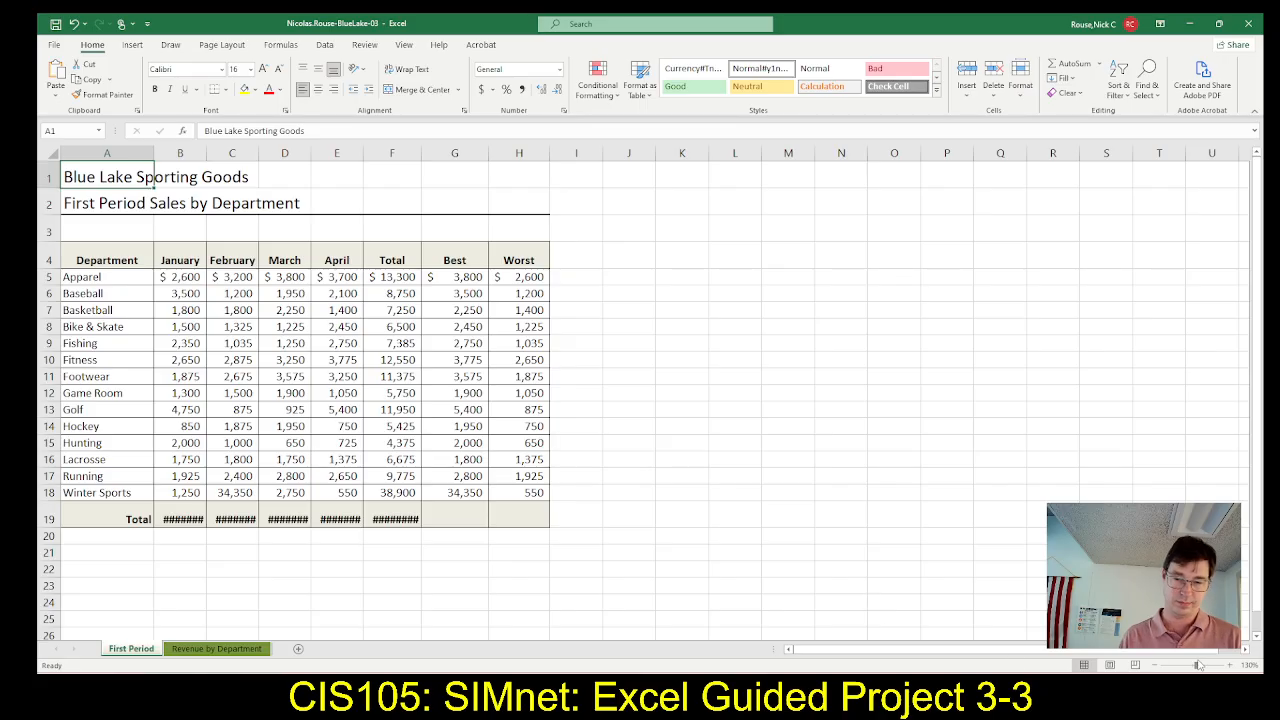
left_click(1230, 667)
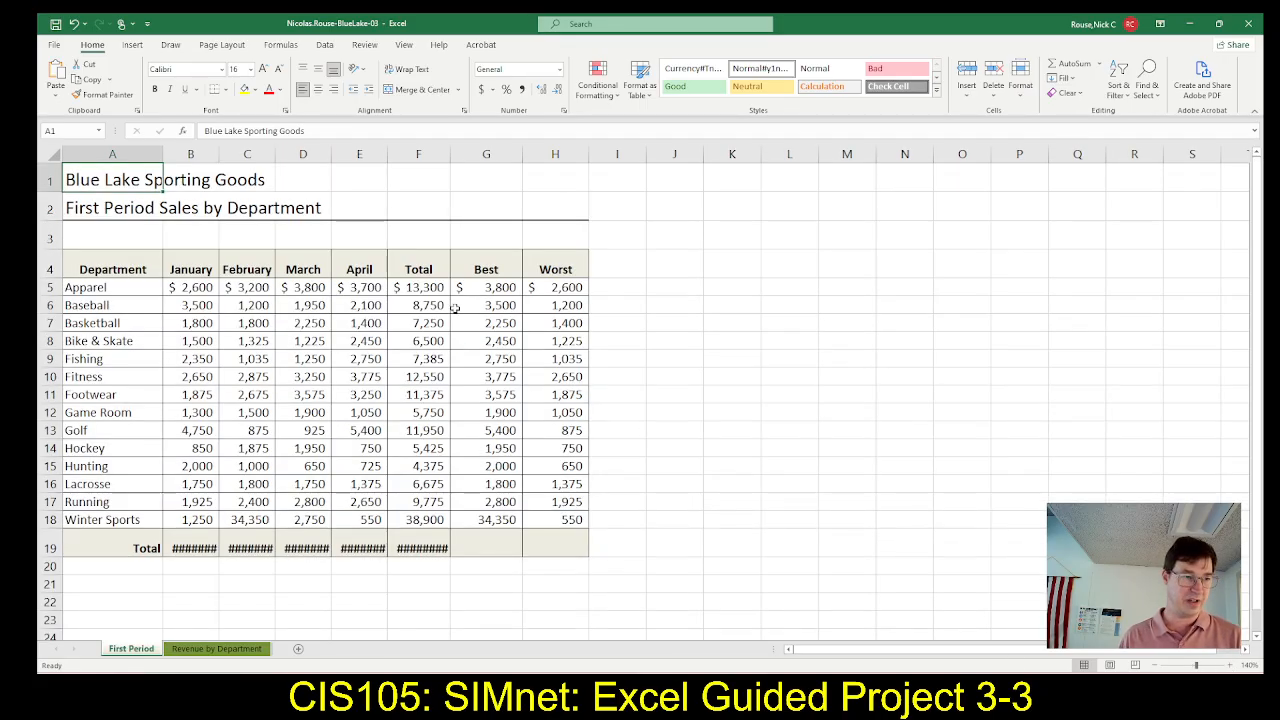
AutoFit the widths of columns B through F so the row 19 totals fit their cells
double_click(218, 153)
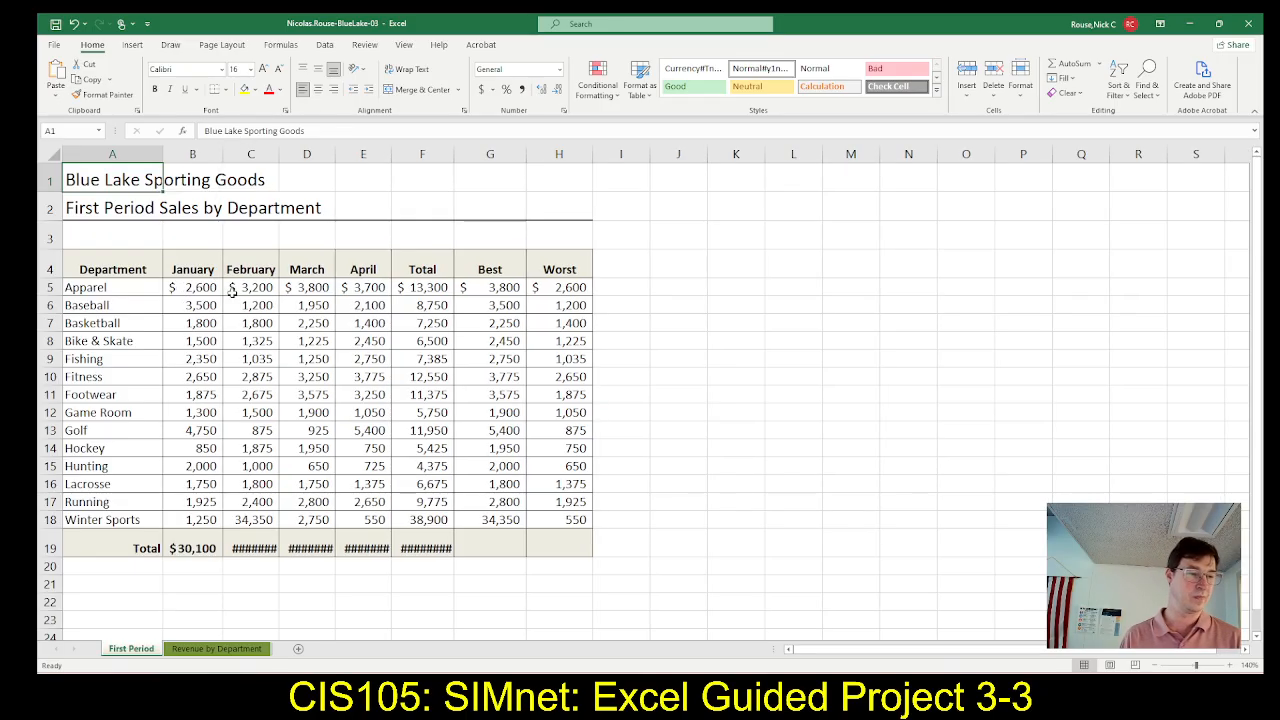
left_click_drag(277, 154, 277, 154)
double_click(277, 154)
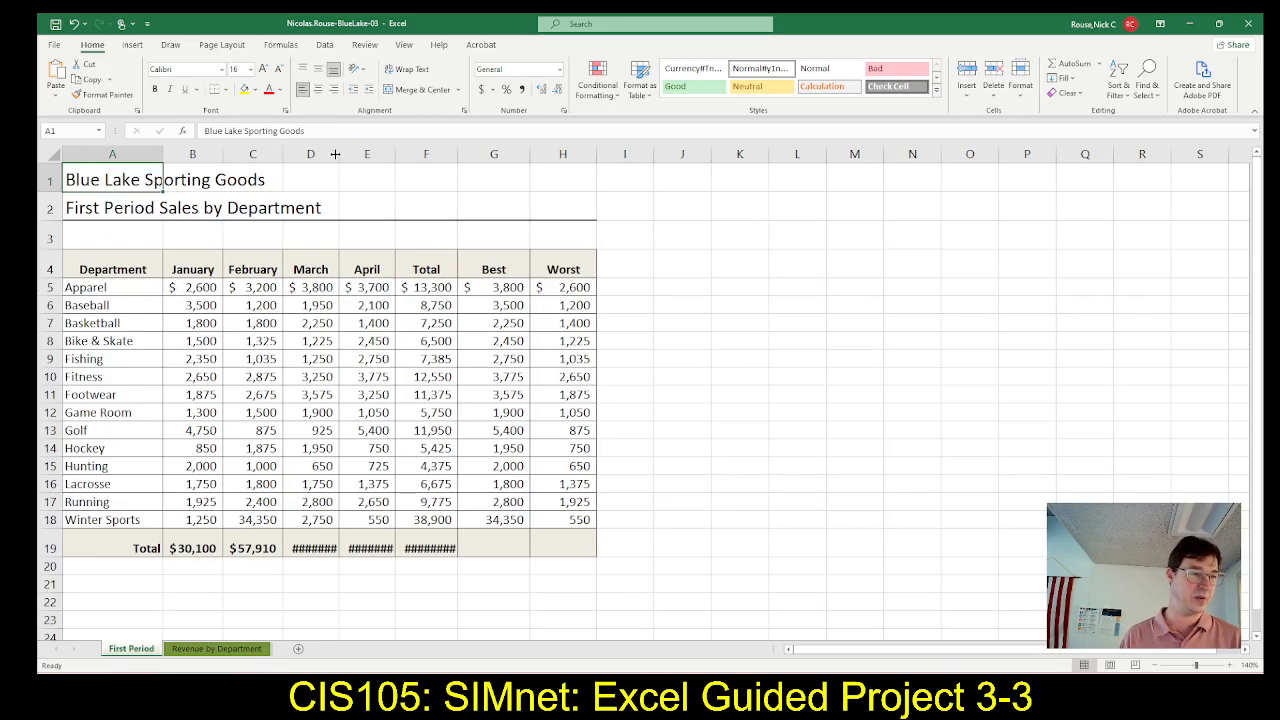
double_click(336, 154)
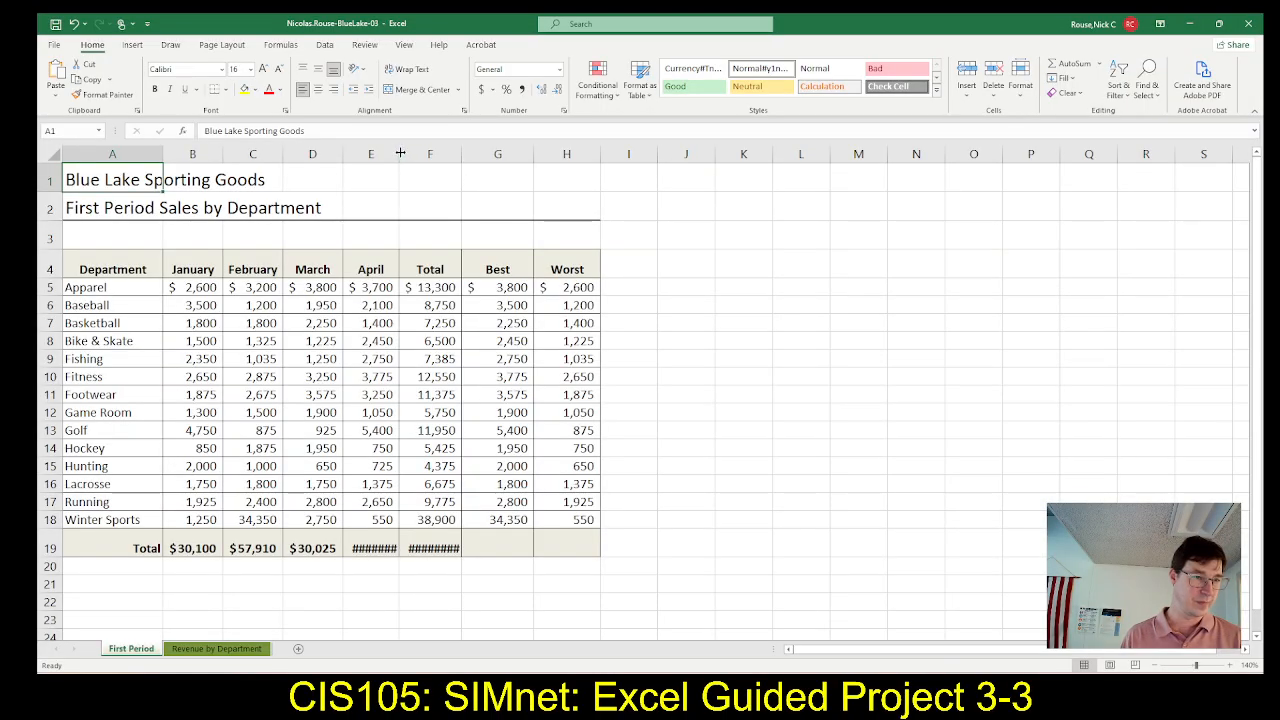
double_click(400, 153)
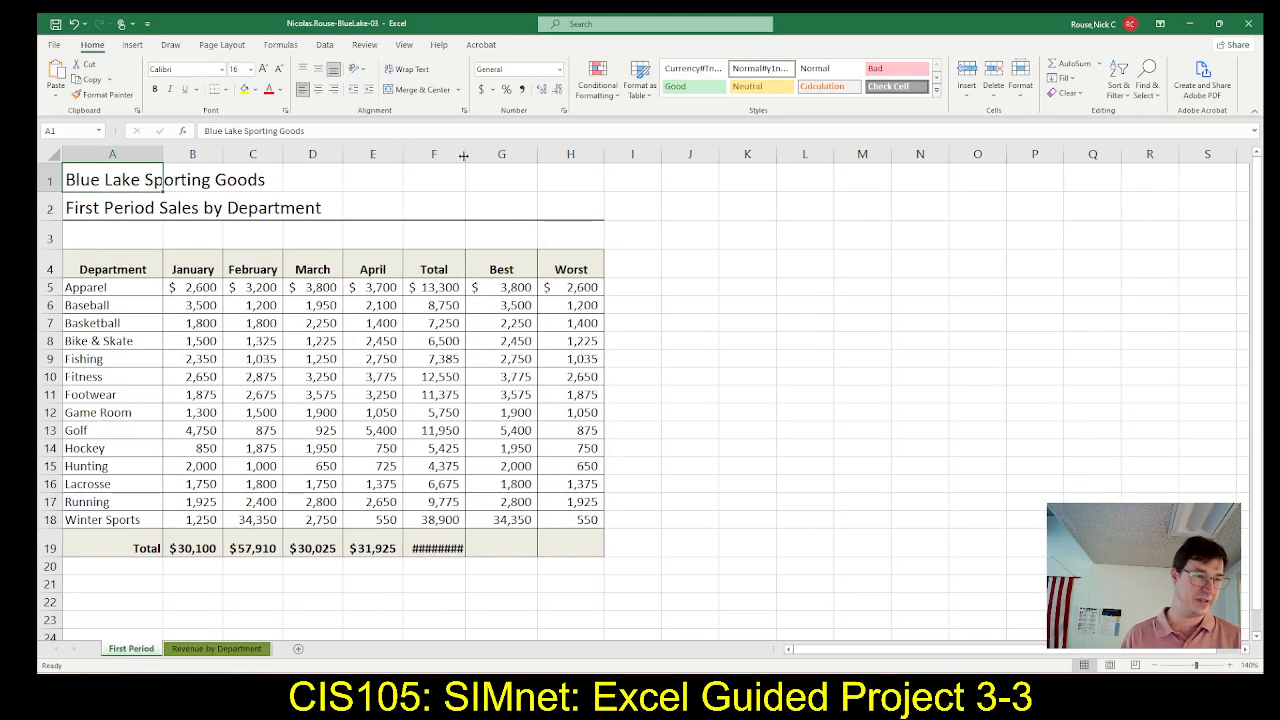
double_click(465, 153)
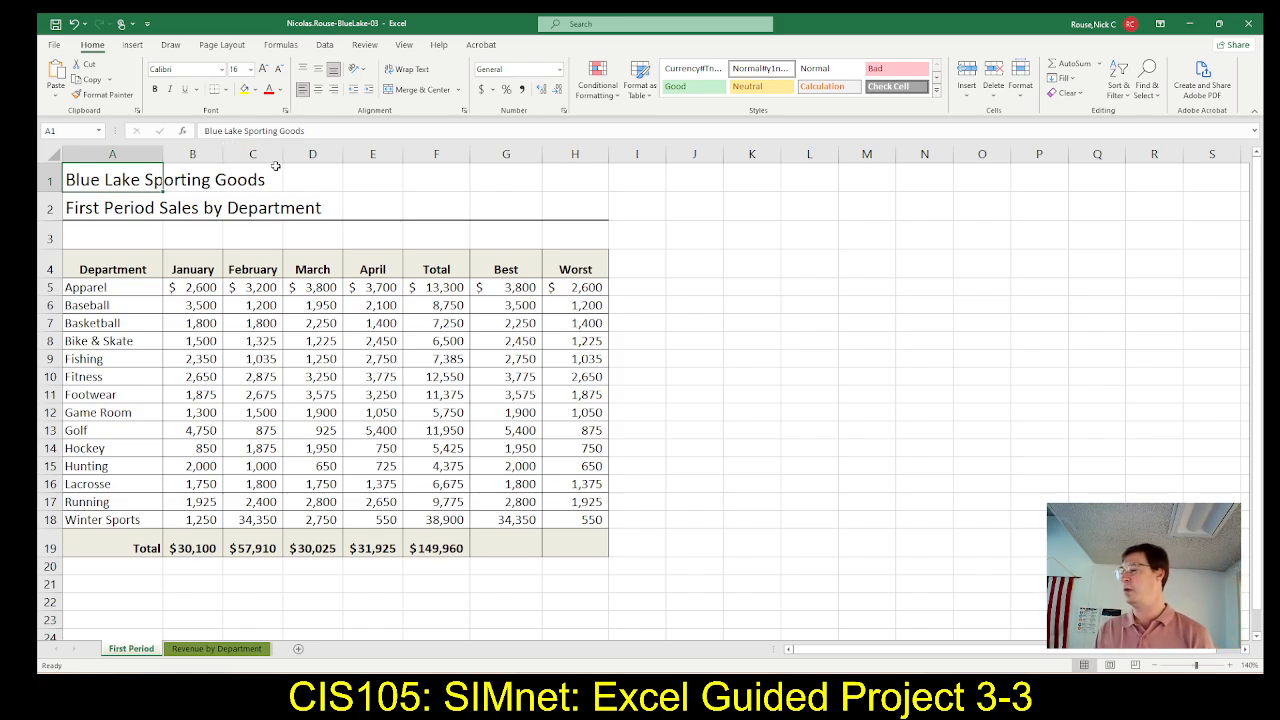
Check steps 14a and 14b in SIMnet, then switch to Excel and select cells B19:E19
key("alt+Tab")
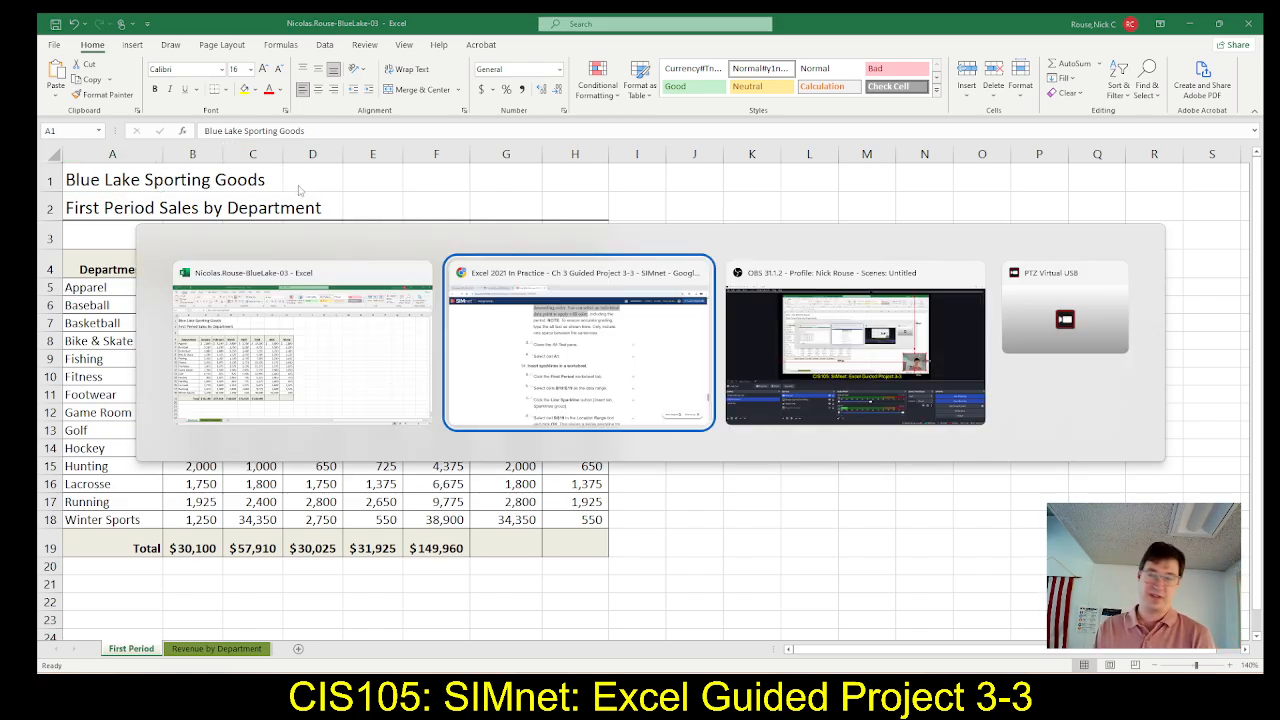
scroll(378, 300, "down", 1)
scroll(378, 300, "down", 2)
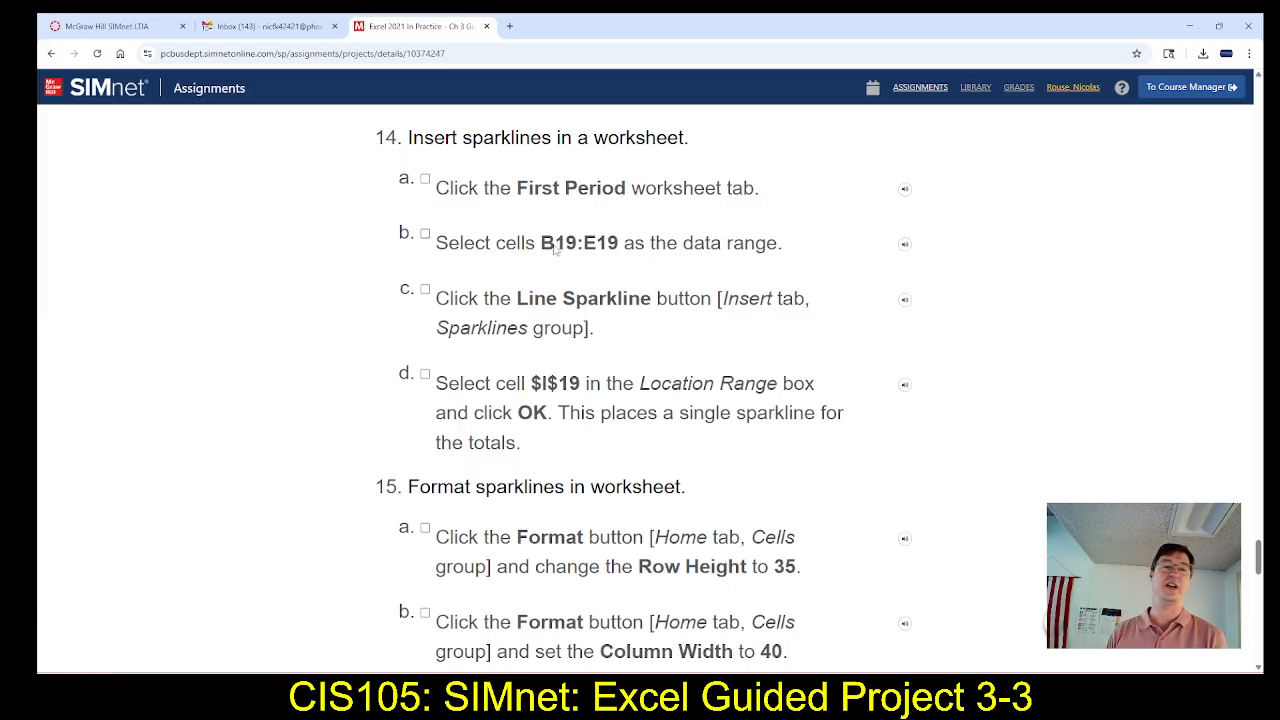
key("alt+Tab")
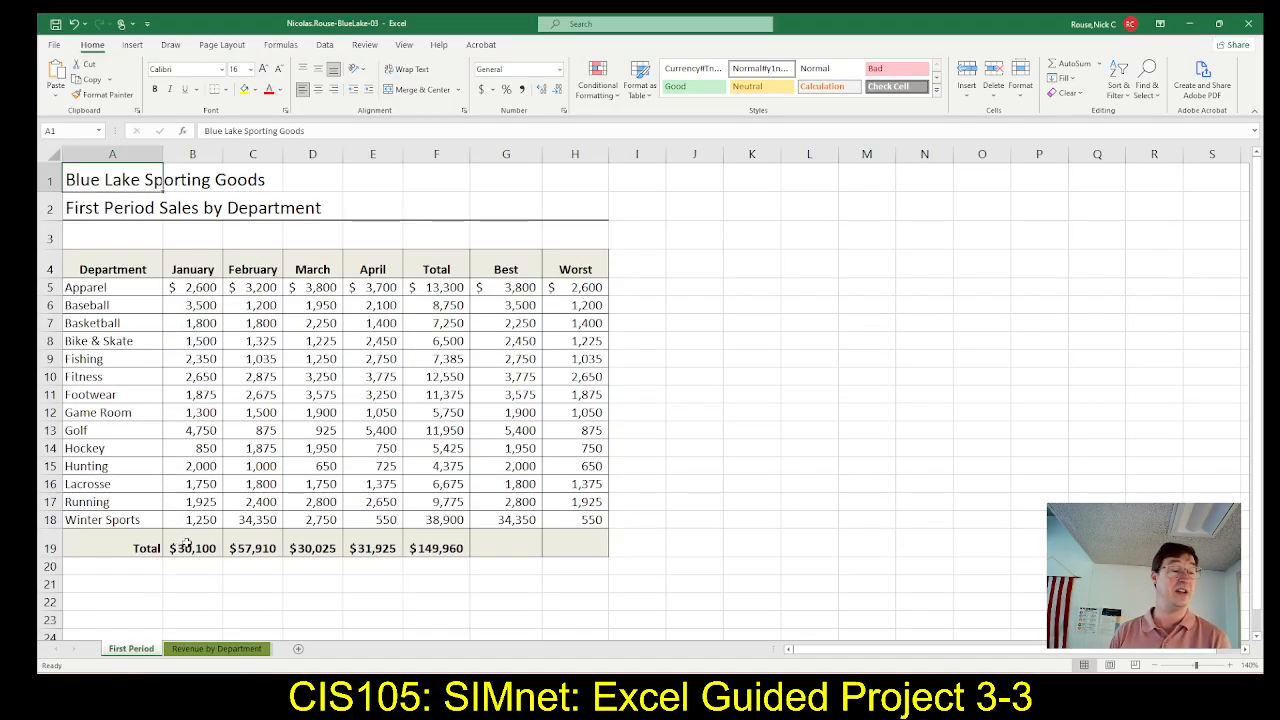
left_click_drag(186, 543, 355, 548)
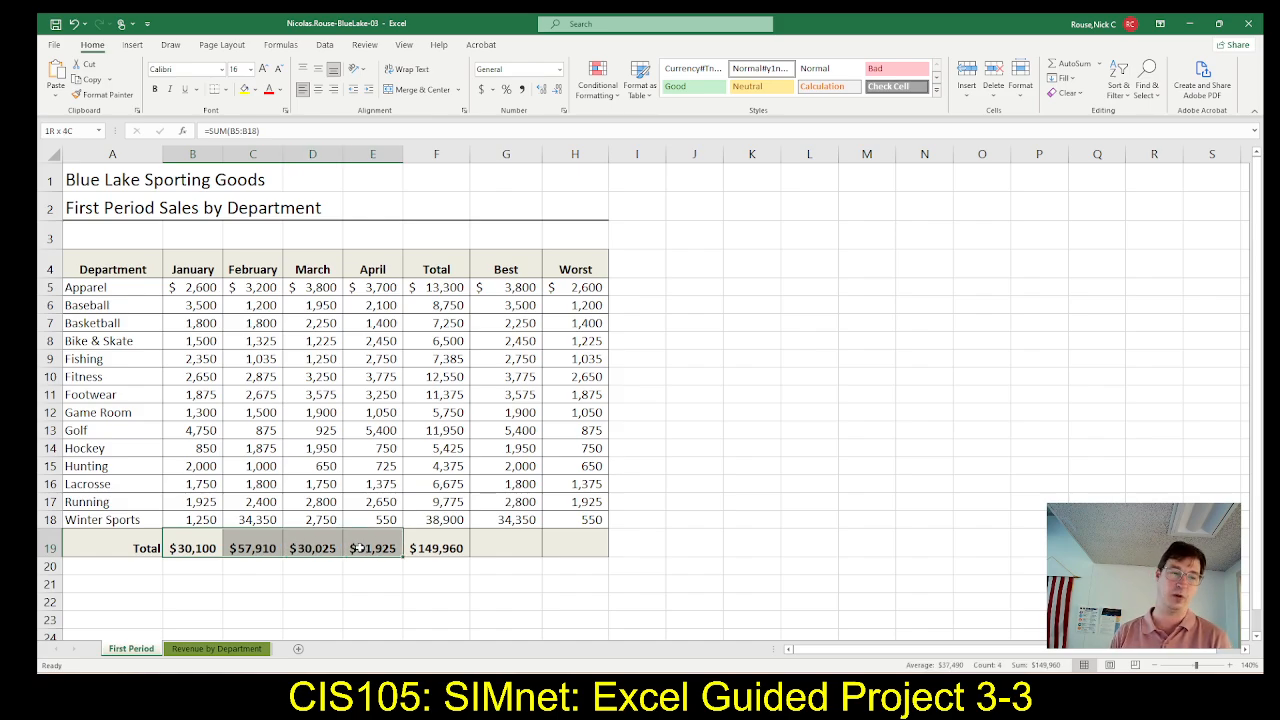
left_click_drag(356, 548, 358, 550)
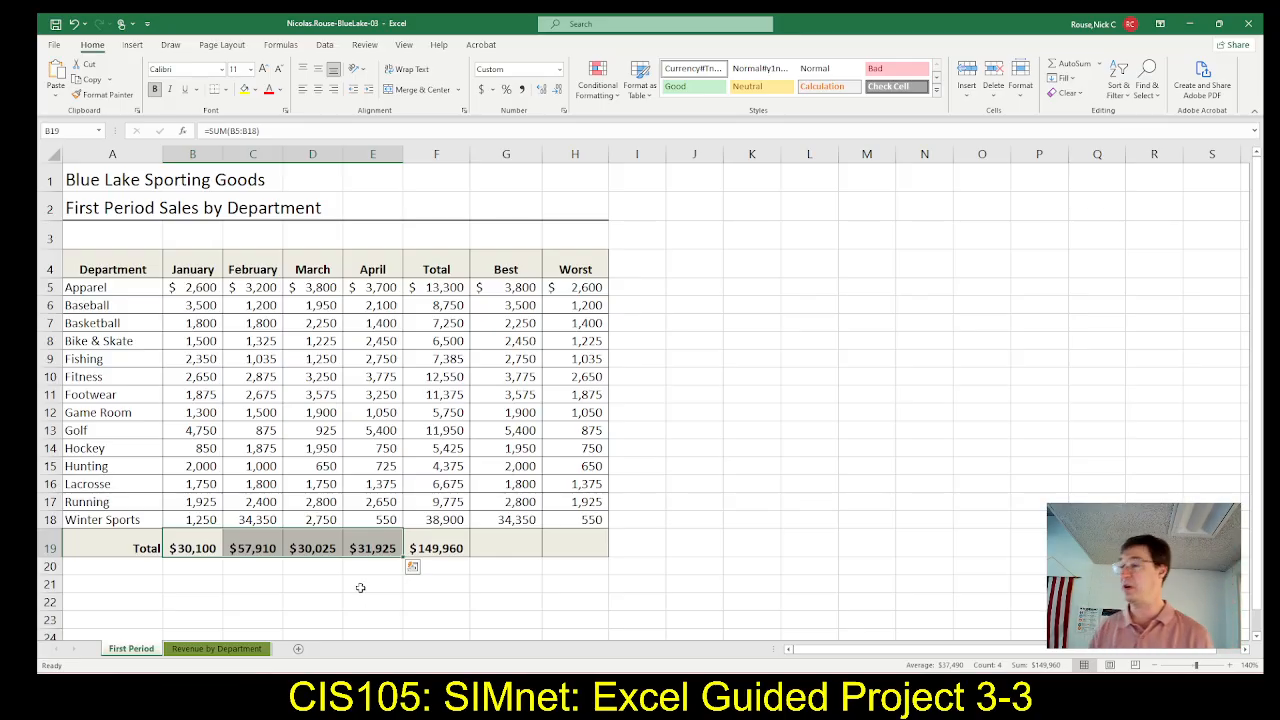
scroll(266, 600, "down", 1)
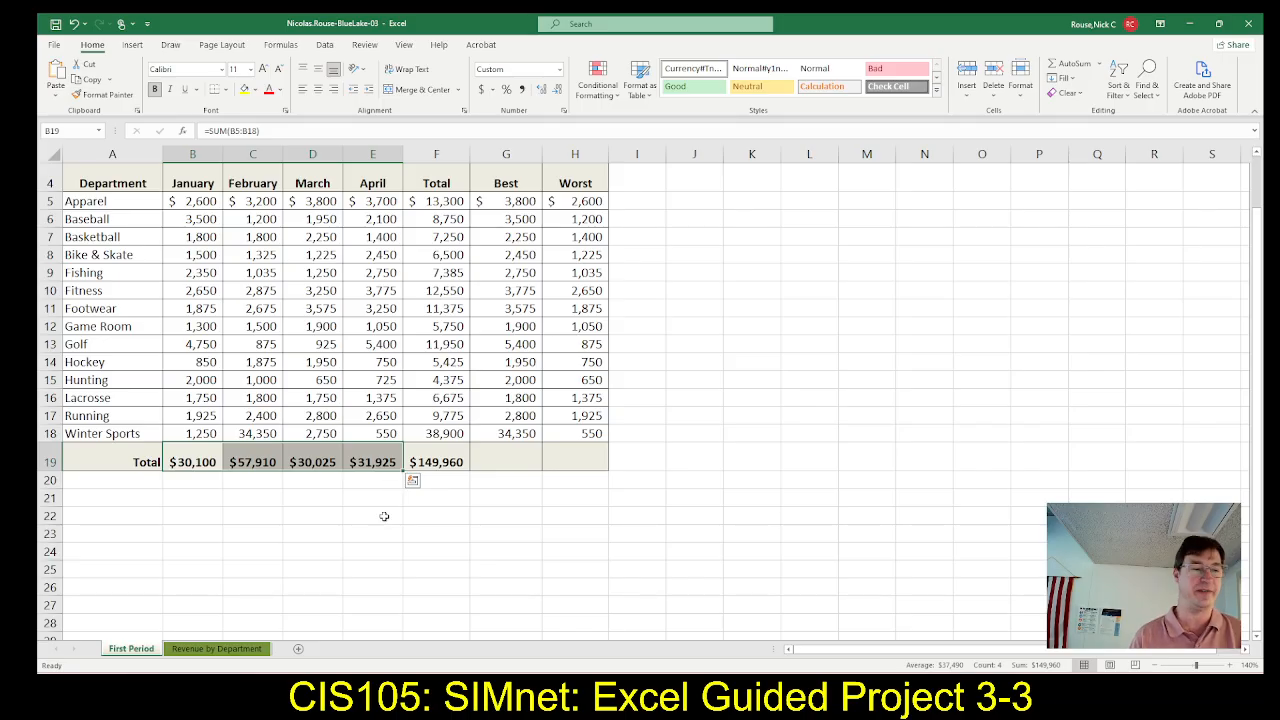
Check step 14c in SIMnet, then switch to Excel and start a Line sparkline from the selected range B19:E19
key("alt+Tab")
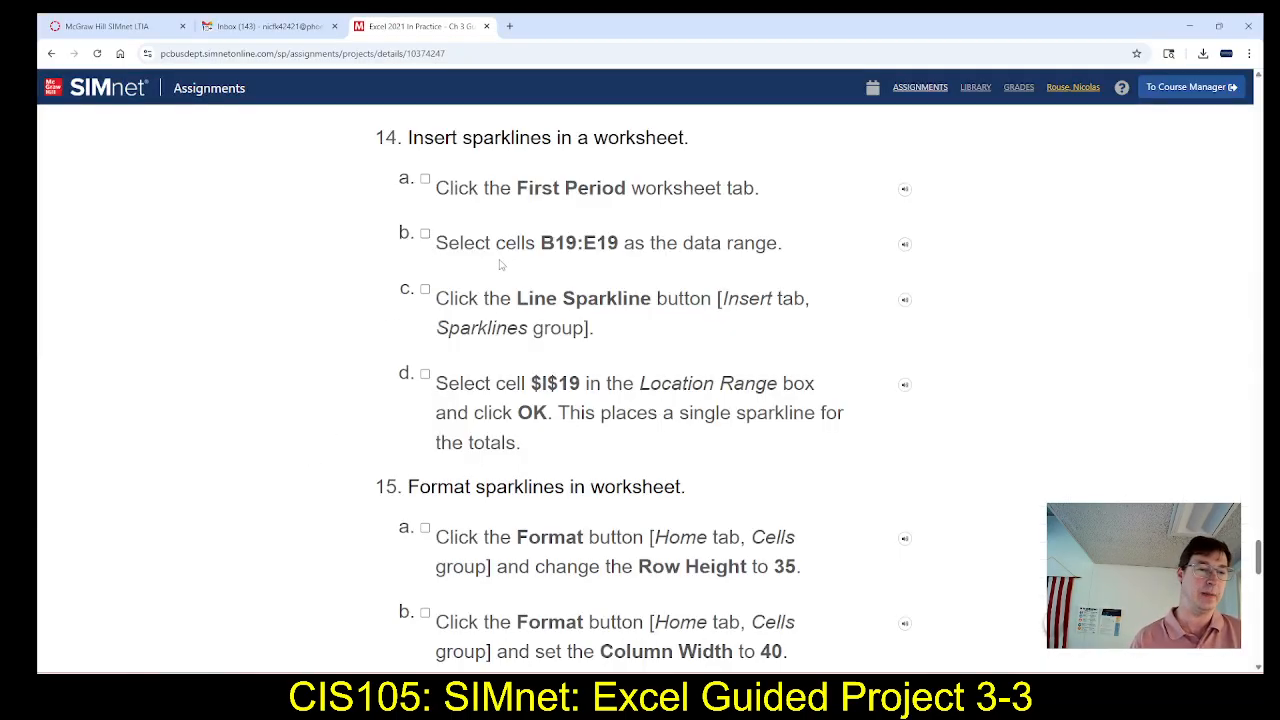
scroll(495, 265, "down", 1)
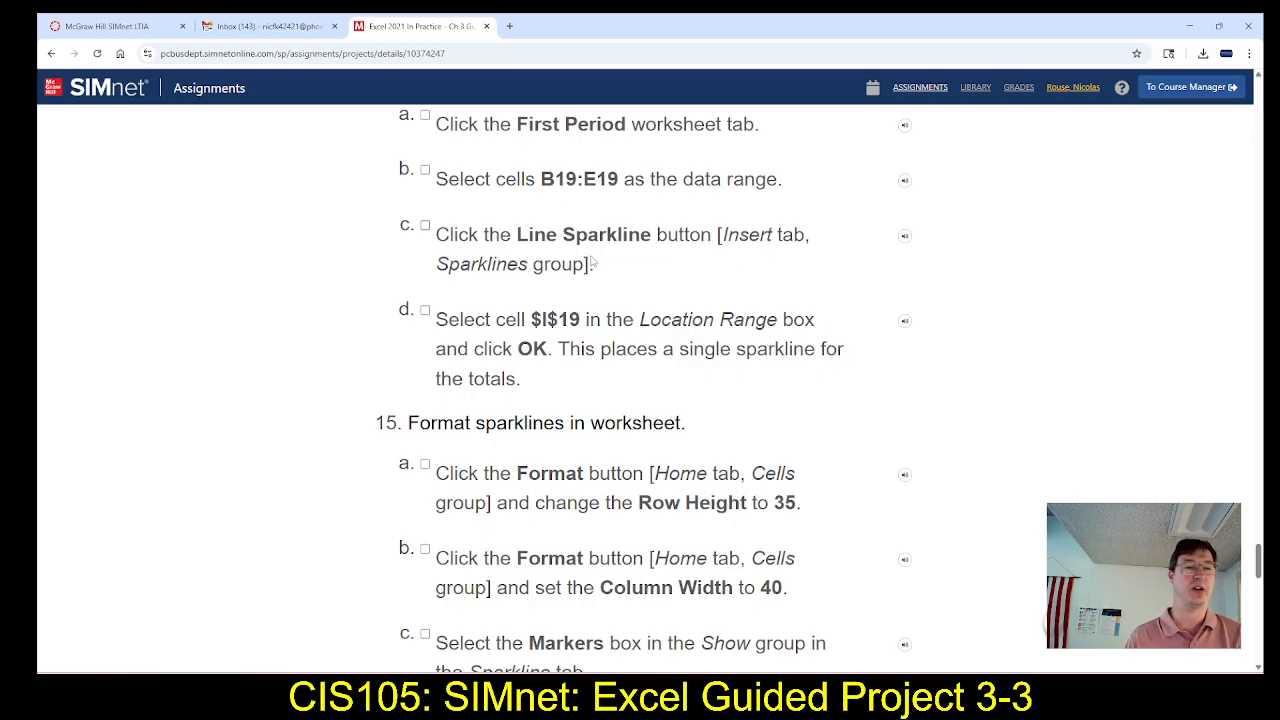
key("alt+Tab")
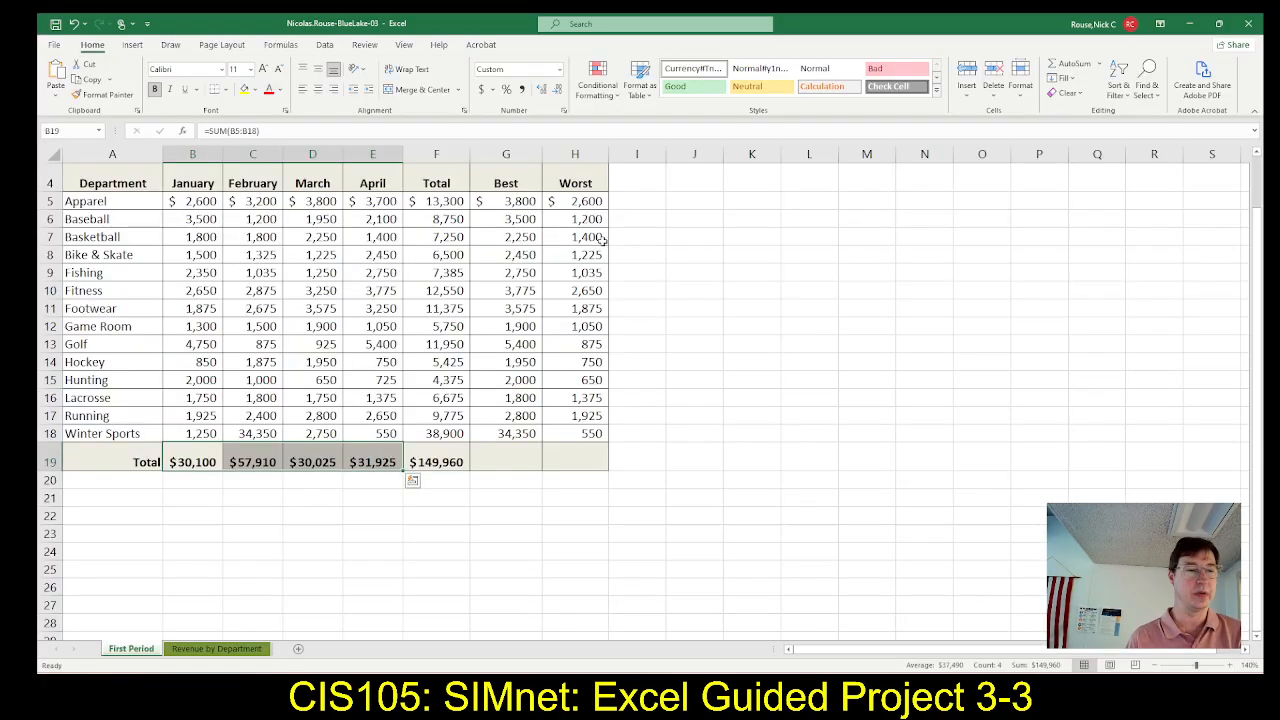
left_click(133, 46)
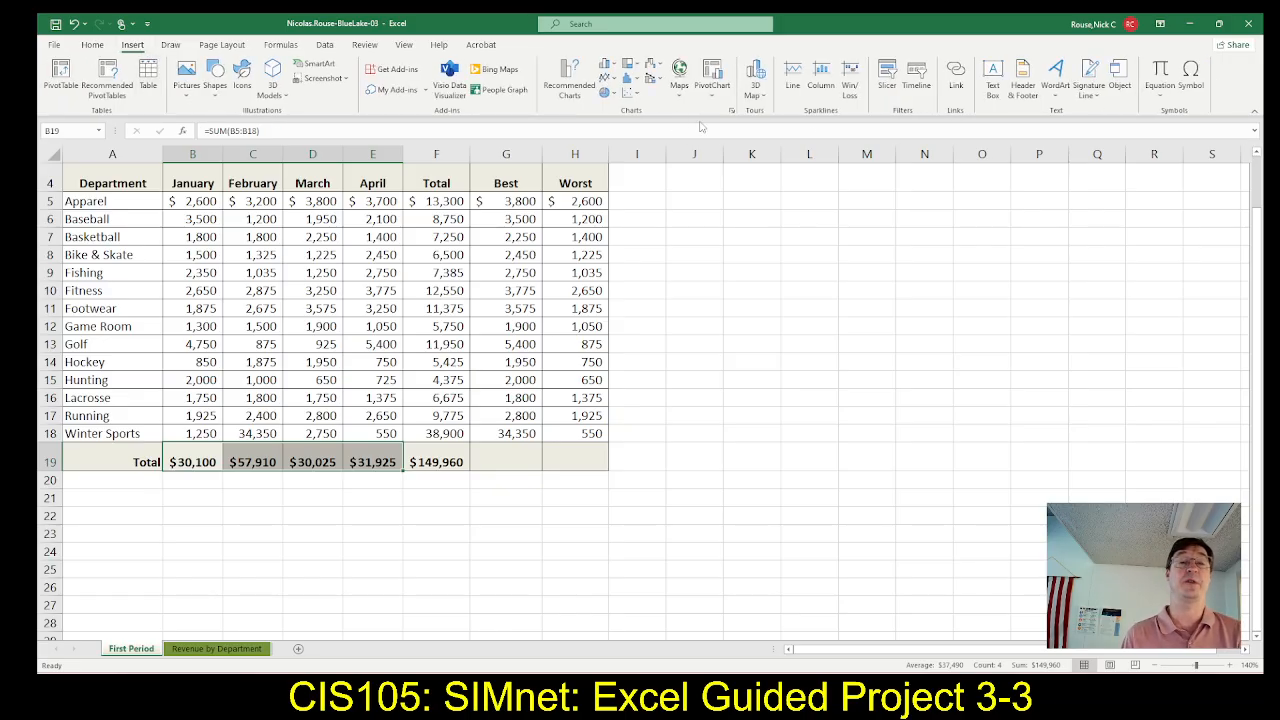
left_click(793, 88)
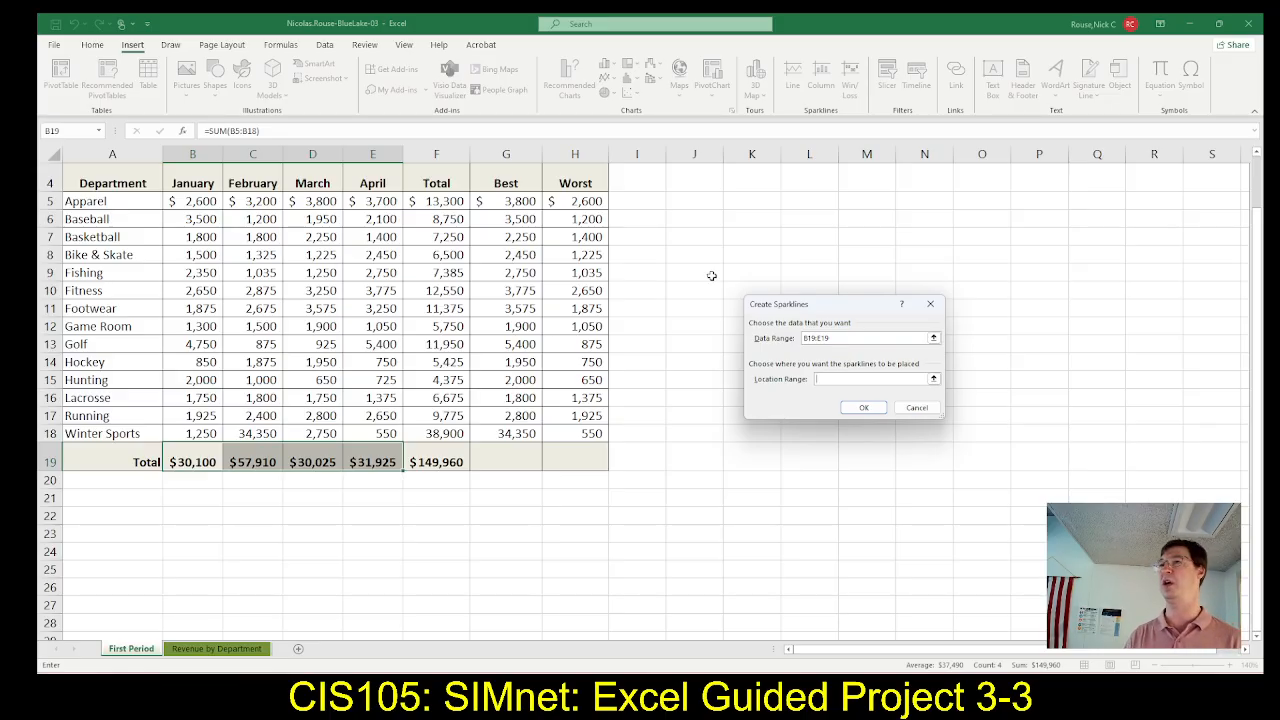
Check step 14d in SIMnet, then return to the Create Sparklines dialog and set the location range to $I$19
key("alt+Tab")
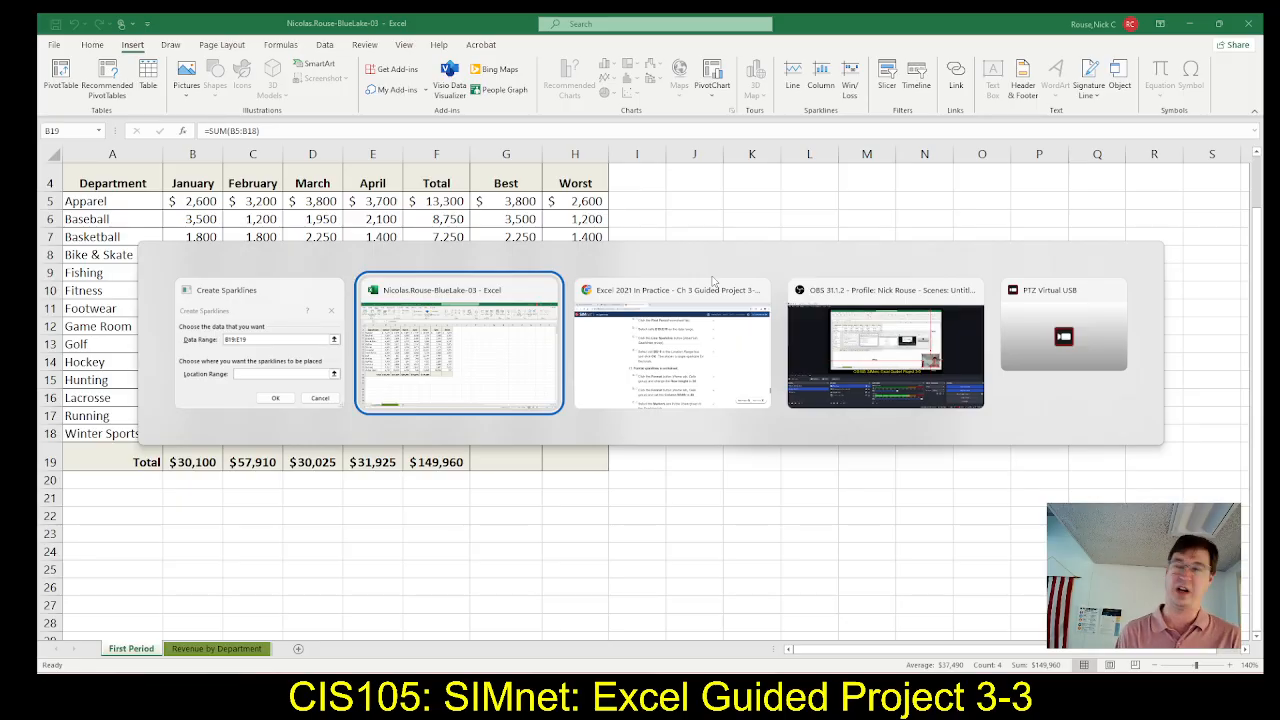
key("alt+Tab")
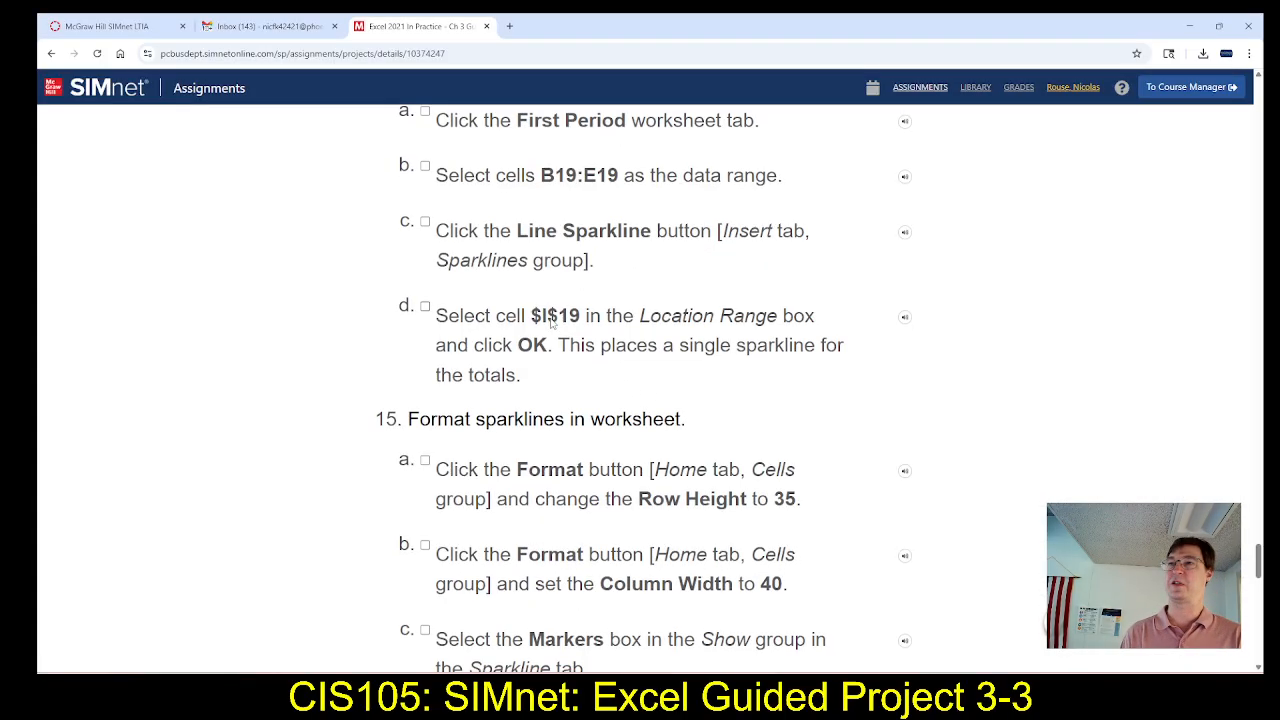
scroll(580, 312, "down", 1)
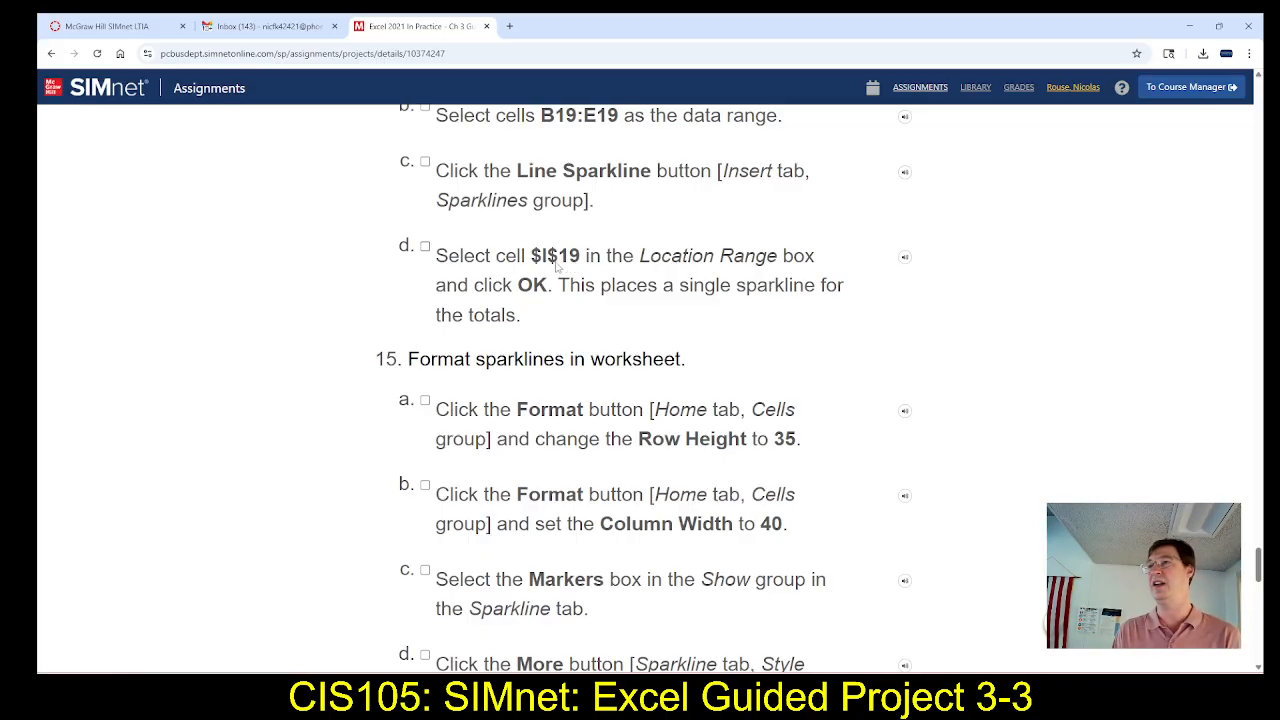
key("alt+Tab")
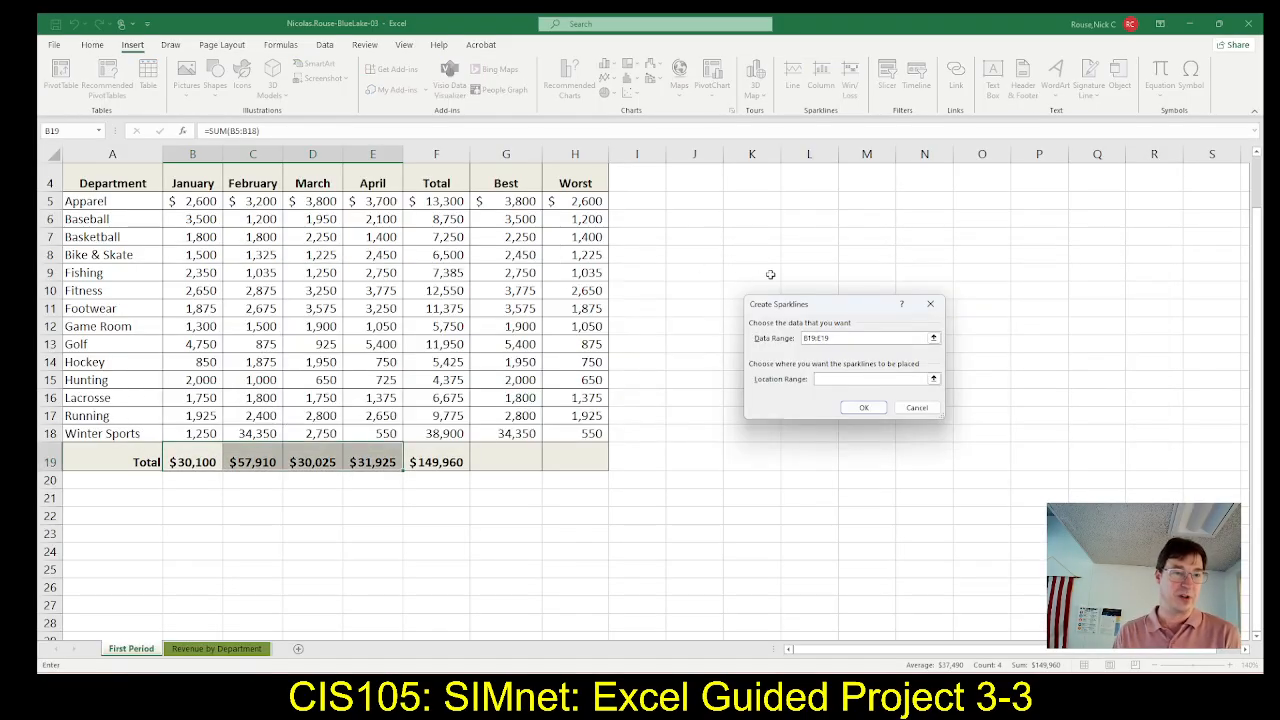
left_click(636, 455)
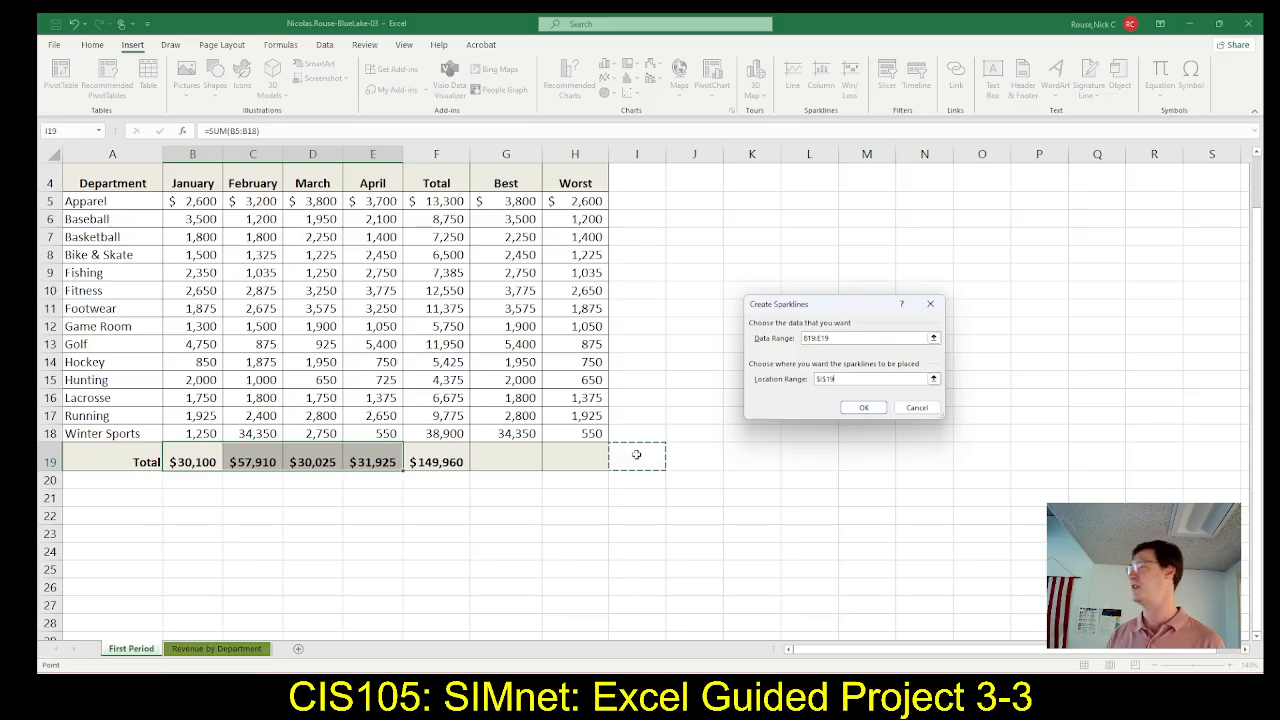
Recheck step 14d in SIMnet, then switch to Excel and create the line sparkline in cell I19
key("alt+Tab")
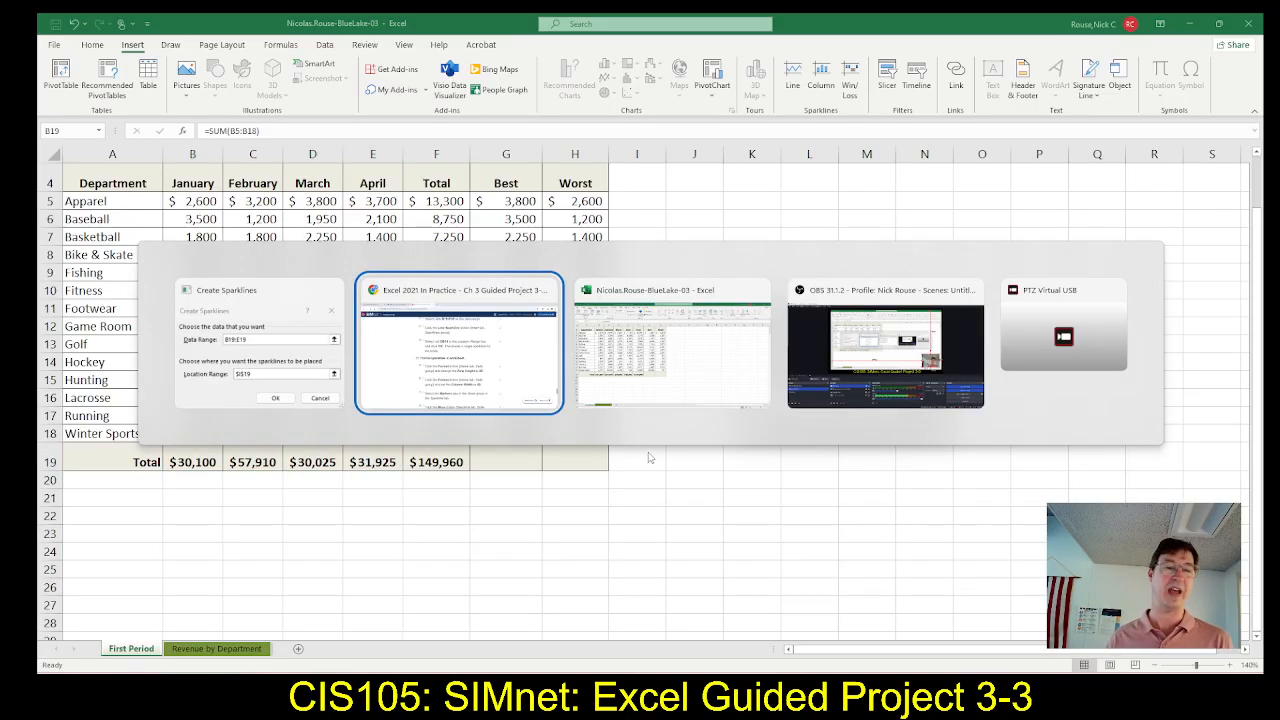
key("alt+Tab")
key("alt+Tab")
key("alt+Tab")
key("alt+Tab")
key("alt+Tab")
key("alt+Tab")
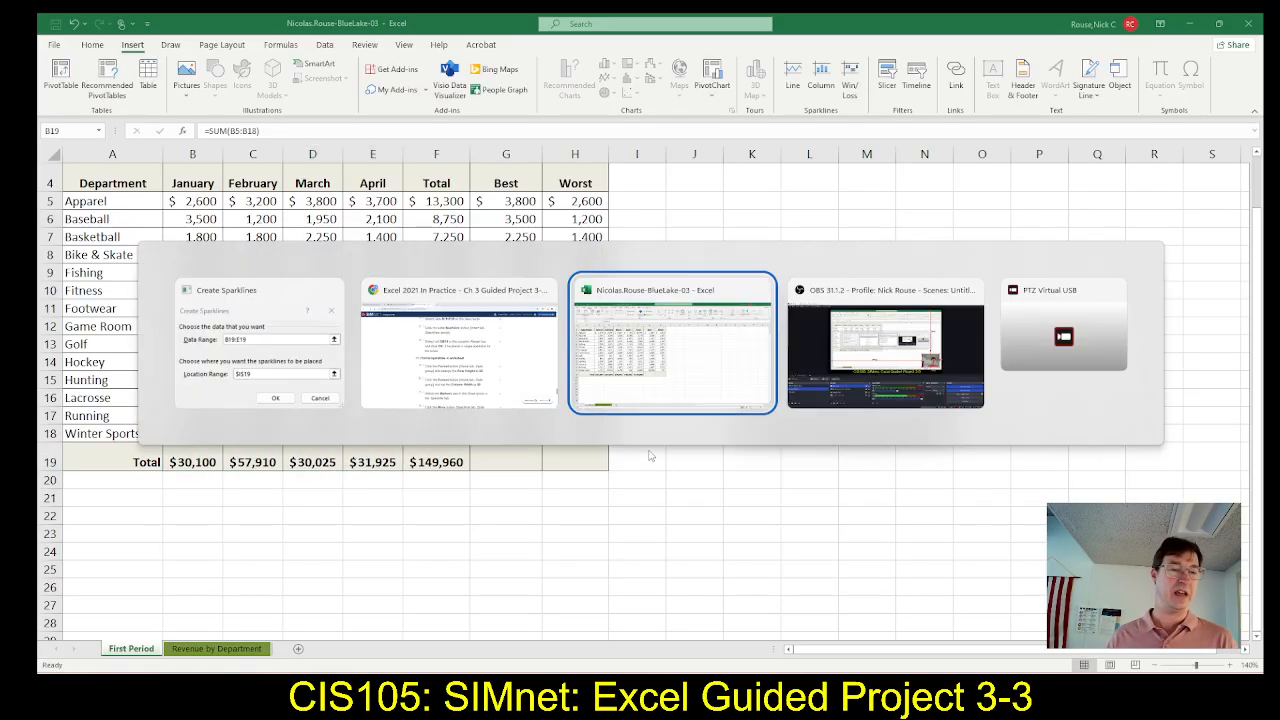
scroll(612, 258, "down", 1)
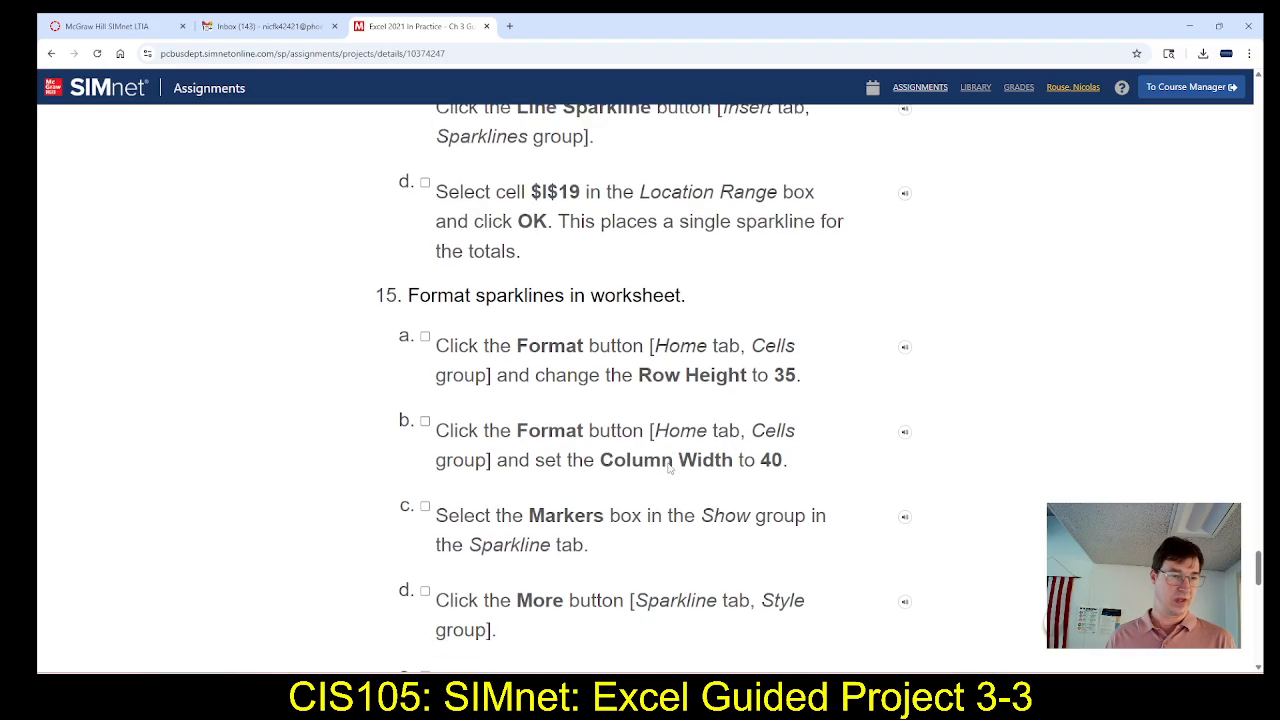
key("alt+Tab")
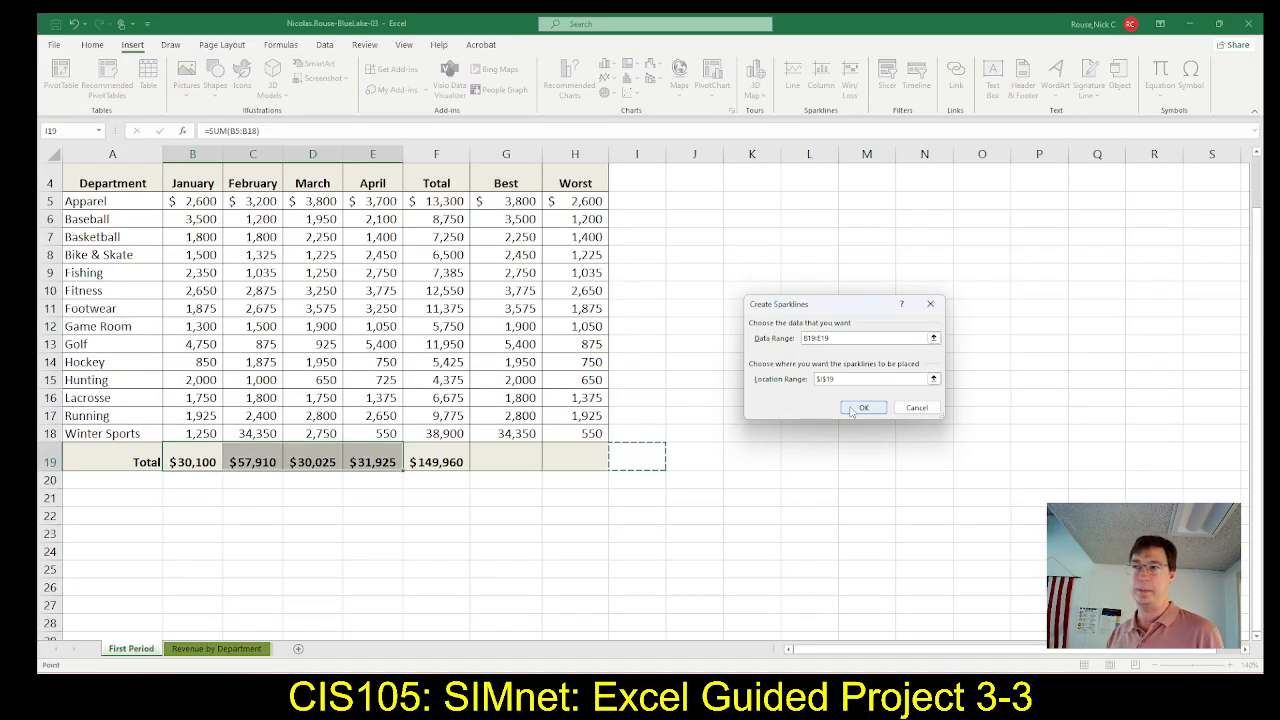
left_click(852, 409)
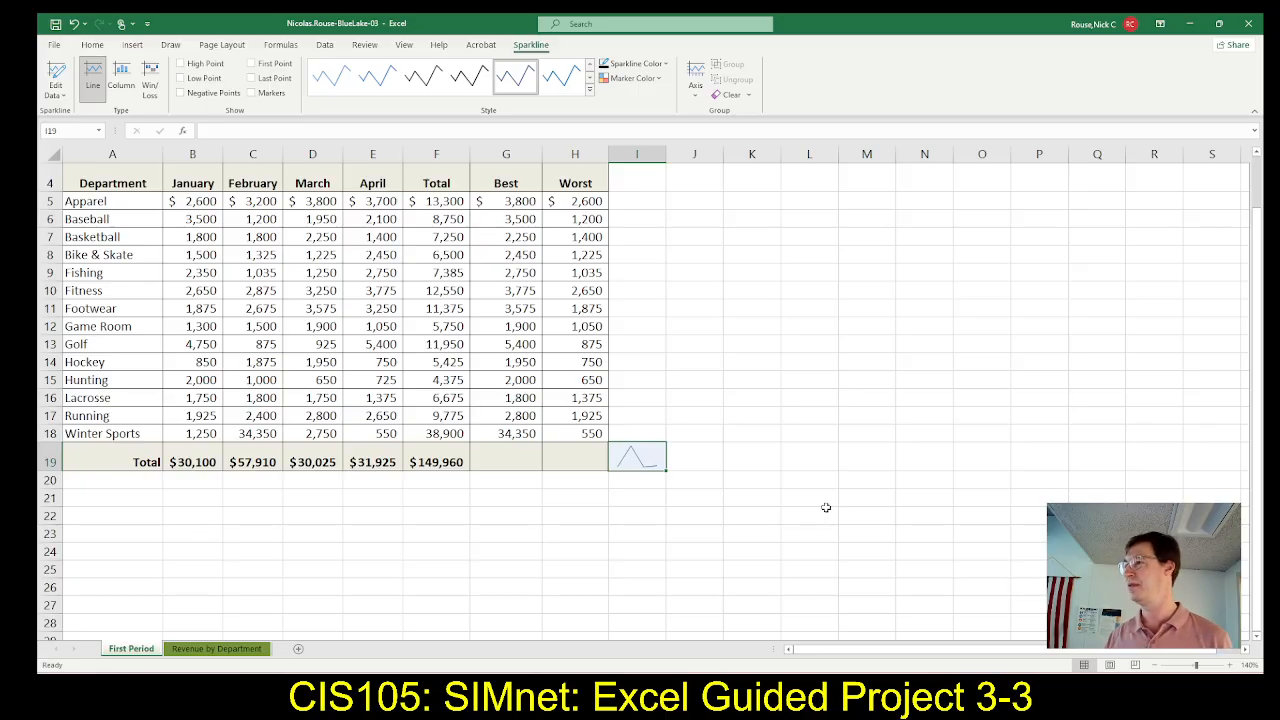
Switch to SIMnet in the browser, review the step 15 sparkline formatting instructions, then return to Excel
key("alt+Tab")
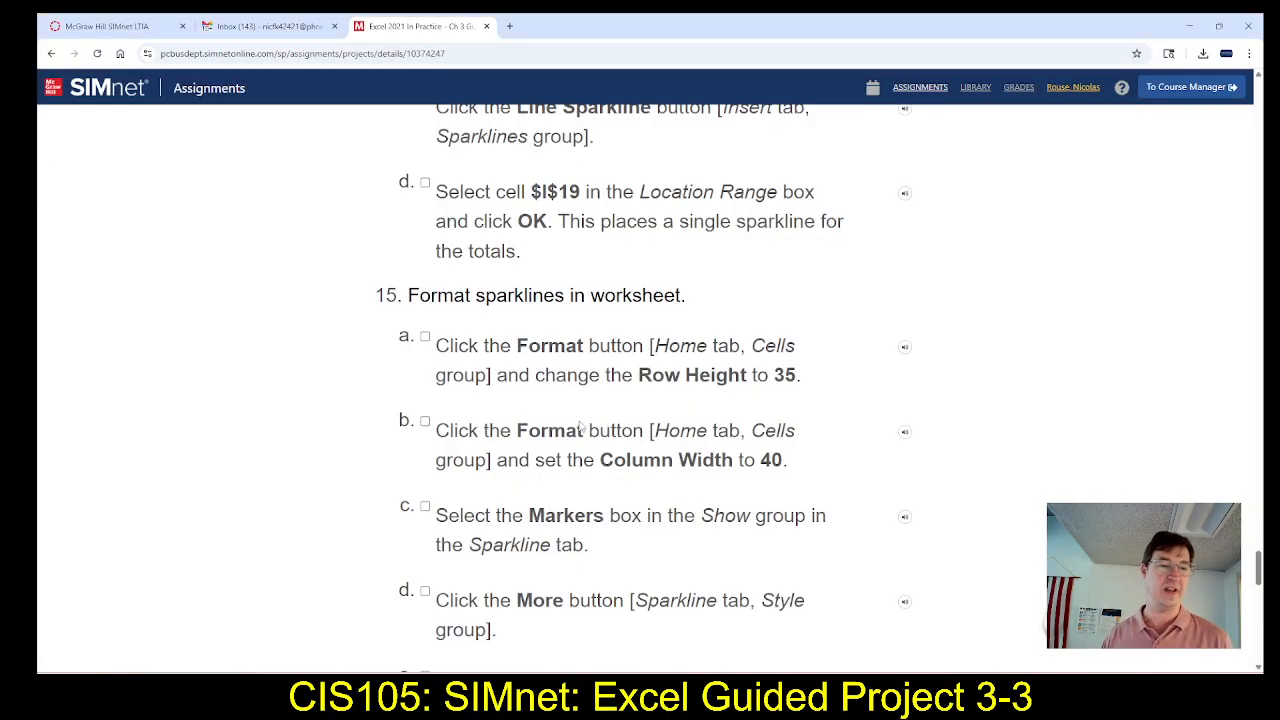
scroll(594, 440, "down", 2)
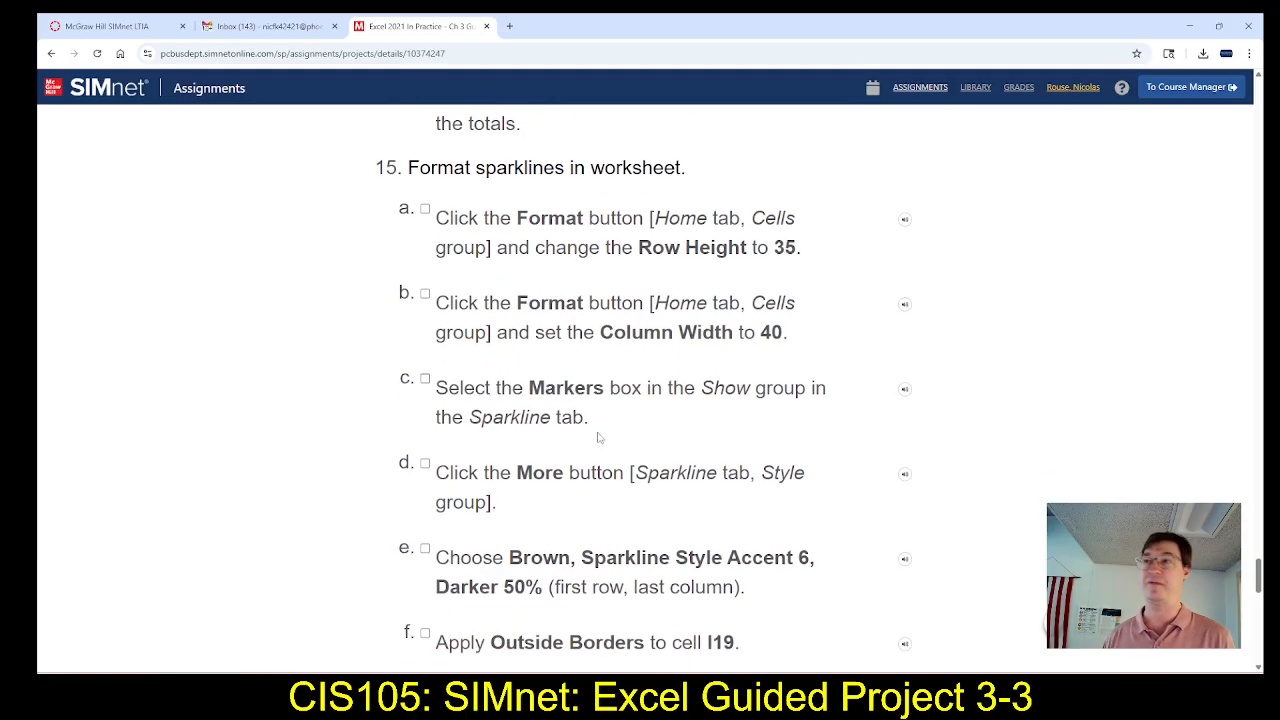
scroll(598, 437, "down", 5)
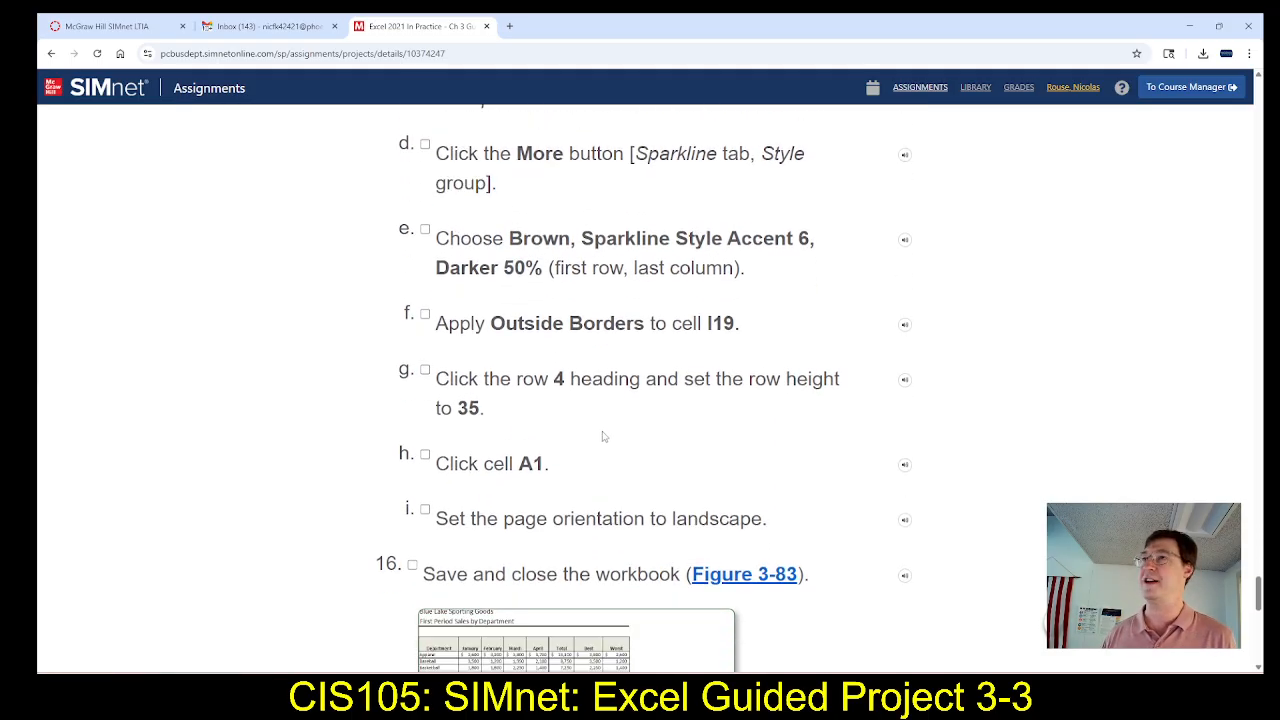
scroll(603, 436, "up", 3)
scroll(603, 436, "up", 2)
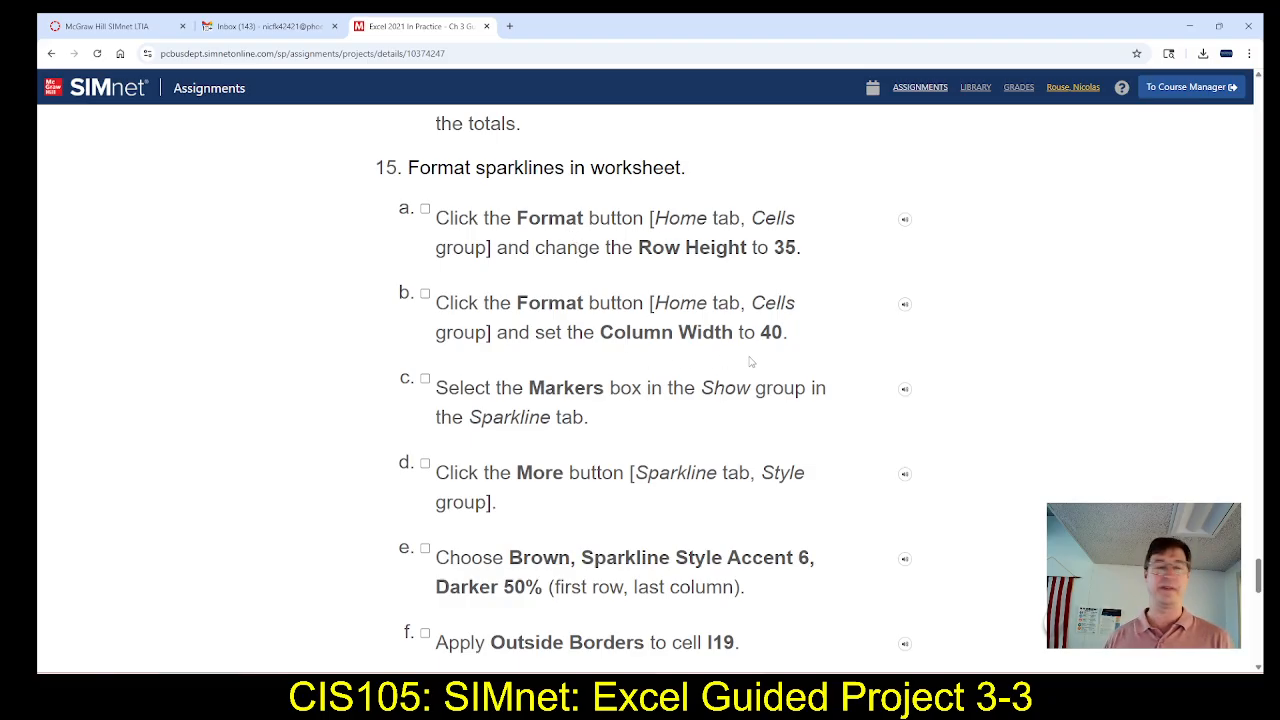
key("alt+Tab")
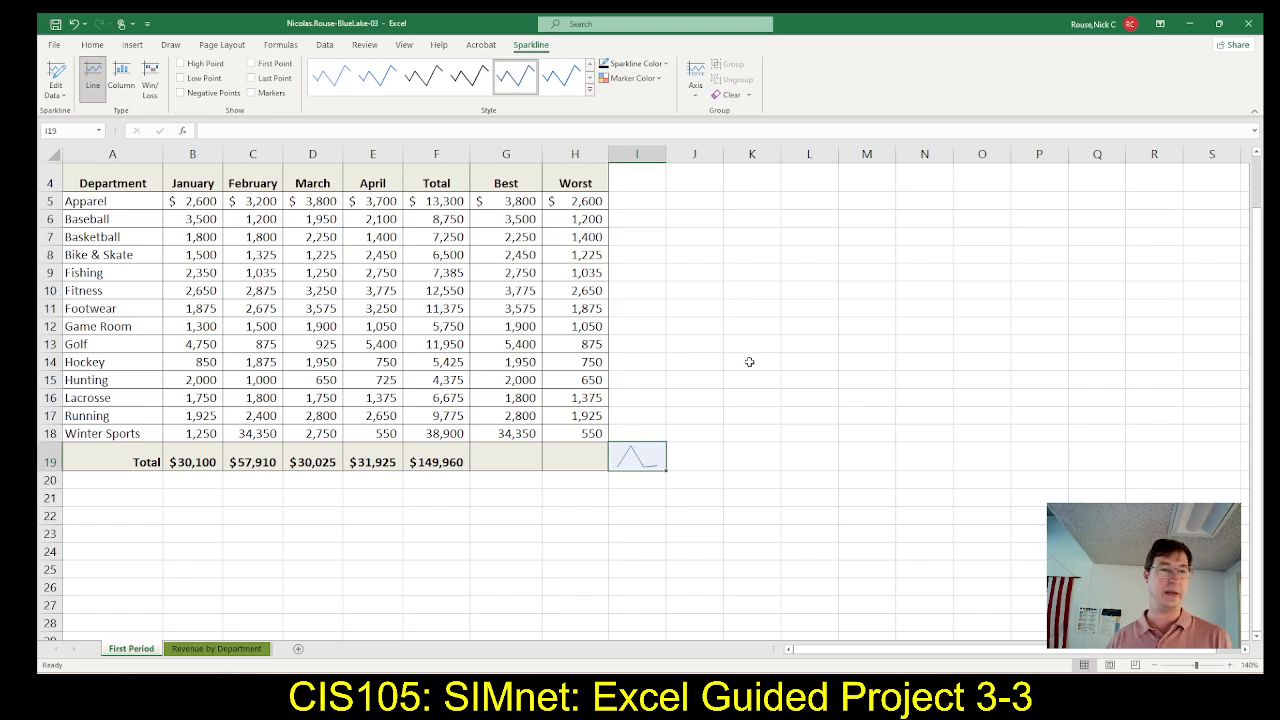
Set the height of row 19, which holds the totals sparkline, to 35
left_click(94, 46)
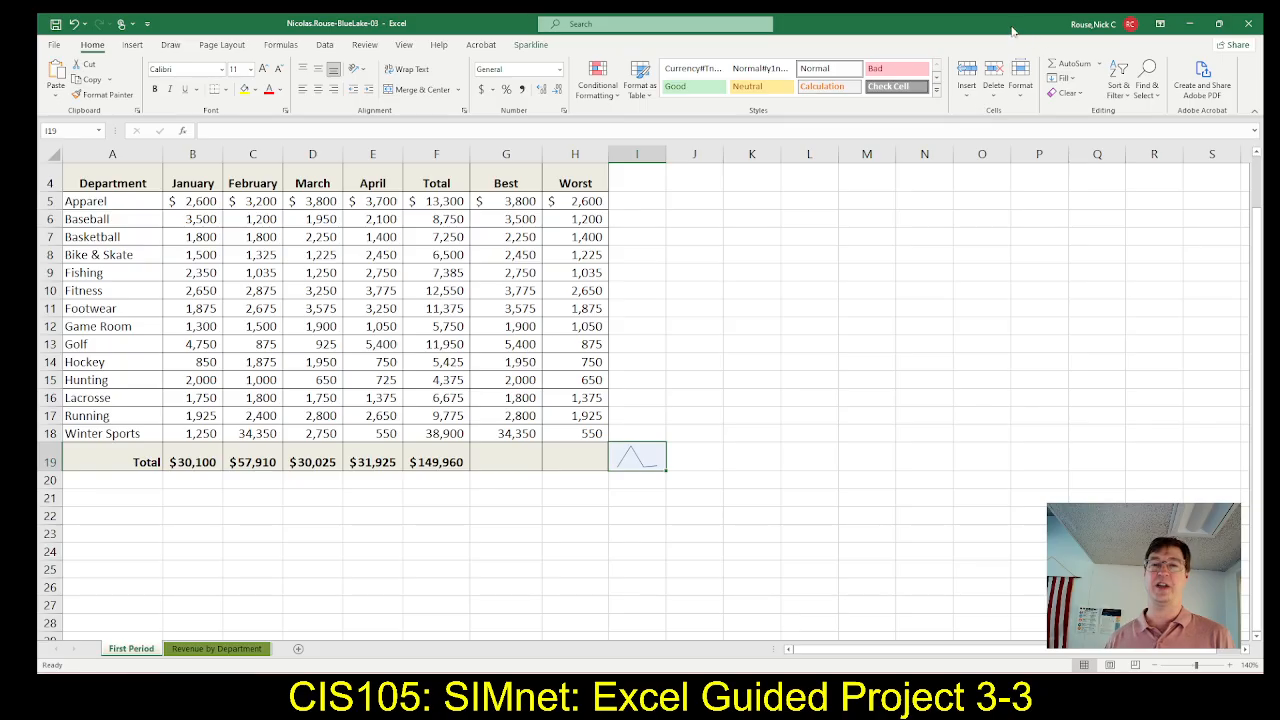
left_click(1024, 92)
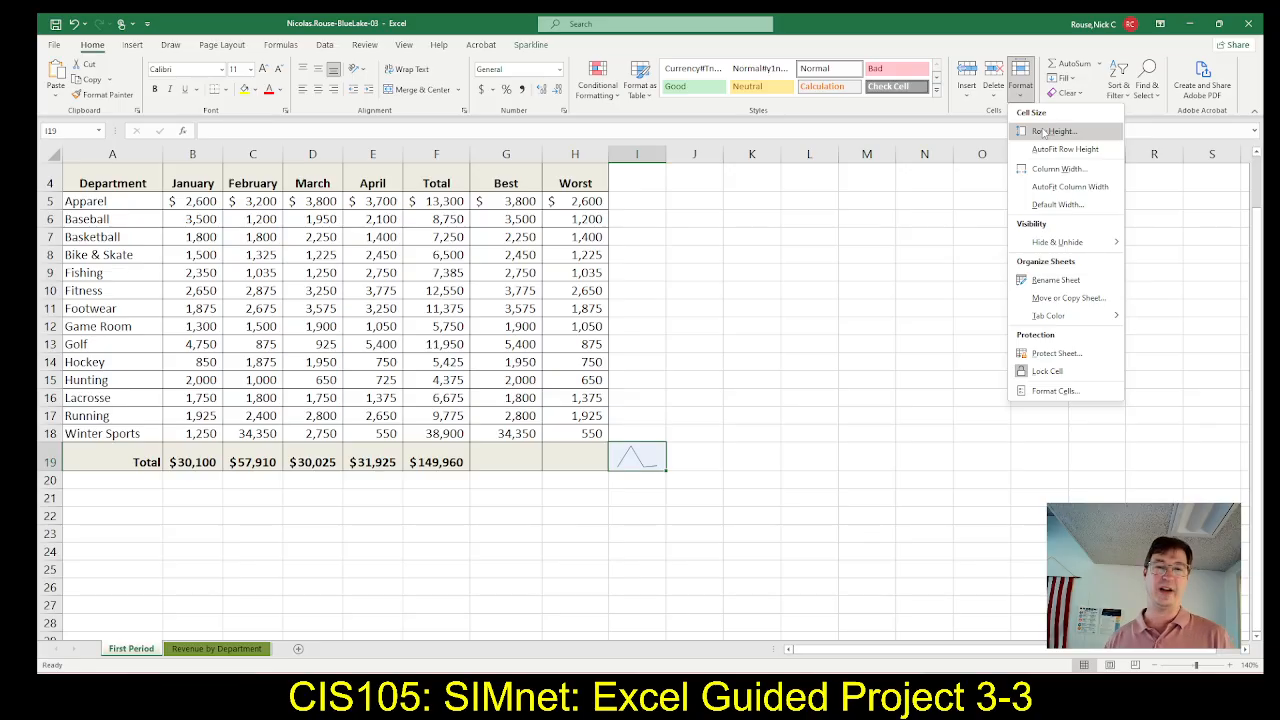
left_click(1043, 132)
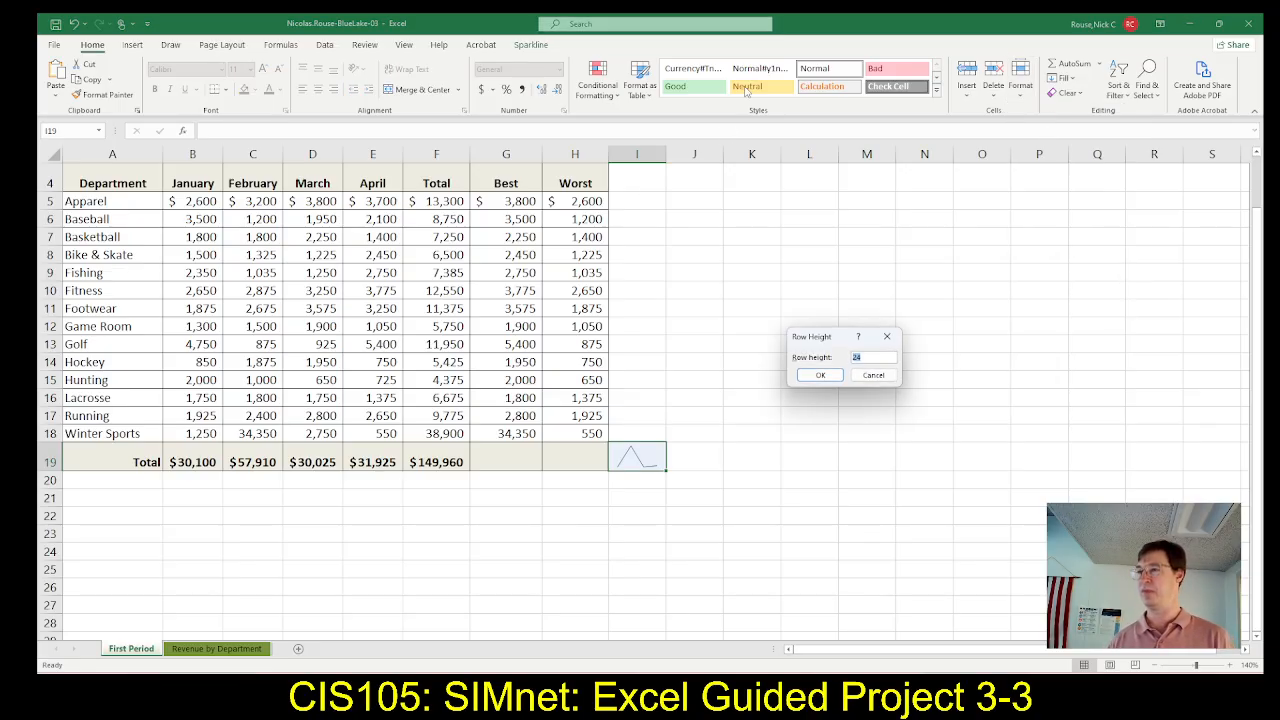
type("35")
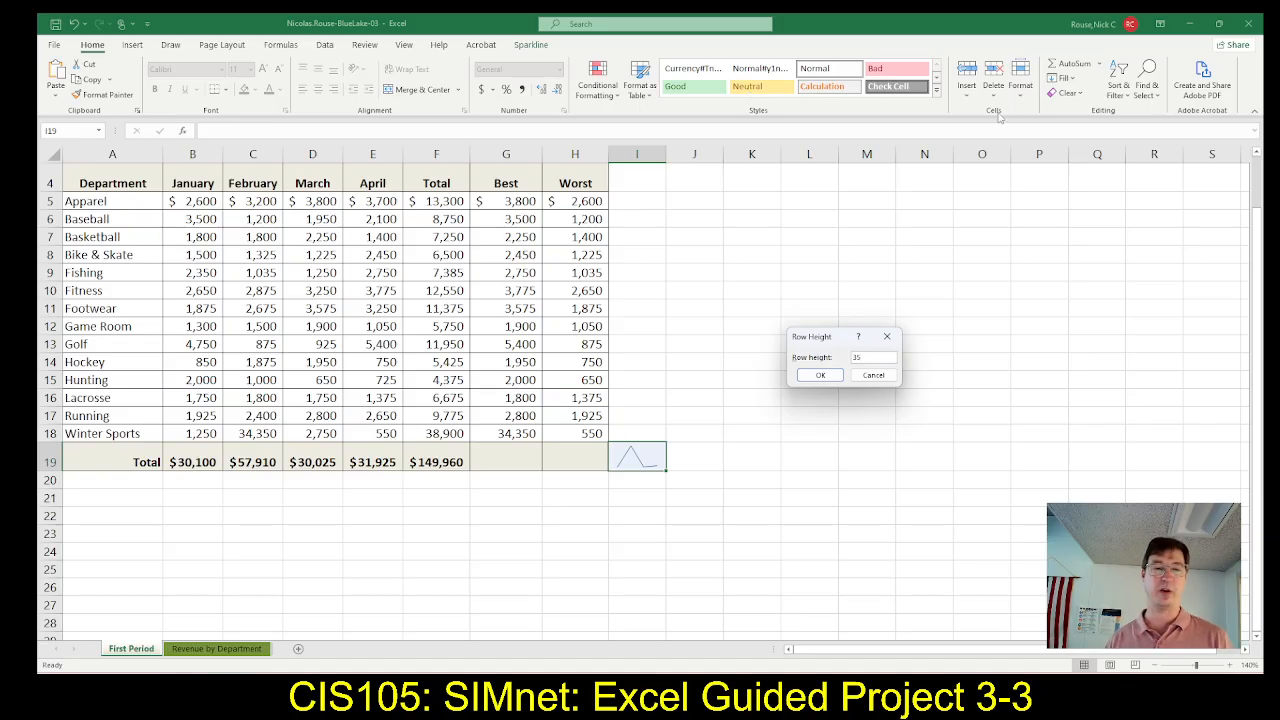
left_click(820, 376)
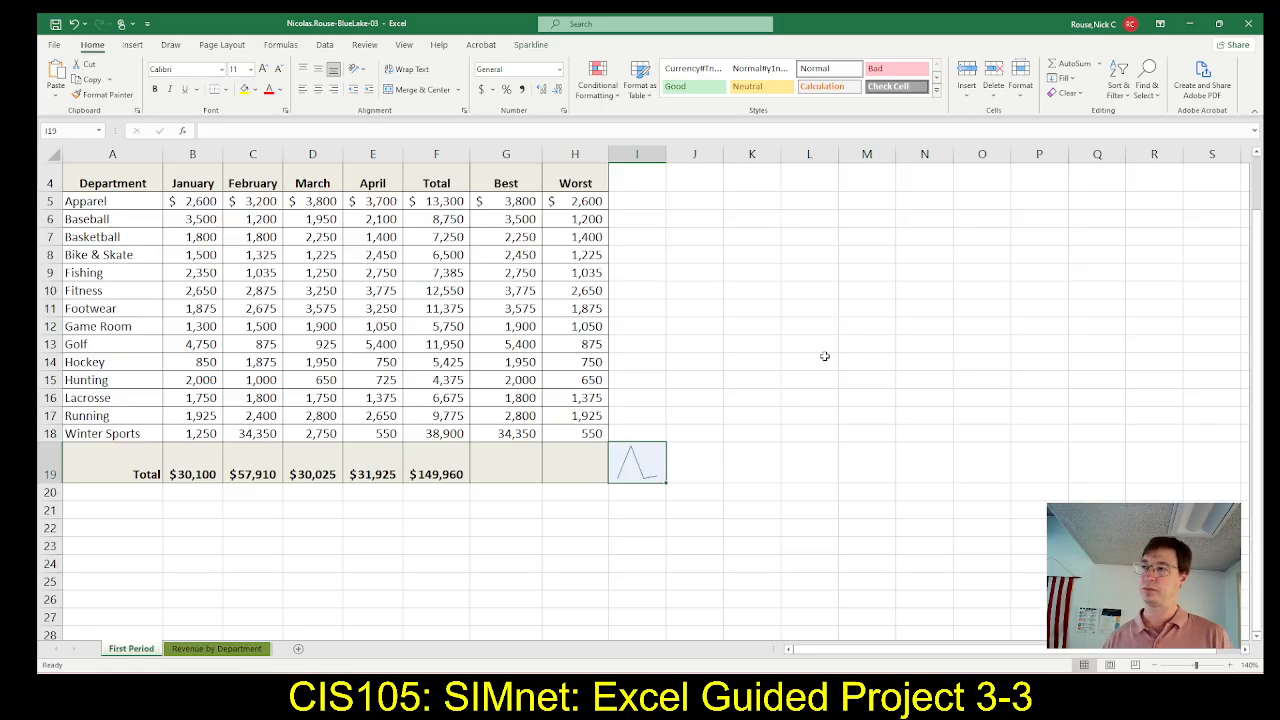
Set the width of column I, which holds the sparkline, to 40
left_click(1020, 88)
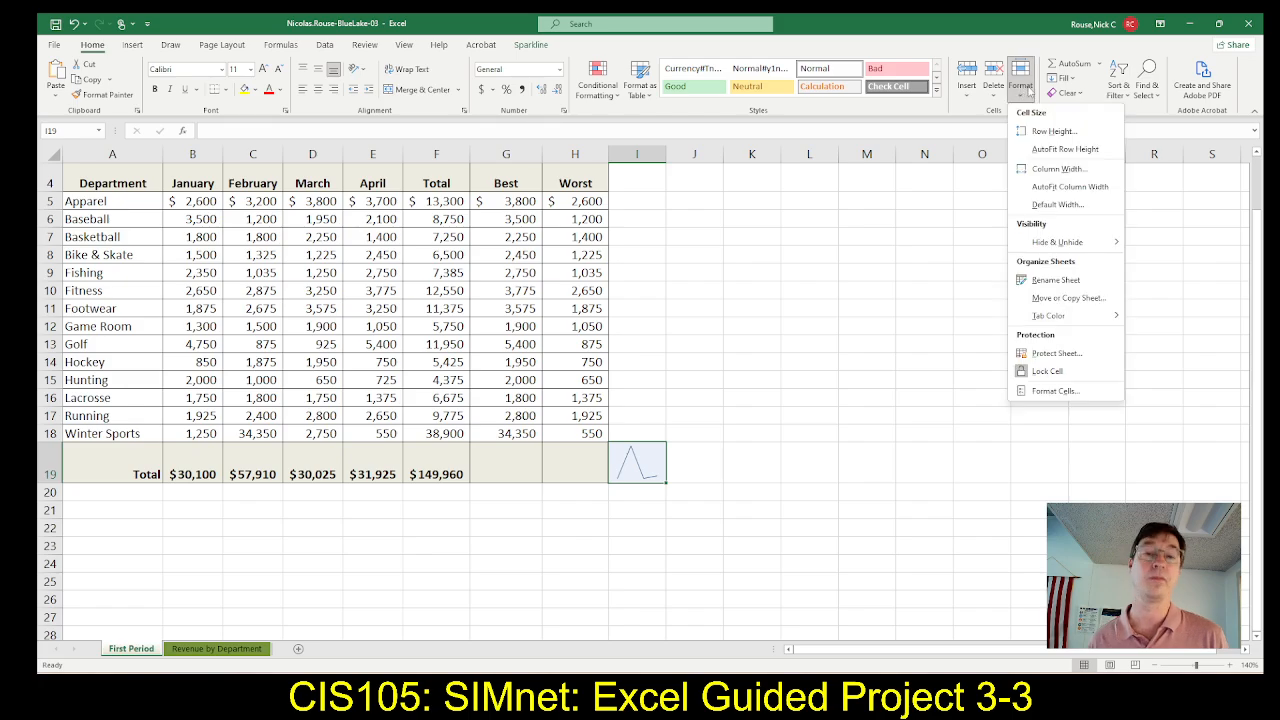
left_click(1055, 170)
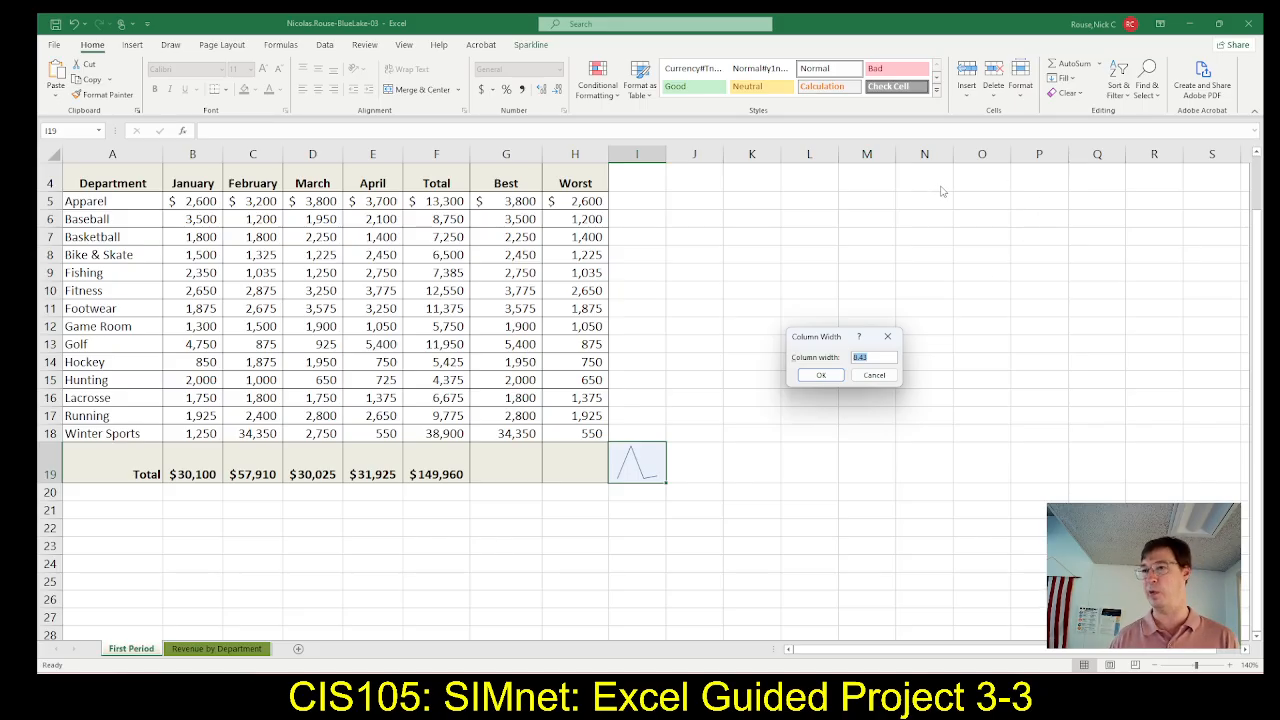
type("40")
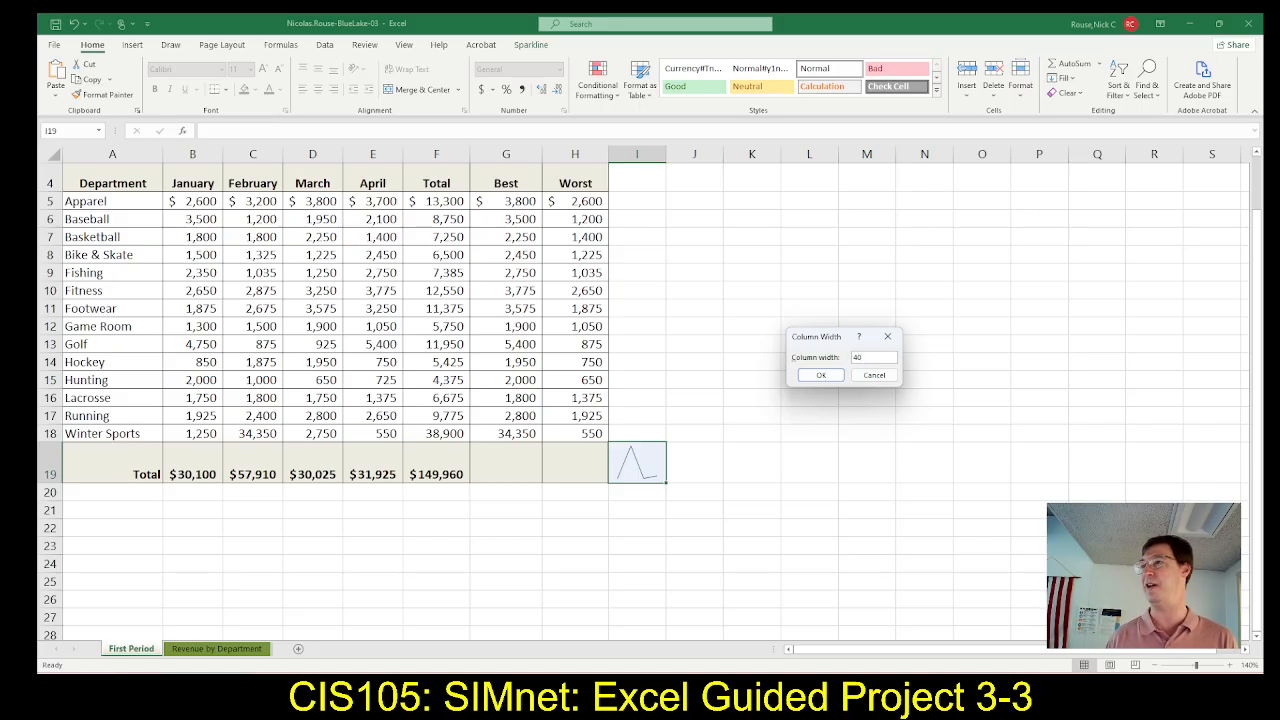
left_click(832, 380)
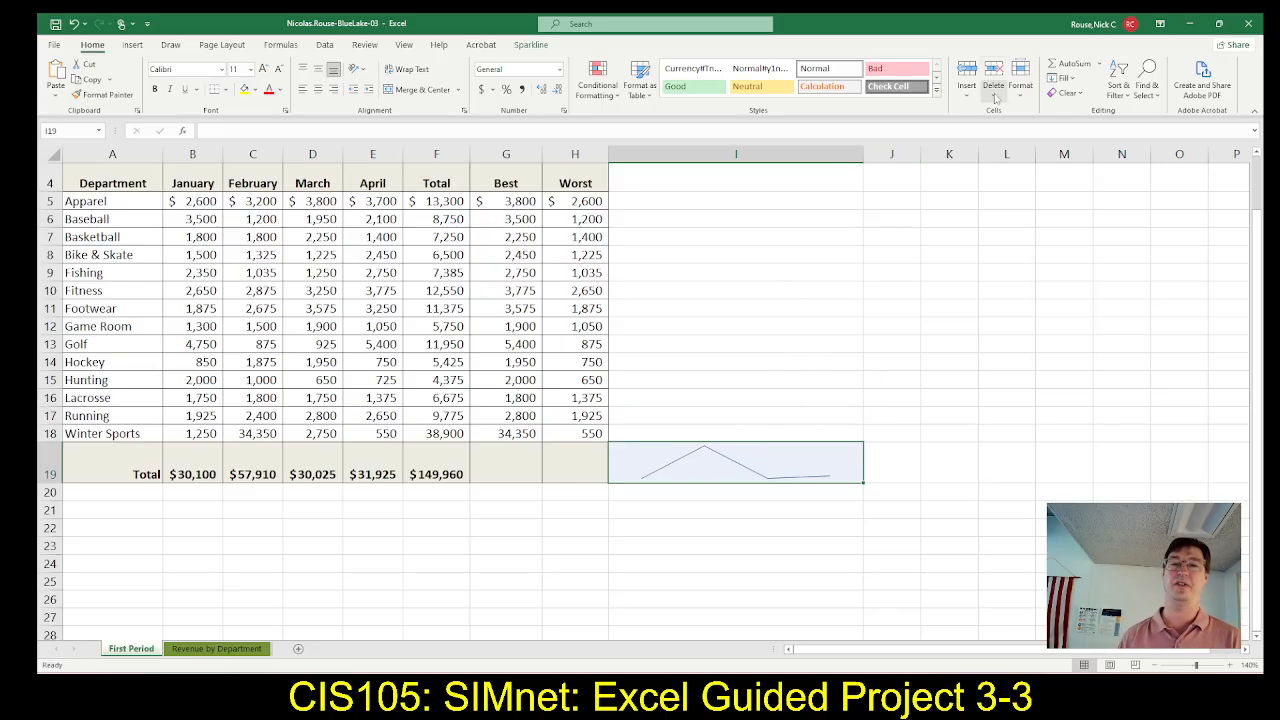
Check step 15c in SIMnet, then switch to Excel and show Markers on the sparkline in cell I19
key("alt+Tab")
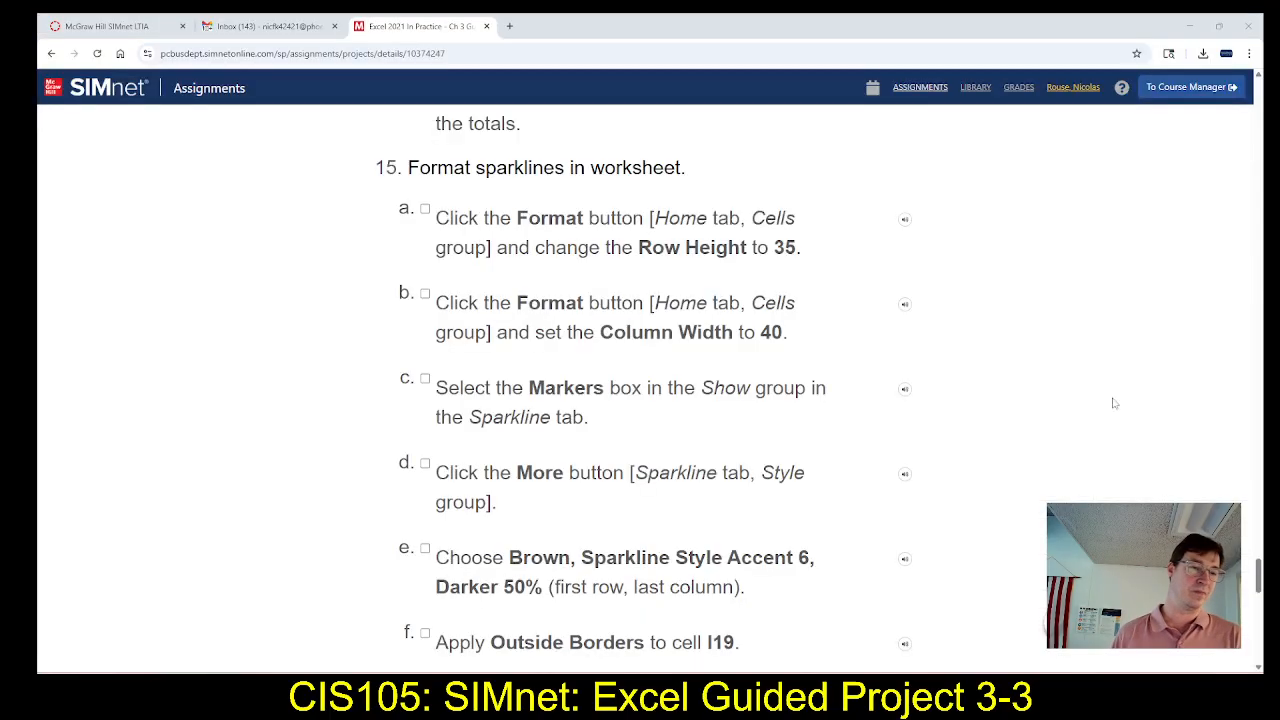
scroll(640, 372, "down", 3)
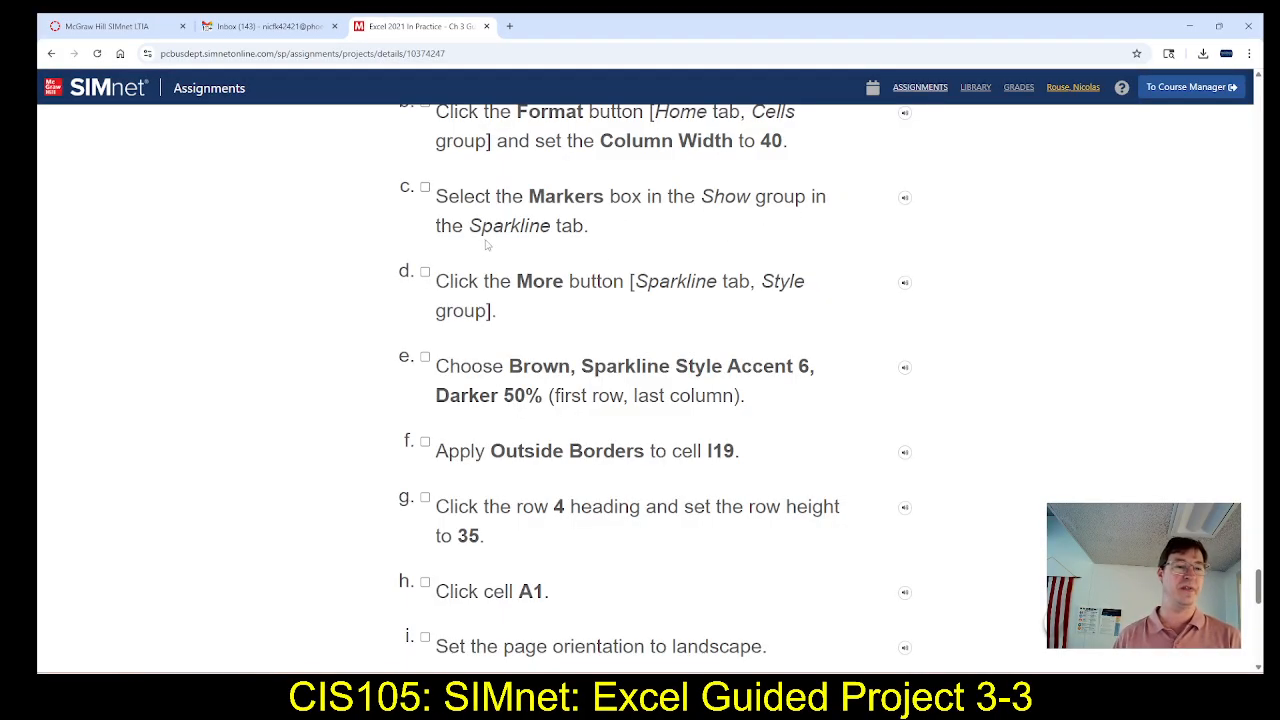
key("alt+Tab")
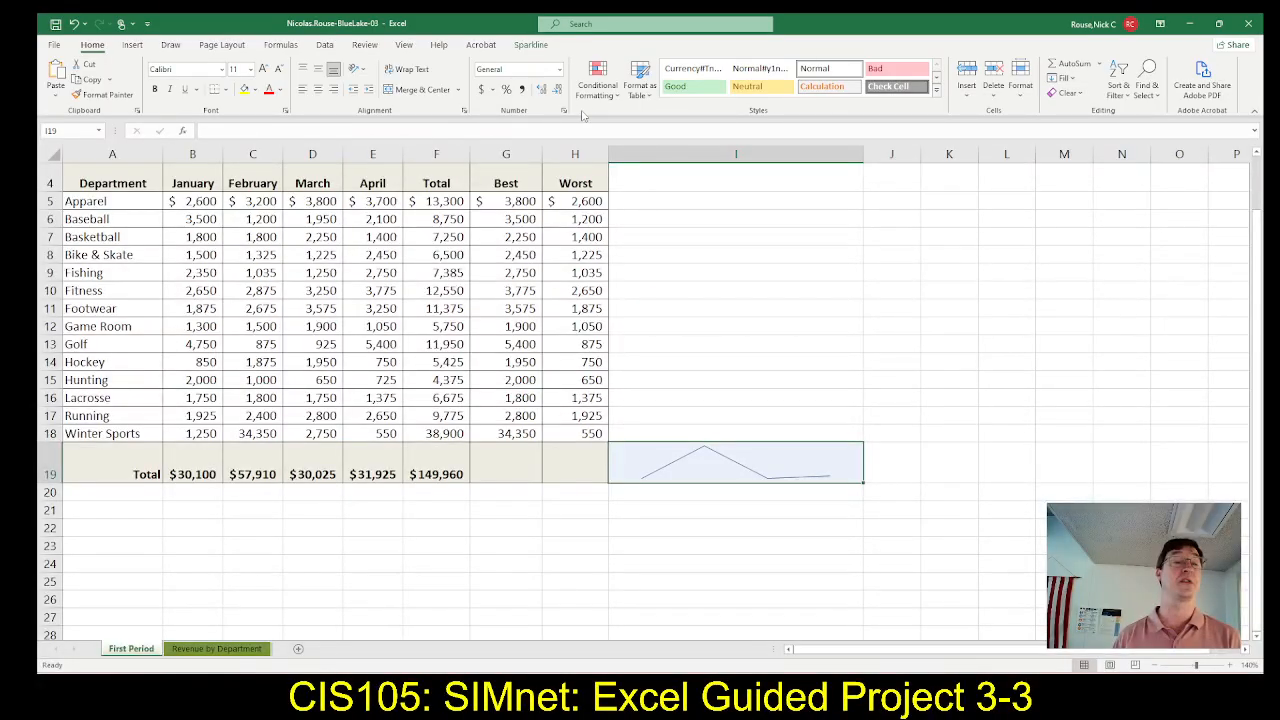
left_click(544, 50)
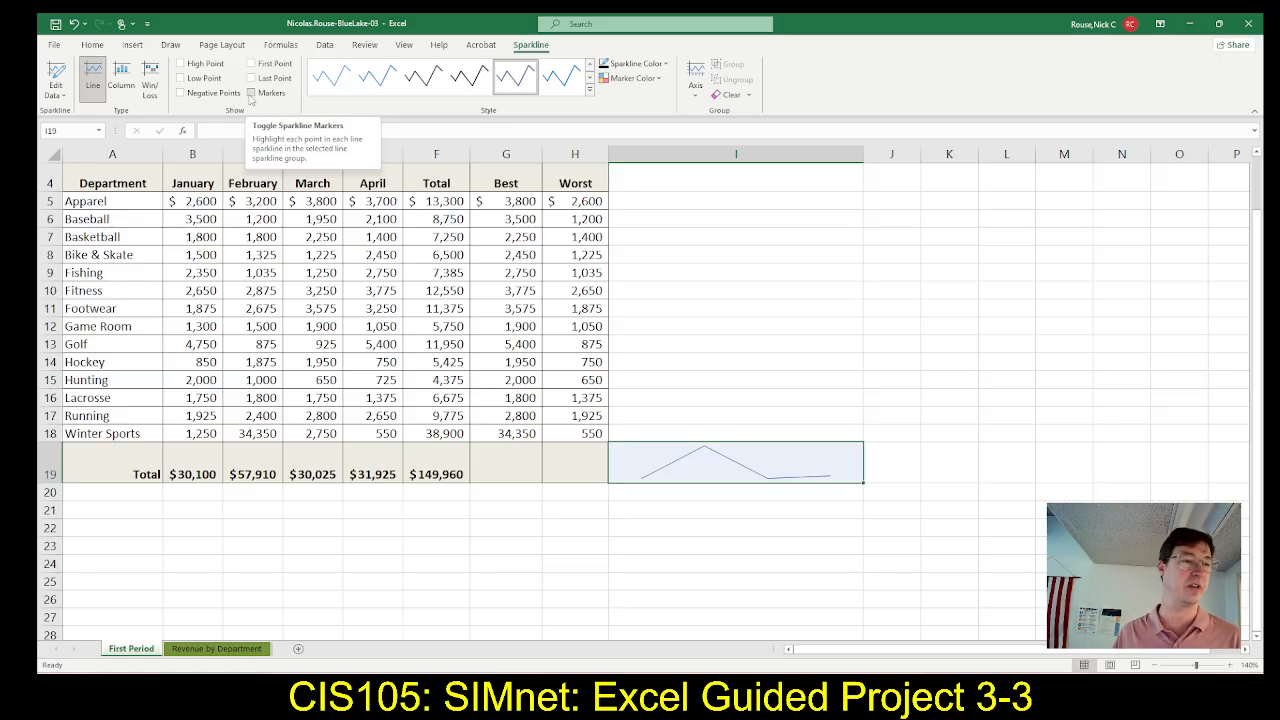
left_click(251, 93)
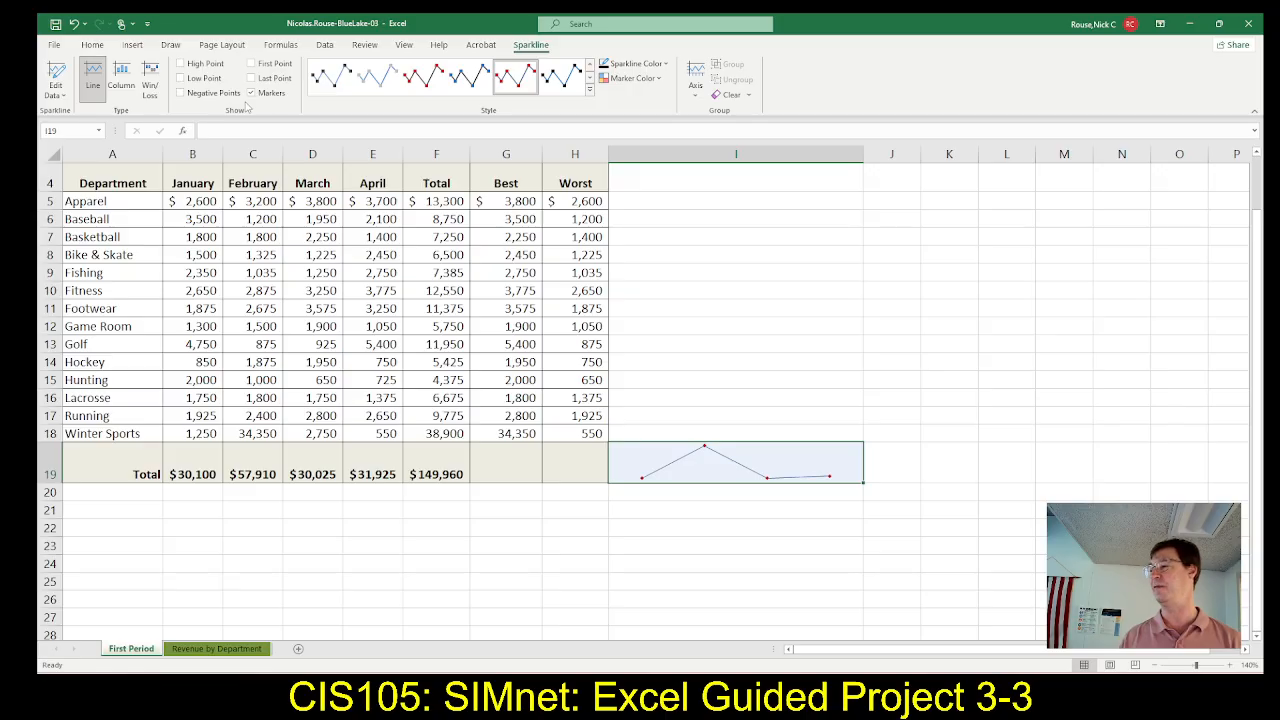
Check steps 15d and 15e in SIMnet, then switch to Excel and apply Brown, Sparkline Style Accent 6, Darker 50% to the sparkline
key("alt+Tab")
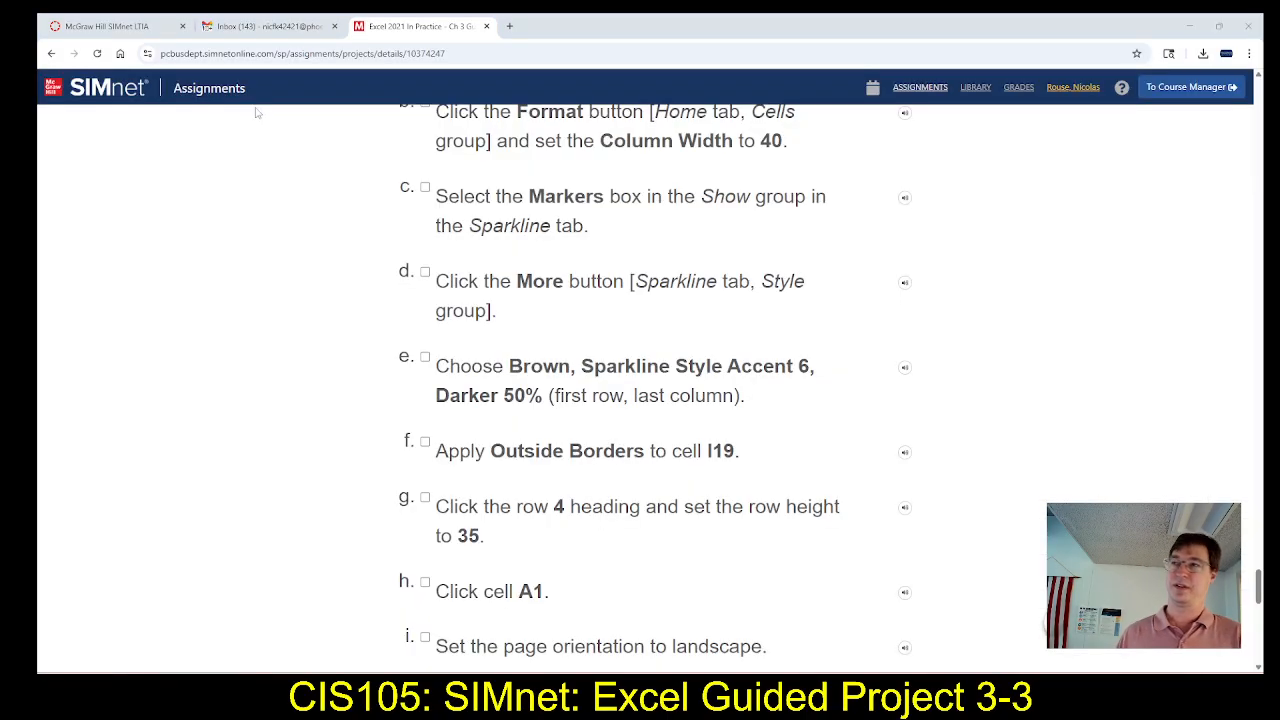
scroll(630, 377, "down", 1)
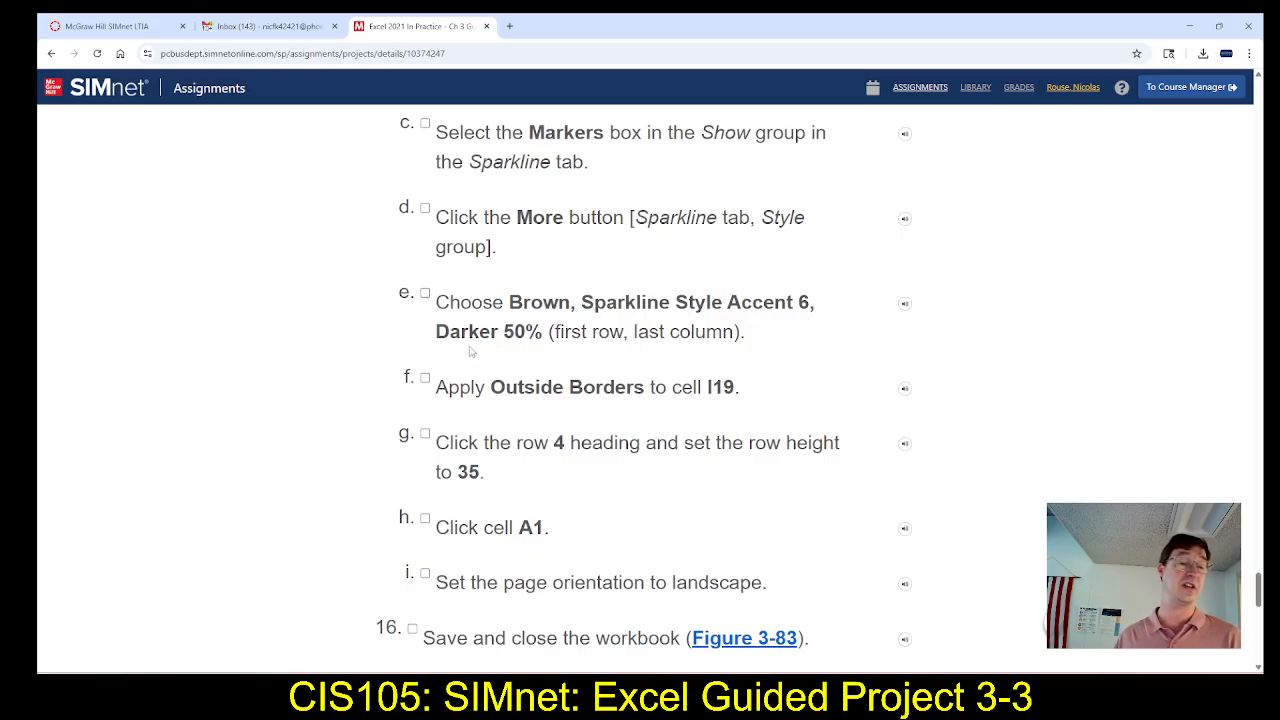
key("alt+Tab")
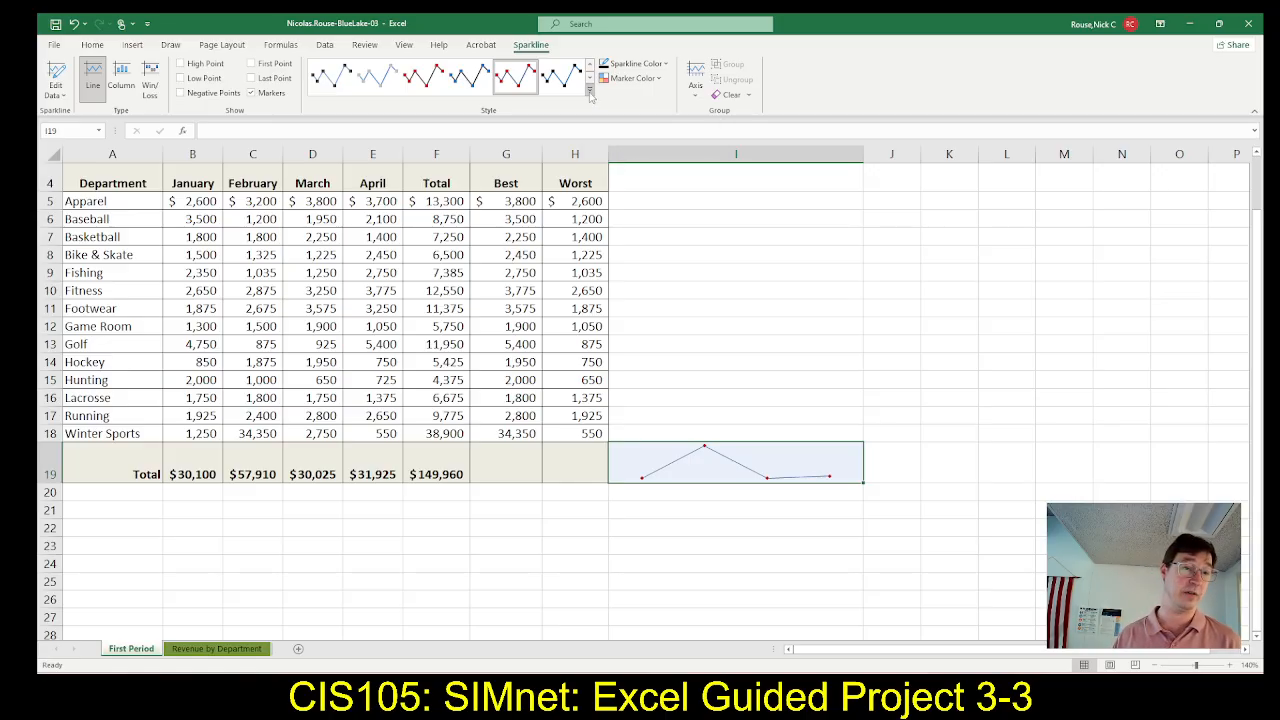
left_click(590, 92)
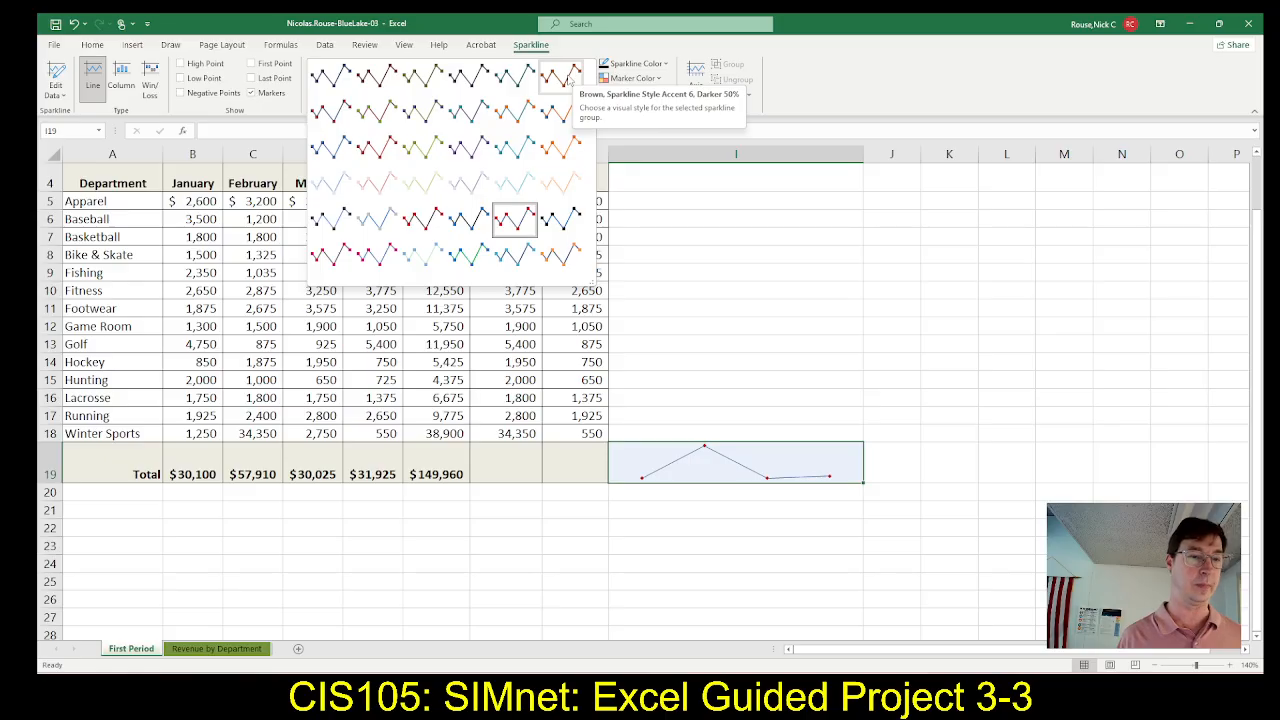
left_click(568, 80)
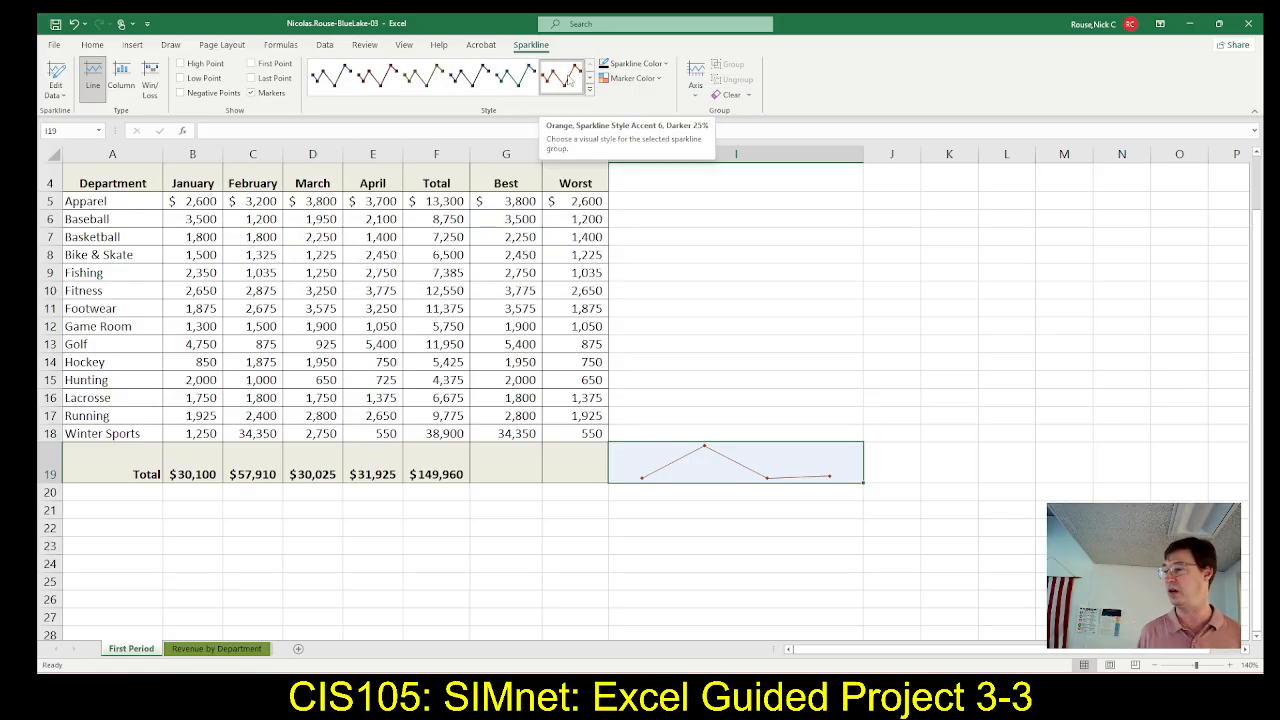
Check step 15f in SIMnet, then switch to Excel and apply All Borders to cell I19
key("alt+Tab")
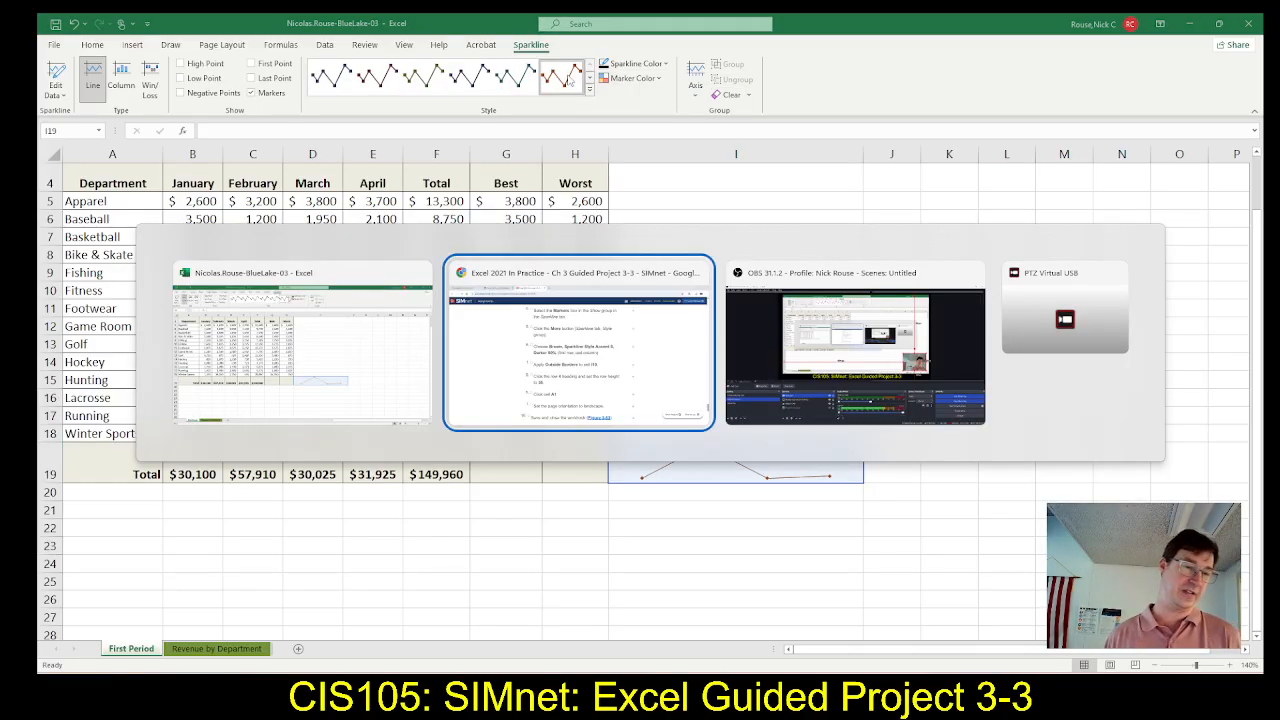
scroll(688, 335, "down", 2)
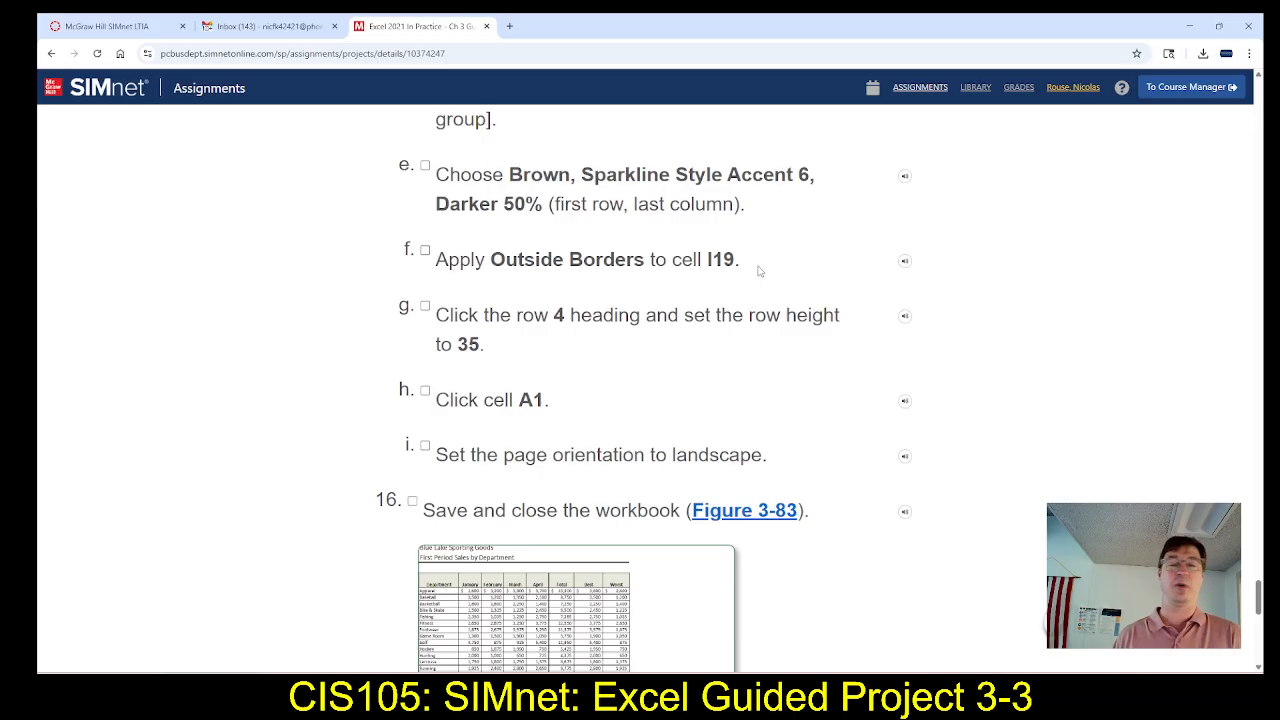
key("alt+Tab")
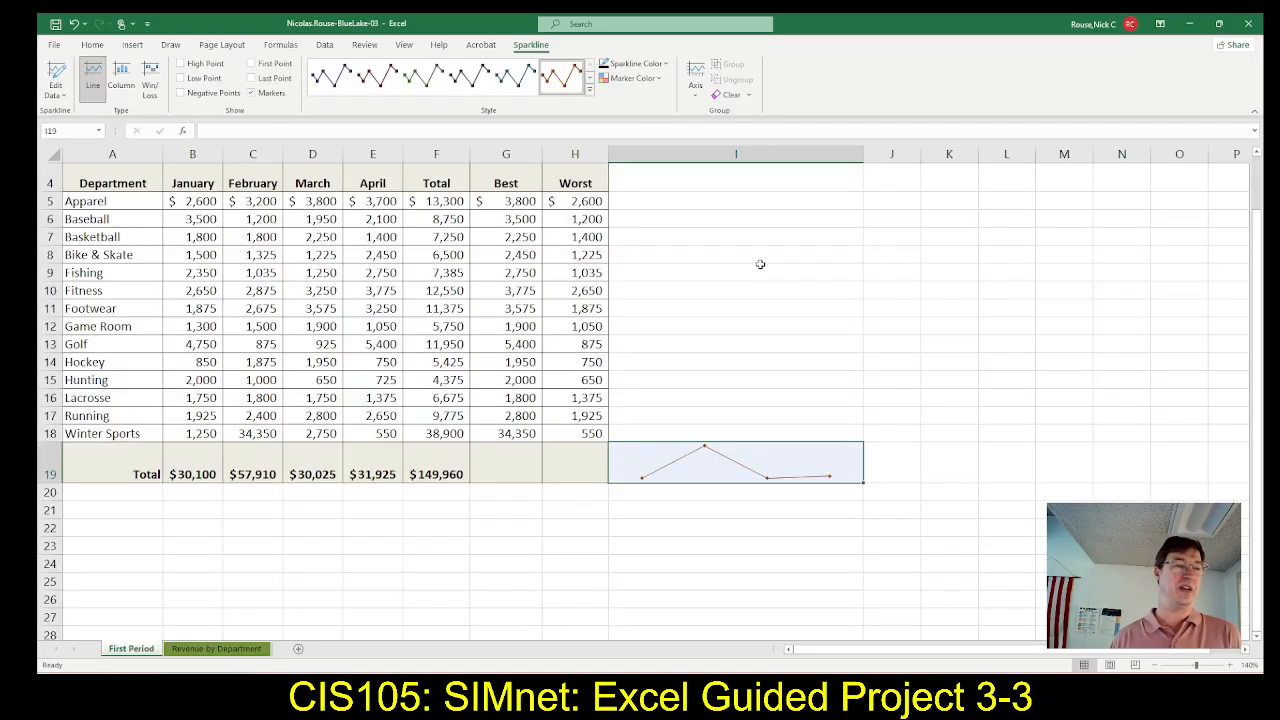
left_click(98, 47)
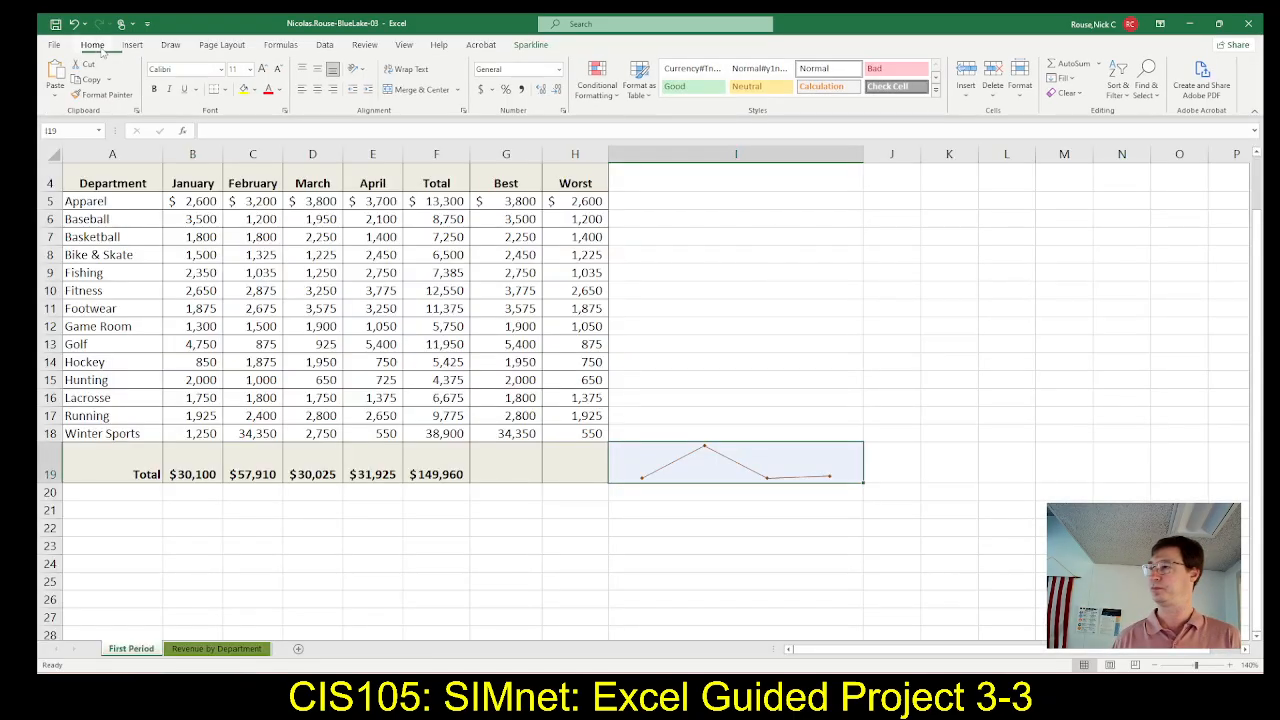
left_click(227, 90)
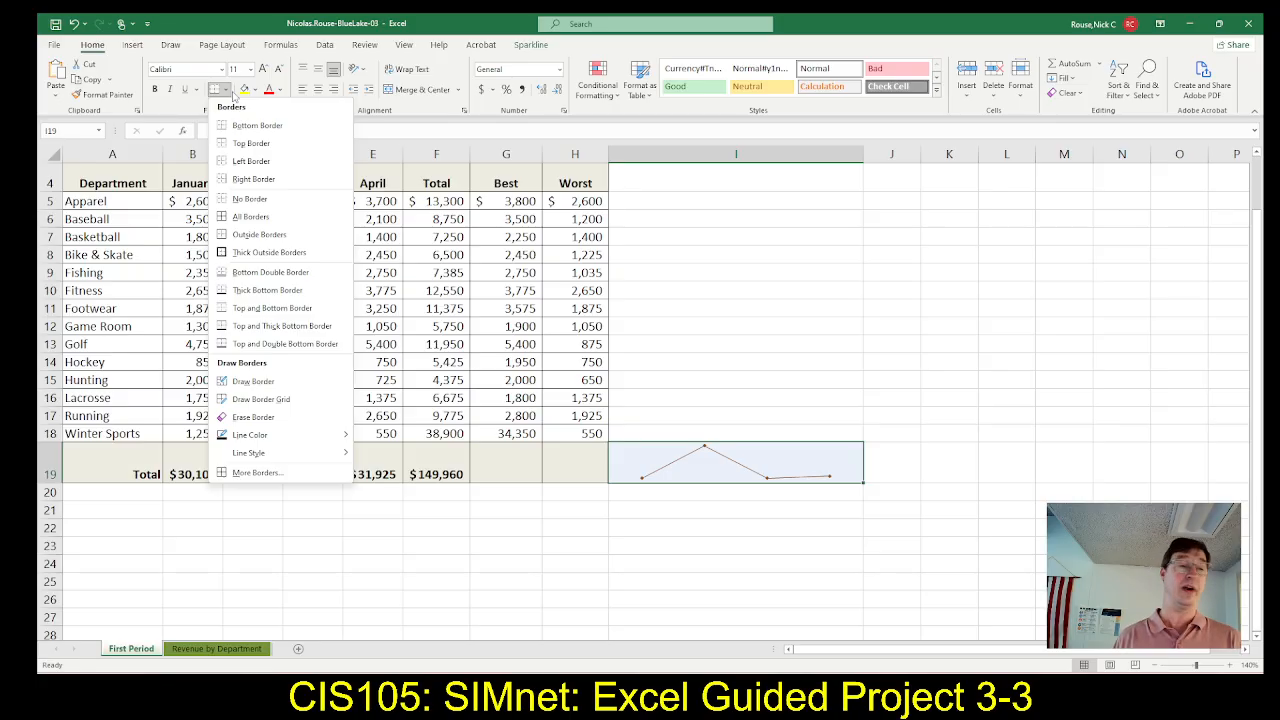
left_click(252, 218)
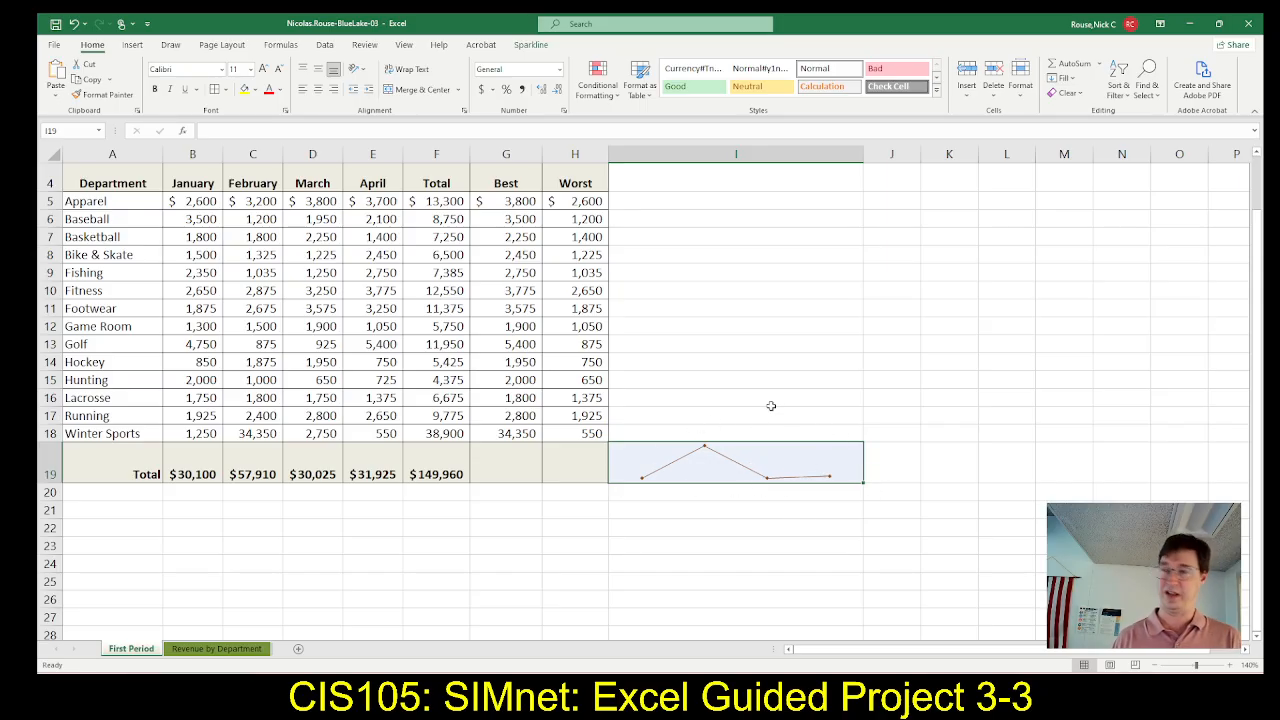
Check step 15g in SIMnet, switch back to Excel and set the height of row 4 on the First Period sheet to 35
key("alt+Tab")
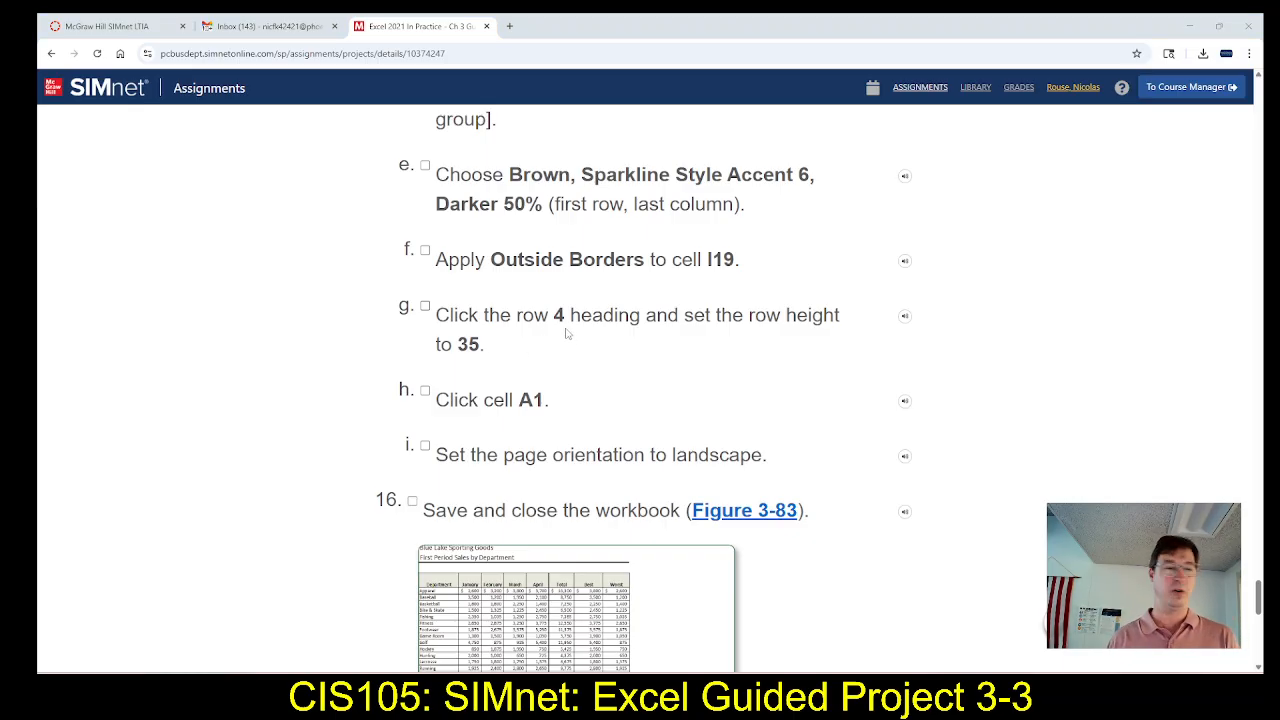
key("alt+Tab")
scroll(233, 244, "up", 1)
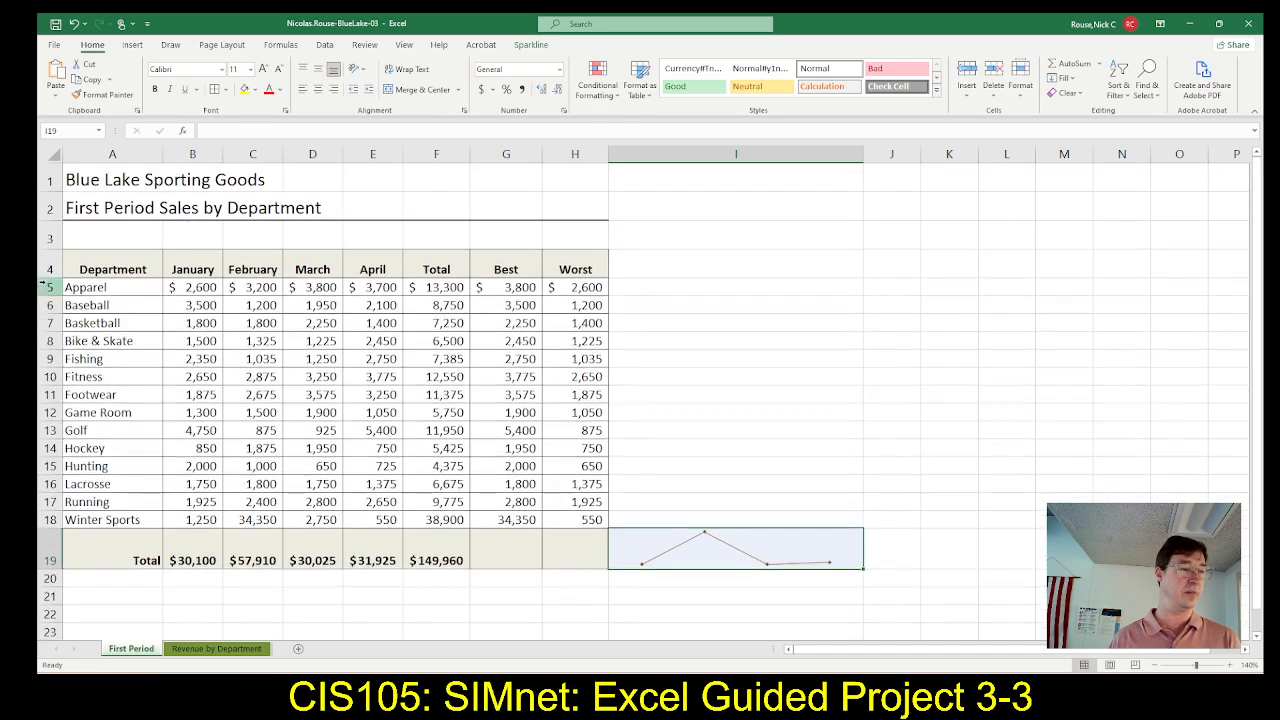
left_click(45, 266)
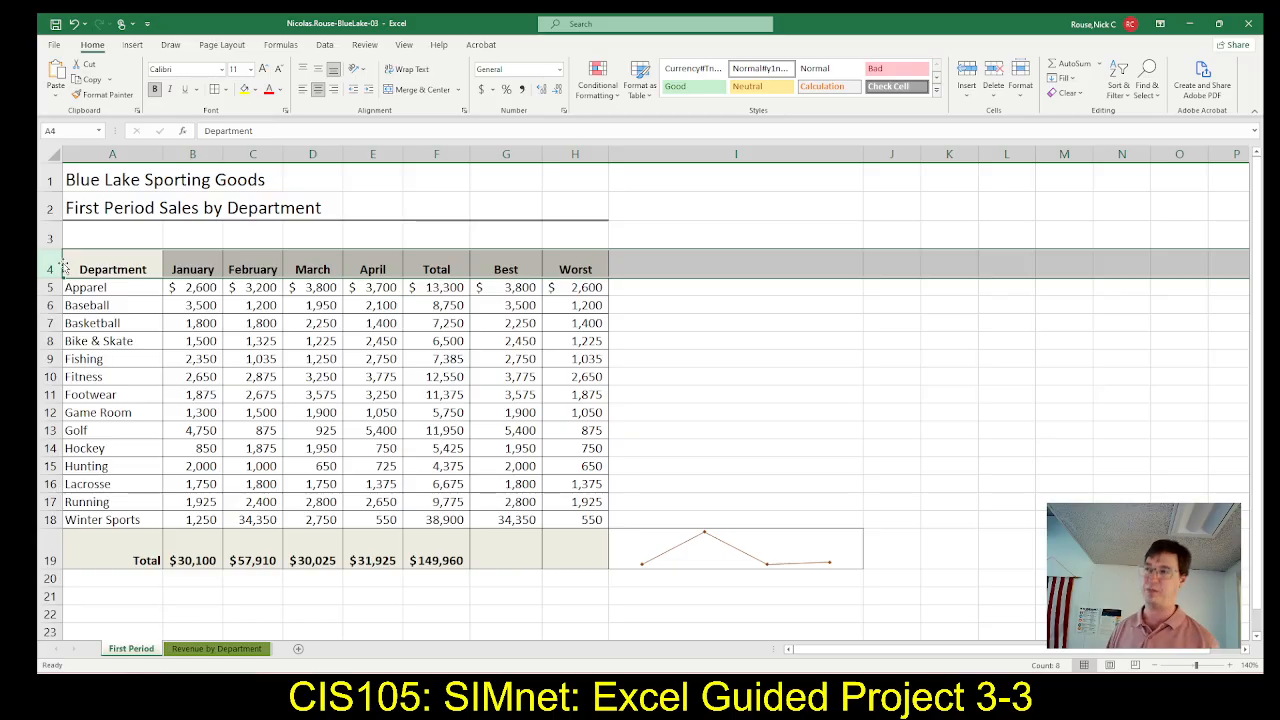
key("alt+Tab")
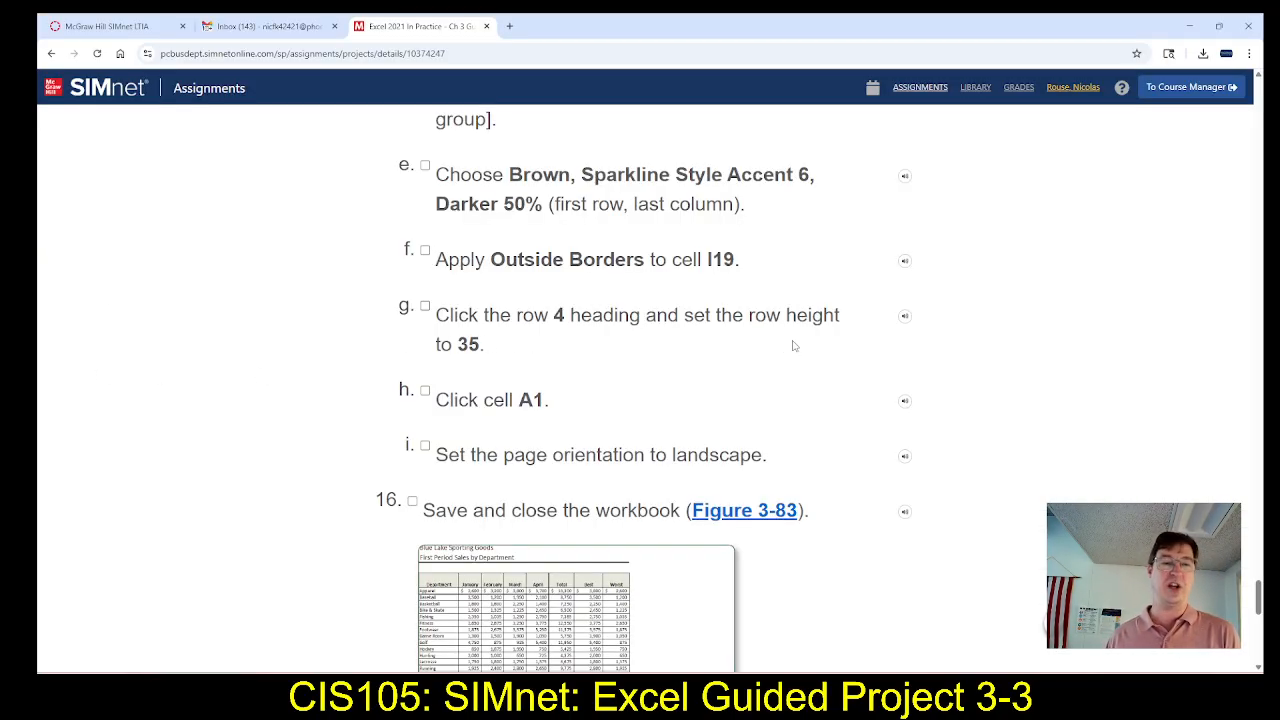
key("alt+Tab")
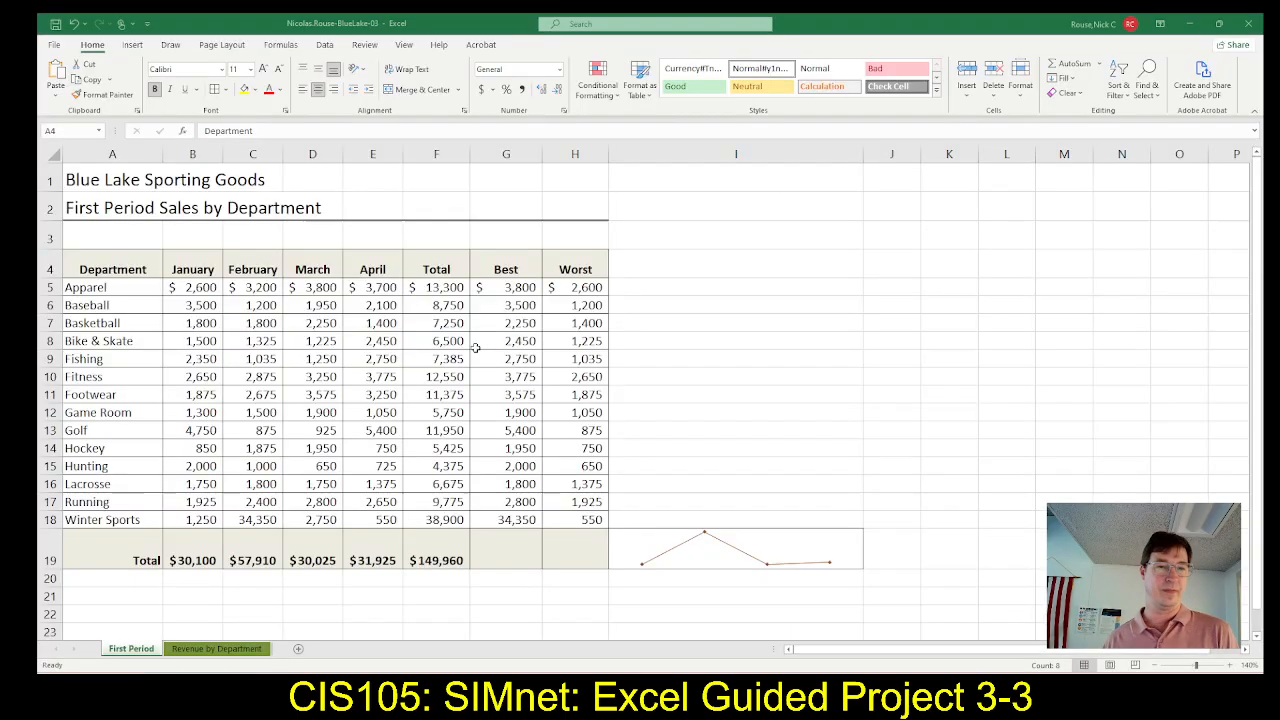
left_click(1026, 95)
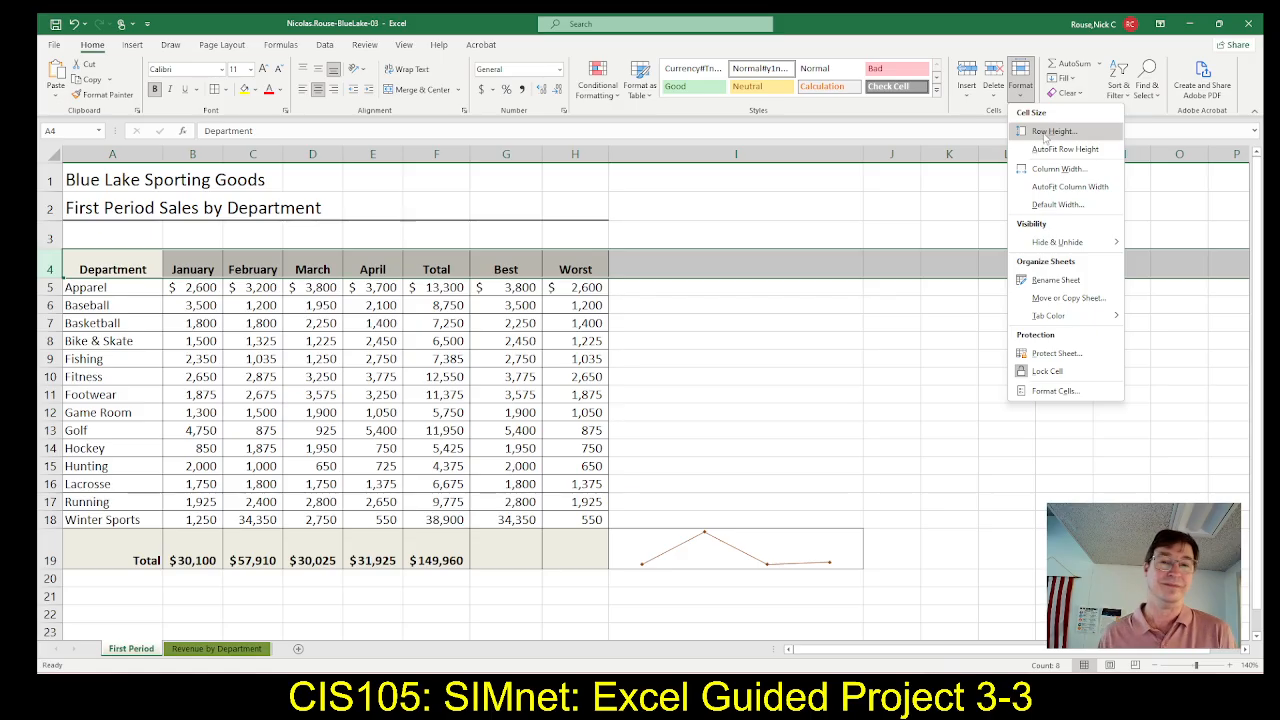
left_click(1046, 131)
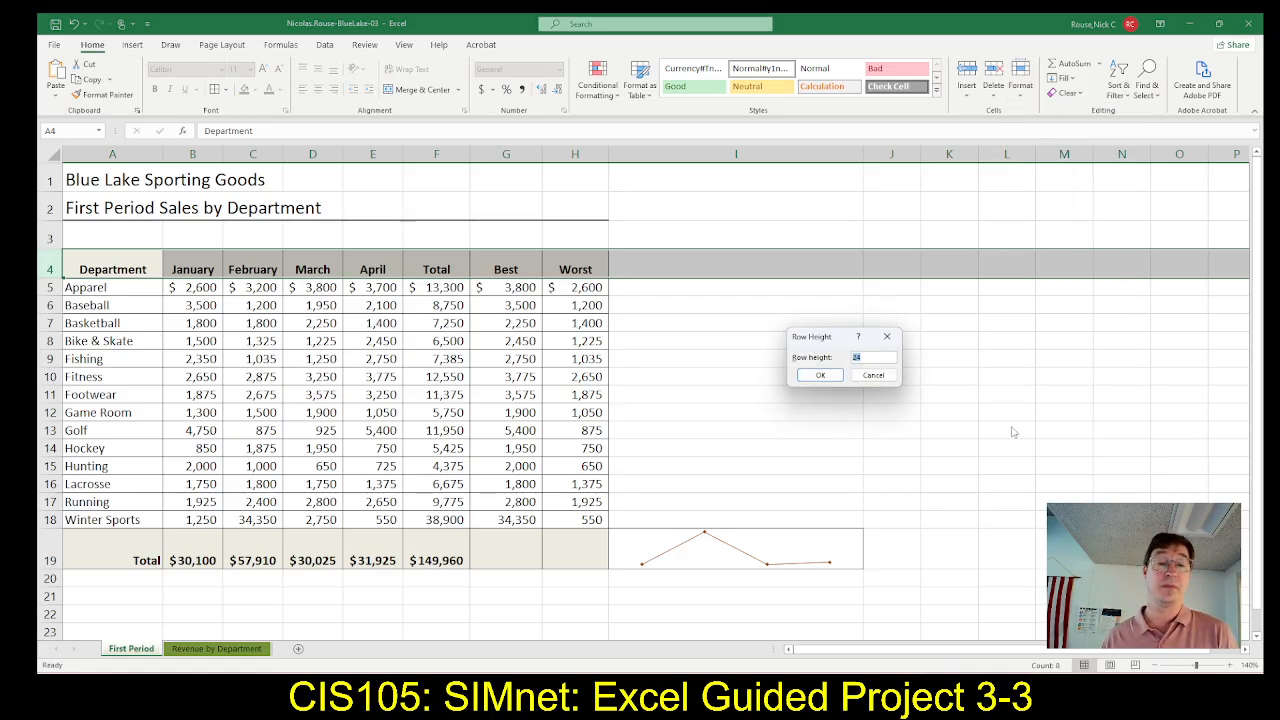
type("35")
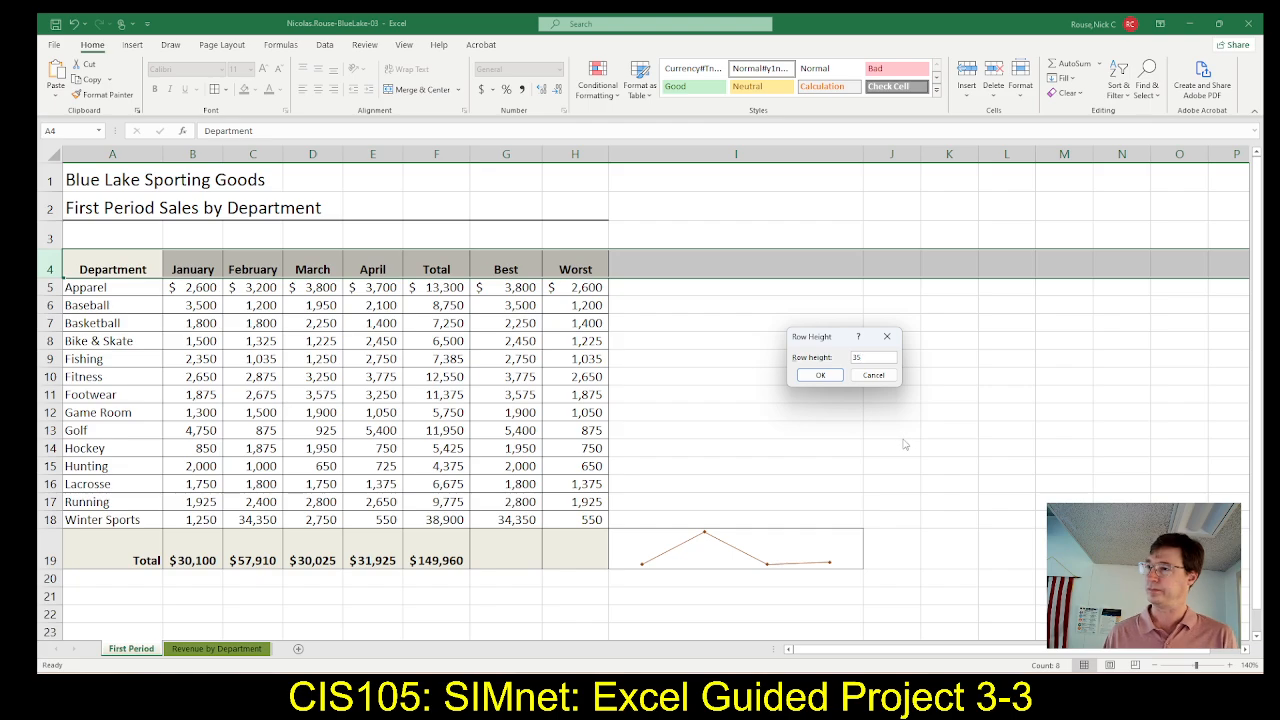
left_click(820, 376)
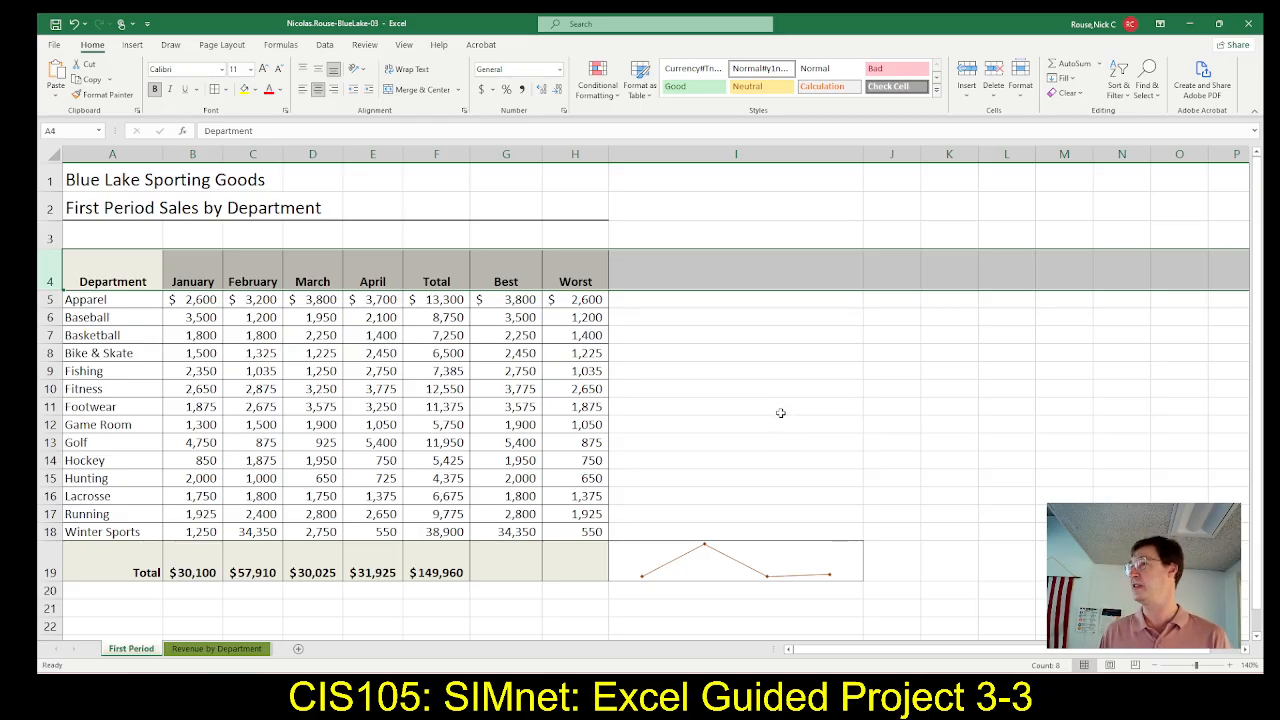
Check steps 15h and 15i in SIMnet, switch back to Excel and set the First Period sheet's page orientation to Landscape
key("alt+Tab")
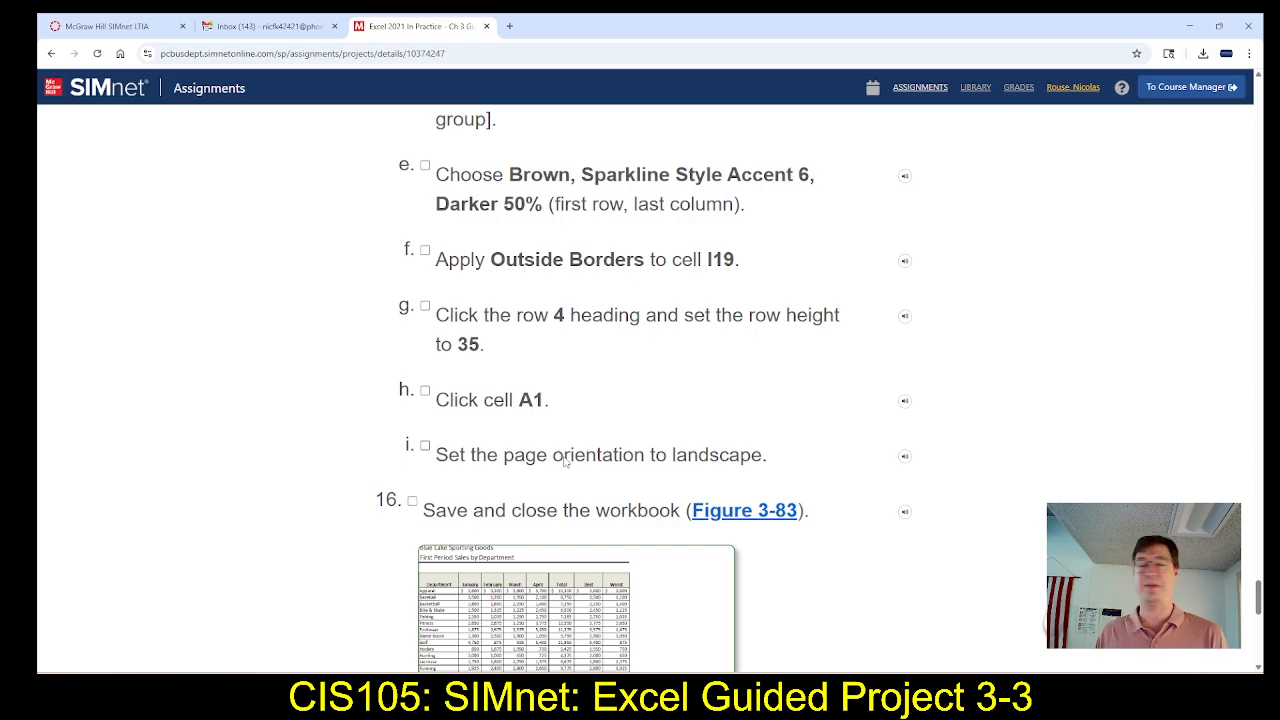
key("alt+Tab")
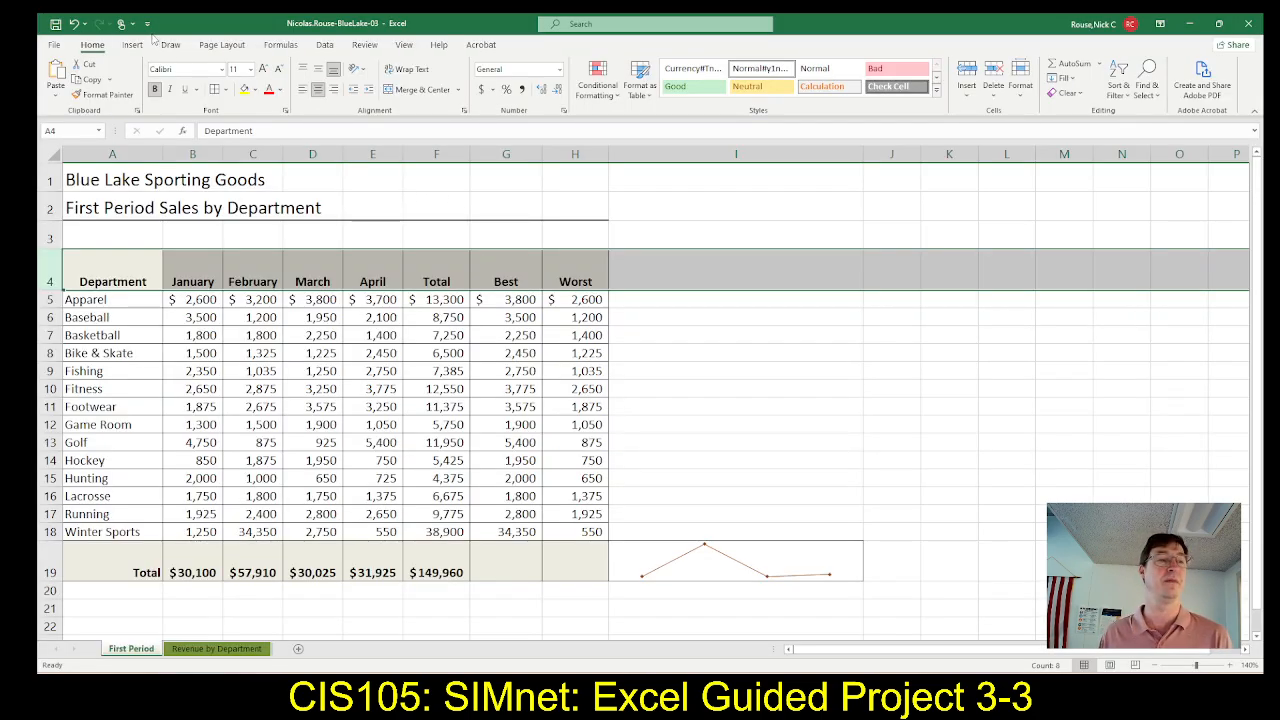
left_click(221, 45)
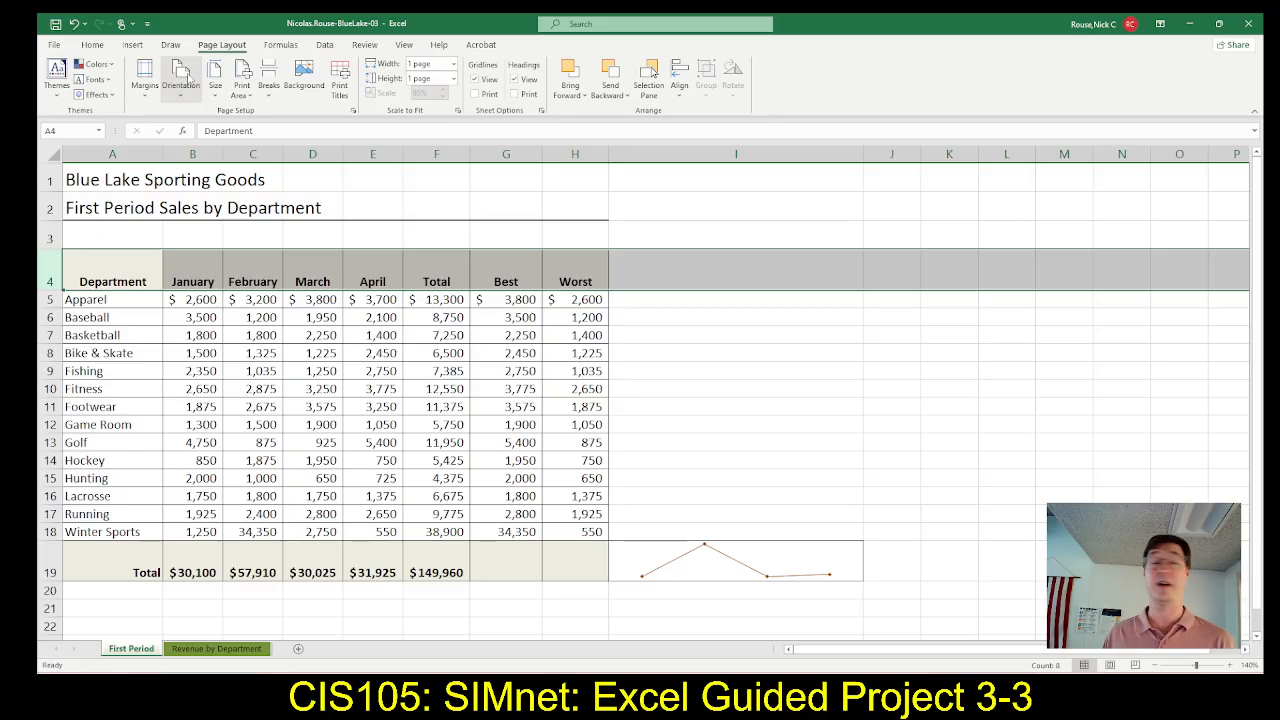
left_click(193, 78)
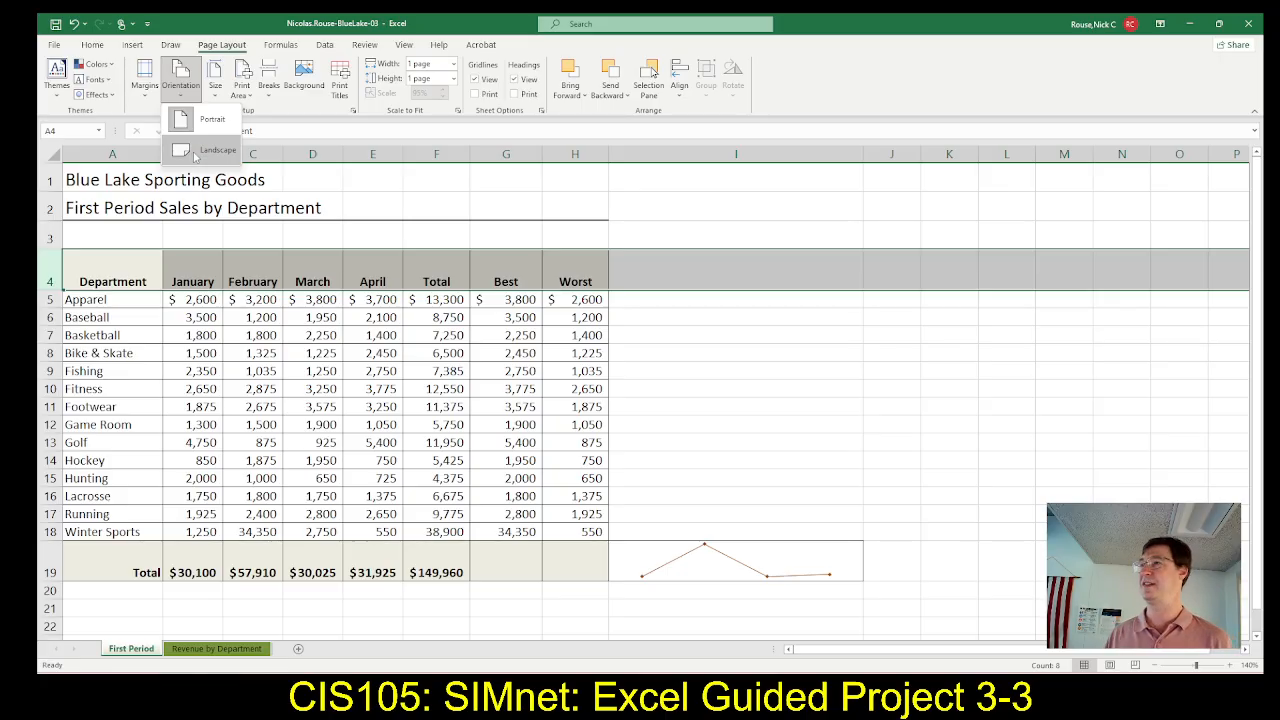
left_click(196, 151)
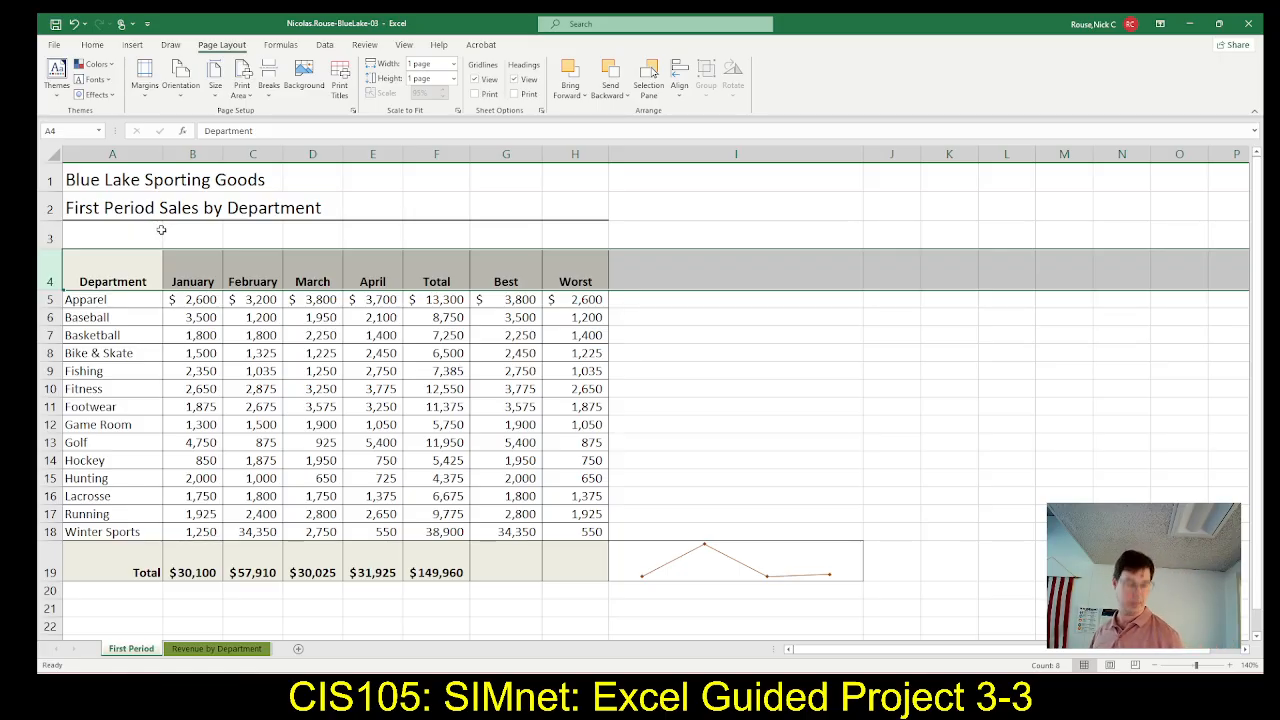
Switch to SIMnet and upload the completed BlueLake-03 workbook from the Downloads folder to the Guided Project 3-3 assignment
key("alt+Tab")
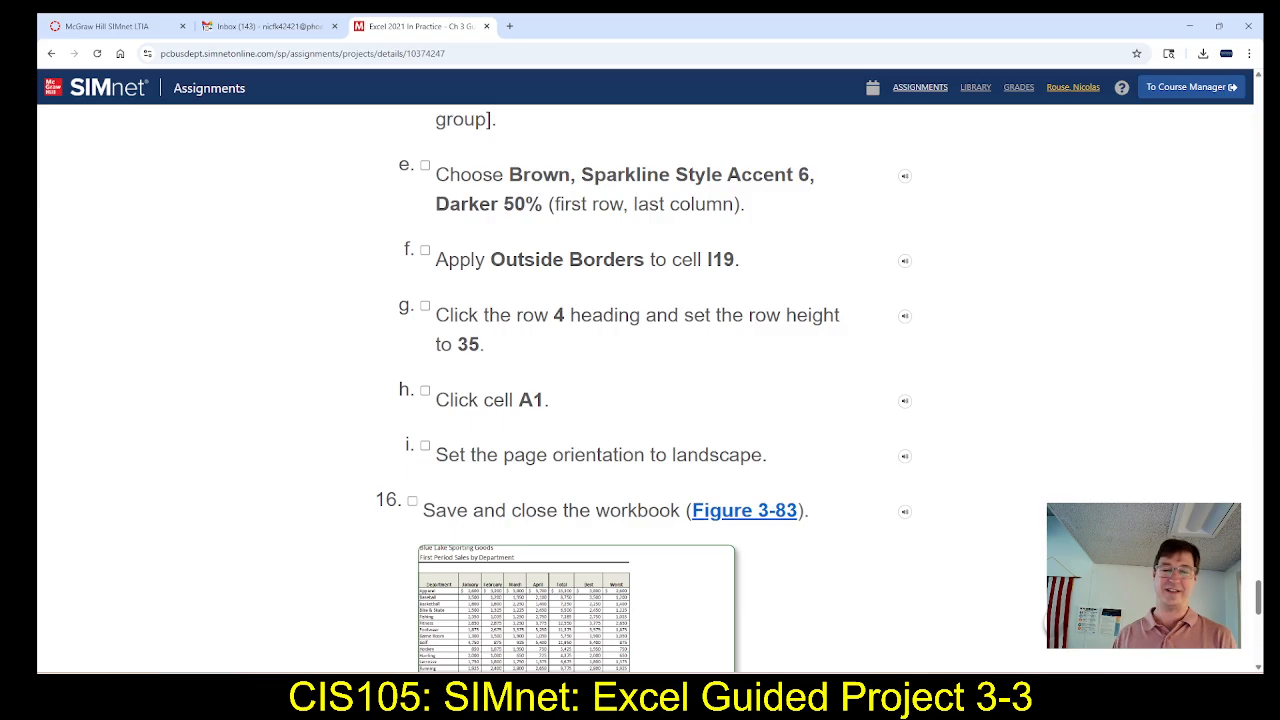
scroll(1037, 352, "up", 20)
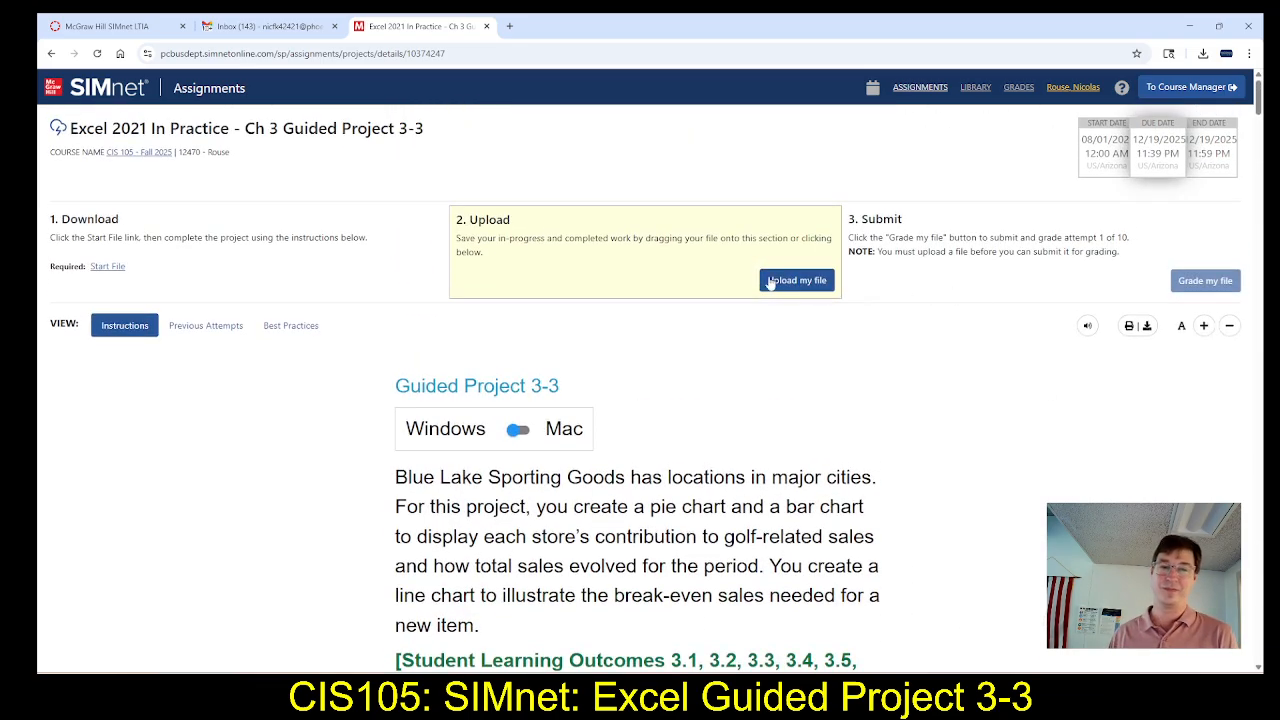
left_click(795, 282)
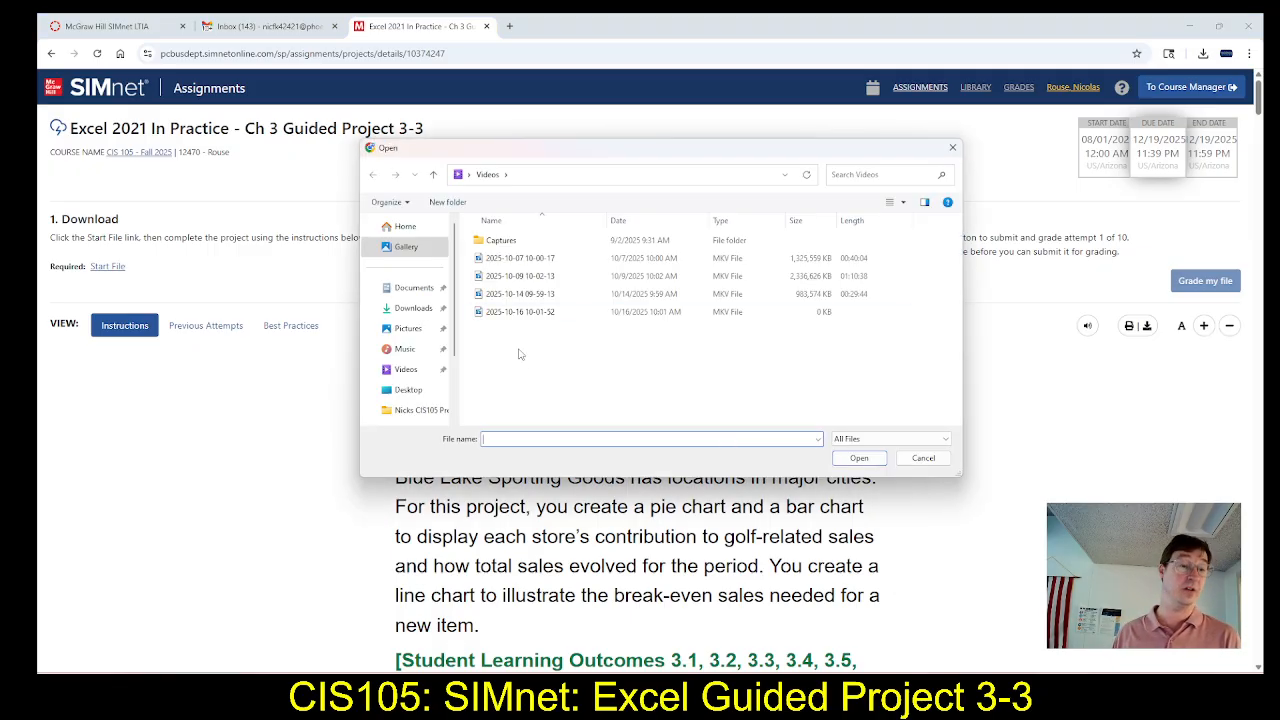
left_click(413, 308)
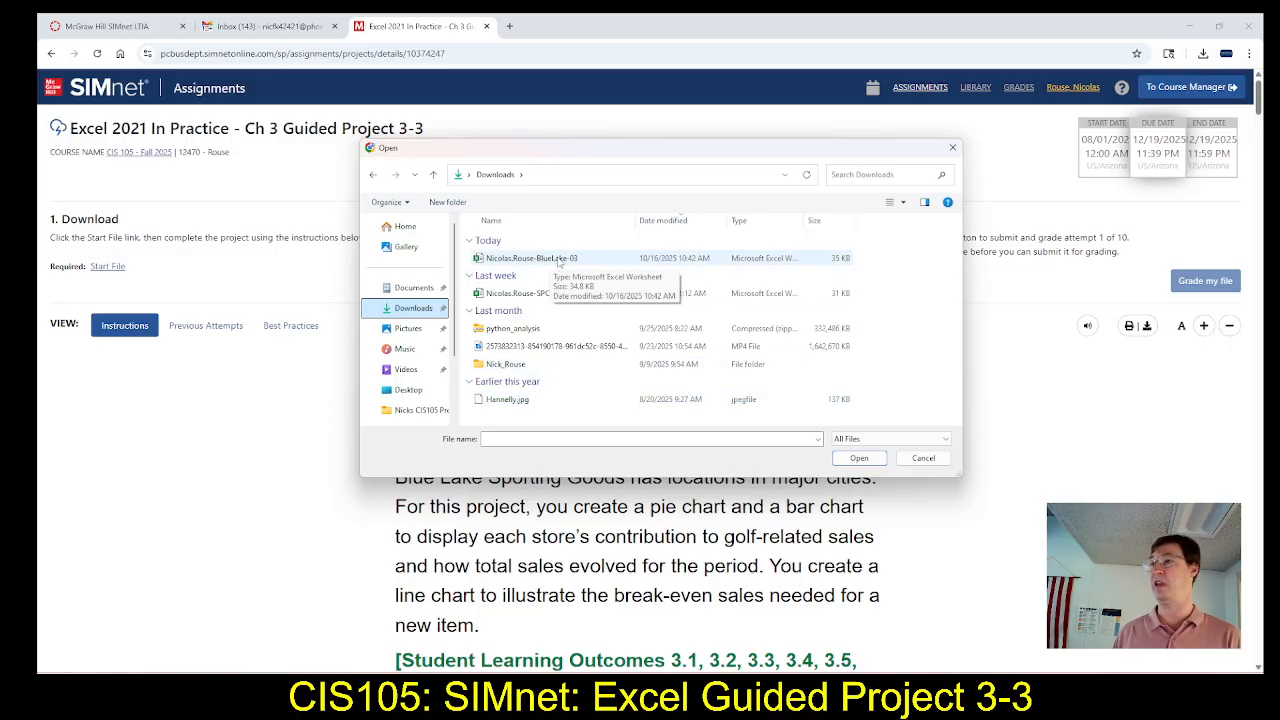
double_click(557, 262)
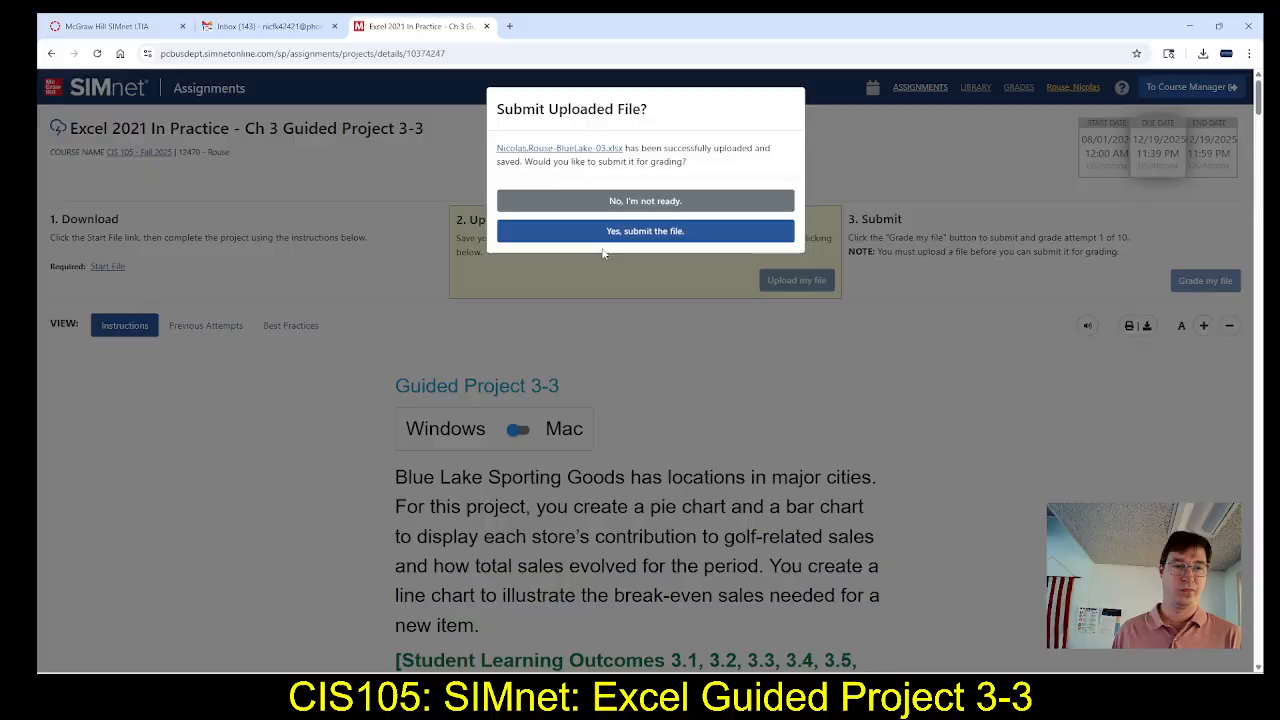
left_click(603, 236)
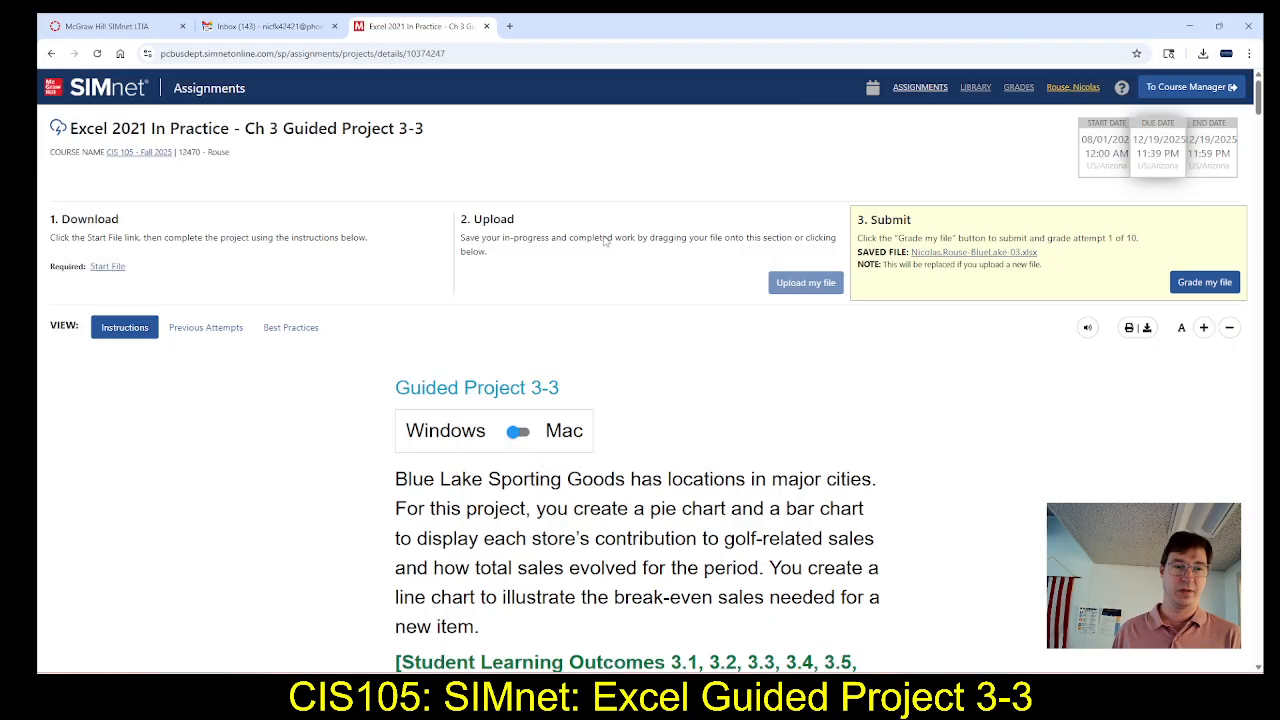